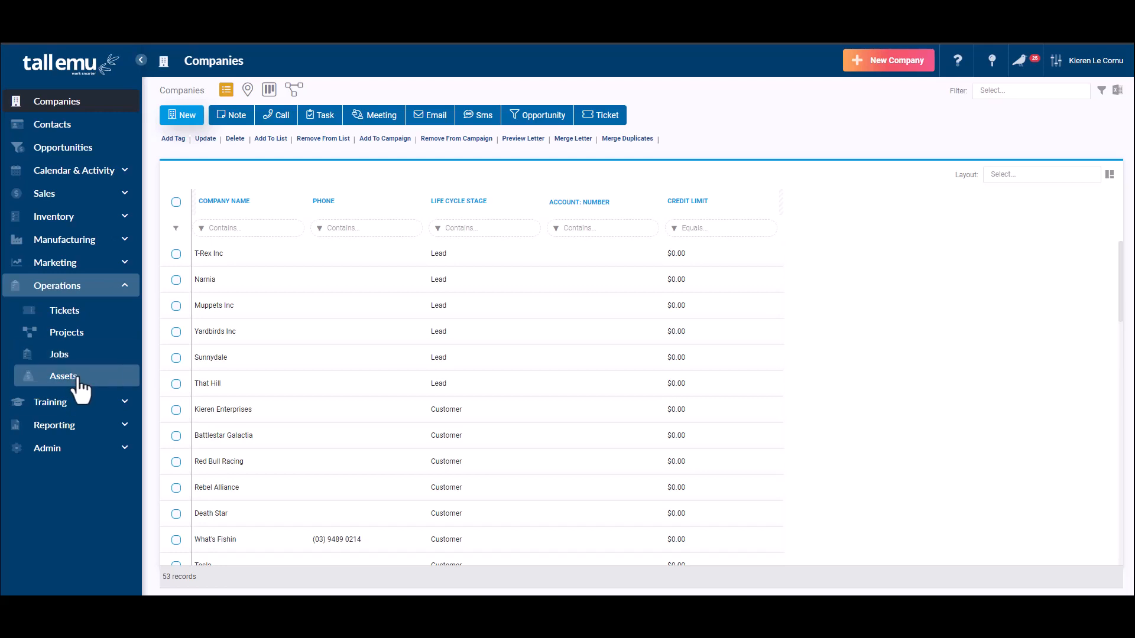
# Open the Wega 2 Group Coffee Machine record from the inventory products list
pyautogui.click(65, 377)
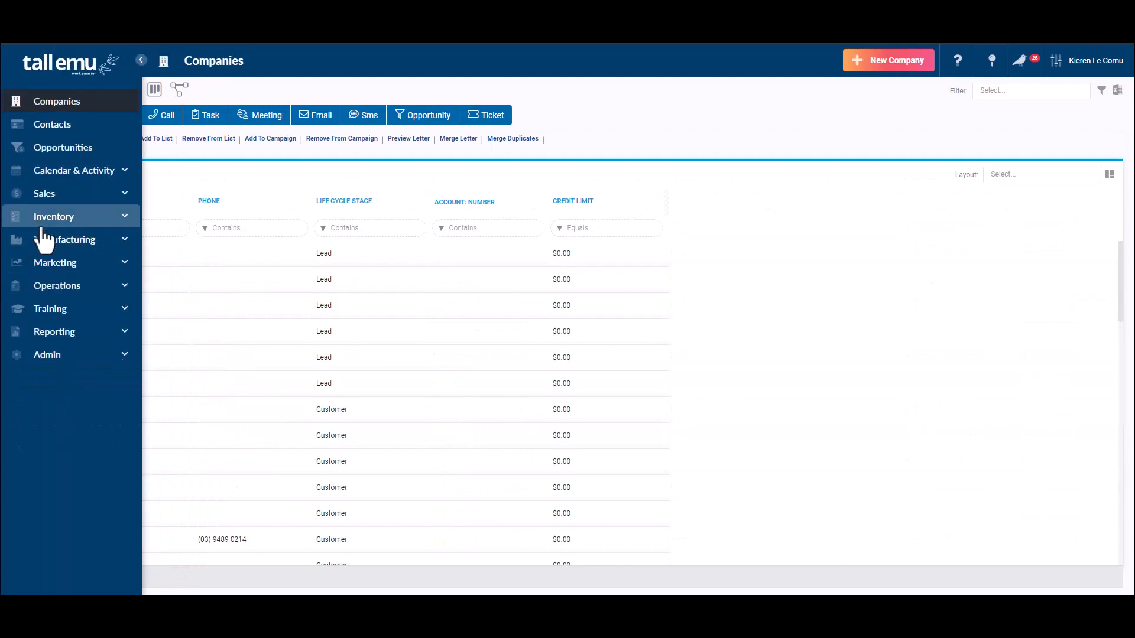
pyautogui.click(36, 217)
pyautogui.click(39, 242)
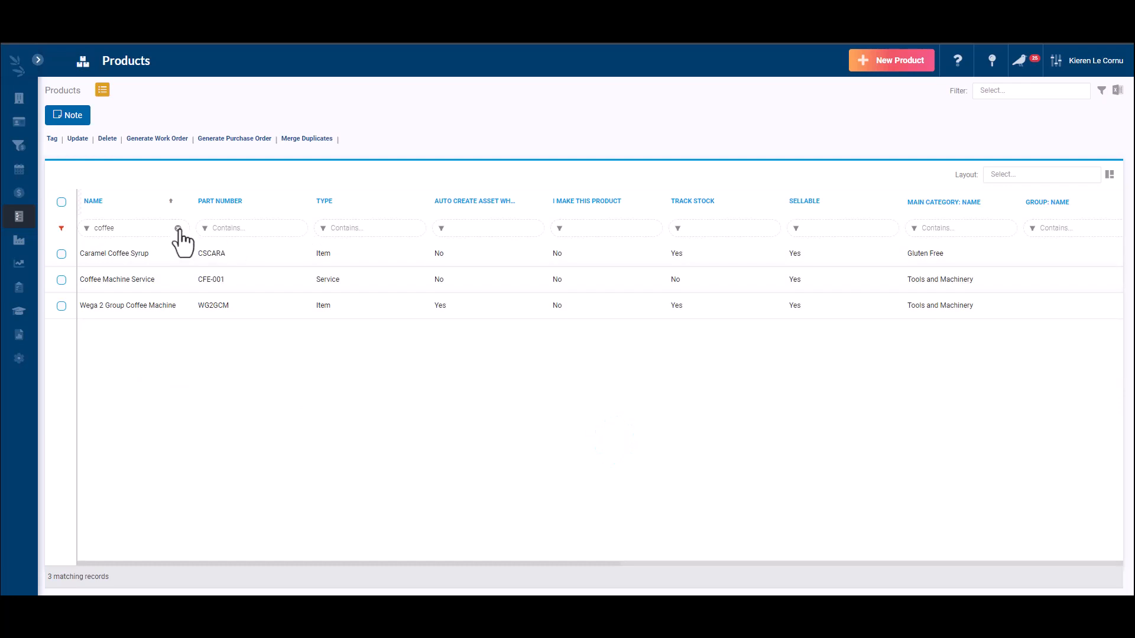
pyautogui.click(398, 308)
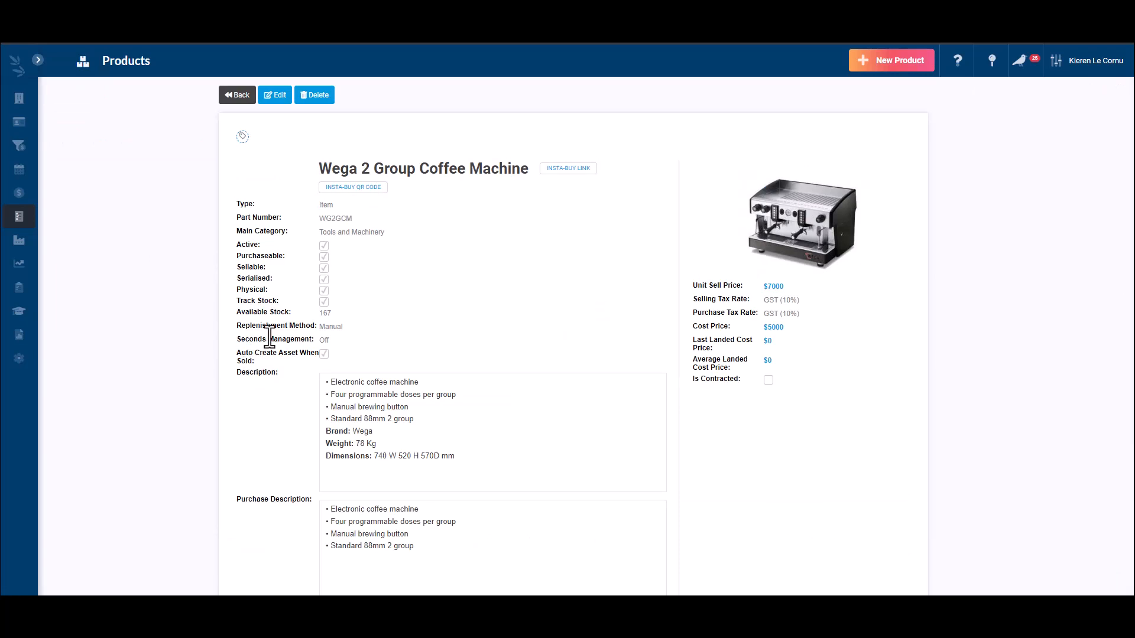
# Open the coffee machine product for editing, check its Auto Create Asset When Sold option, and leave without saving
pyautogui.click(274, 95)
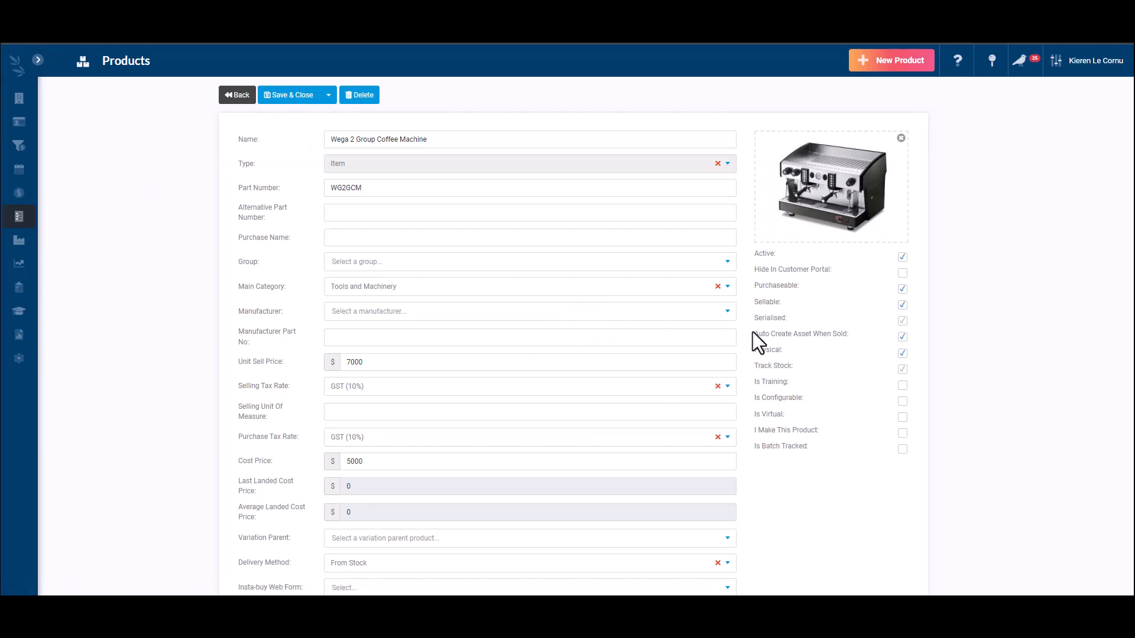
pyautogui.moveTo(753, 331); pyautogui.dragTo(849, 332)
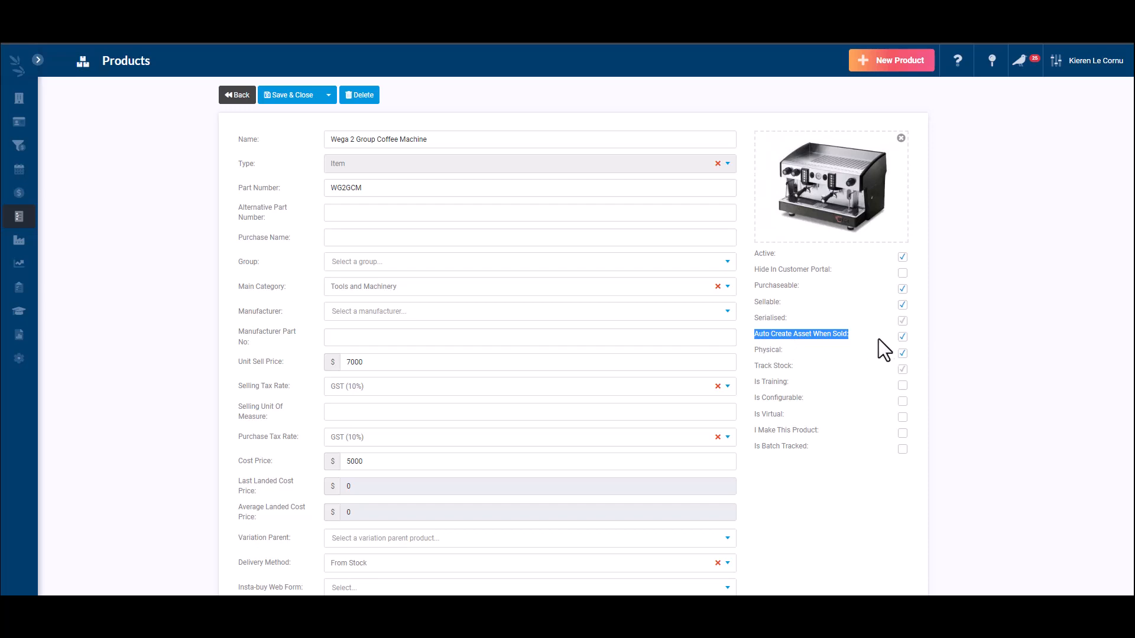
pyautogui.click(237, 96)
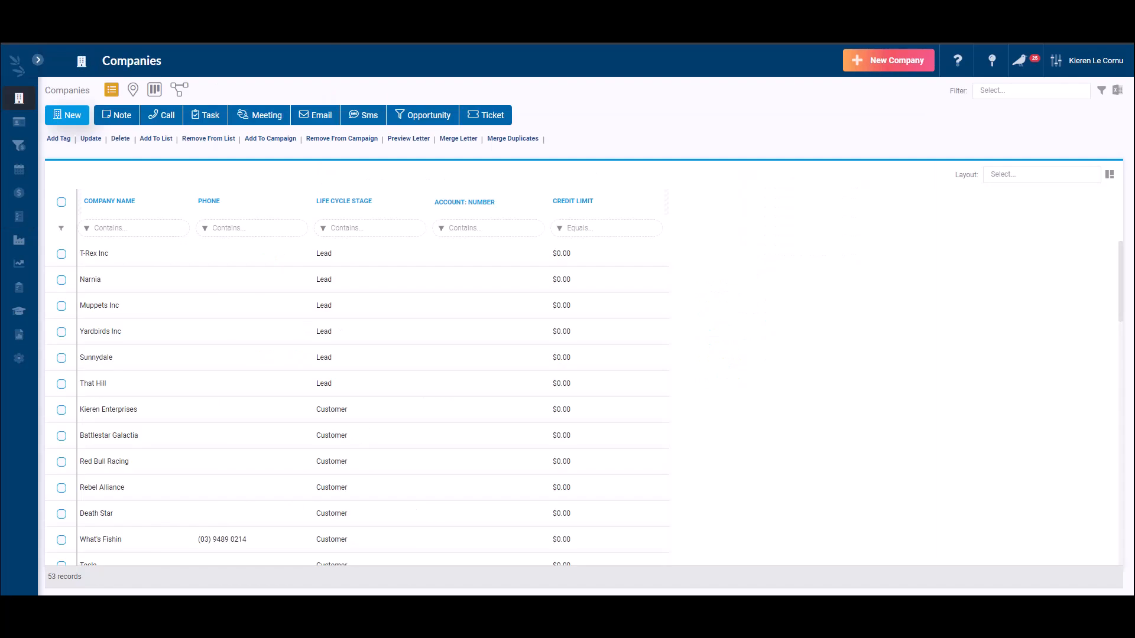
# Show the sales orders as a list, open the Andy Enterprises order and review its coffee machine line
pyautogui.moveTo(26, 223)
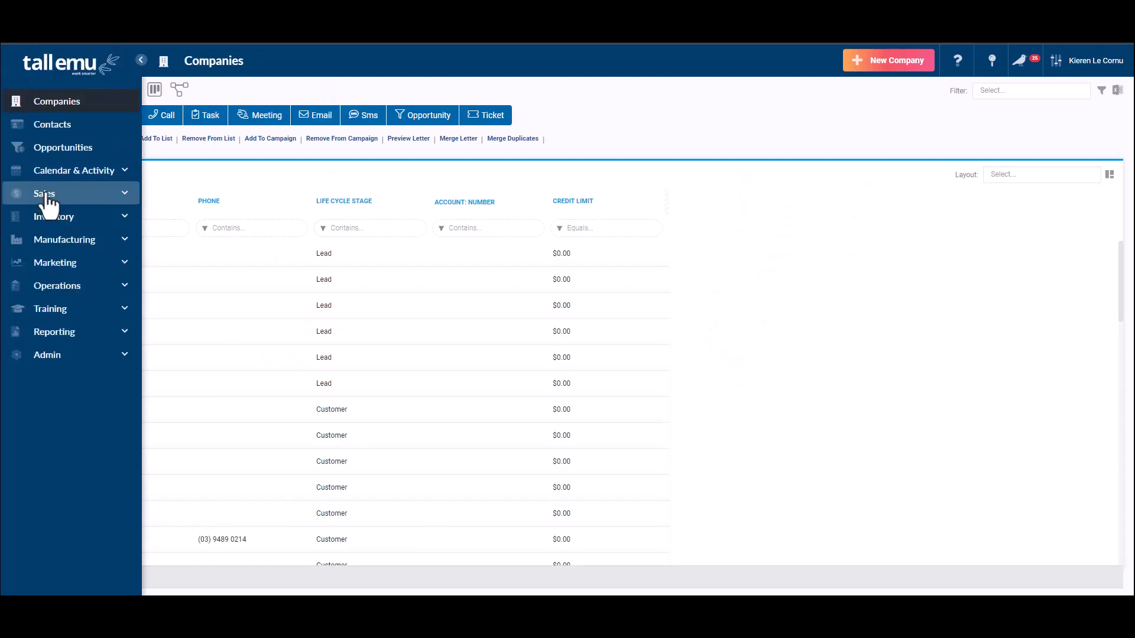
pyautogui.click(39, 196)
pyautogui.click(56, 241)
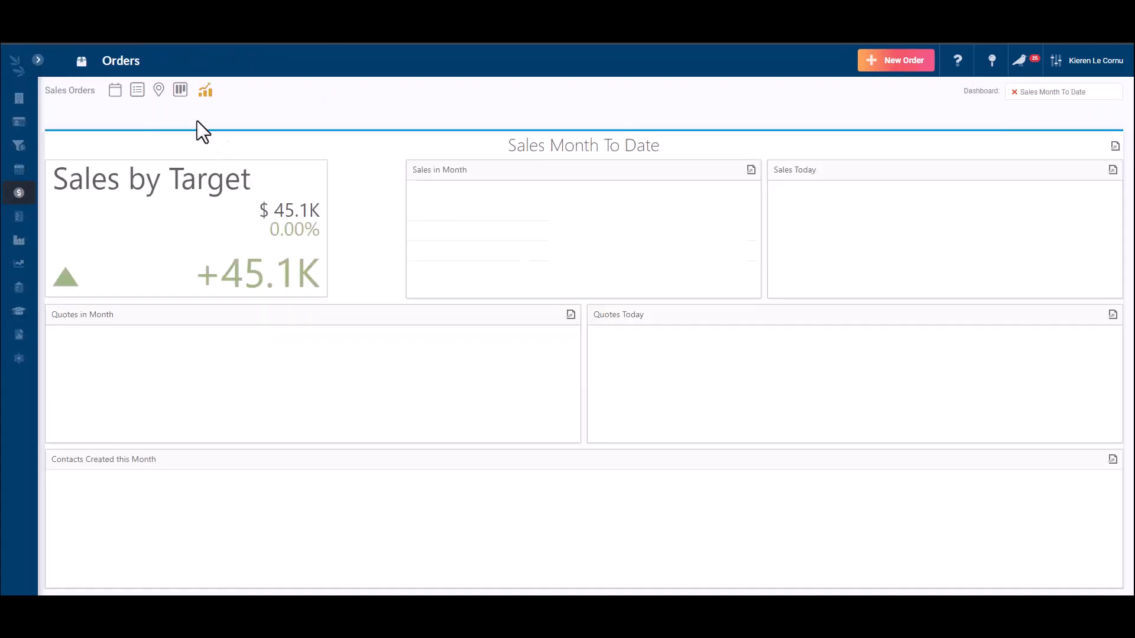
pyautogui.click(138, 91)
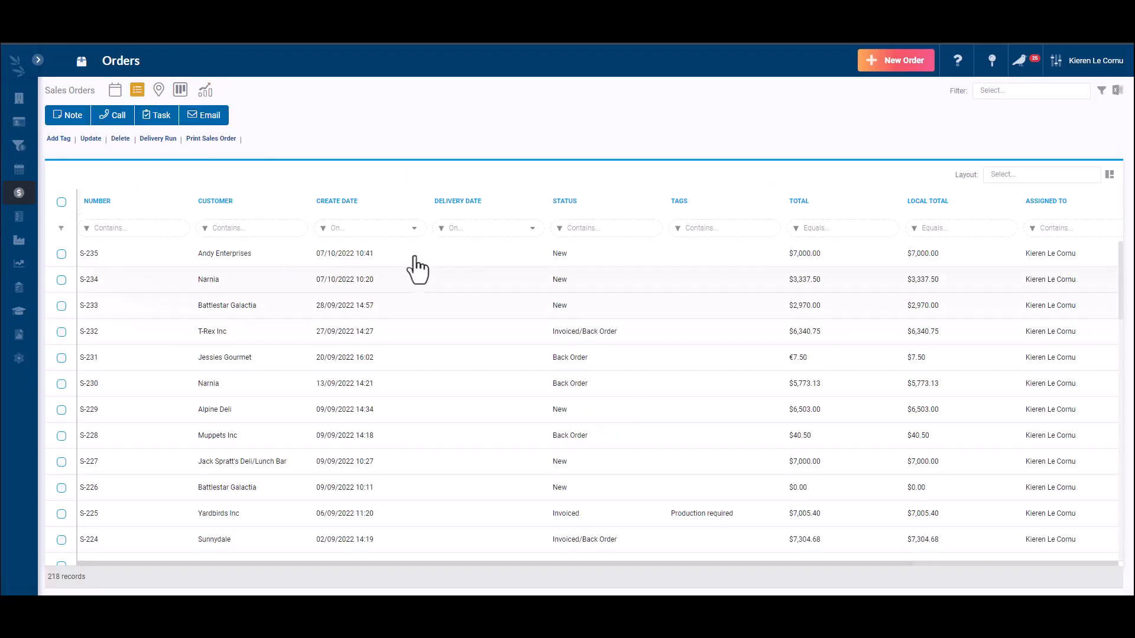
pyautogui.click(493, 262)
pyautogui.scroll(-3, 183, 283)
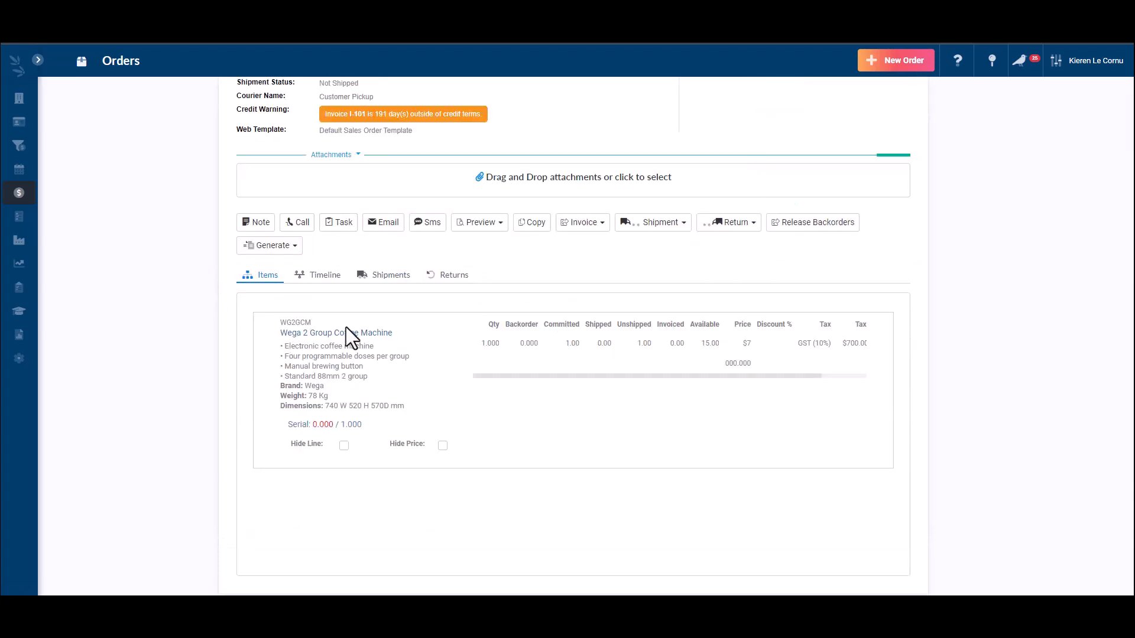
pyautogui.scroll(1, 345, 327)
pyautogui.scroll(5, 215, 278)
# Edit the order, view the asset configuration form for the Wega 2 Group Coffee Machine line, and return without saving
pyautogui.click(269, 96)
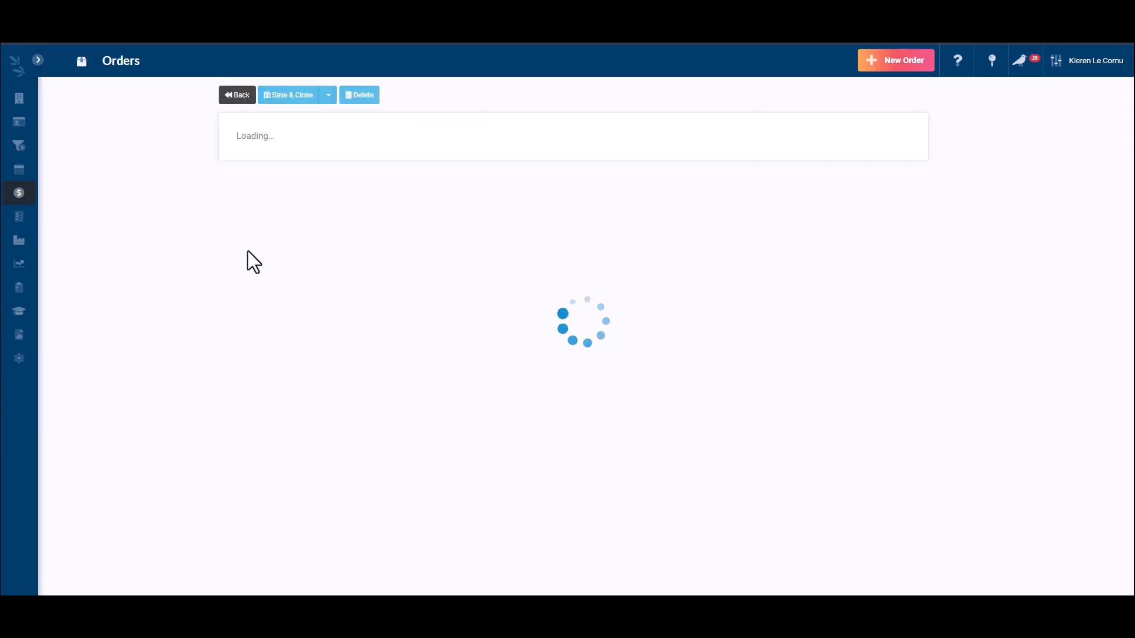
pyautogui.scroll(-10, 162, 285)
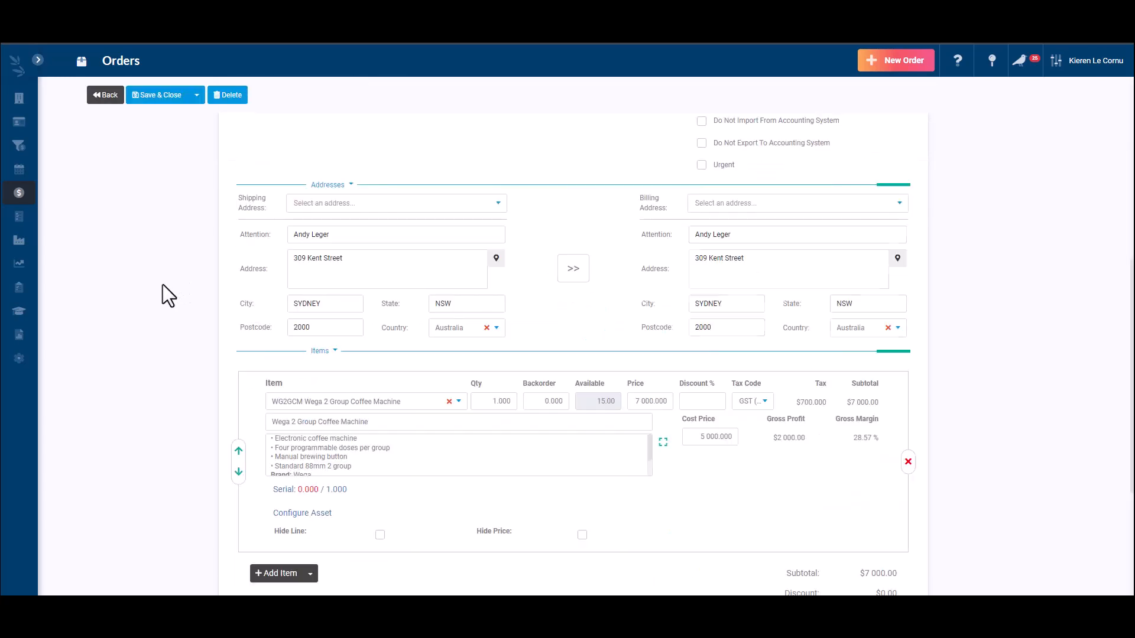
pyautogui.scroll(-4, 162, 285)
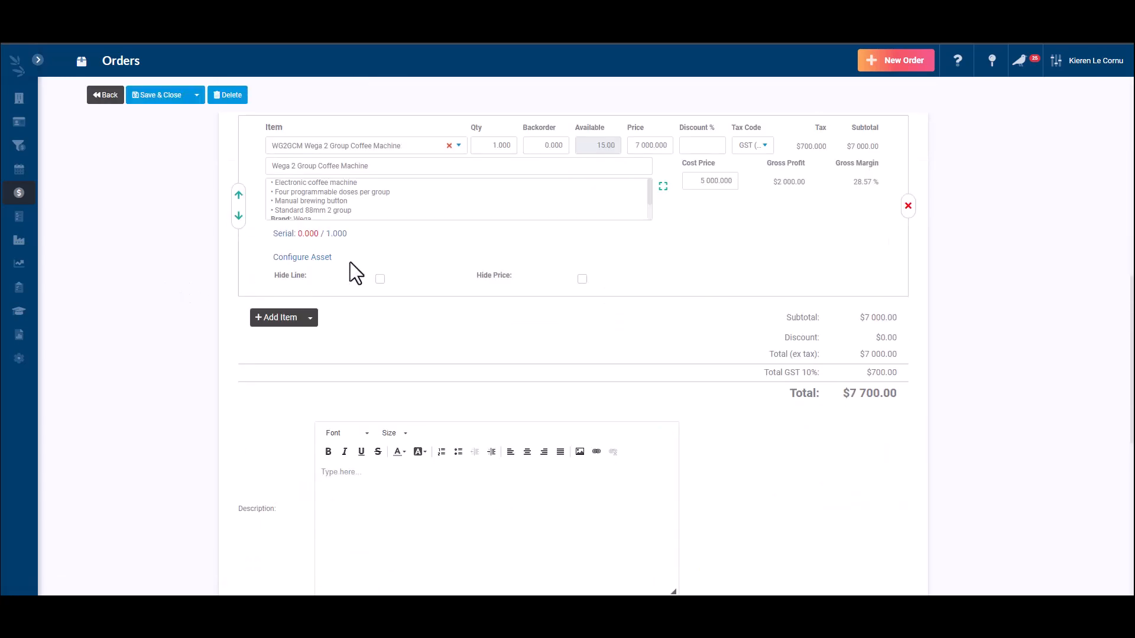
pyautogui.click(297, 260)
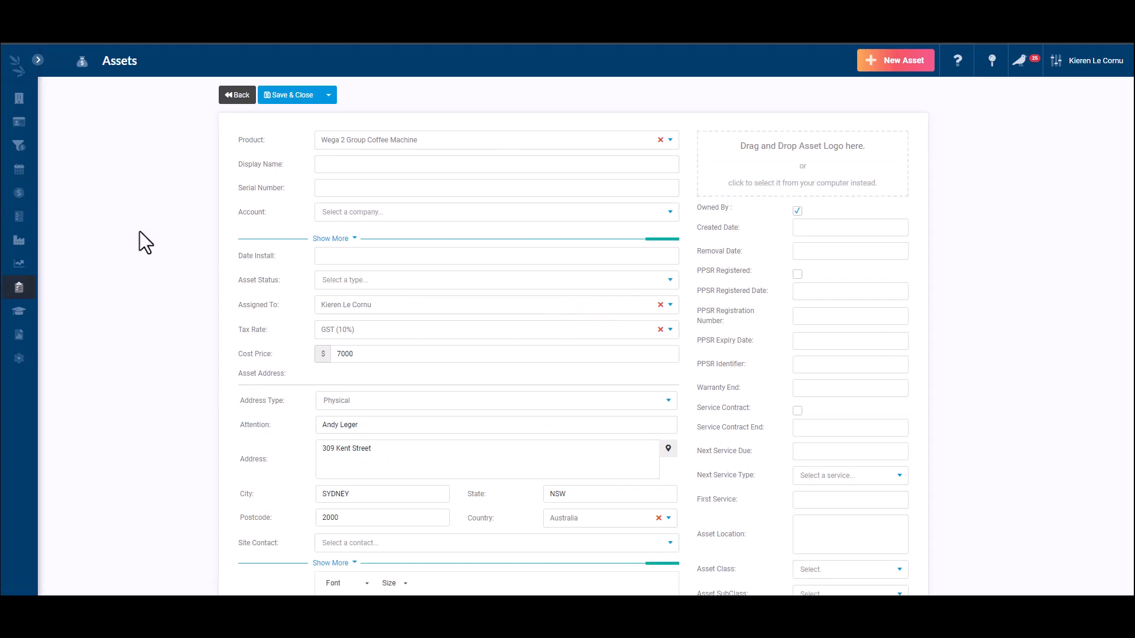
pyautogui.click(233, 100)
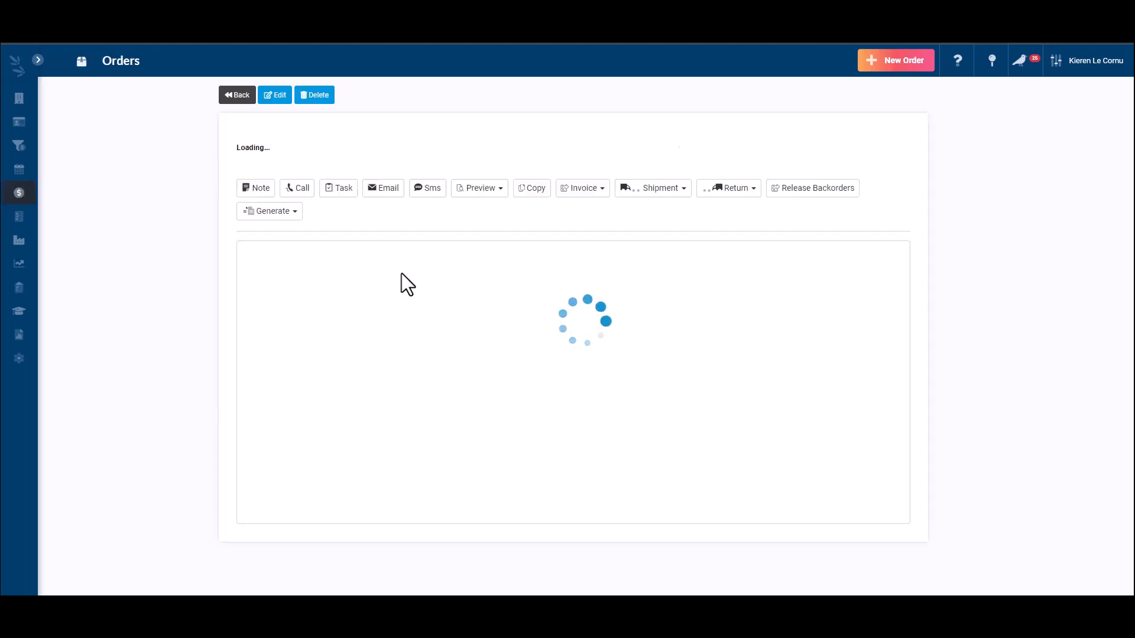
pyautogui.scroll(-4, 361, 344)
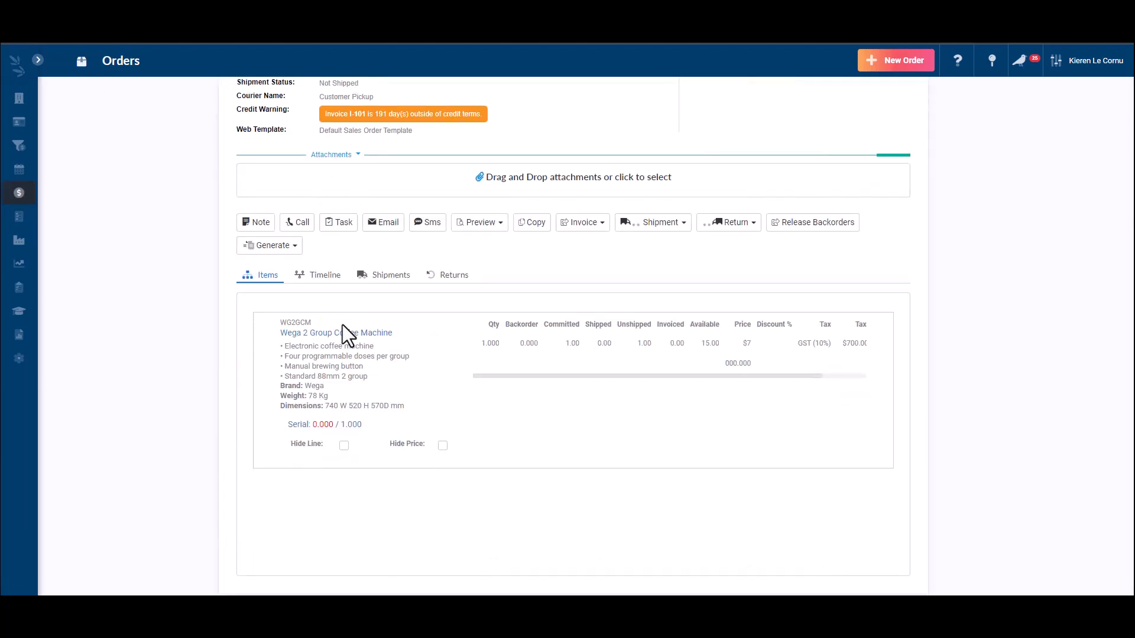
pyautogui.scroll(4, 342, 325)
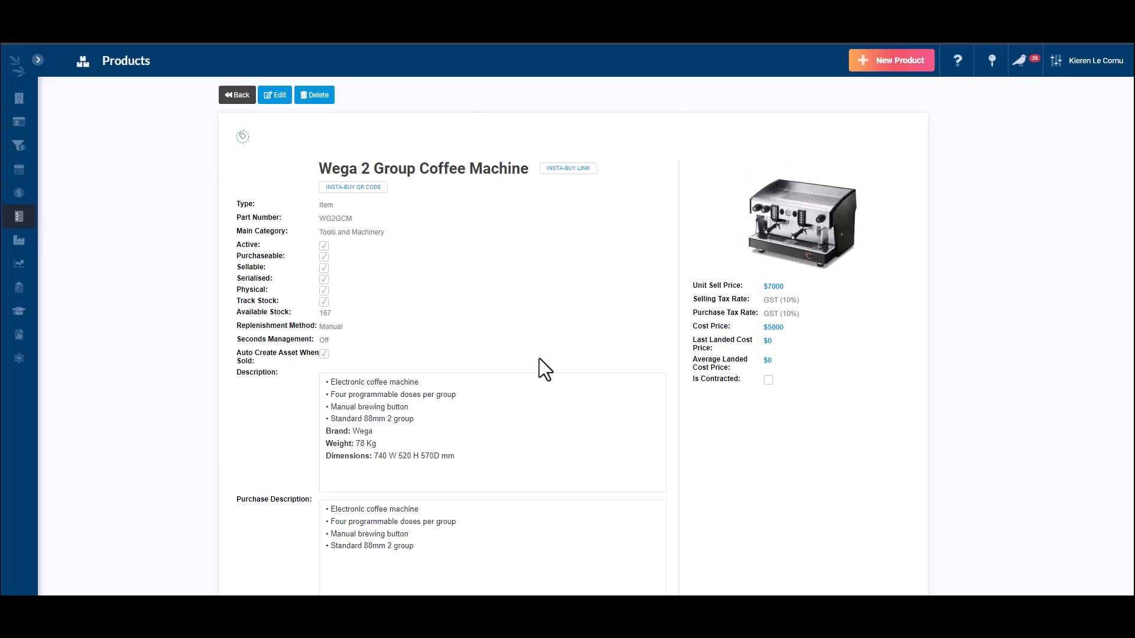
# Return to the products list and open the Coffee Machine Service product for editing
pyautogui.click(236, 96)
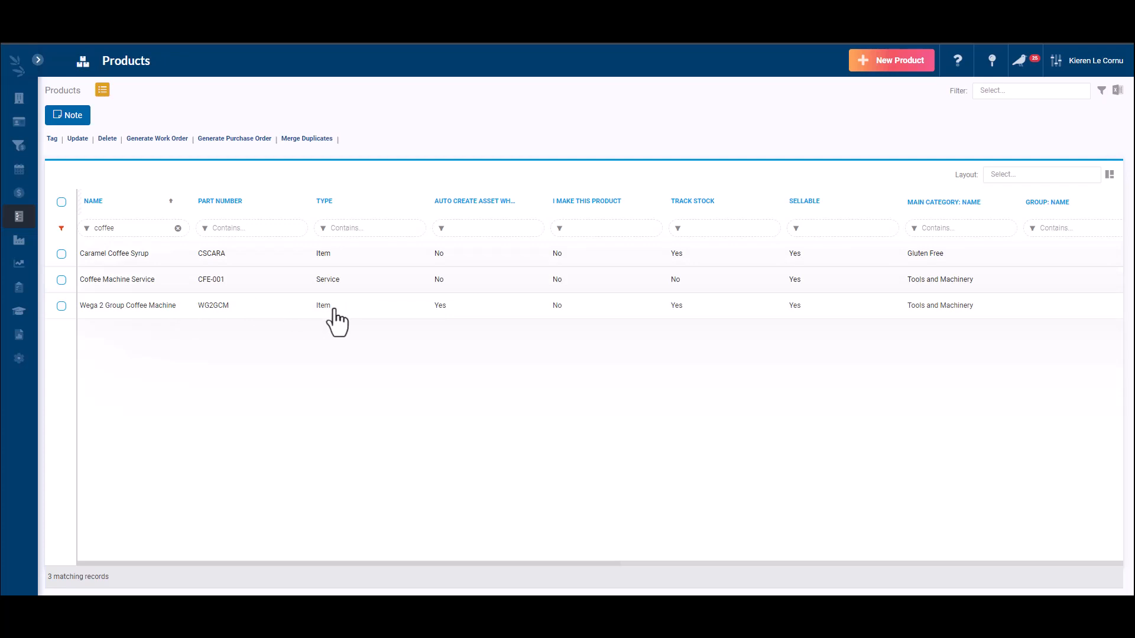
pyautogui.click(303, 286)
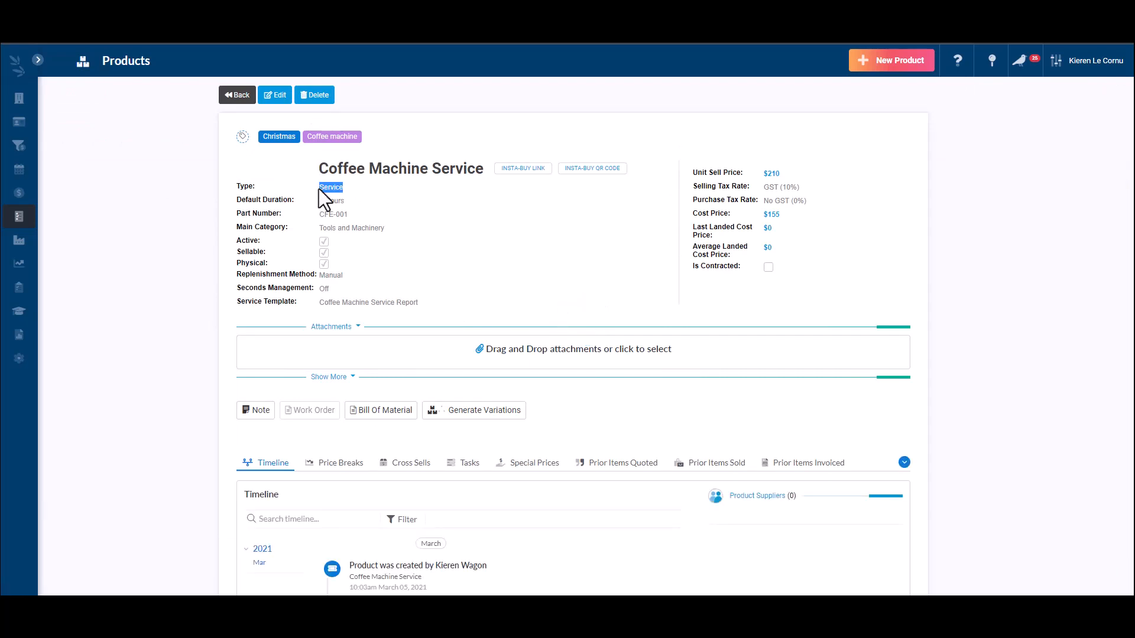
pyautogui.click(274, 95)
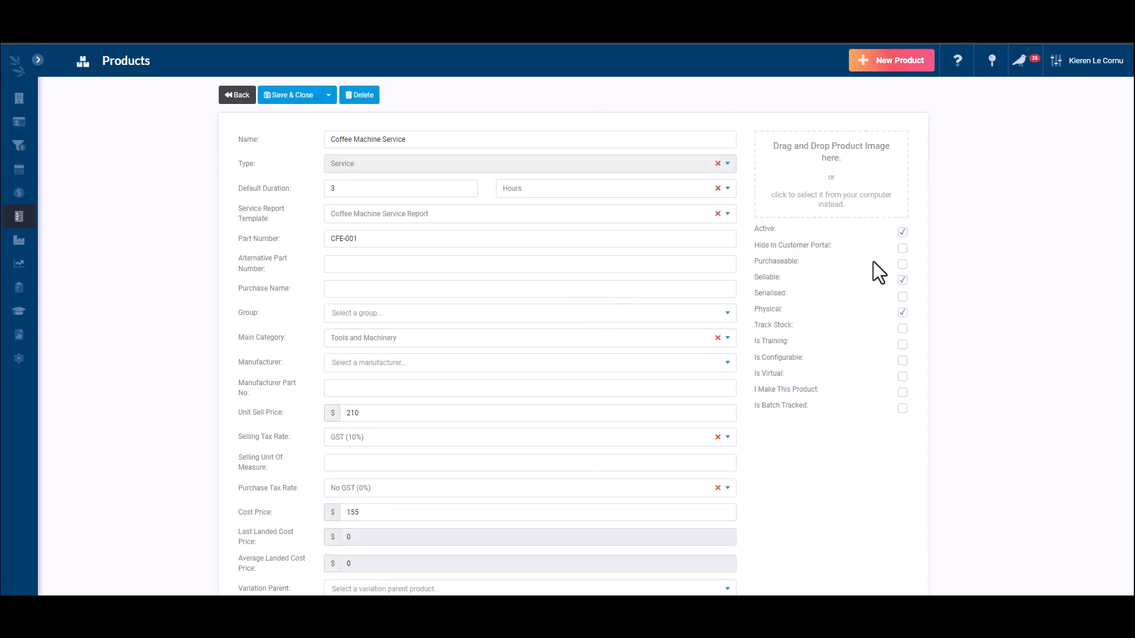
# Examine the service's default duration and the time units available for it
pyautogui.doubleClick(349, 188)
pyautogui.click(547, 192)
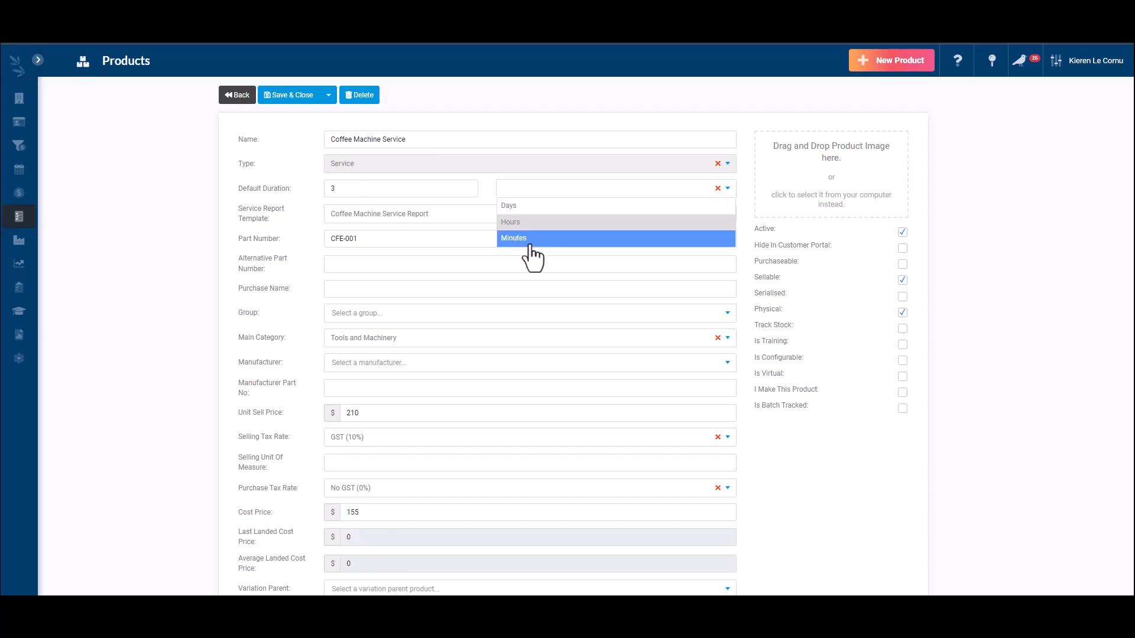
pyautogui.click(405, 188)
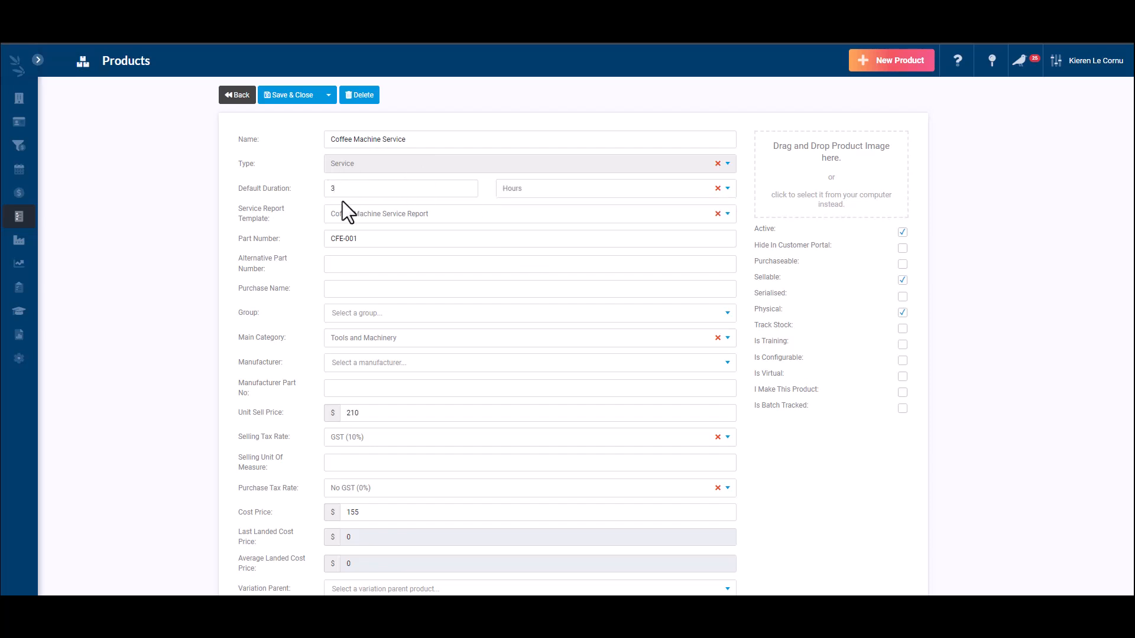
# Review the service's unit sell price, cost price and description fields, and leave without saving
pyautogui.doubleClick(362, 412)
pyautogui.scroll(-5, 271, 404)
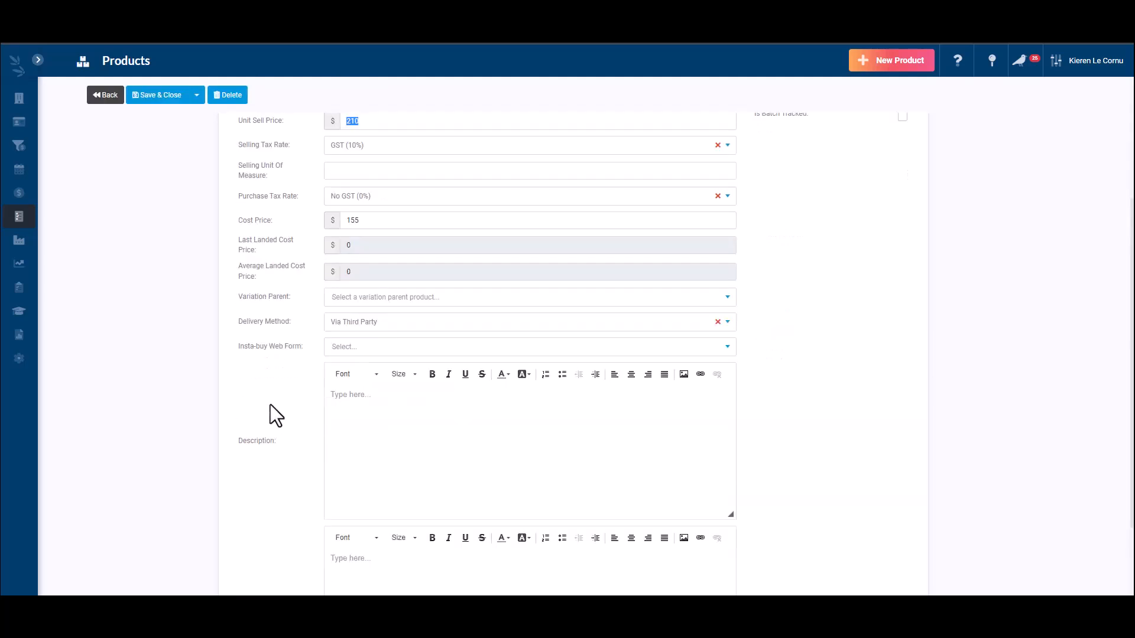
pyautogui.doubleClick(352, 222)
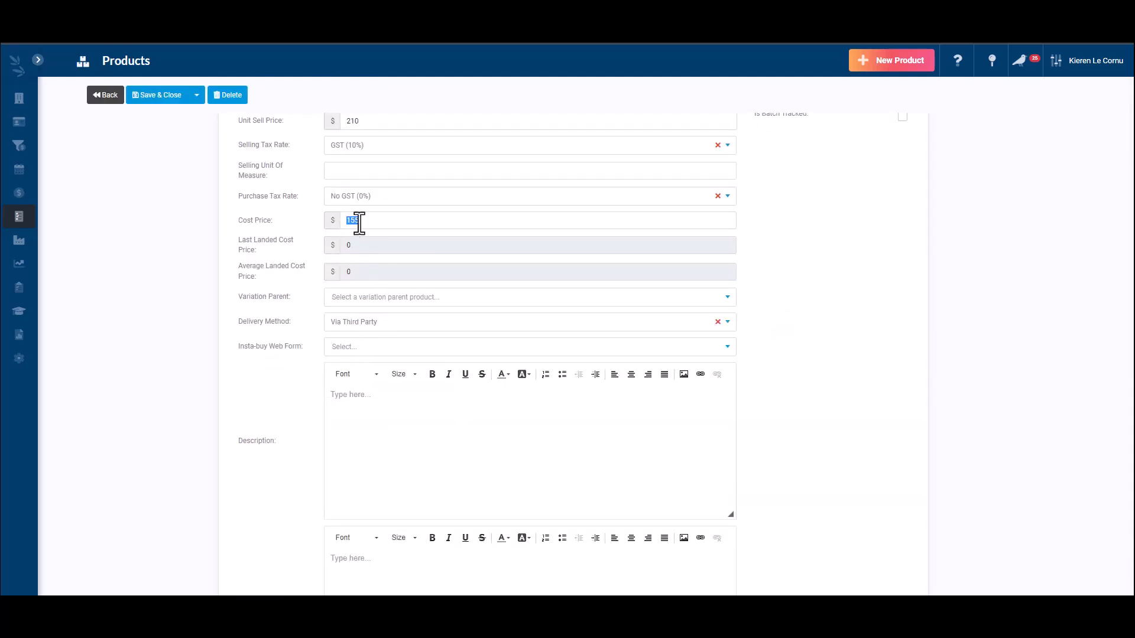
pyautogui.click(362, 443)
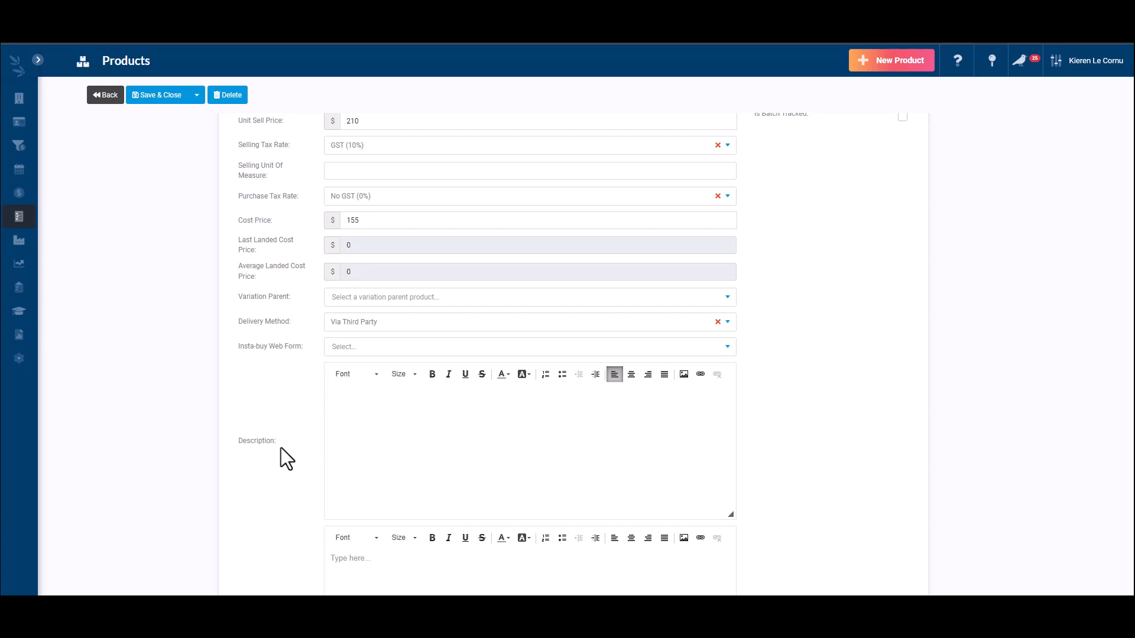
pyautogui.scroll(-3, 279, 450)
pyautogui.scroll(8, 279, 450)
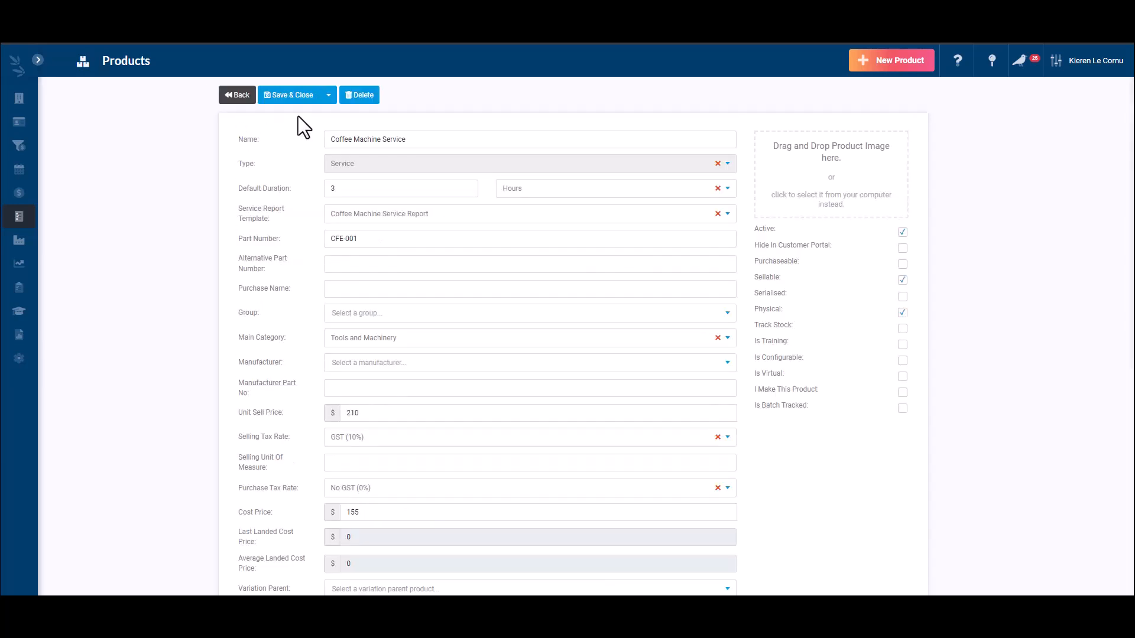
pyautogui.click(237, 95)
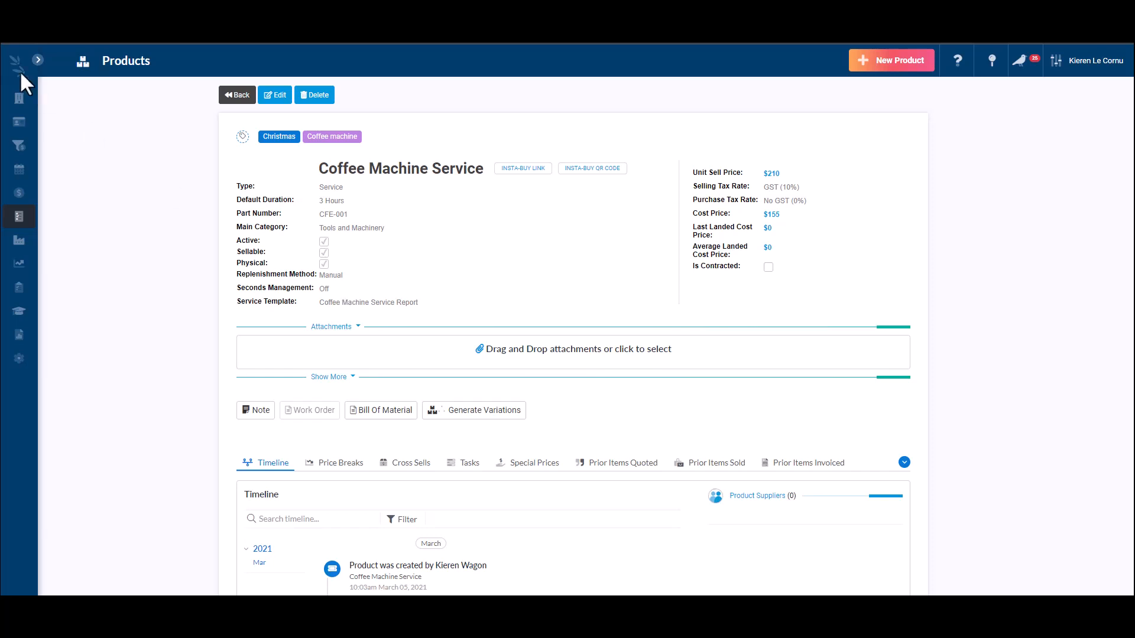
# Open the service report categories in the admin settings and display the Service Report Category values
pyautogui.moveTo(59, 278)
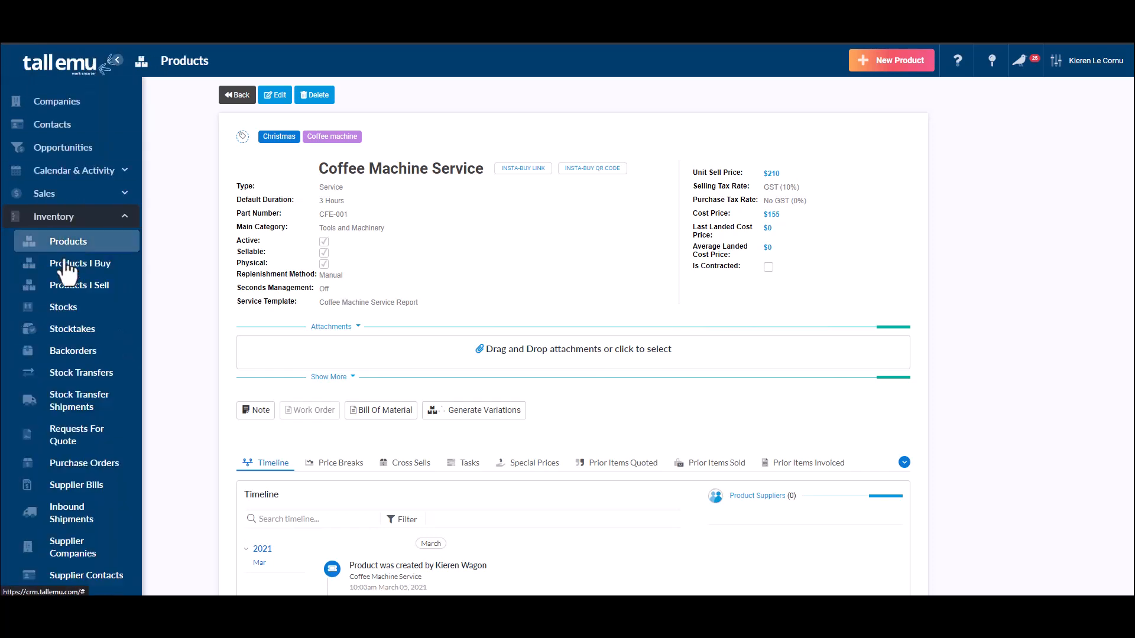
pyautogui.click(55, 220)
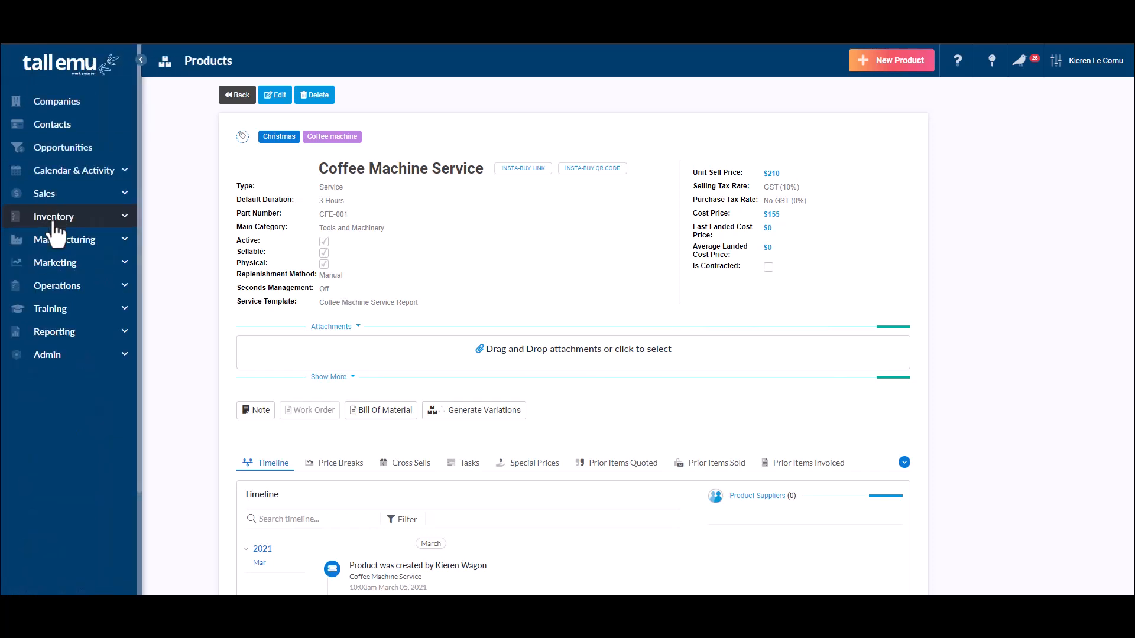
pyautogui.click(49, 355)
pyautogui.scroll(-3, 58, 362)
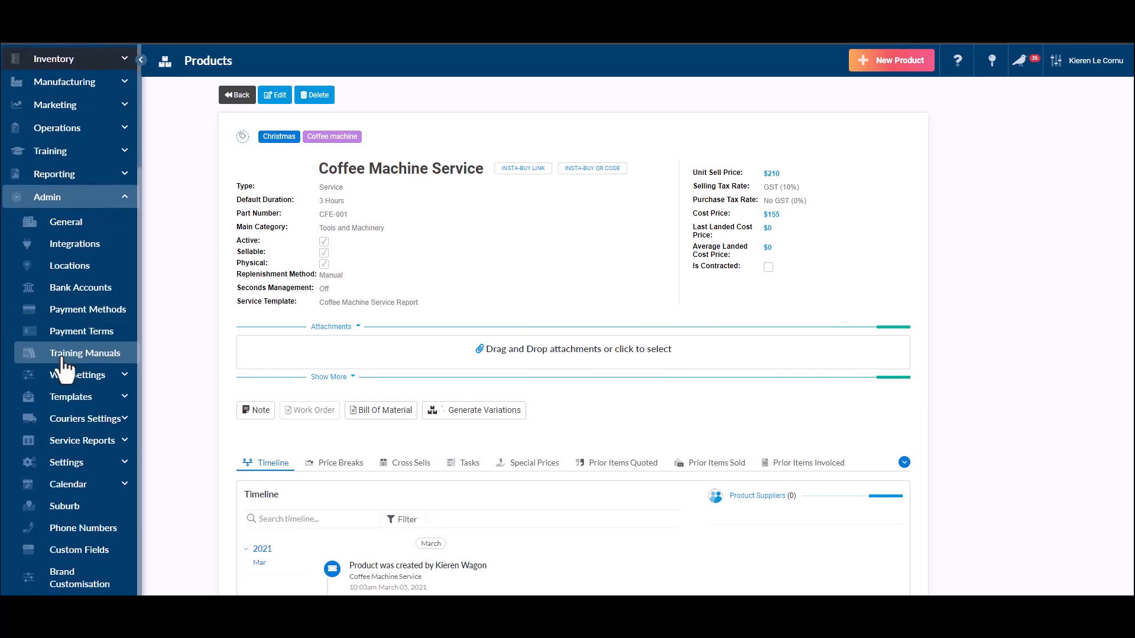
pyautogui.click(83, 443)
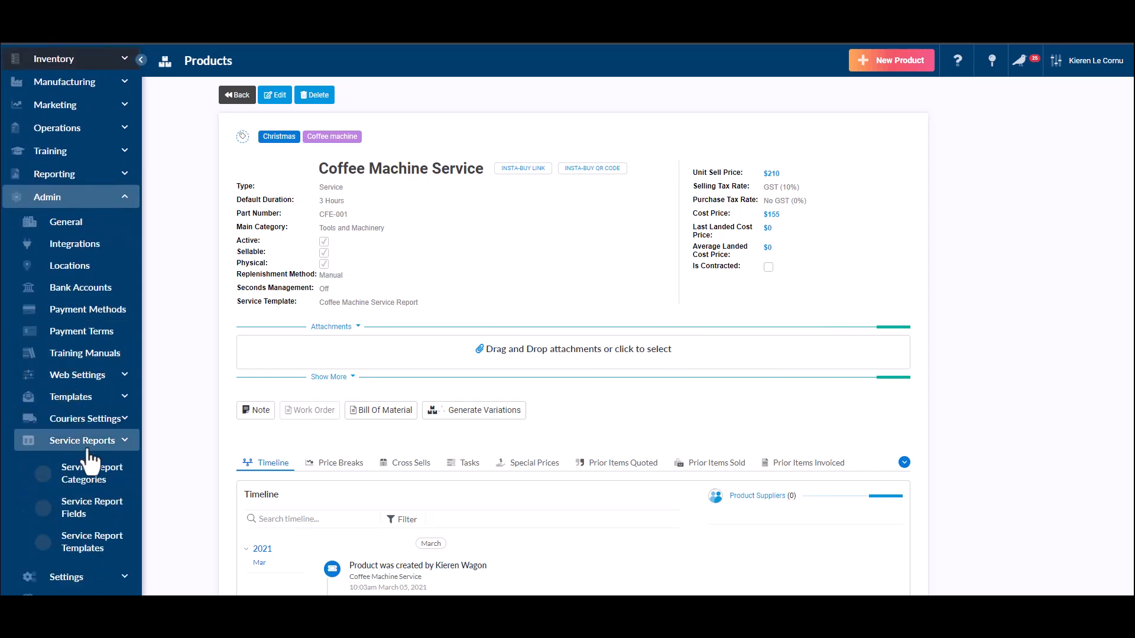
pyautogui.click(89, 470)
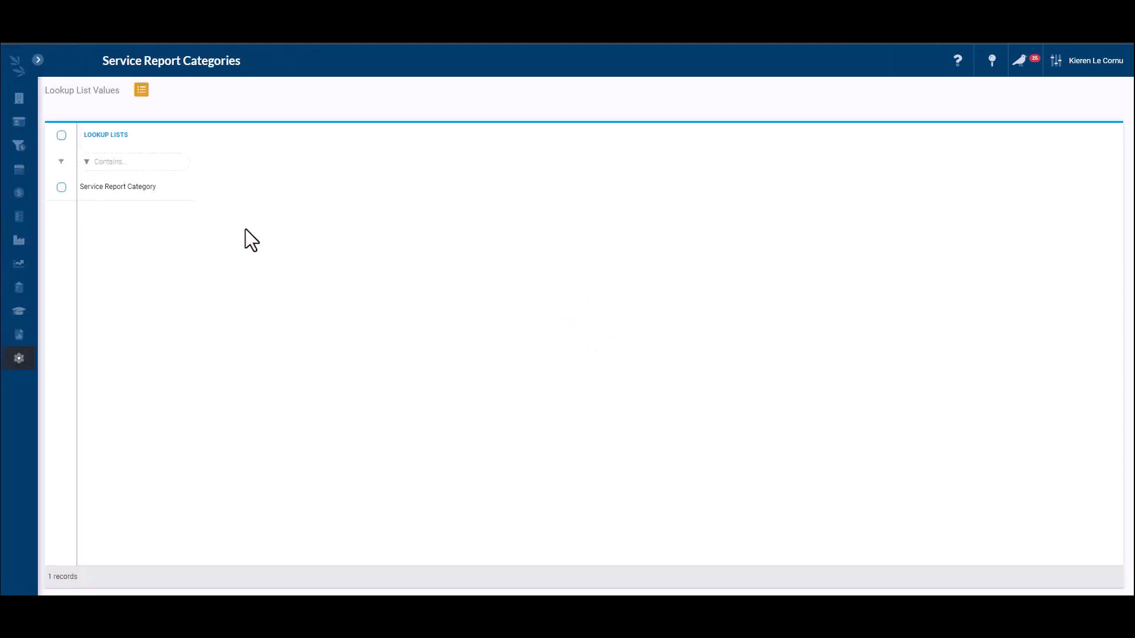
pyautogui.click(105, 190)
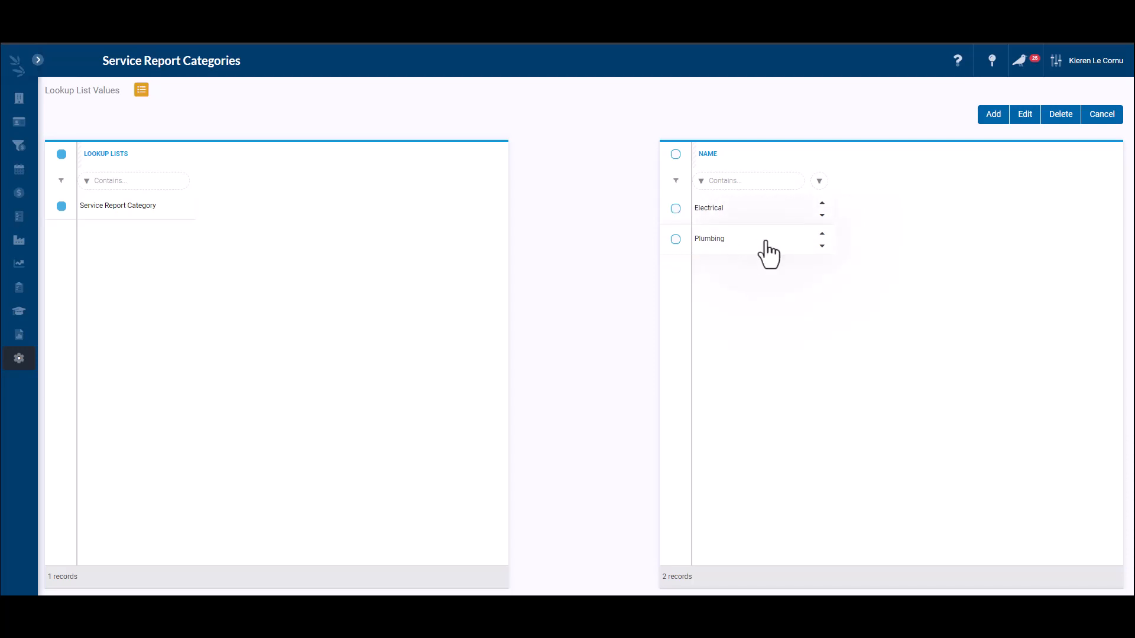
# Display the list of service report fields in the admin settings
pyautogui.moveTo(50, 354)
pyautogui.click(81, 519)
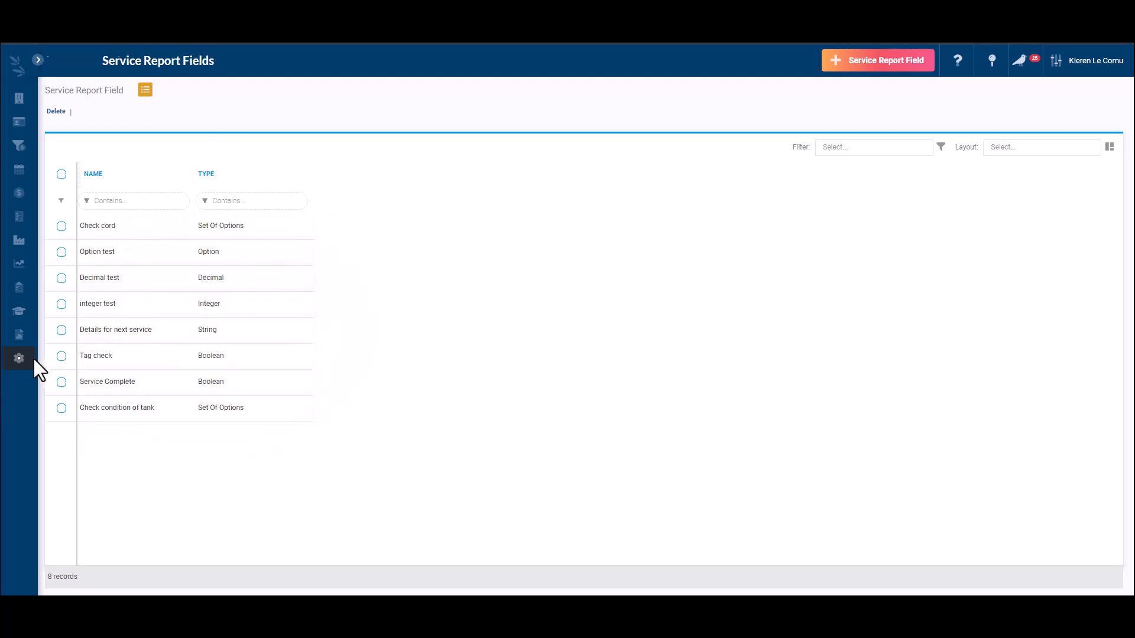
pyautogui.moveTo(19, 359)
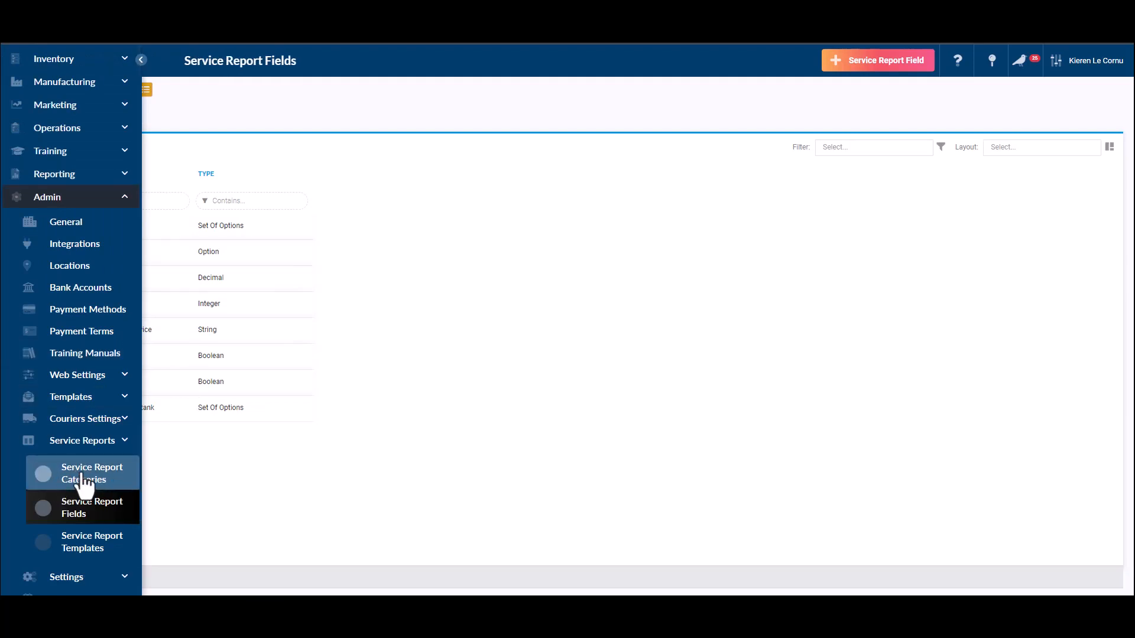
# Open the Coffee Machine Service Report template from the service report templates to view its categories
pyautogui.click(90, 550)
pyautogui.click(159, 236)
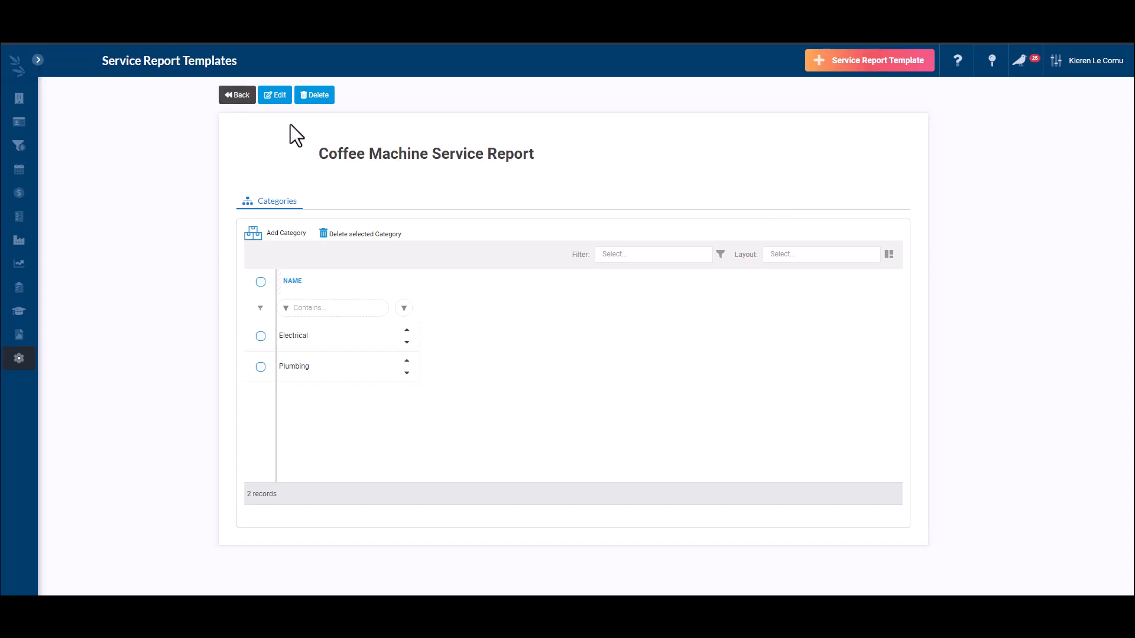
# Open the Coffee Machine Service product from the inventory and highlight its service template value
pyautogui.moveTo(26, 215)
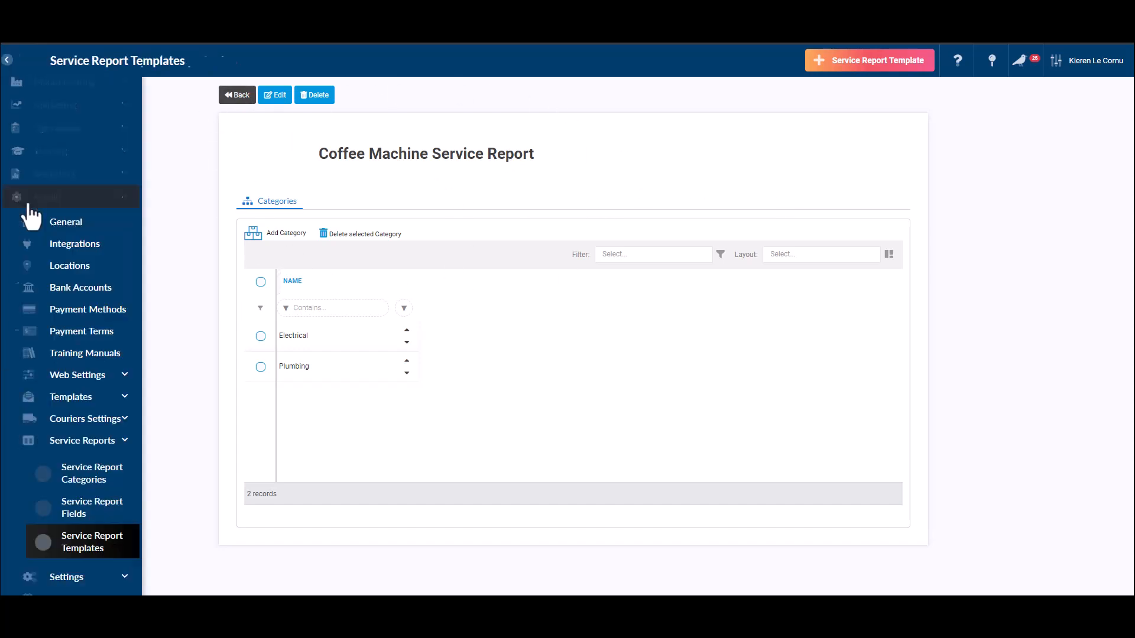
pyautogui.scroll(3, 63, 185)
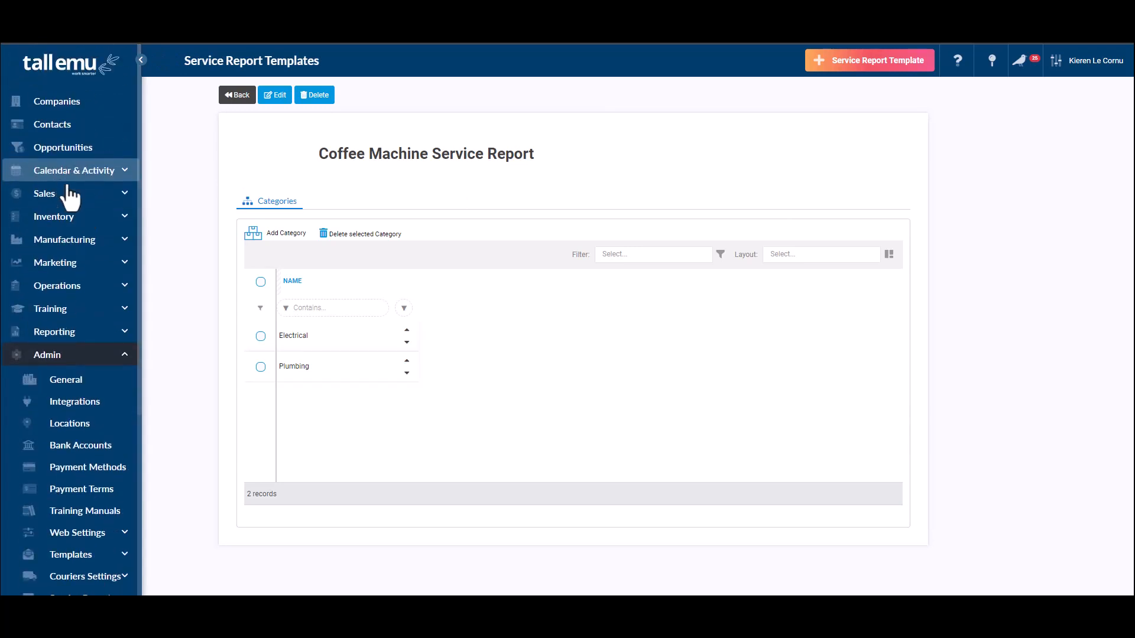
pyautogui.click(69, 217)
pyautogui.click(66, 241)
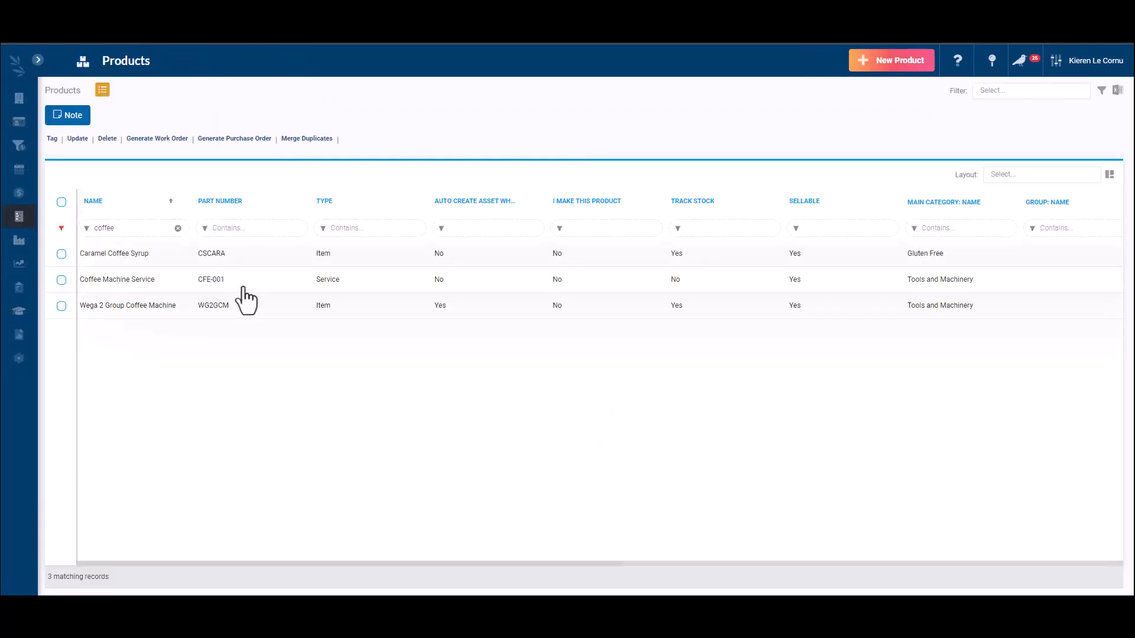
pyautogui.click(245, 296)
pyautogui.moveTo(419, 303); pyautogui.dragTo(329, 299)
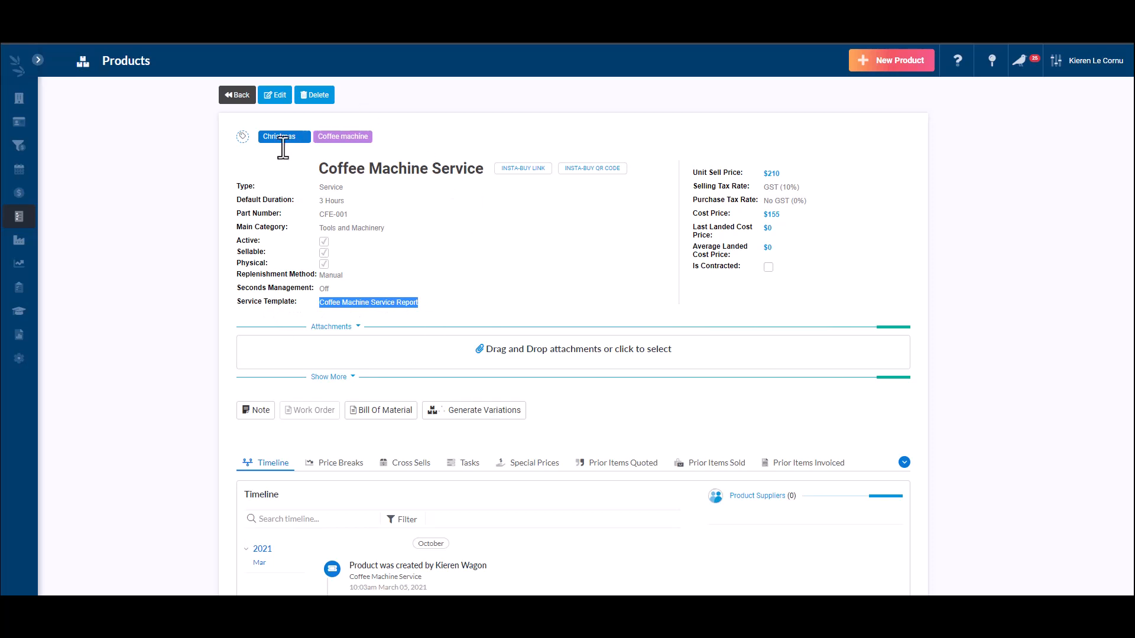
pyautogui.moveTo(423, 309); pyautogui.dragTo(321, 304)
# Edit the service product, pick Coffee Machine Service Report as its service report template, and leave without saving
pyautogui.click(278, 100)
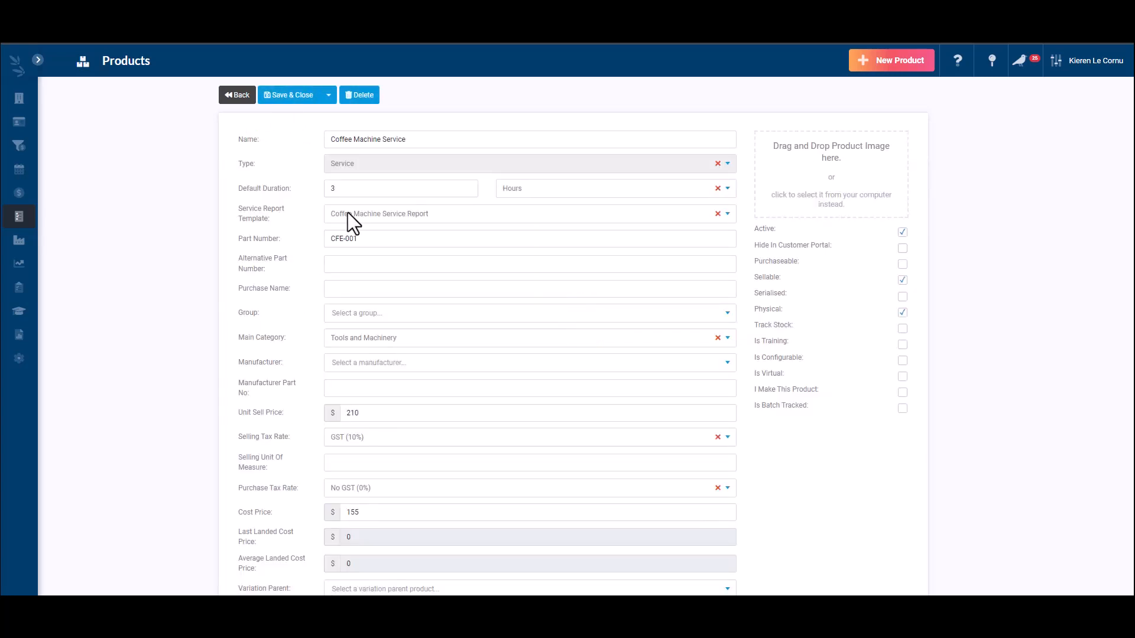
pyautogui.click(416, 214)
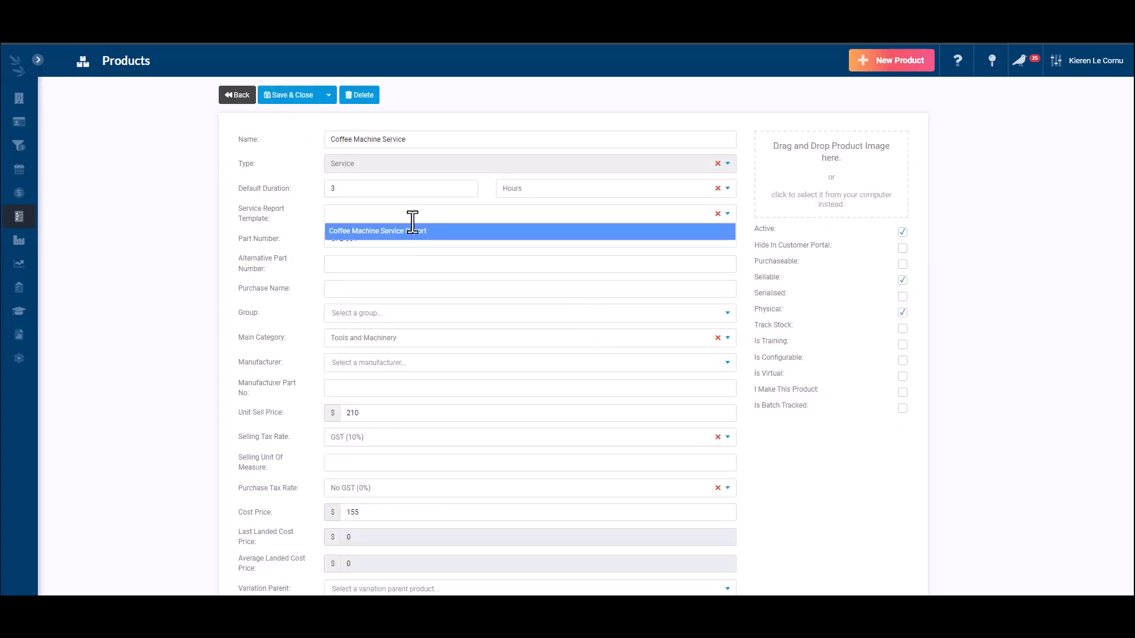
pyautogui.click(412, 231)
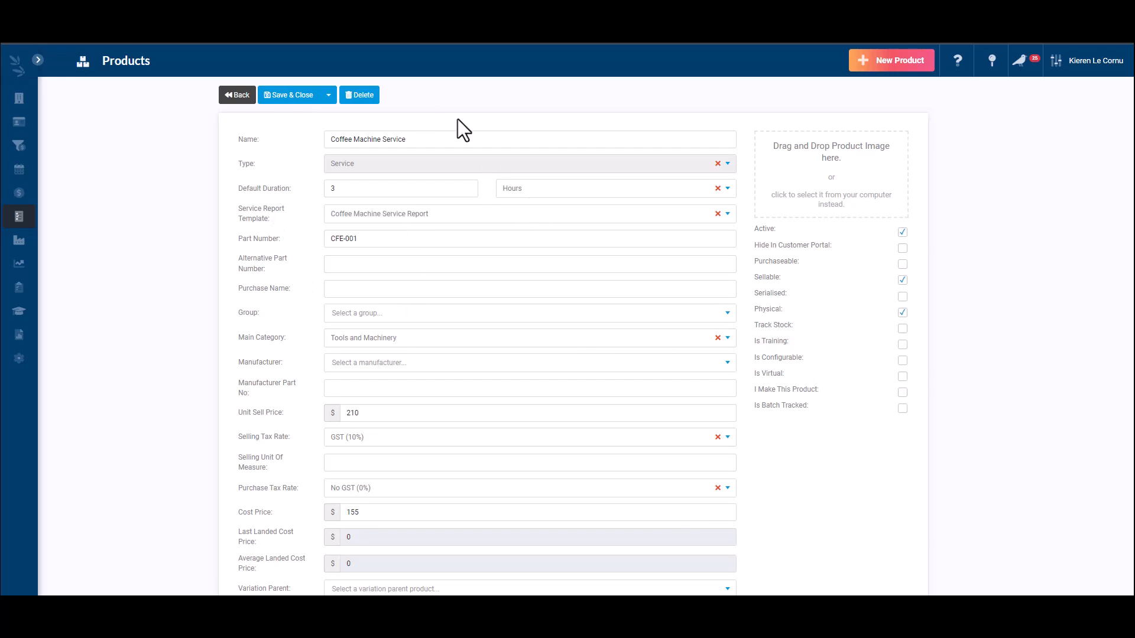
pyautogui.click(237, 96)
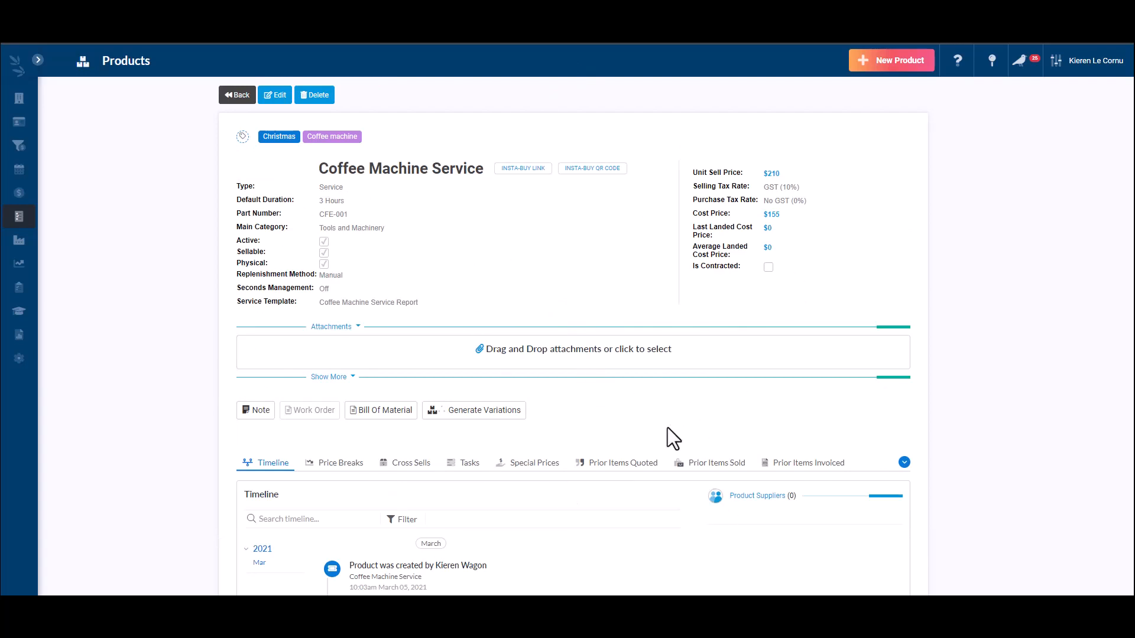
# Display the service parts of Coffee Machine Service and review the listed products and quantities
pyautogui.click(904, 462)
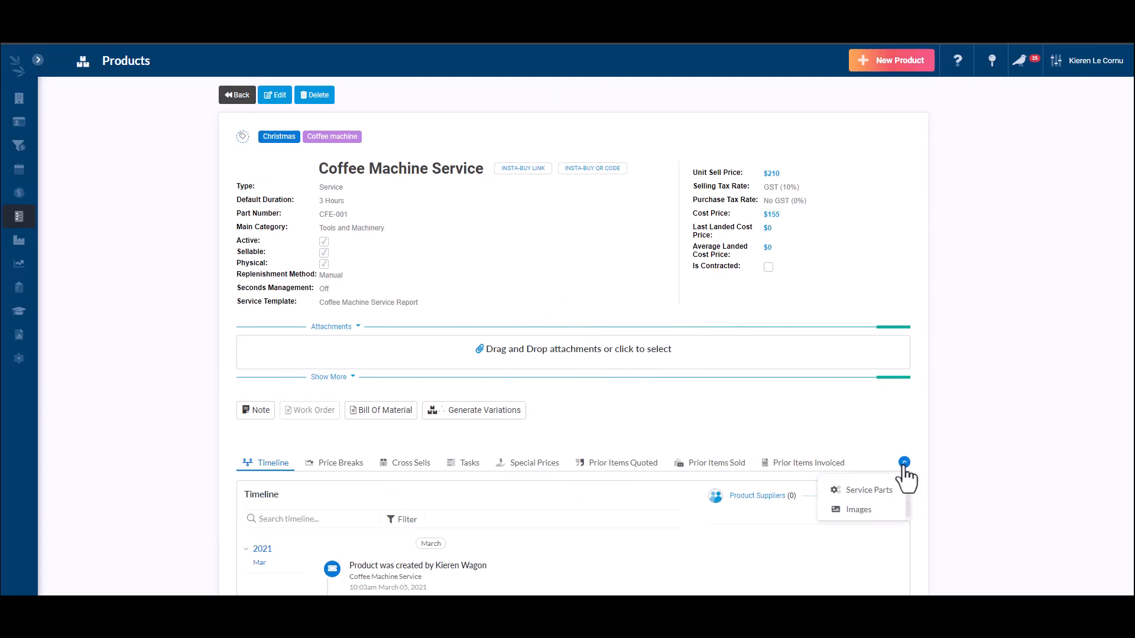
pyautogui.click(877, 490)
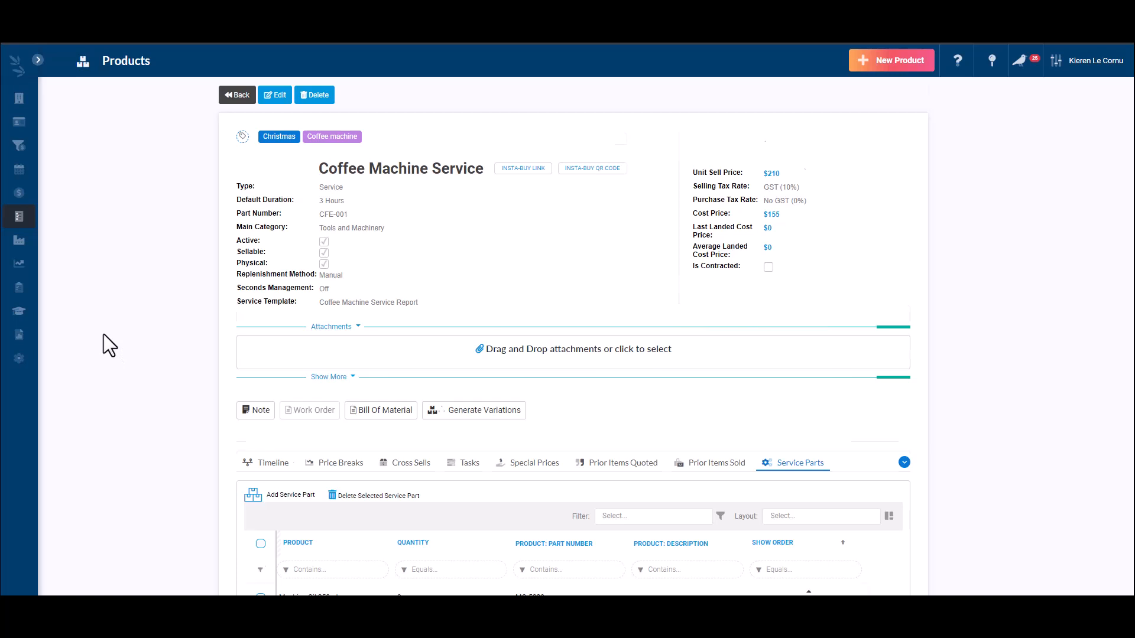
pyautogui.scroll(-3, 760, 296)
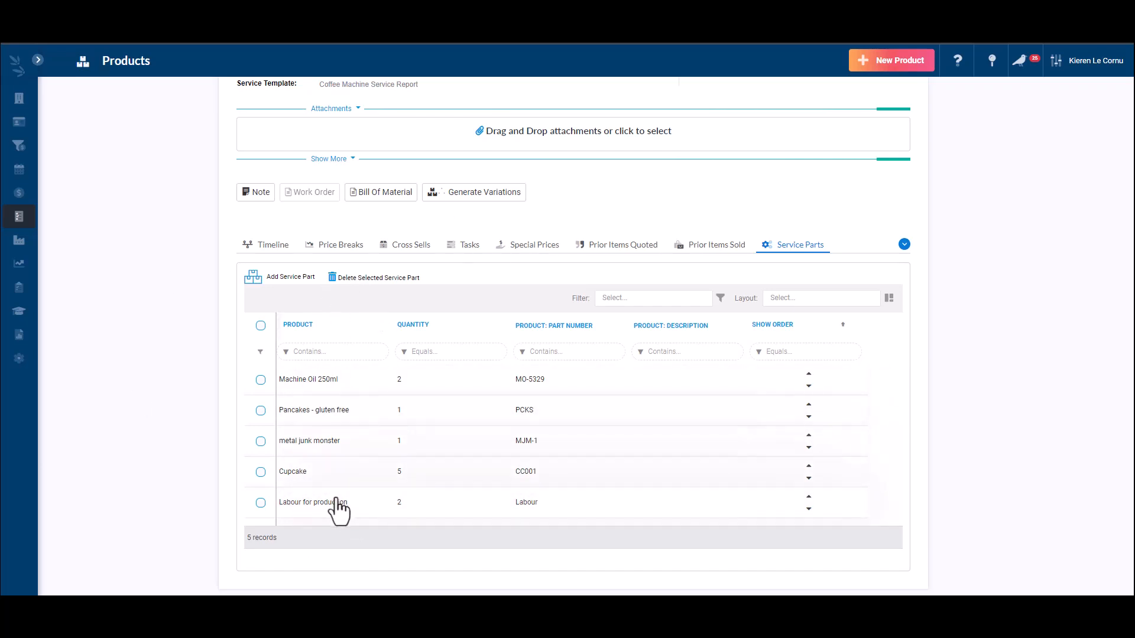
pyautogui.scroll(4, 348, 417)
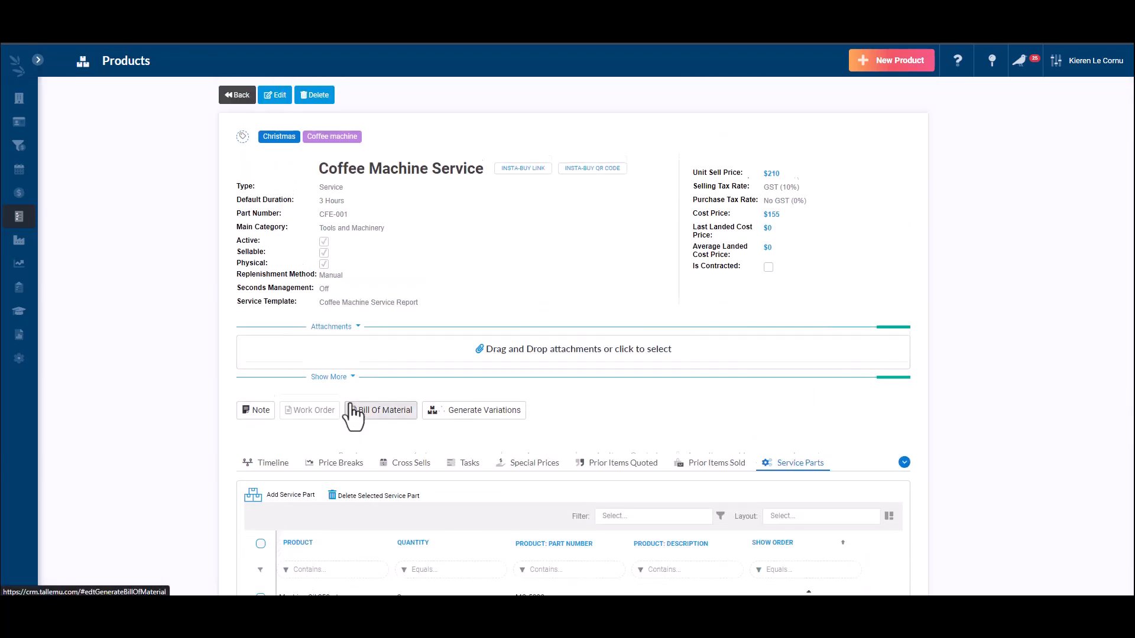
pyautogui.scroll(-4, 352, 417)
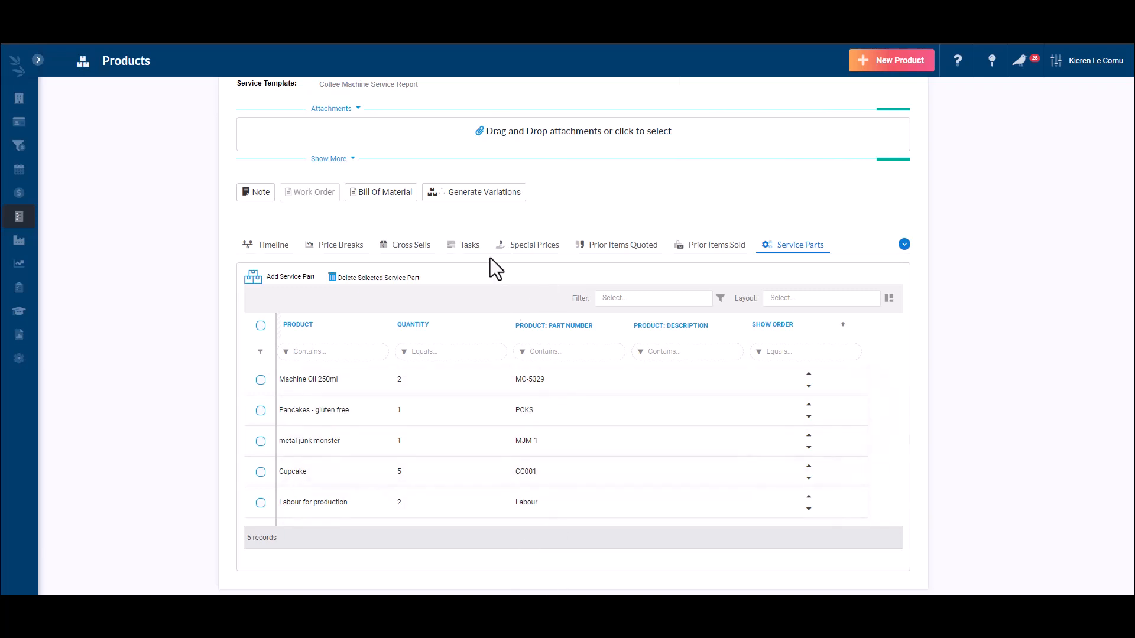
pyautogui.scroll(4, 189, 374)
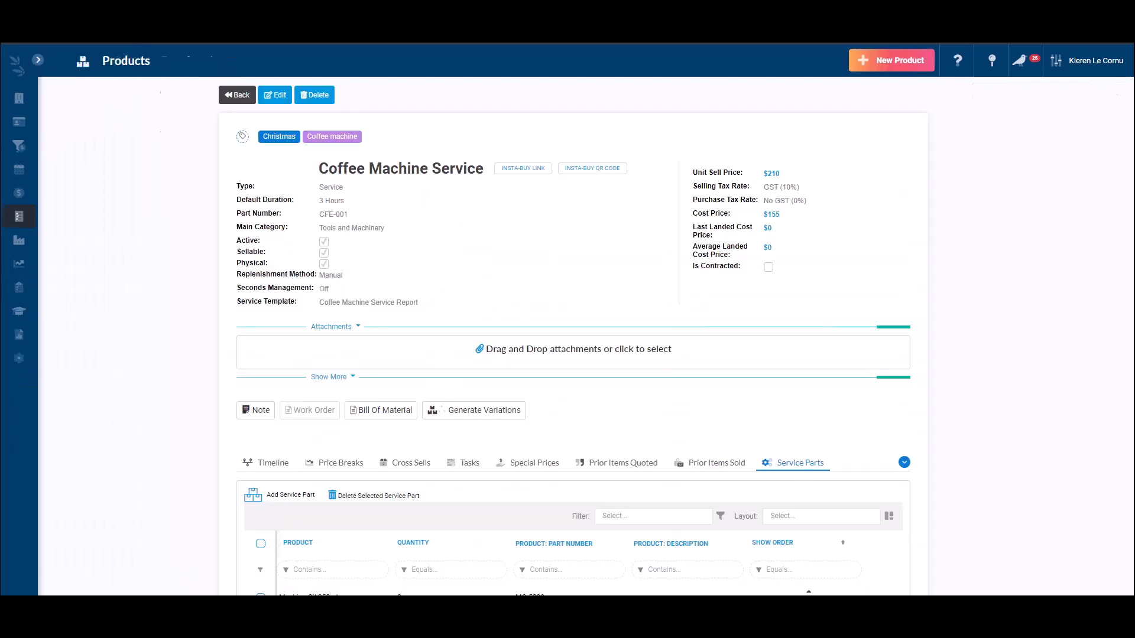
# Go to the Narnia company record and display its assets
pyautogui.click(26, 103)
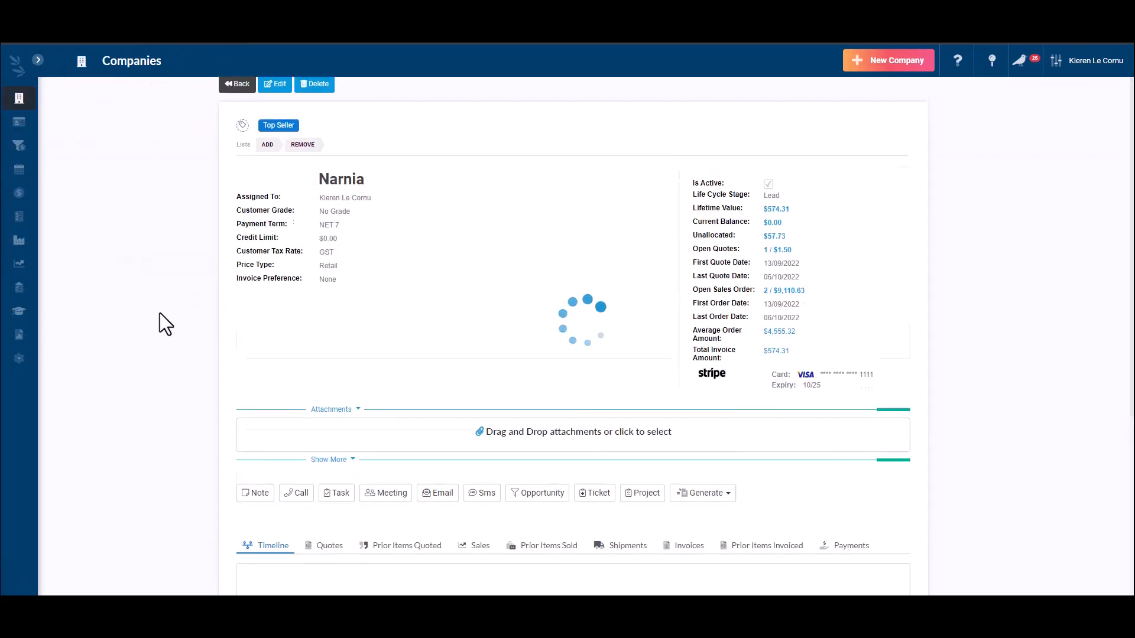
pyautogui.scroll(-4, 842, 319)
pyautogui.click(903, 300)
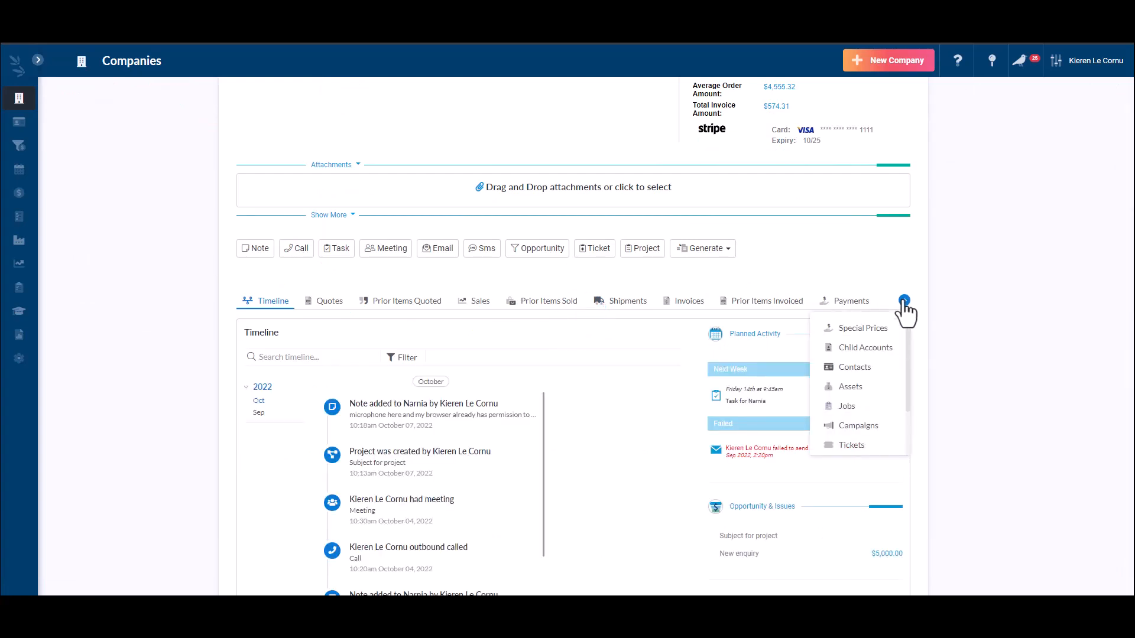
pyautogui.click(853, 387)
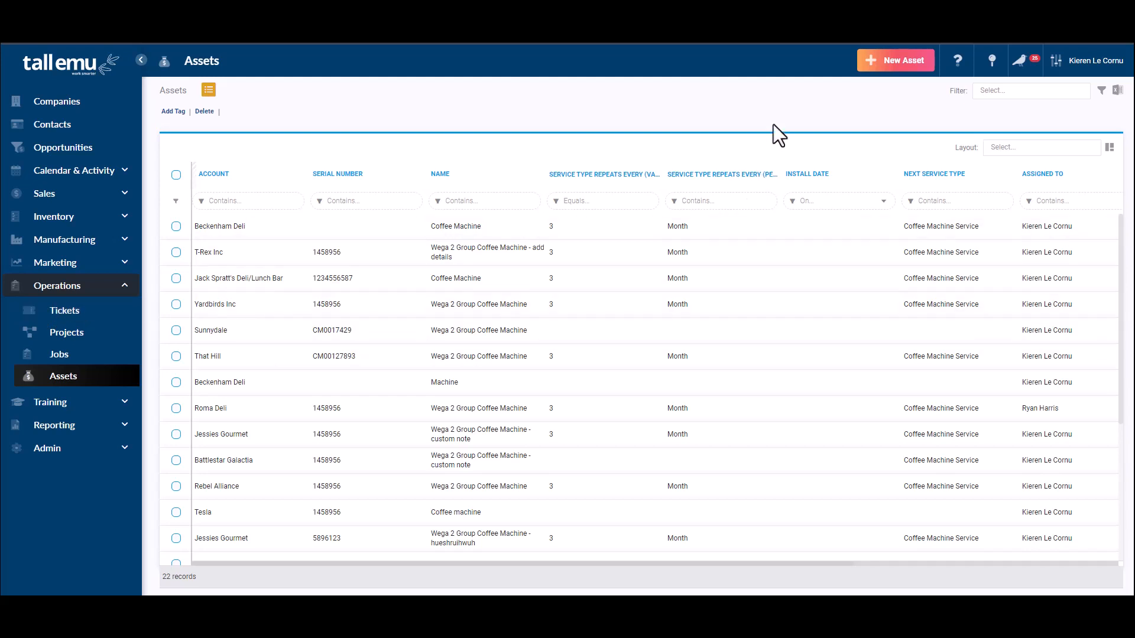
# Create a new asset in the assets list, with Wega 2 Group Coffee Machine as its product
pyautogui.click(898, 65)
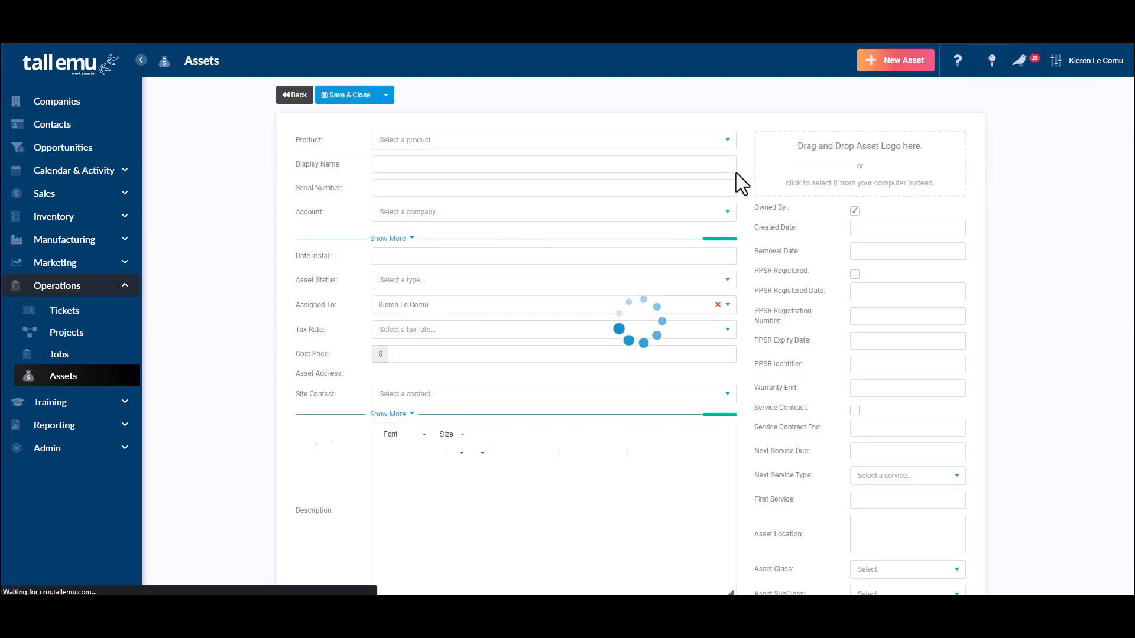
pyautogui.click(406, 140)
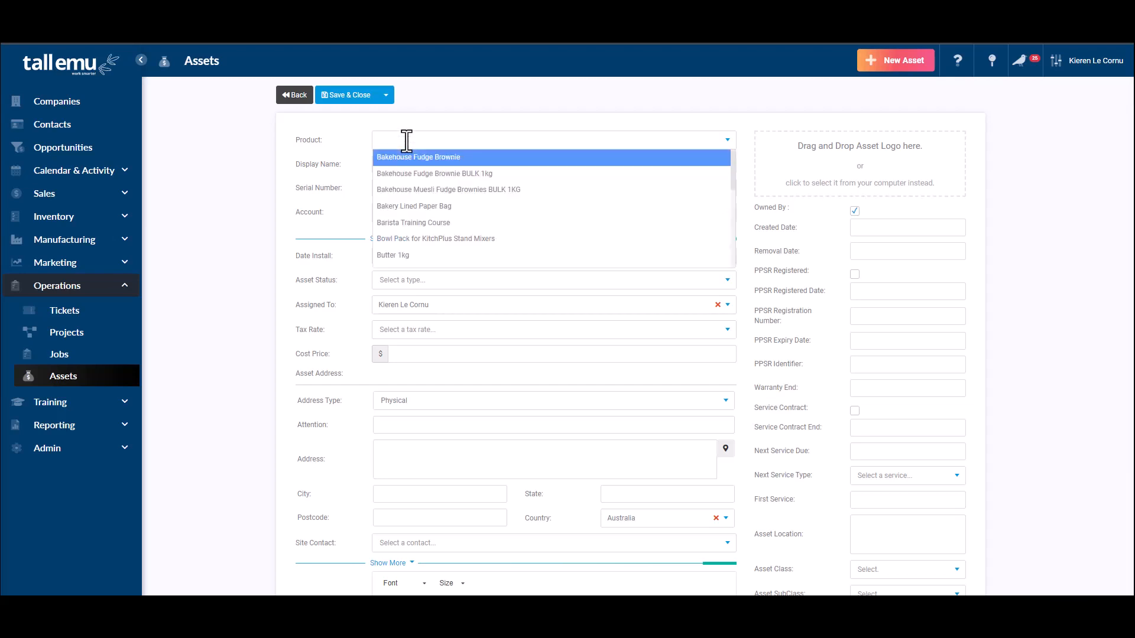
pyautogui.write('coffee')
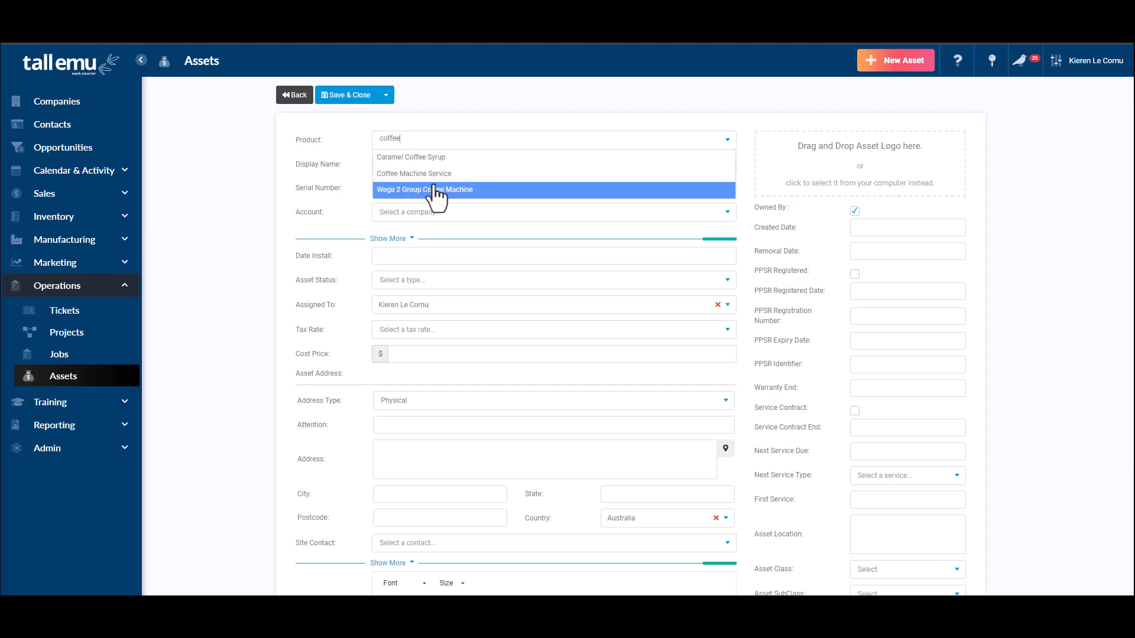
pyautogui.click(427, 190)
# Set the new asset's display name to "Coffee machine", leaving the serial number blank
pyautogui.click(395, 166)
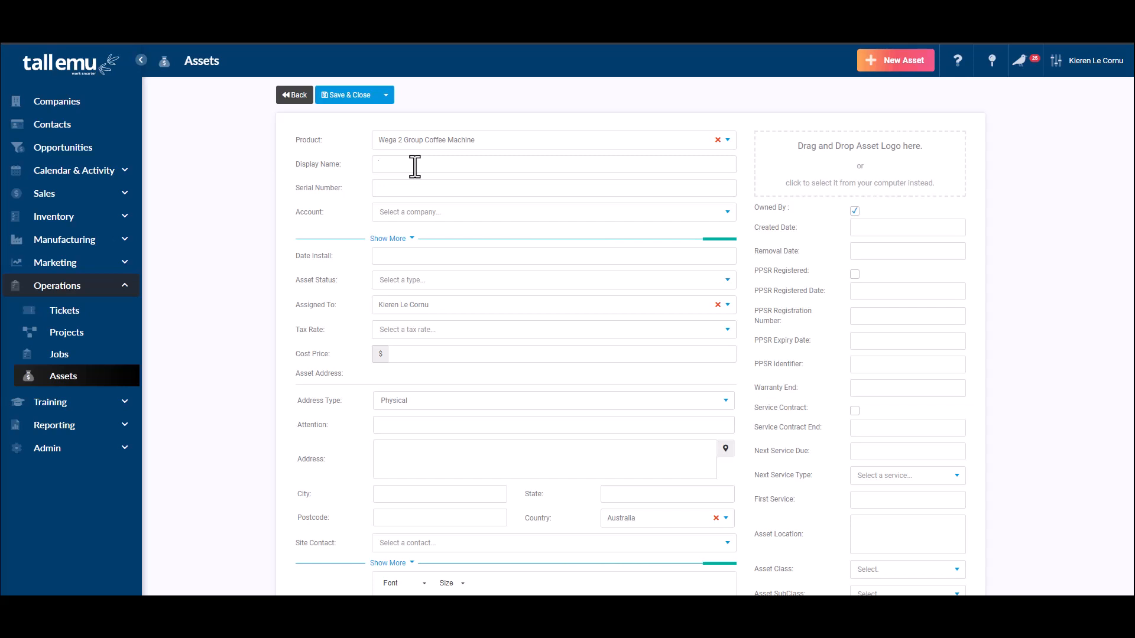
pyautogui.write('Cofee')
pyautogui.press('BackSpace')
pyautogui.write('fee machine')
pyautogui.click(448, 189)
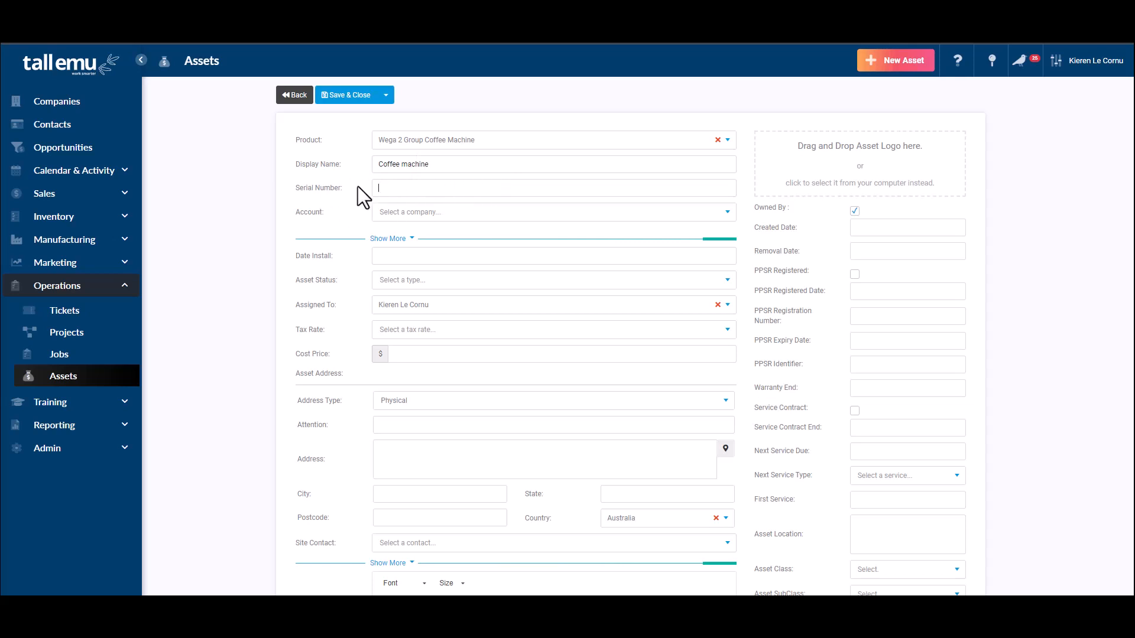
# Set the asset's account to Brookvale Farms and add the tall emu image as the asset logo
pyautogui.click(408, 214)
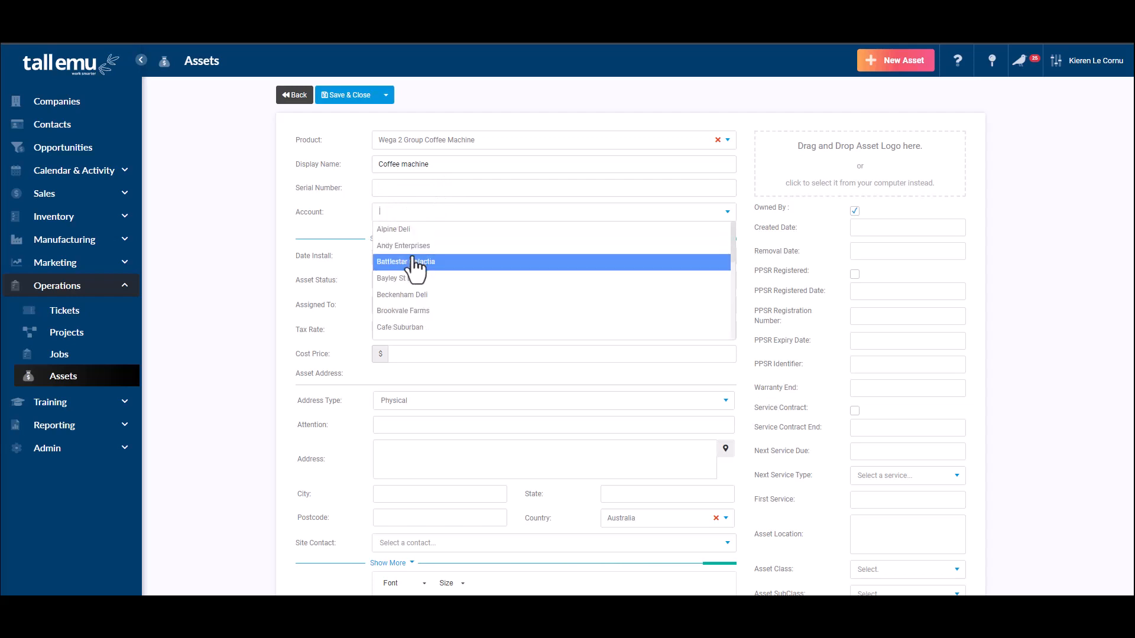
pyautogui.click(403, 311)
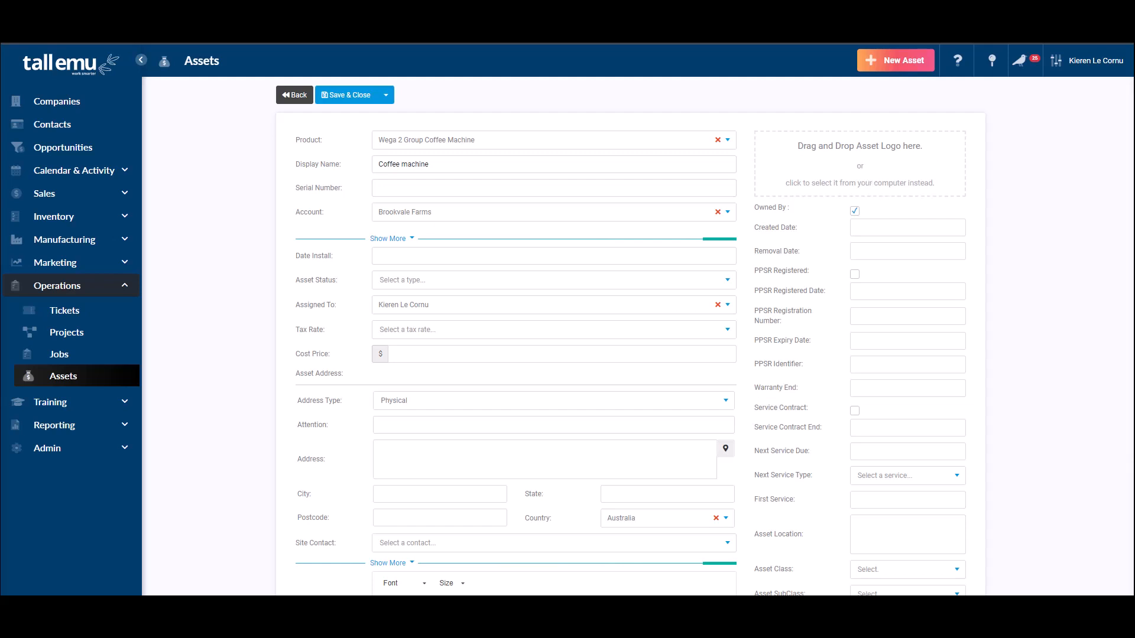
pyautogui.moveTo(888, 168); pyautogui.dragTo(913, 166)
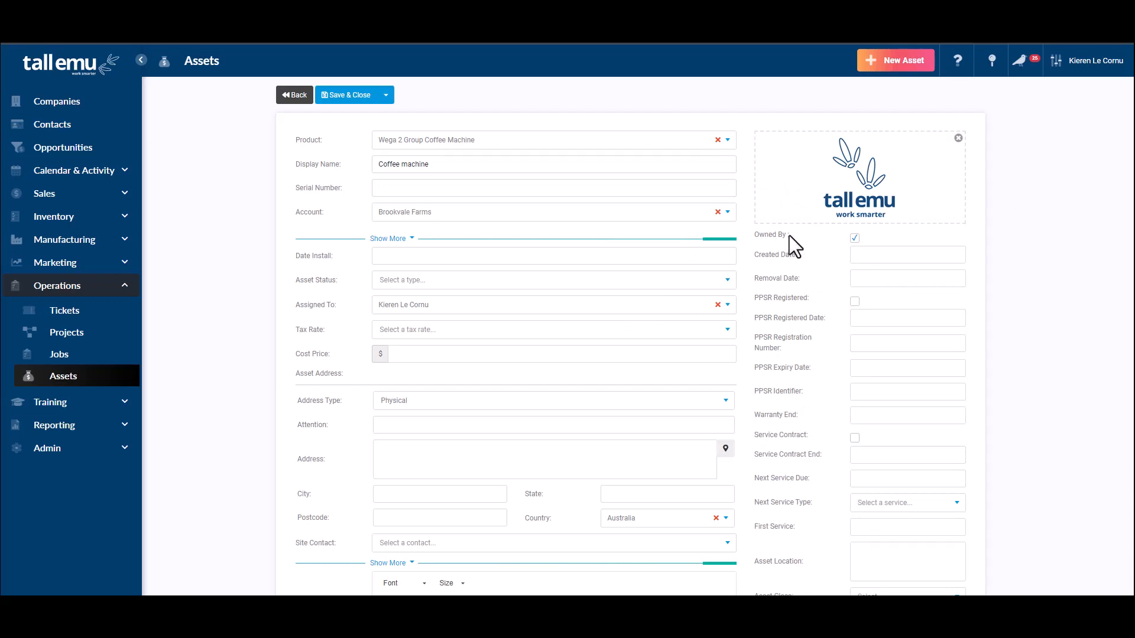
# Review the remaining fields of the asset form and check the options for asset class and asset subclass
pyautogui.scroll(-3, 255, 240)
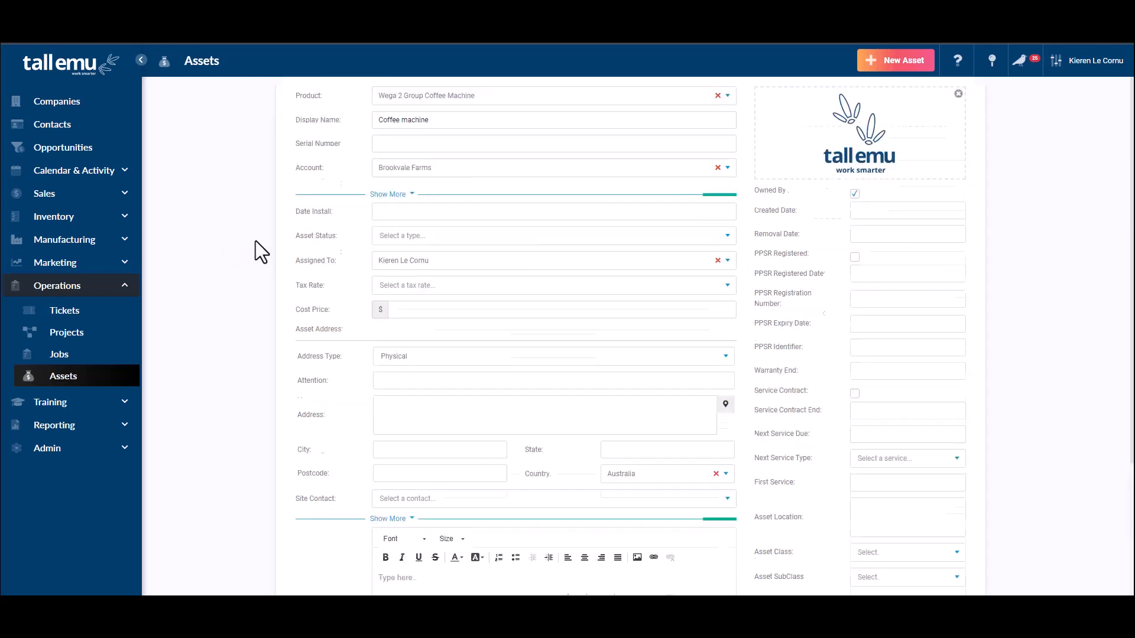
pyautogui.scroll(3, 256, 240)
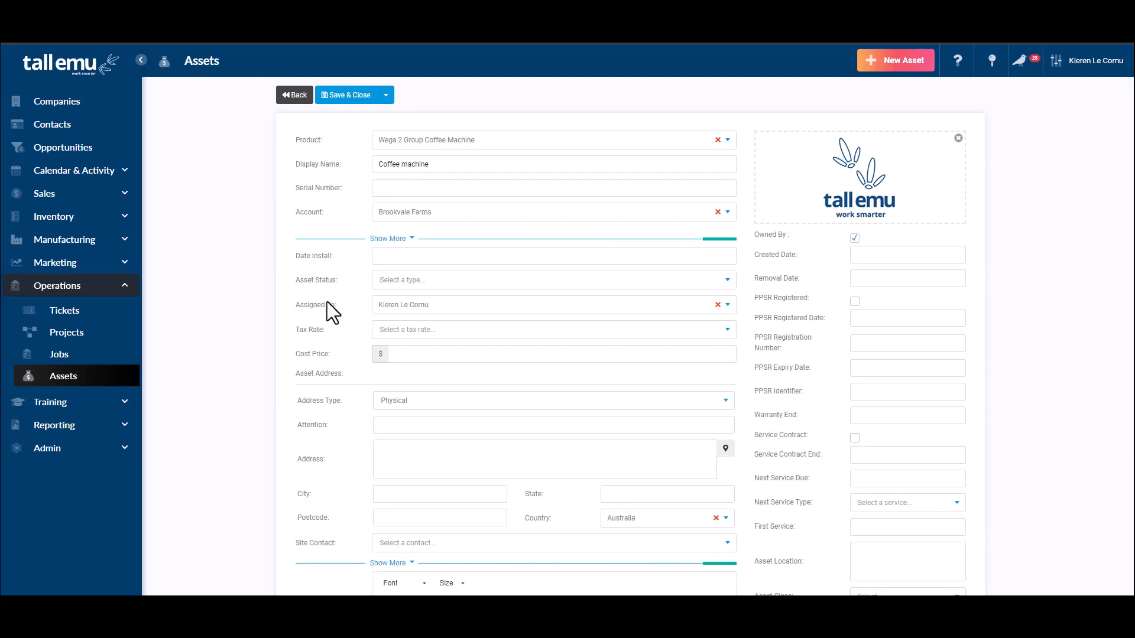
pyautogui.scroll(-3, 827, 361)
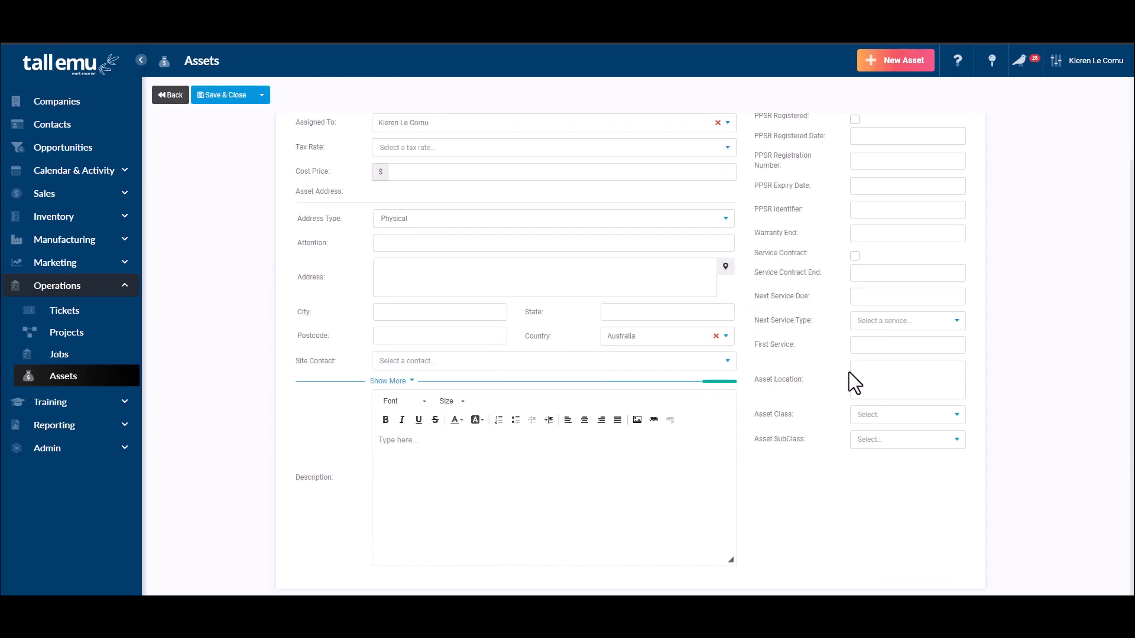
pyautogui.click(902, 407)
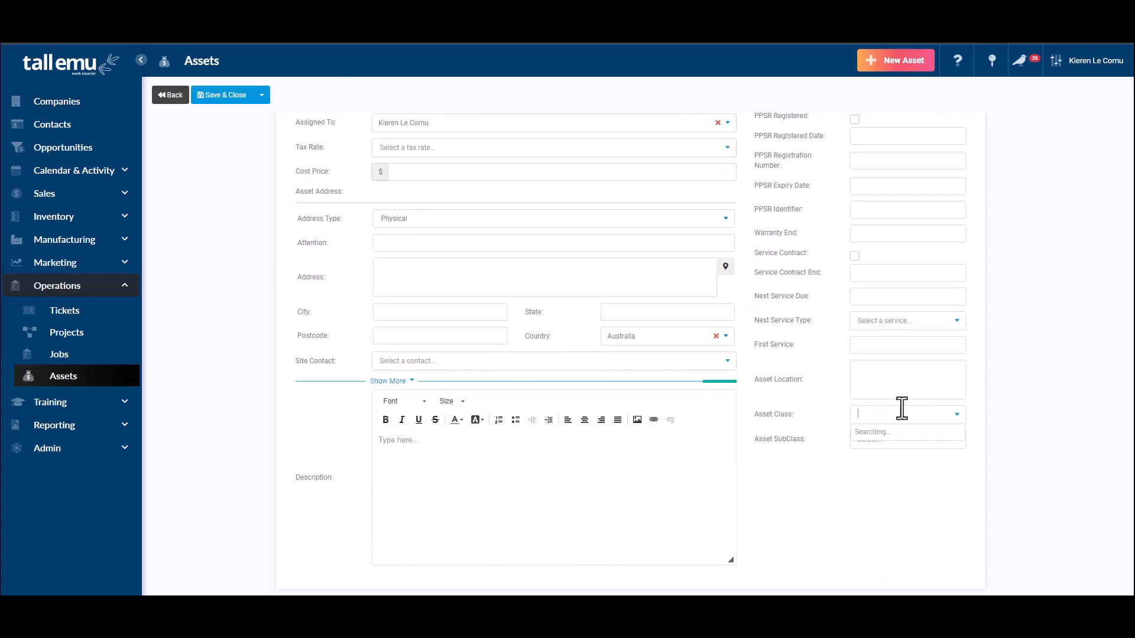
pyautogui.click(778, 414)
pyautogui.click(903, 440)
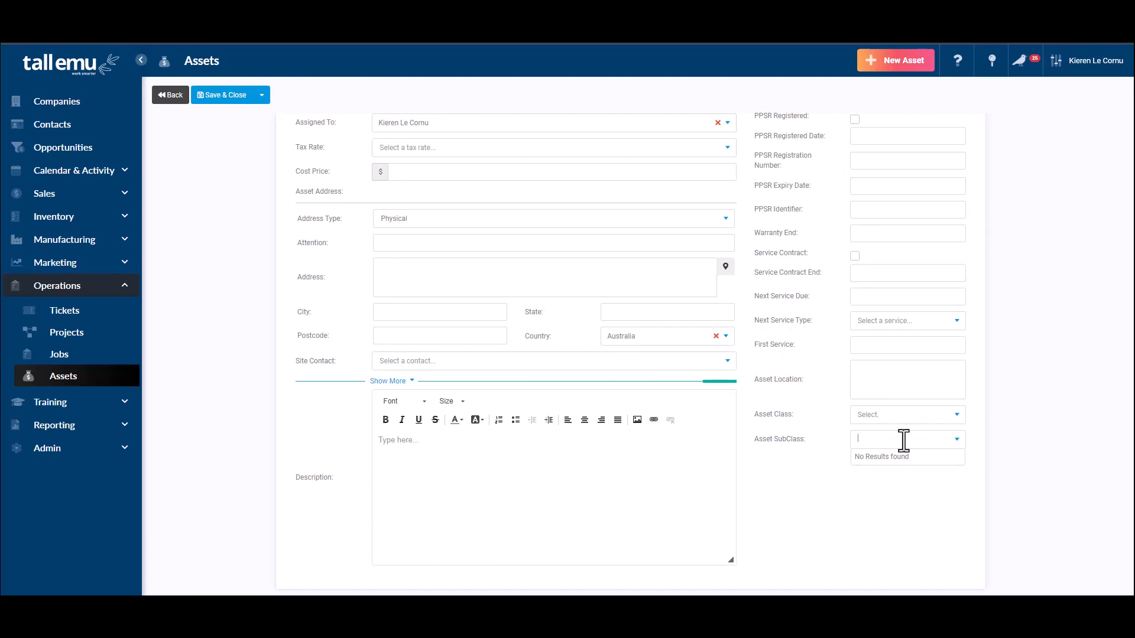
pyautogui.click(904, 440)
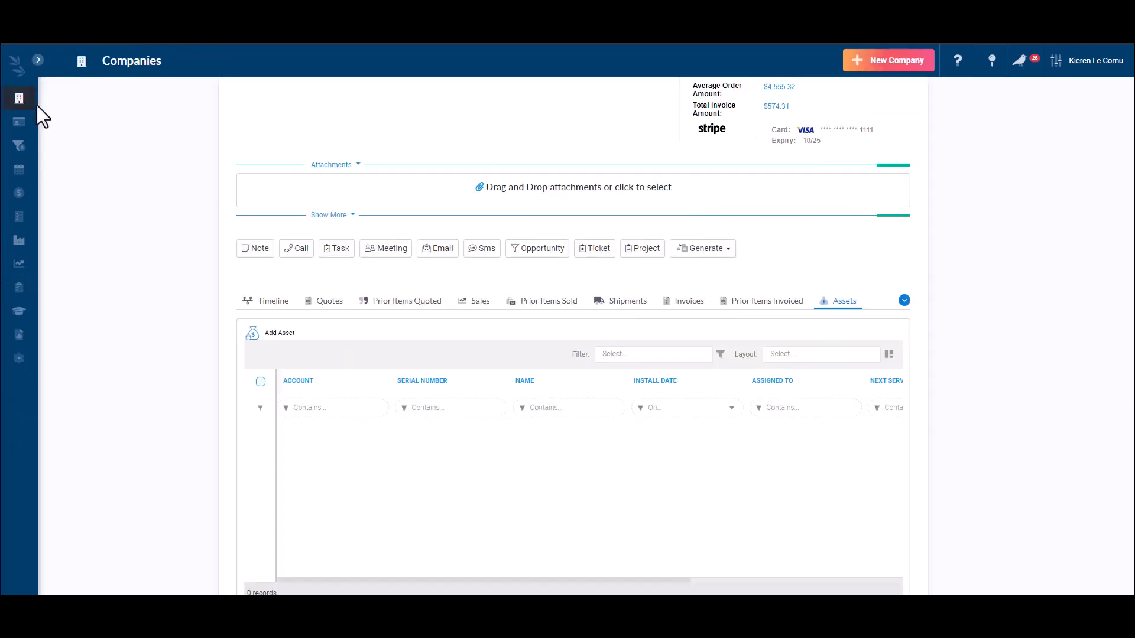
# Open the admin asset settings and view the lookup values for Asset Class and Asset SubClass
pyautogui.moveTo(28, 402)
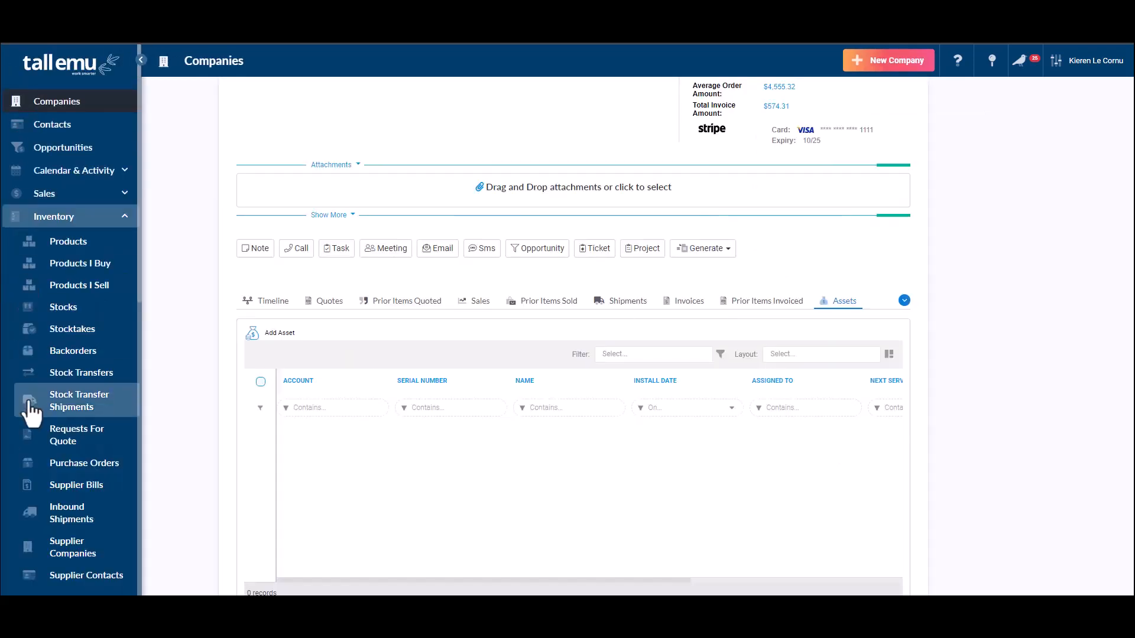
pyautogui.click(50, 221)
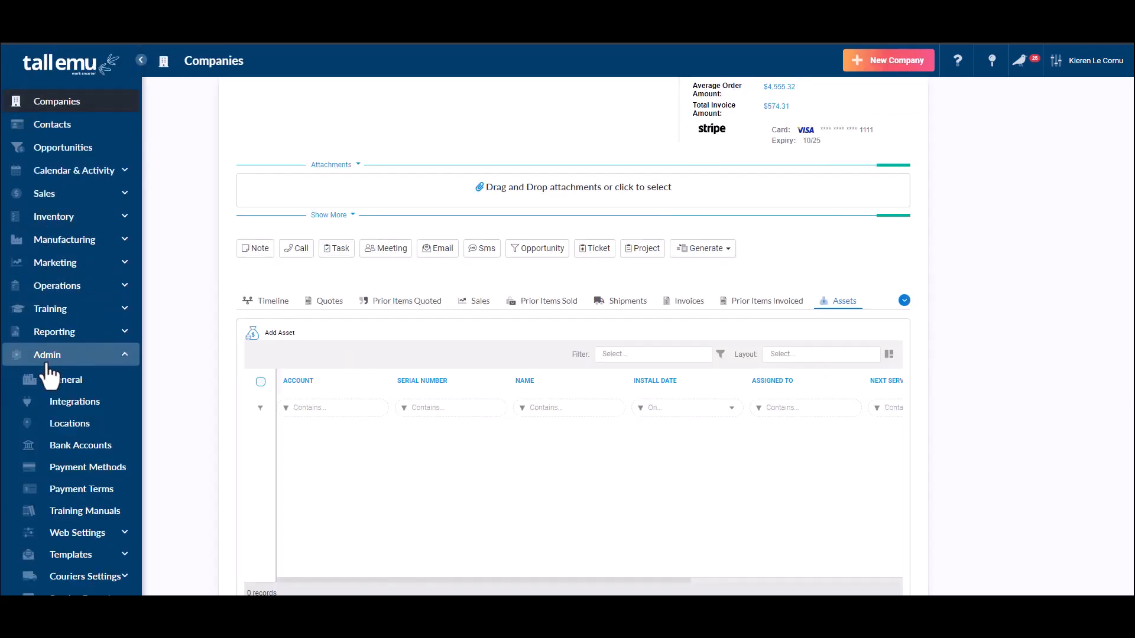
pyautogui.scroll(-3, 53, 402)
pyautogui.click(57, 429)
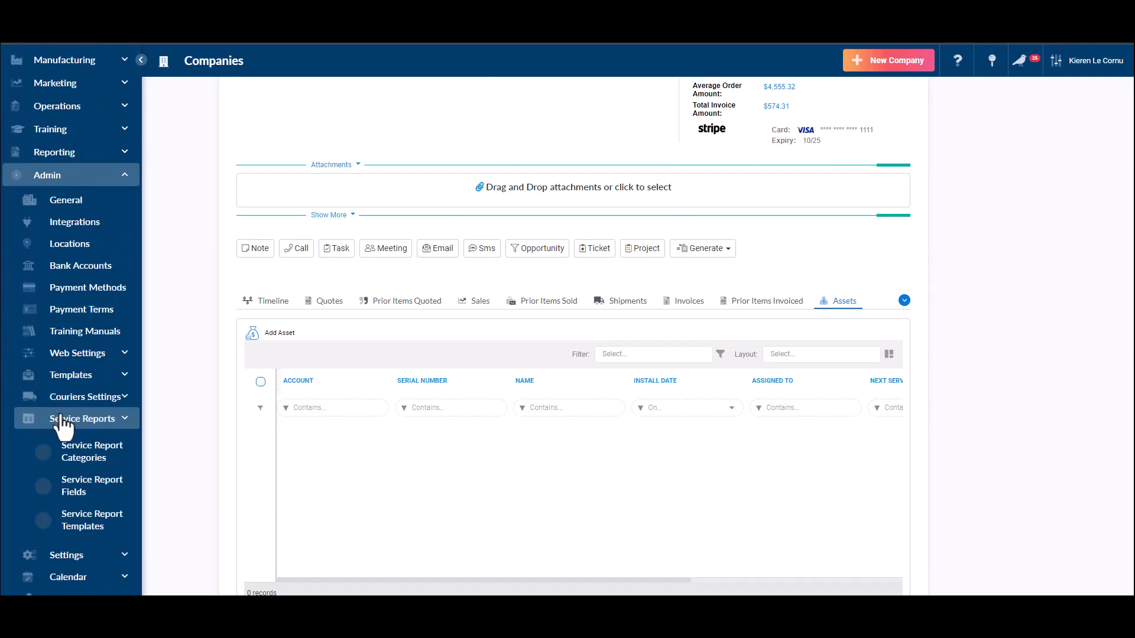
pyautogui.click(62, 422)
pyautogui.click(65, 439)
pyautogui.scroll(-3, 71, 429)
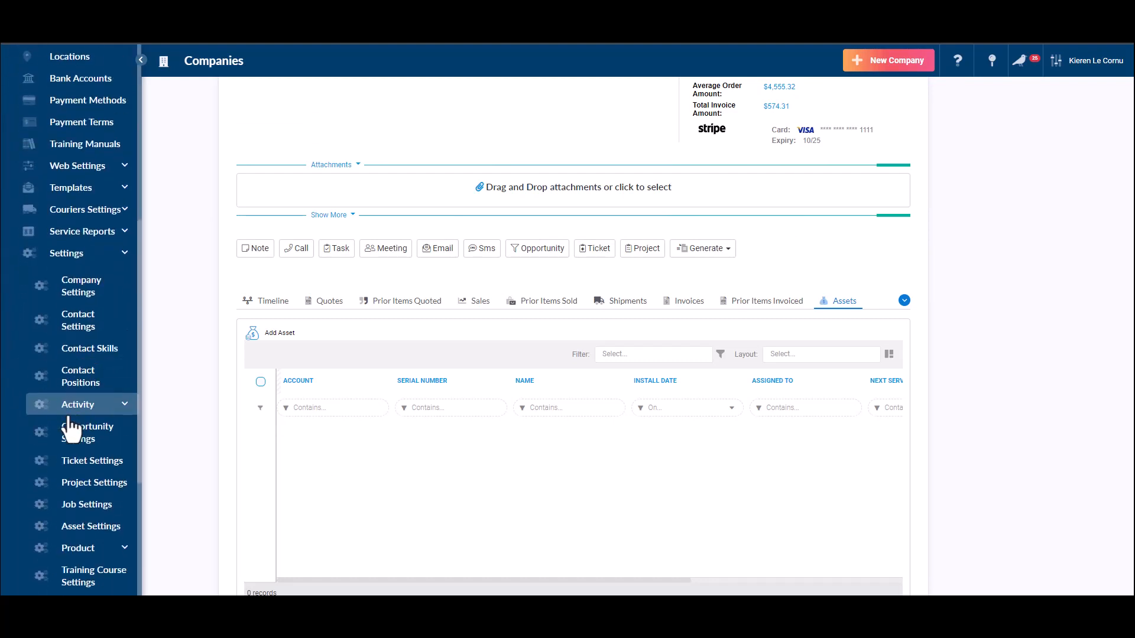
pyautogui.scroll(-3, 71, 429)
pyautogui.click(82, 337)
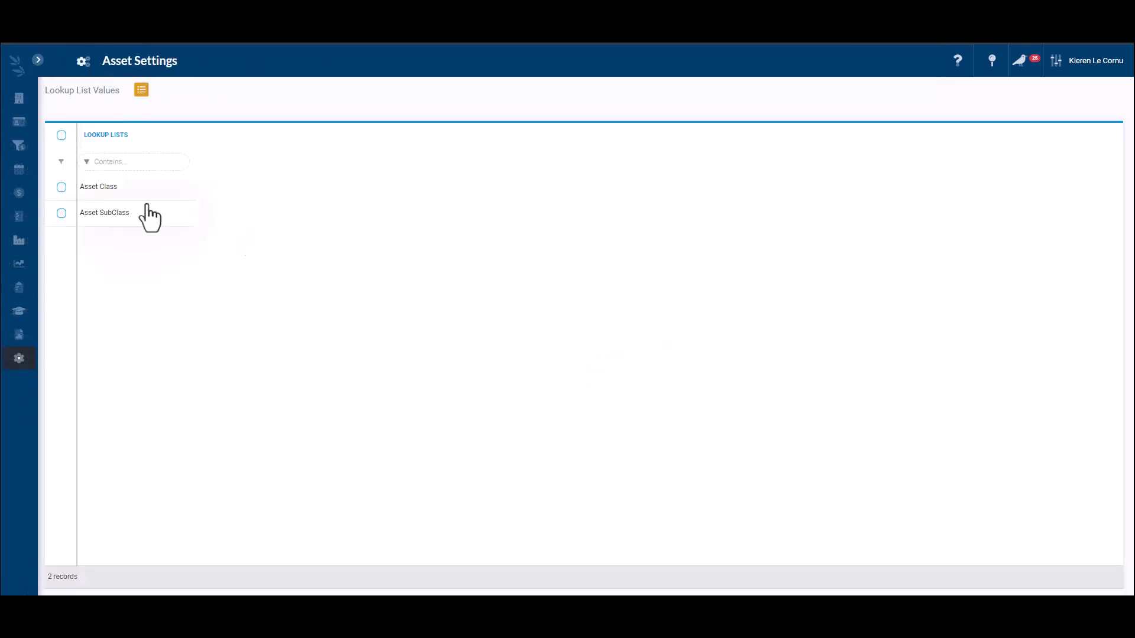
pyautogui.click(122, 189)
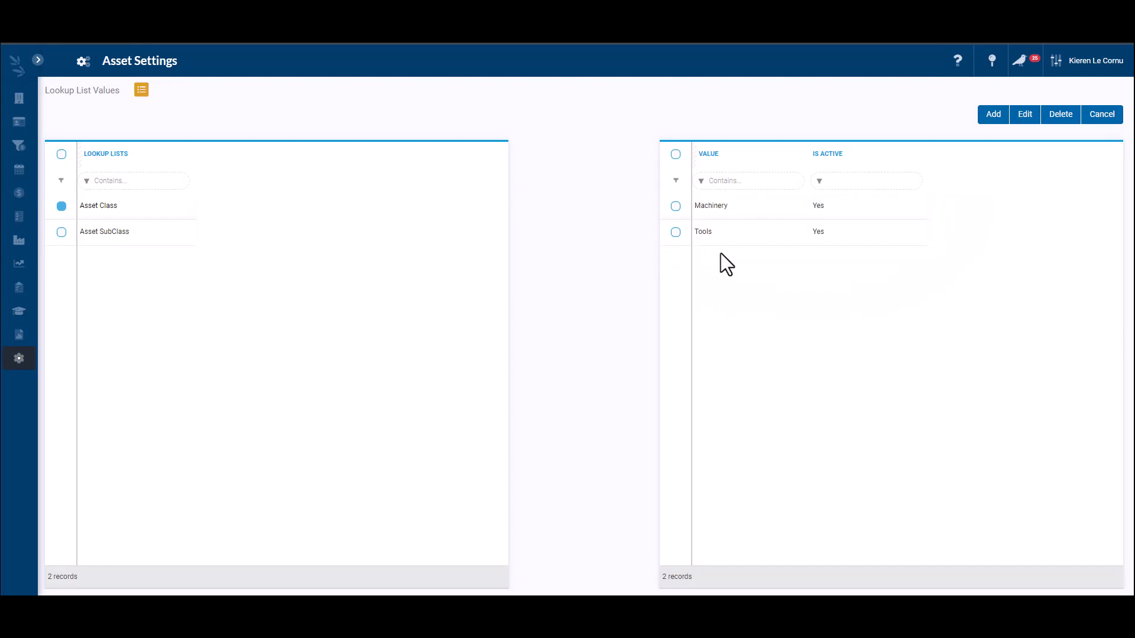
pyautogui.click(136, 233)
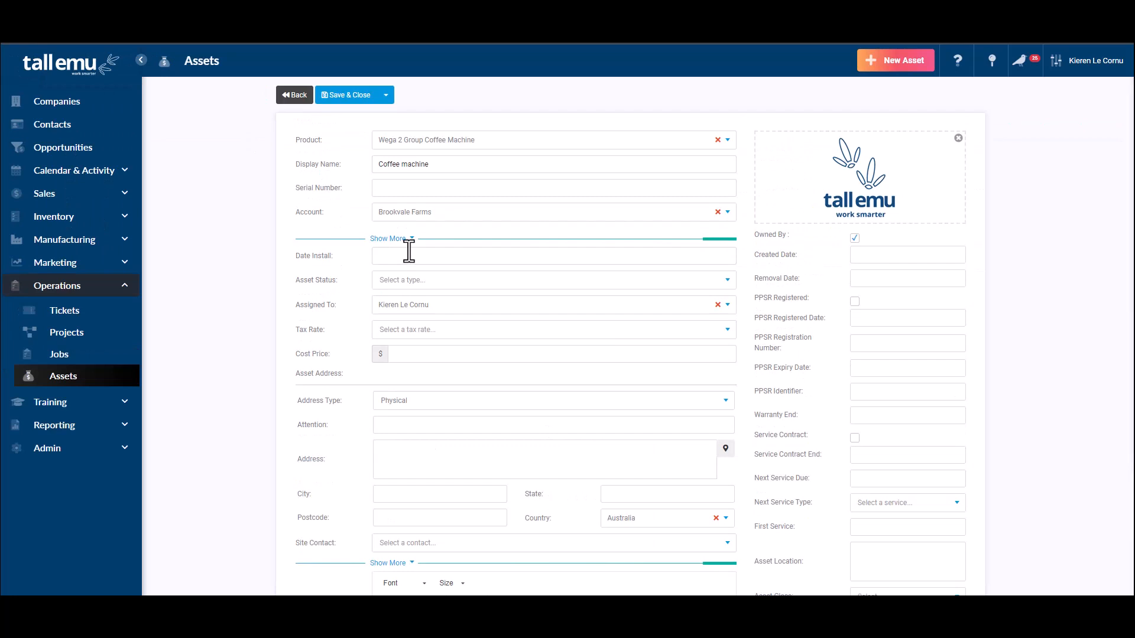
# Set the coffee machine asset's install date to 03/10/2022 and its asset status to Active
pyautogui.click(409, 254)
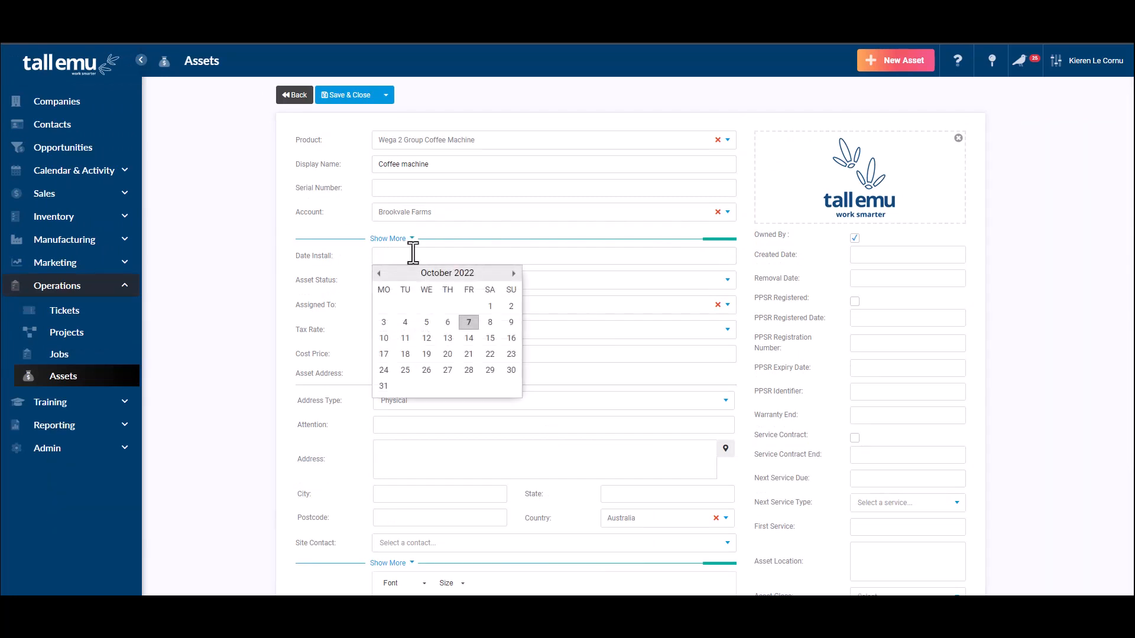
pyautogui.click(384, 322)
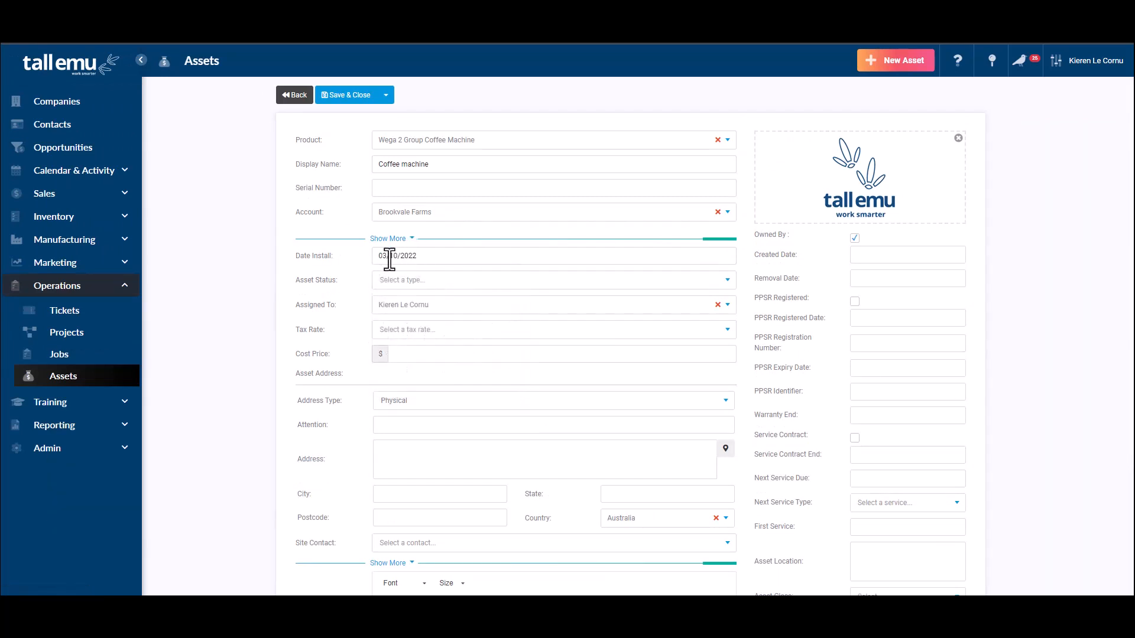
pyautogui.click(413, 281)
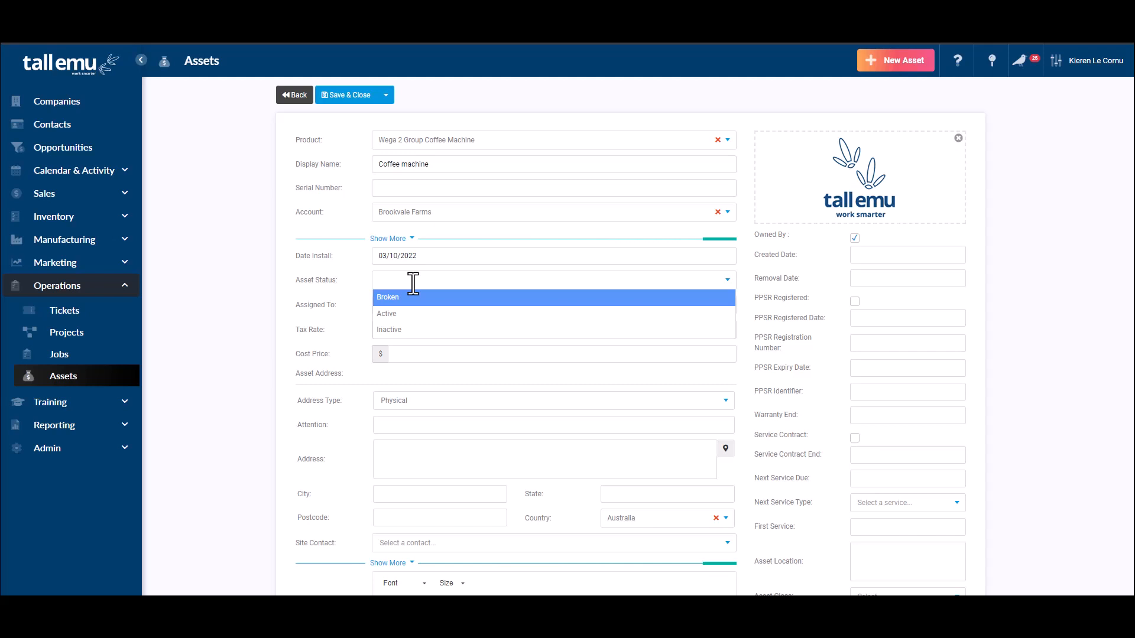
pyautogui.click(392, 314)
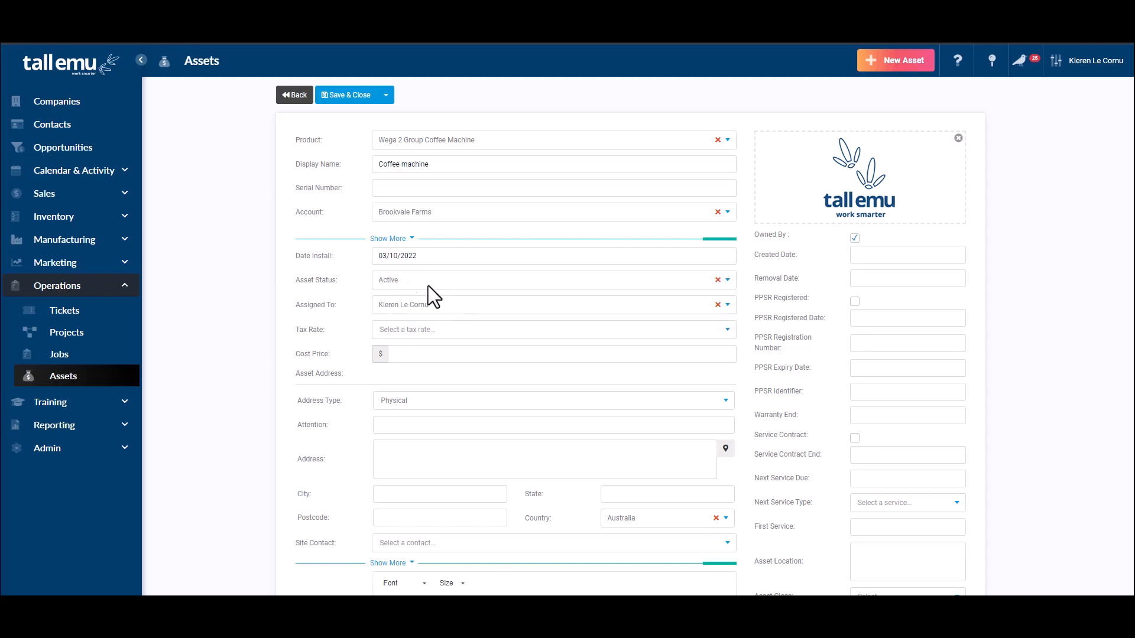
# Set the asset's tax rate to GST (10%) and its cost price to 1000, keeping the current assignee
pyautogui.click(388, 304)
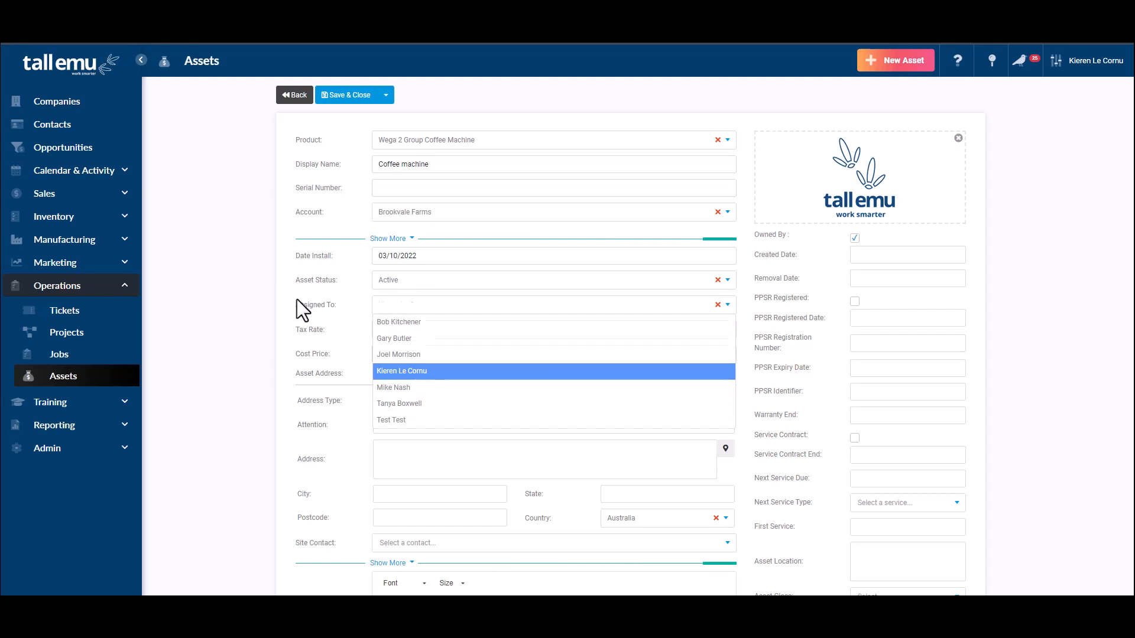
pyautogui.press('Return')
pyautogui.click(401, 328)
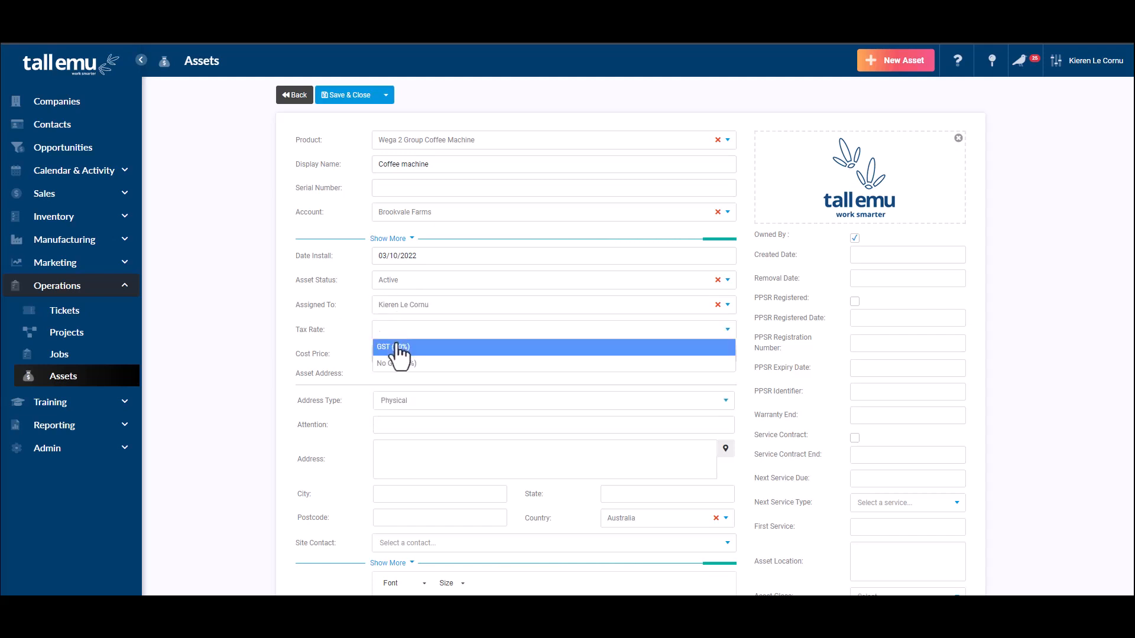
pyautogui.click(397, 347)
pyautogui.write('1')
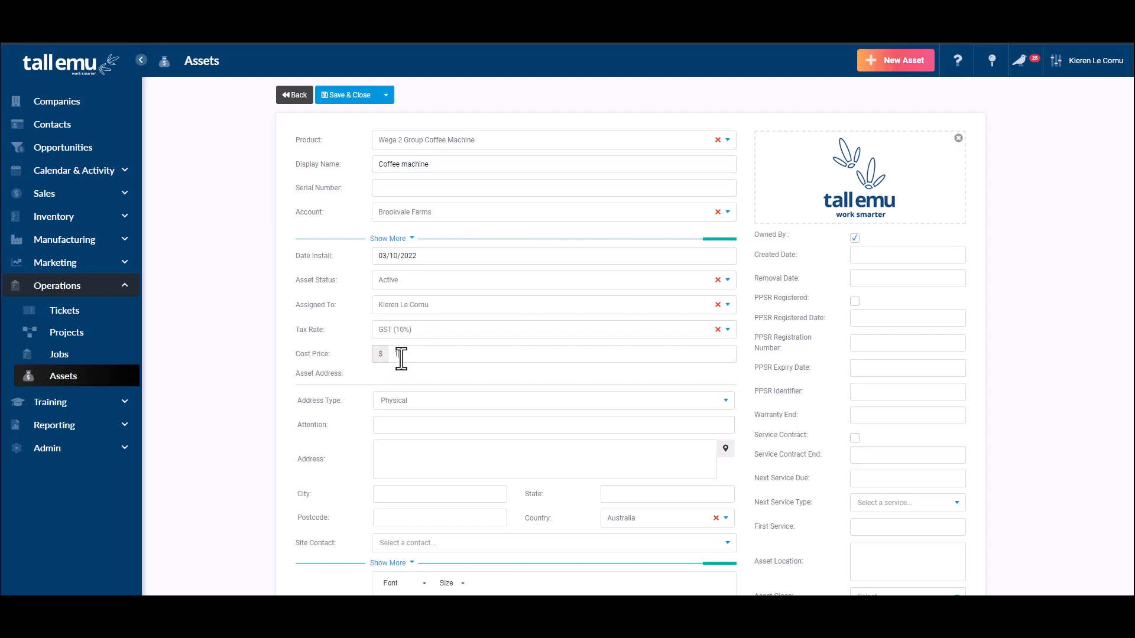
pyautogui.write('000')
# Choose the account's contact as the site contact and enter "notes about asset" as the description
pyautogui.scroll(-3, 347, 356)
pyautogui.click(443, 359)
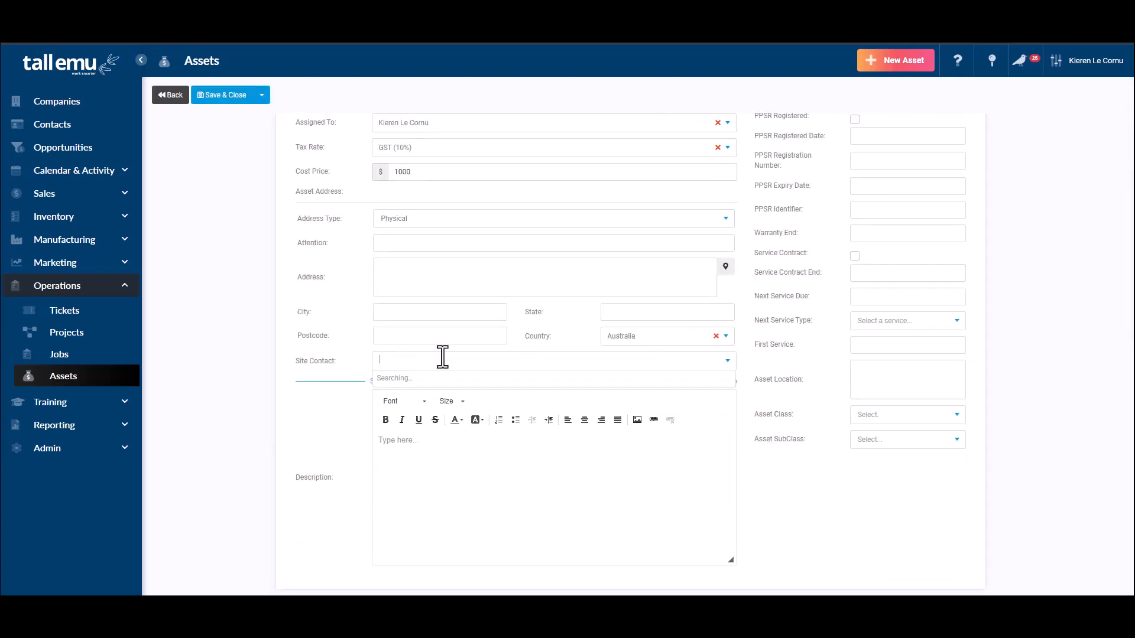
pyautogui.click(443, 380)
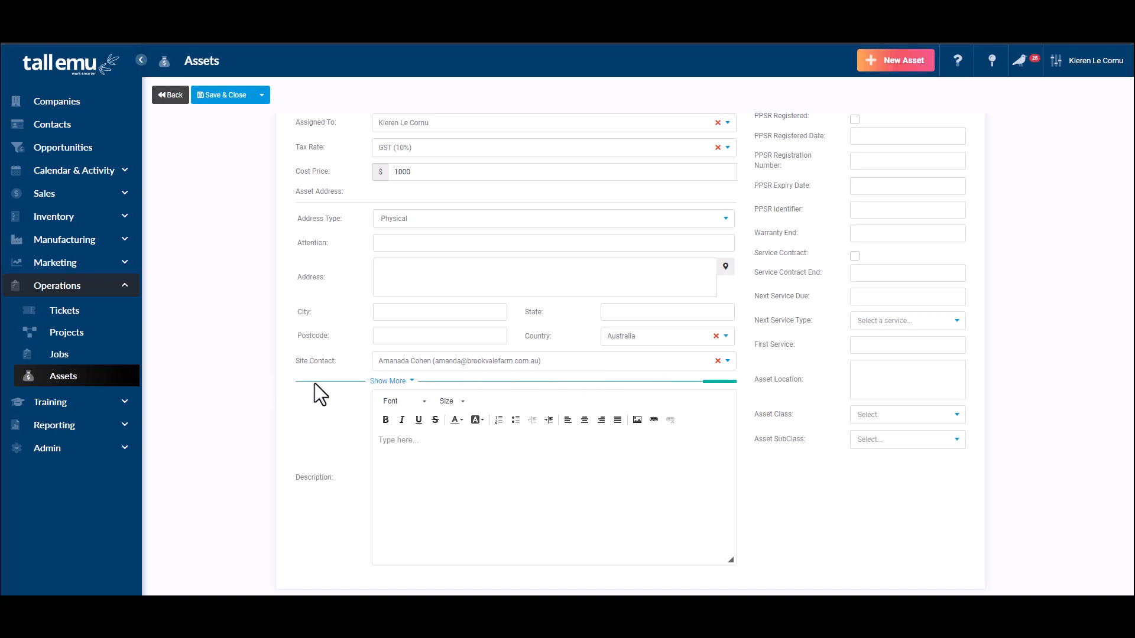
pyautogui.click(398, 466)
pyautogui.write('notes about asset')
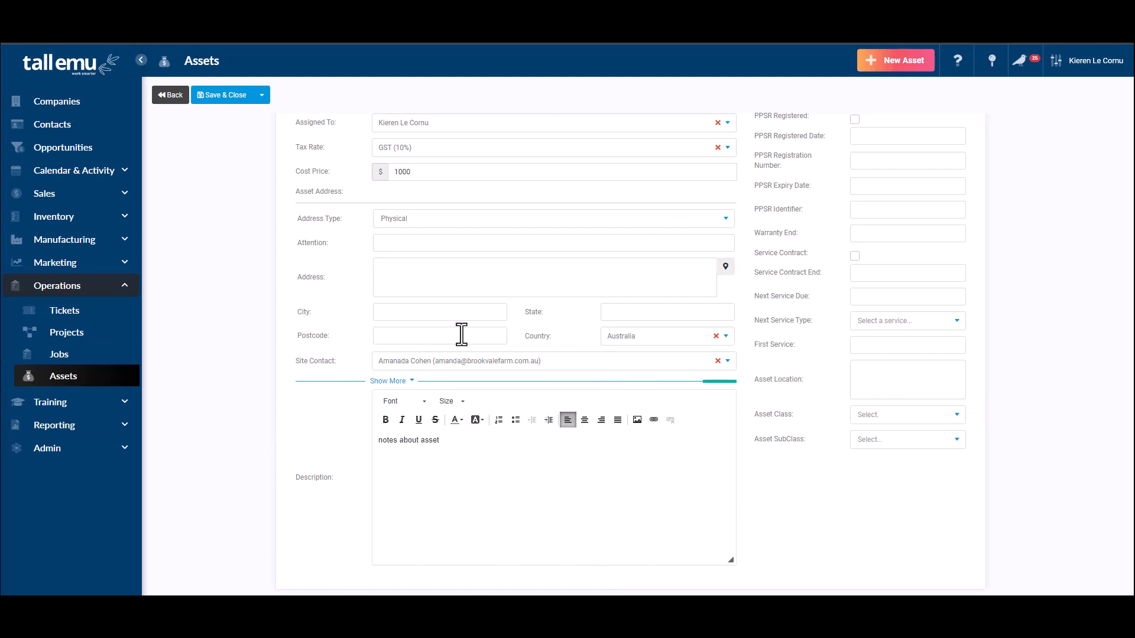
# Examine the asset's Owned By option, created and removal dates, and PPSR registration fields without changing them
pyautogui.scroll(3, 620, 349)
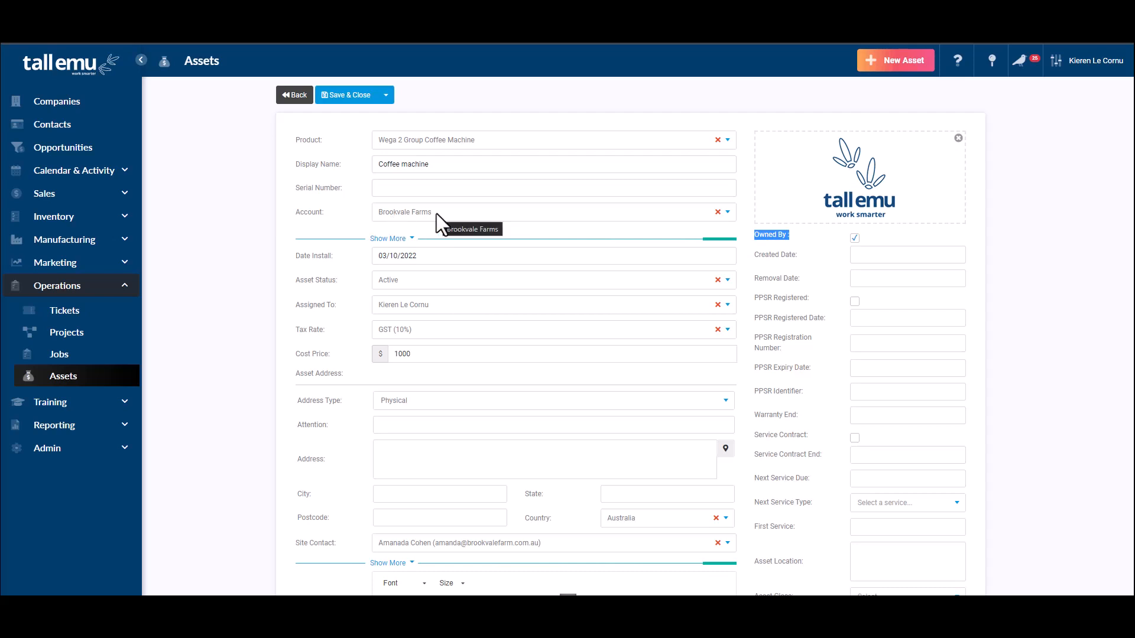
pyautogui.click(854, 238)
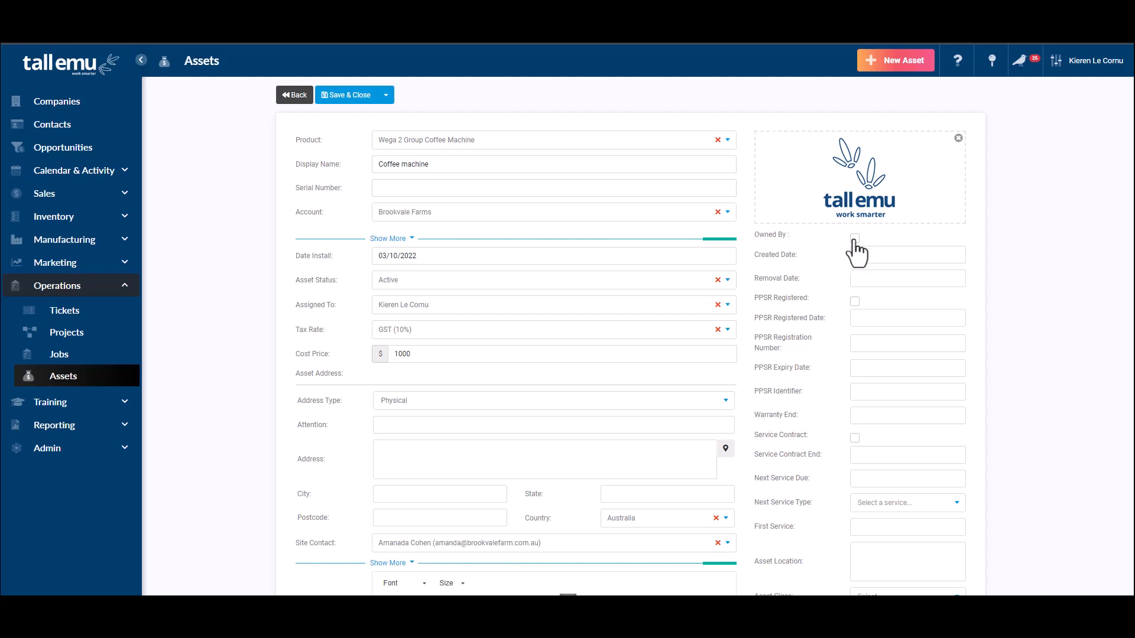
pyautogui.click(854, 239)
pyautogui.click(881, 255)
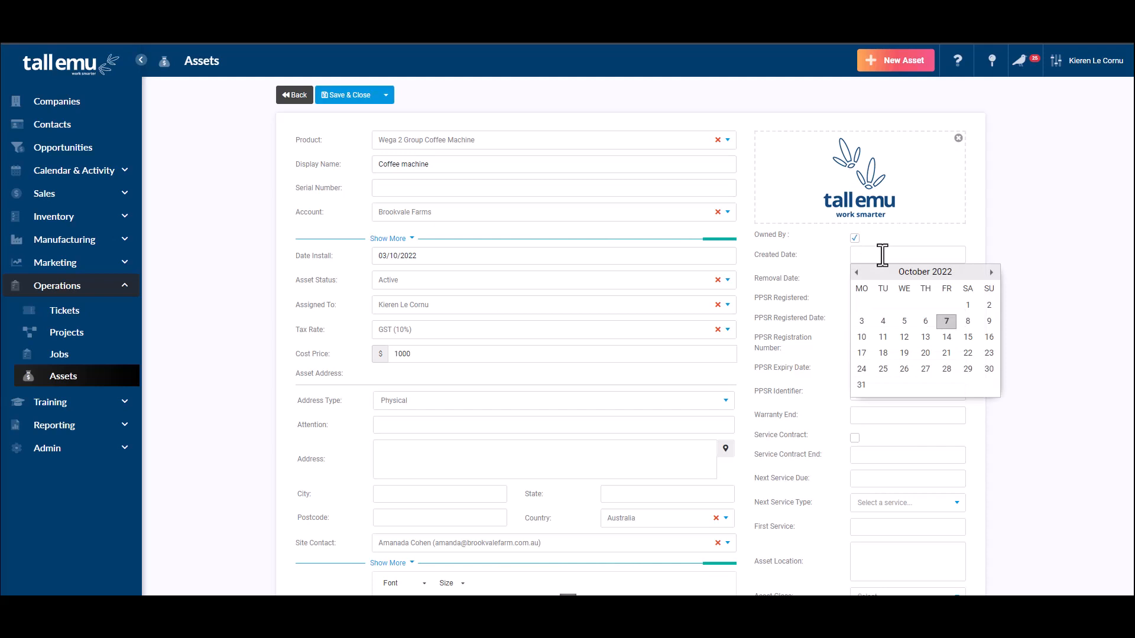
pyautogui.click(864, 279)
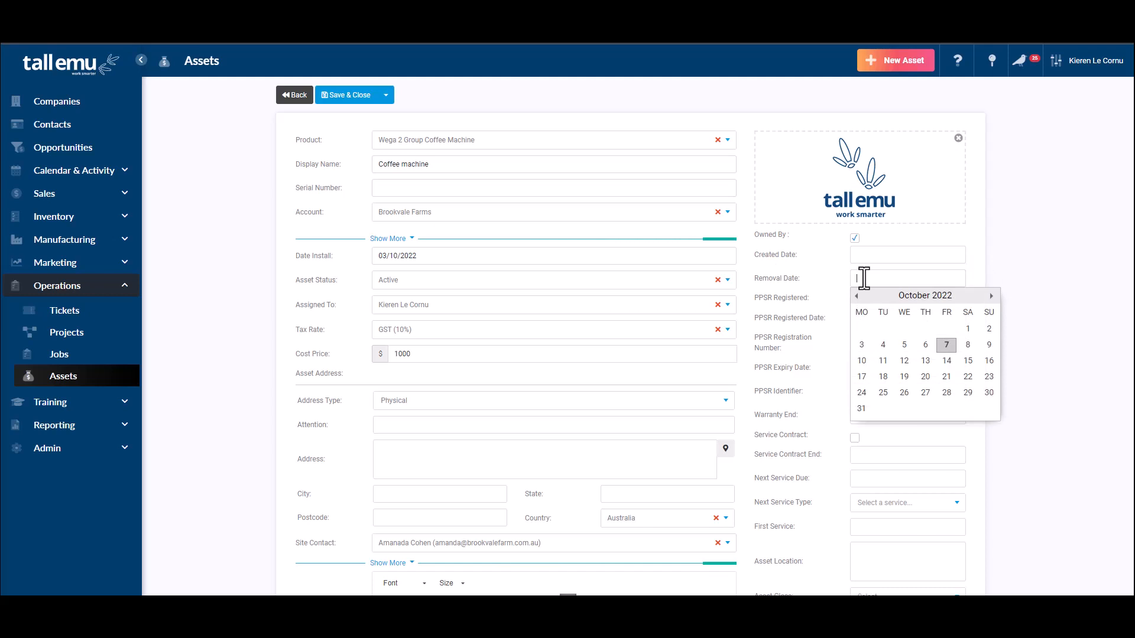
pyautogui.click(773, 299)
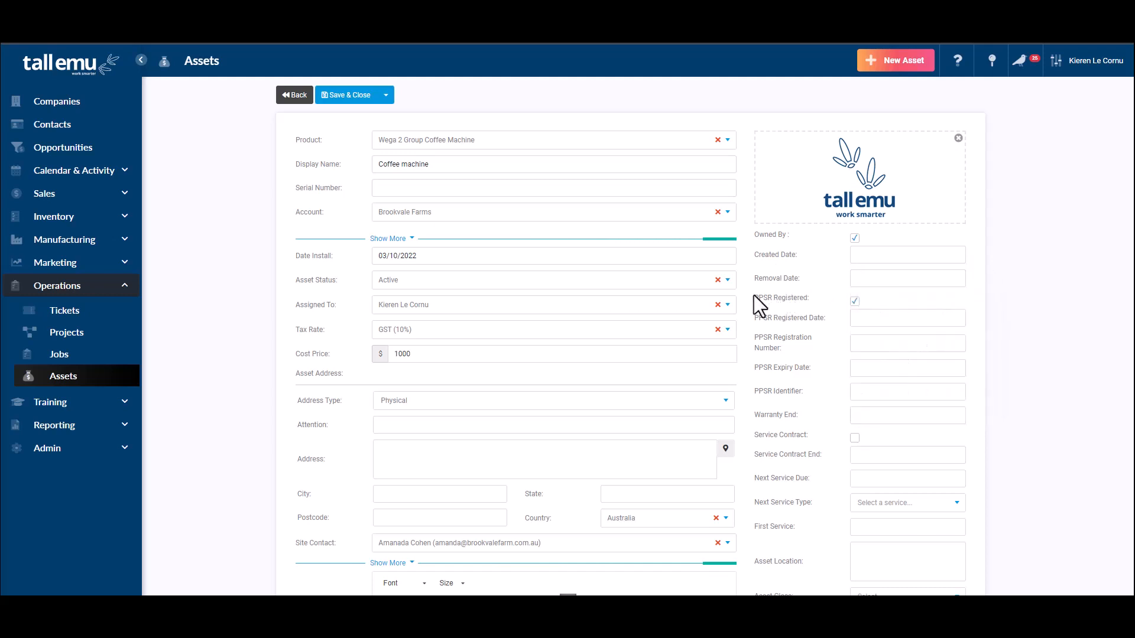
pyautogui.click(855, 302)
pyautogui.moveTo(753, 297); pyautogui.dragTo(832, 395)
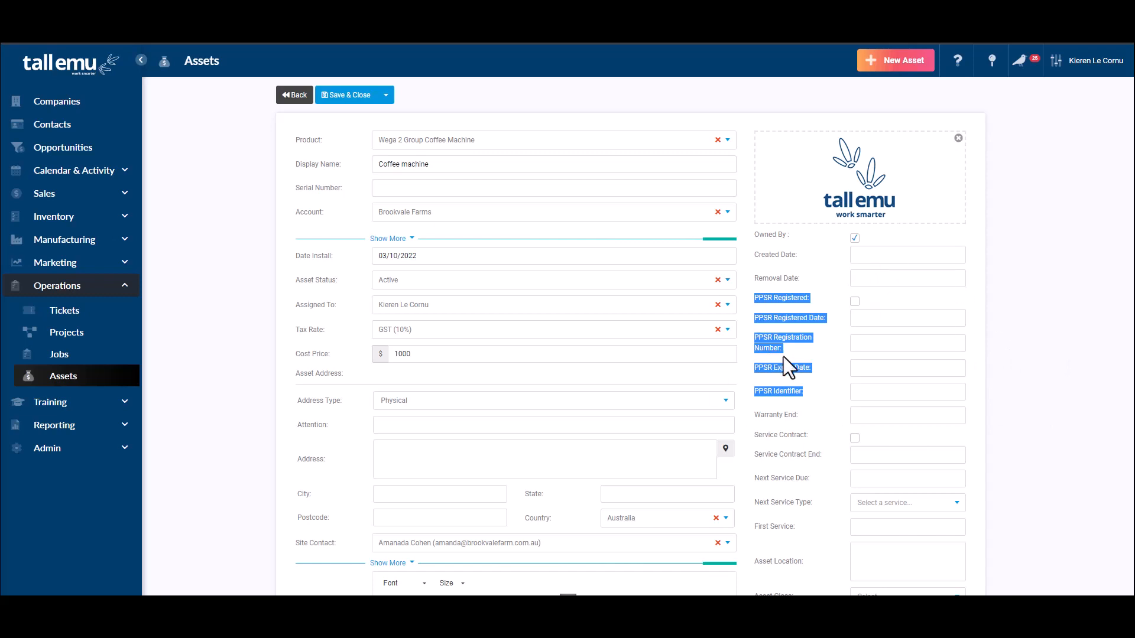
# Set the asset's warranty end date to 04/10/2025 and mark it as having a service contract
pyautogui.click(903, 416)
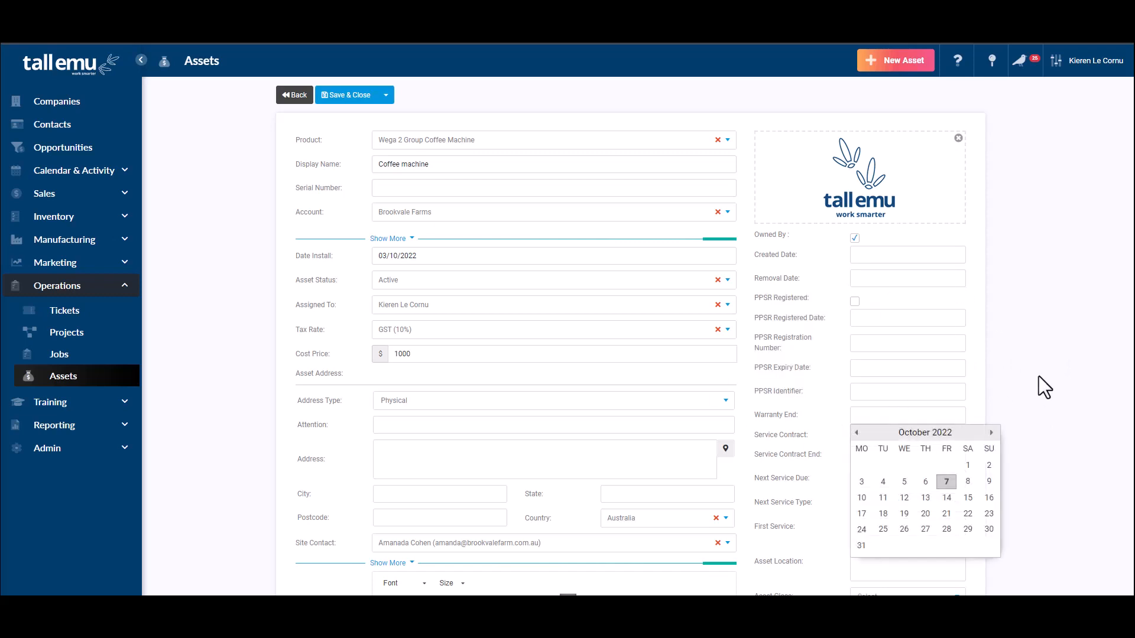
pyautogui.scroll(-3, 1037, 376)
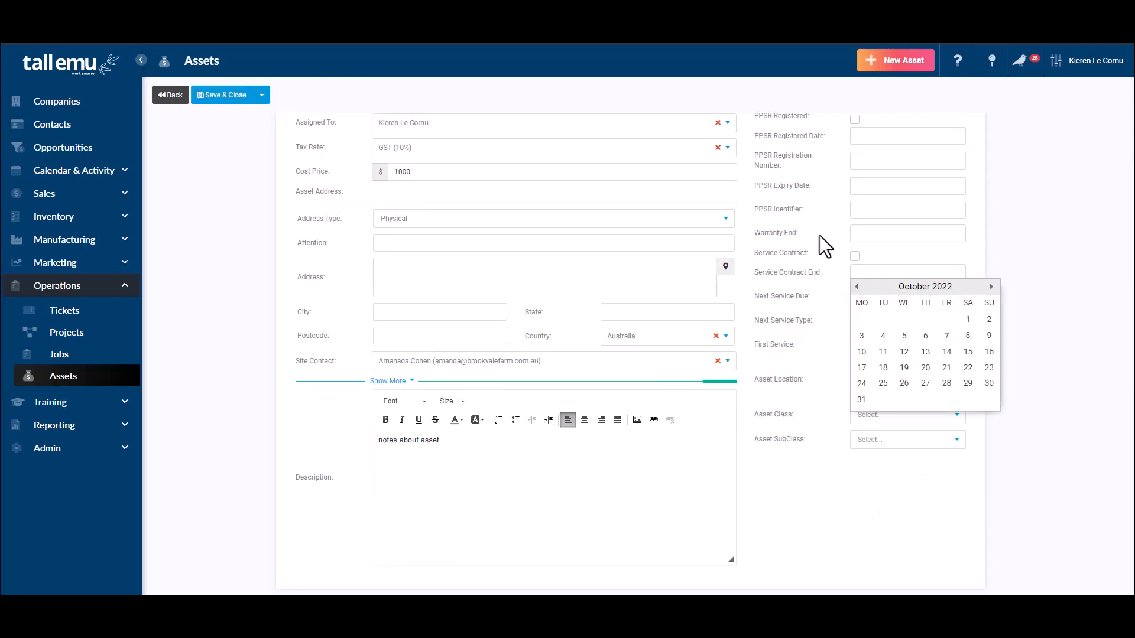
pyautogui.click(882, 335)
pyautogui.click(897, 233)
pyautogui.press('BackSpace')
pyautogui.write('5')
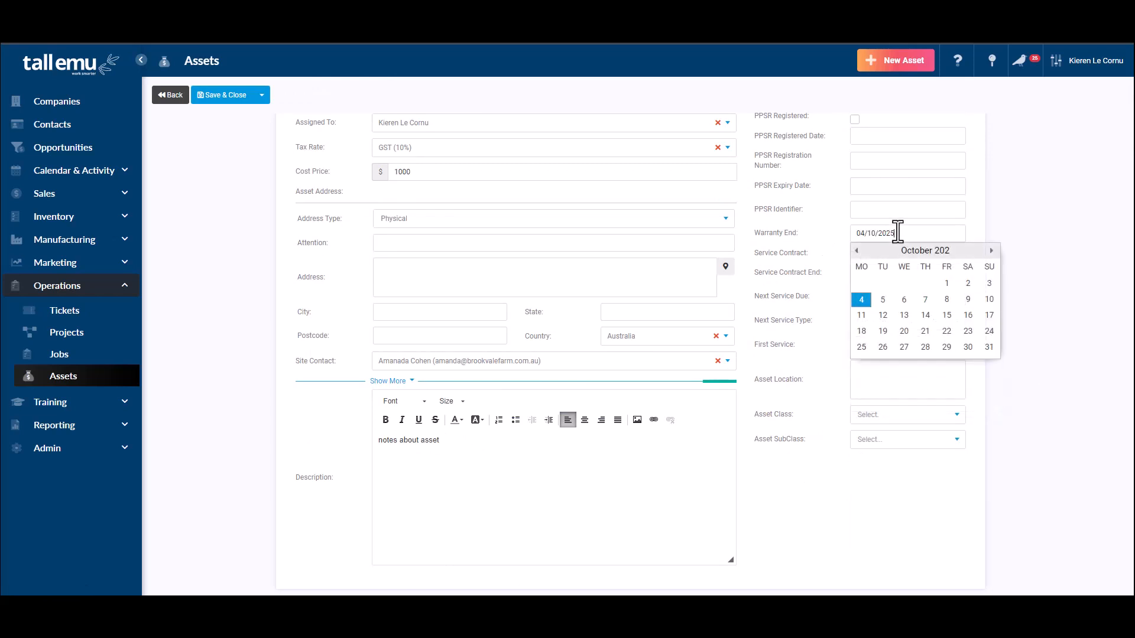
pyautogui.click(1044, 218)
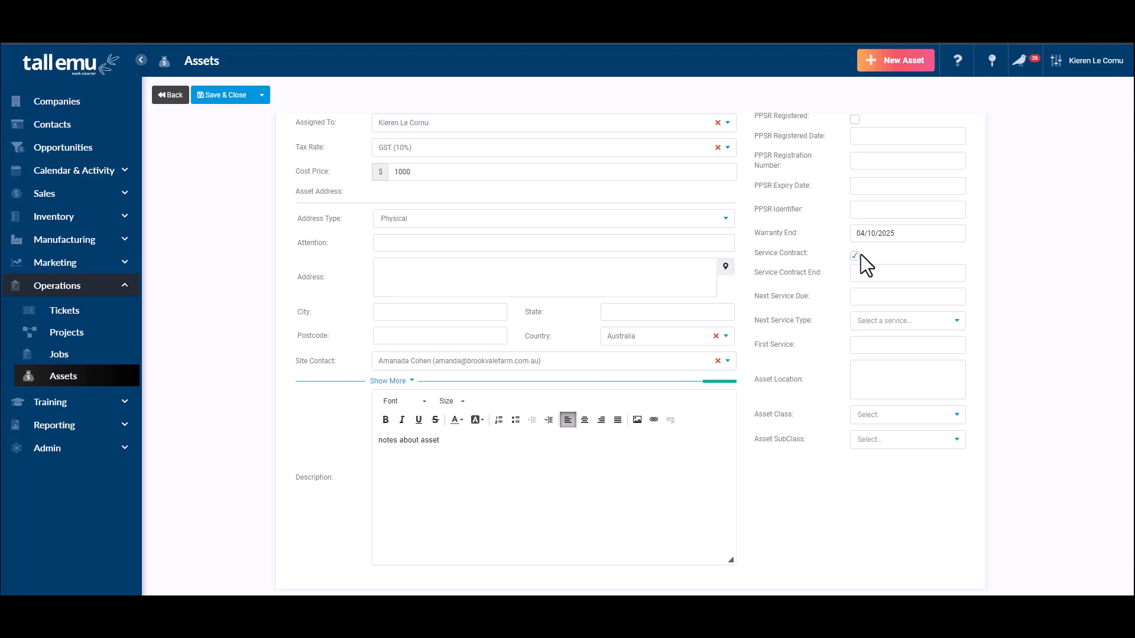
# Set the asset's service contract end date to 04/10/2025
pyautogui.click(882, 273)
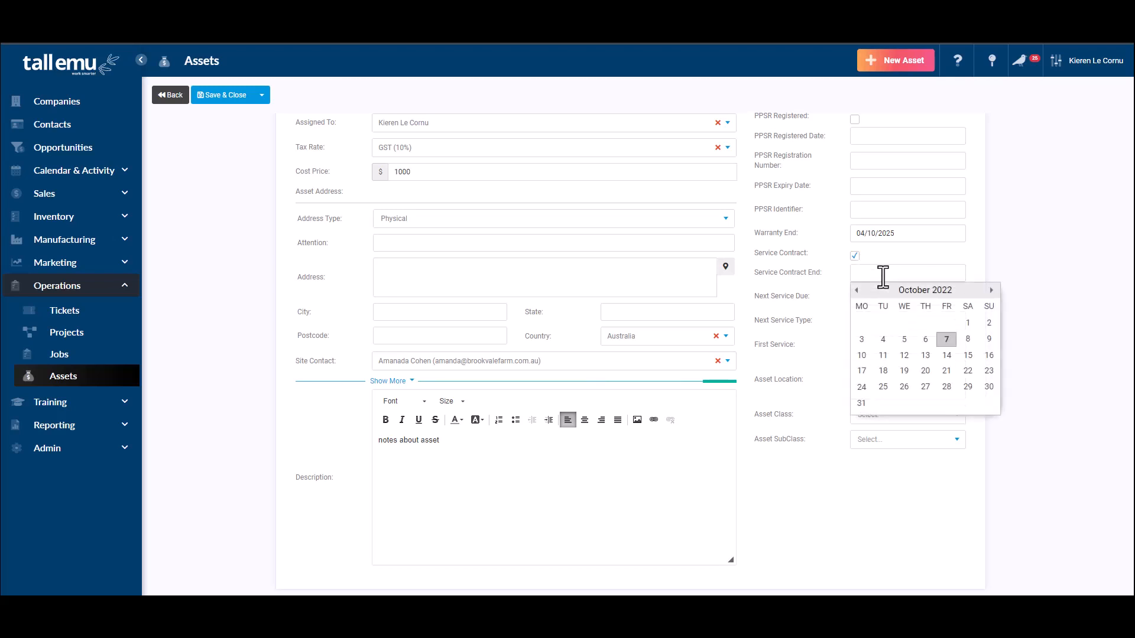
pyautogui.click(883, 339)
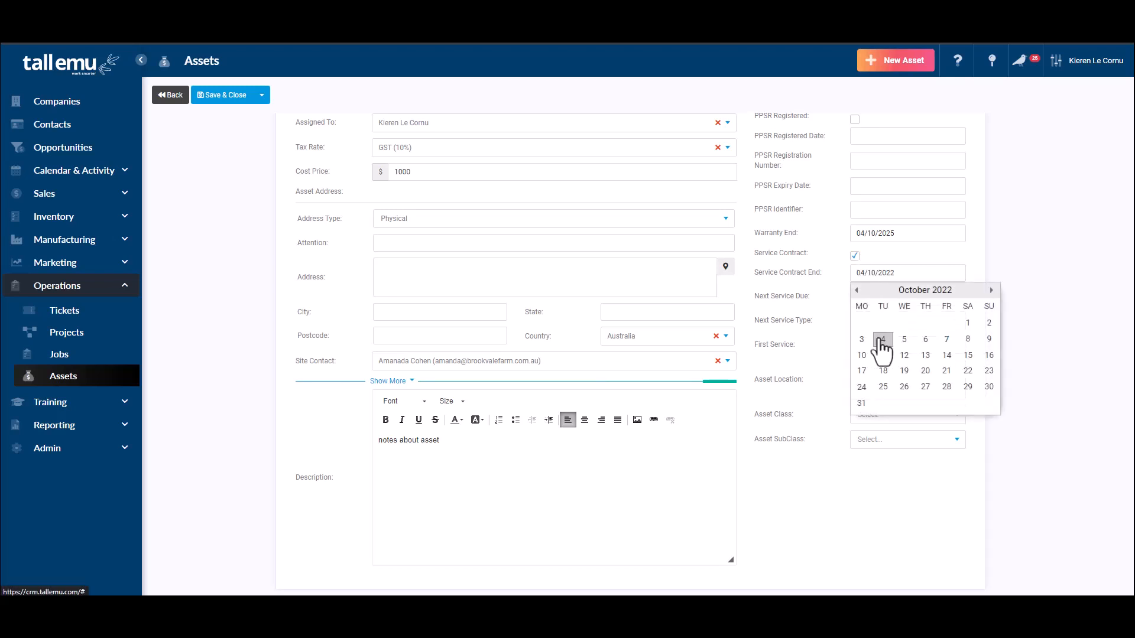
pyautogui.click(898, 272)
pyautogui.press('BackSpace')
pyautogui.write('5')
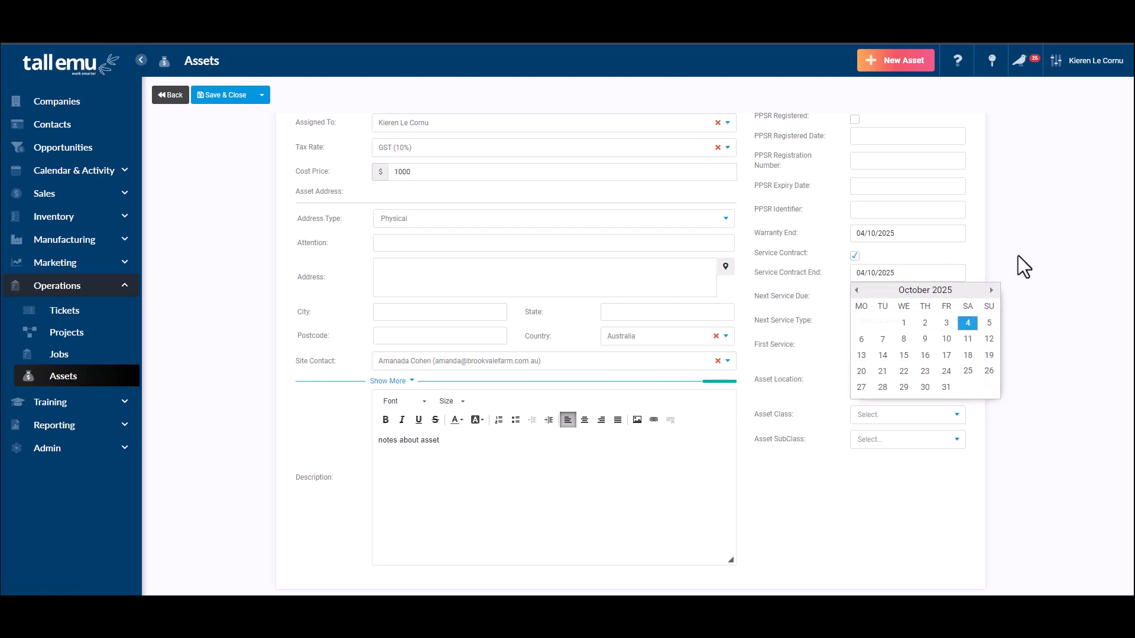
pyautogui.click(1018, 255)
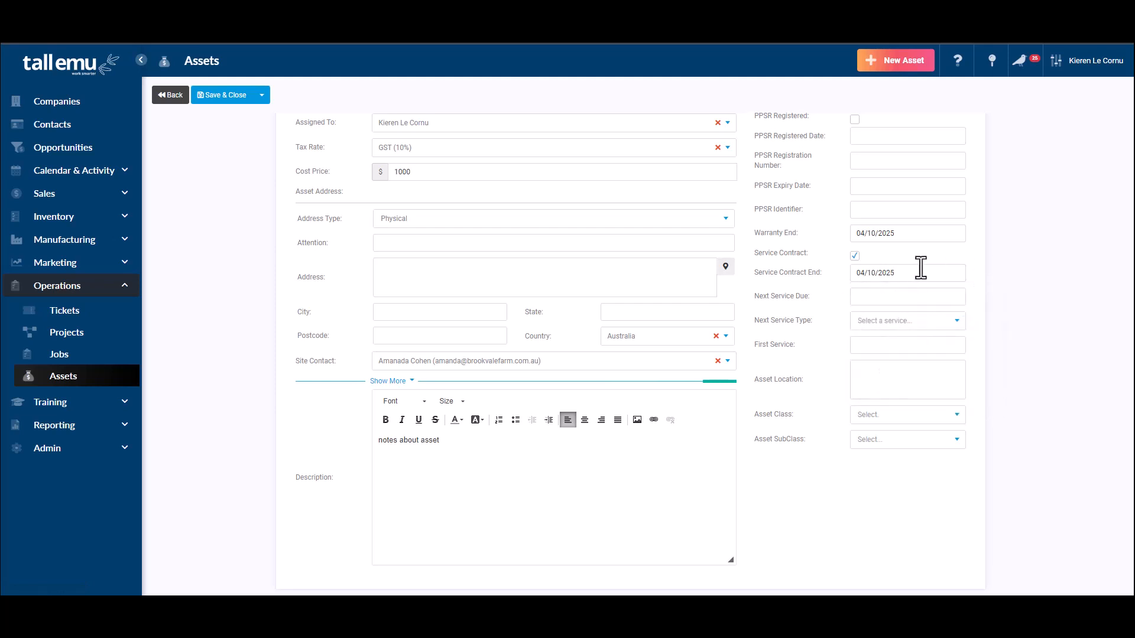
# Set the next service due date to 21/10/2022 and the next service type to Coffee Machine Service
pyautogui.click(871, 299)
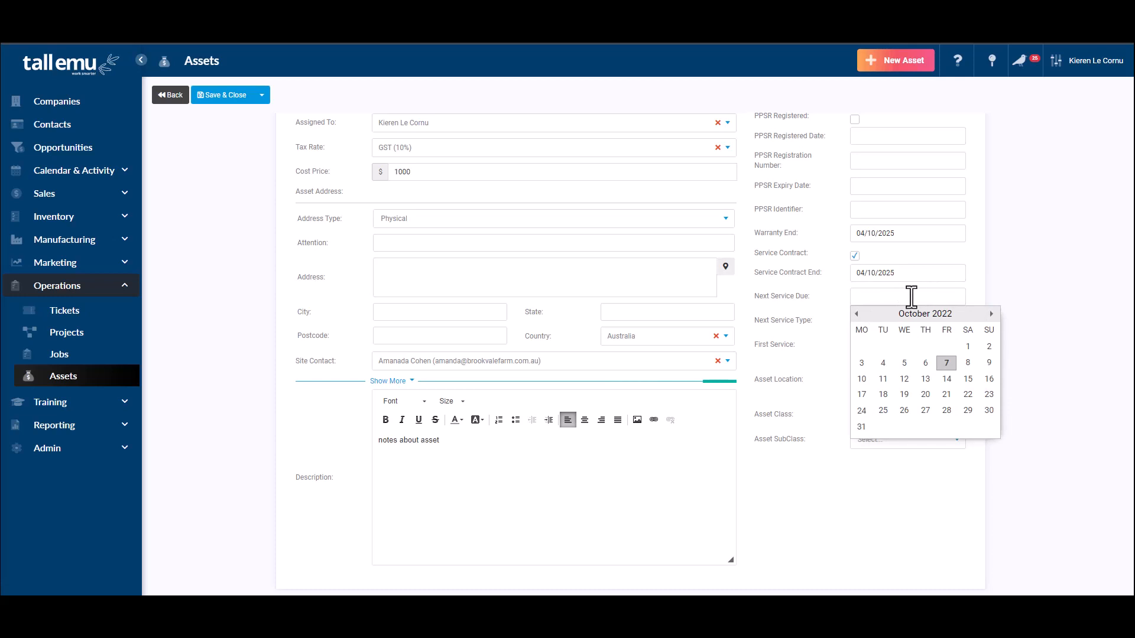
pyautogui.click(946, 394)
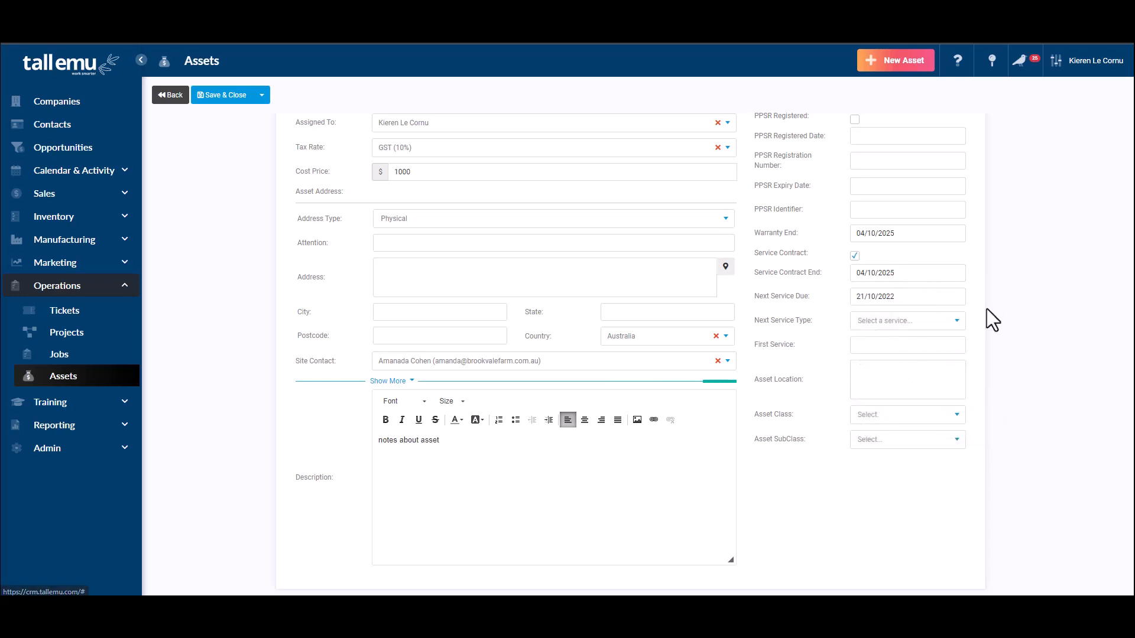
pyautogui.click(876, 321)
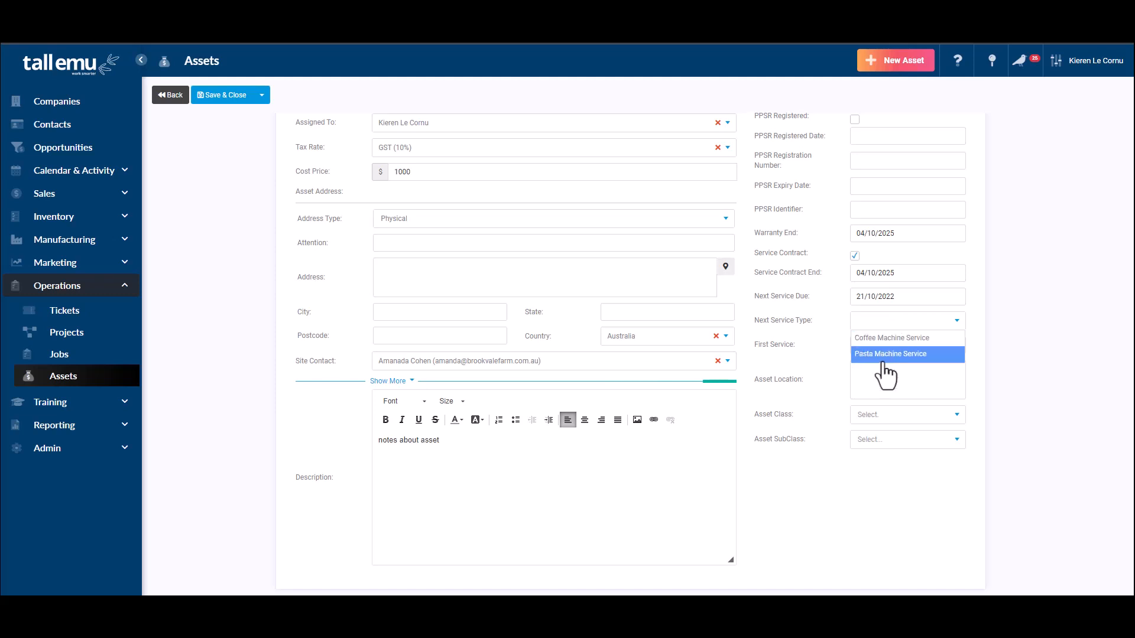
pyautogui.click(890, 339)
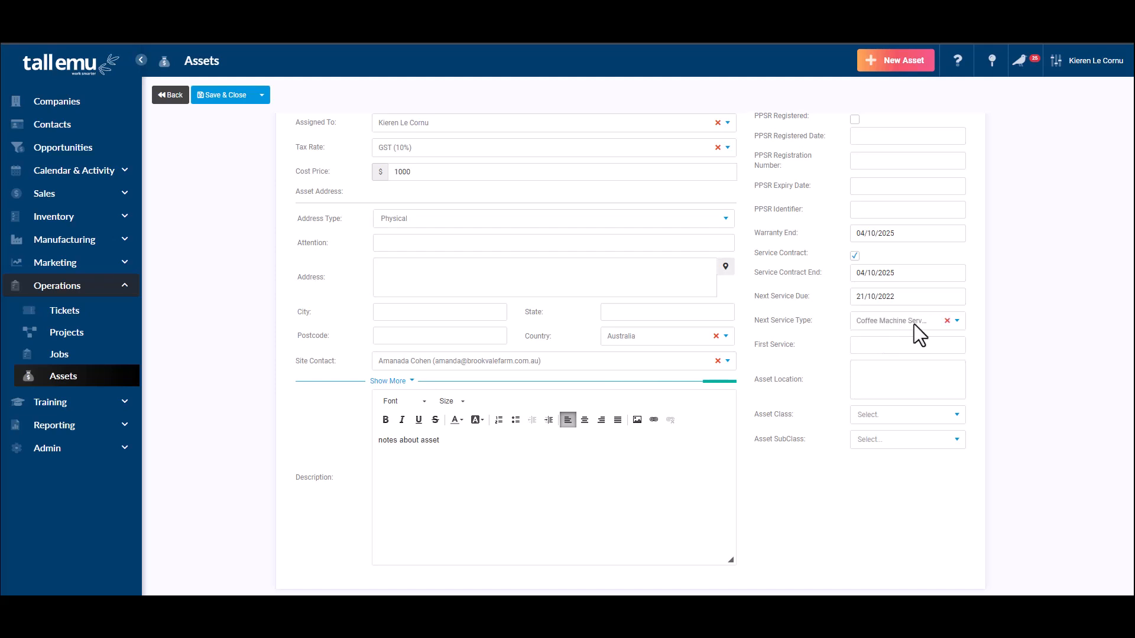
# Set the asset's first service date to 07/10/2022 and its location to "kitchen"
pyautogui.click(871, 346)
pyautogui.click(945, 410)
pyautogui.click(956, 378)
pyautogui.write('kitchen')
pyautogui.scroll(3, 801, 370)
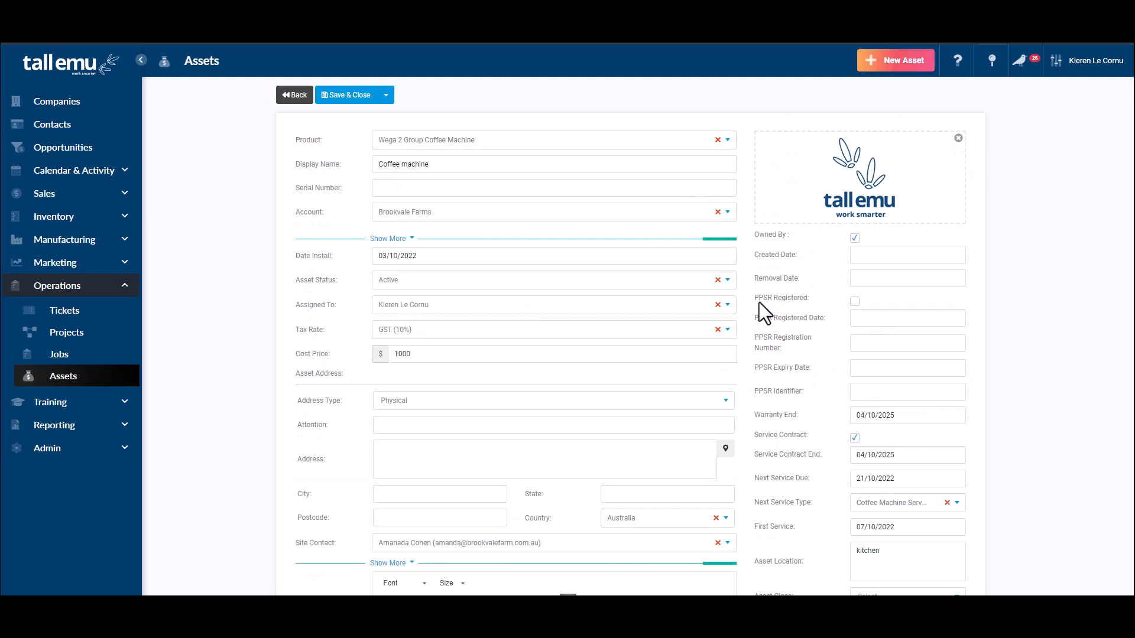
# Assign the asset class Machinery and subclass Coffee Machines, and save the asset
pyautogui.scroll(-3, 762, 326)
pyautogui.click(889, 415)
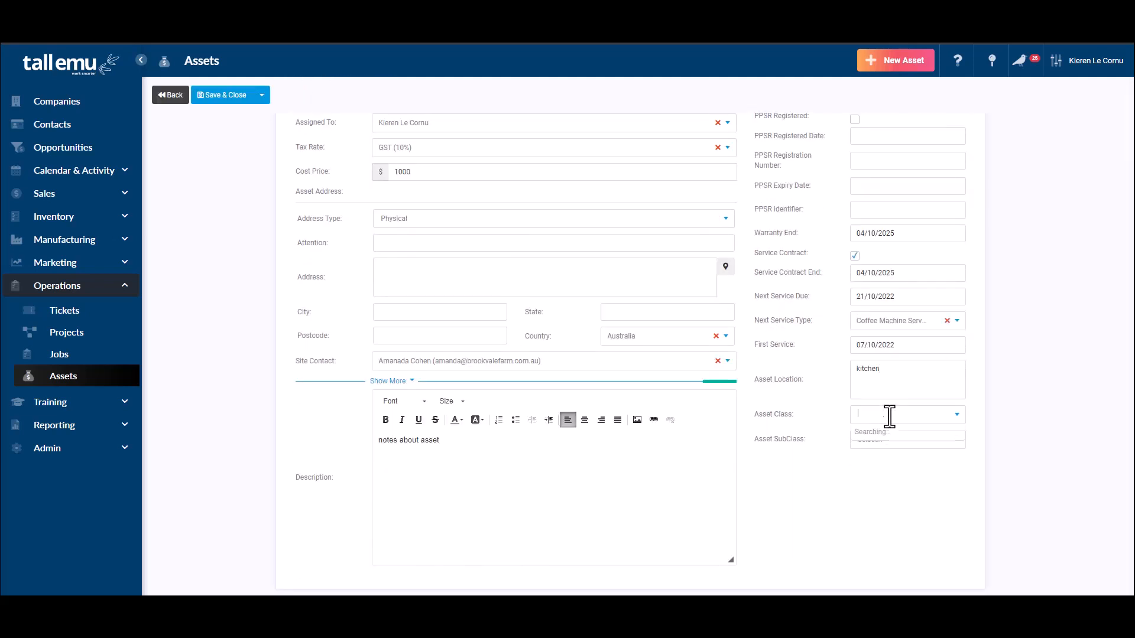
pyautogui.click(875, 432)
pyautogui.click(879, 440)
pyautogui.click(880, 456)
pyautogui.scroll(3, 585, 443)
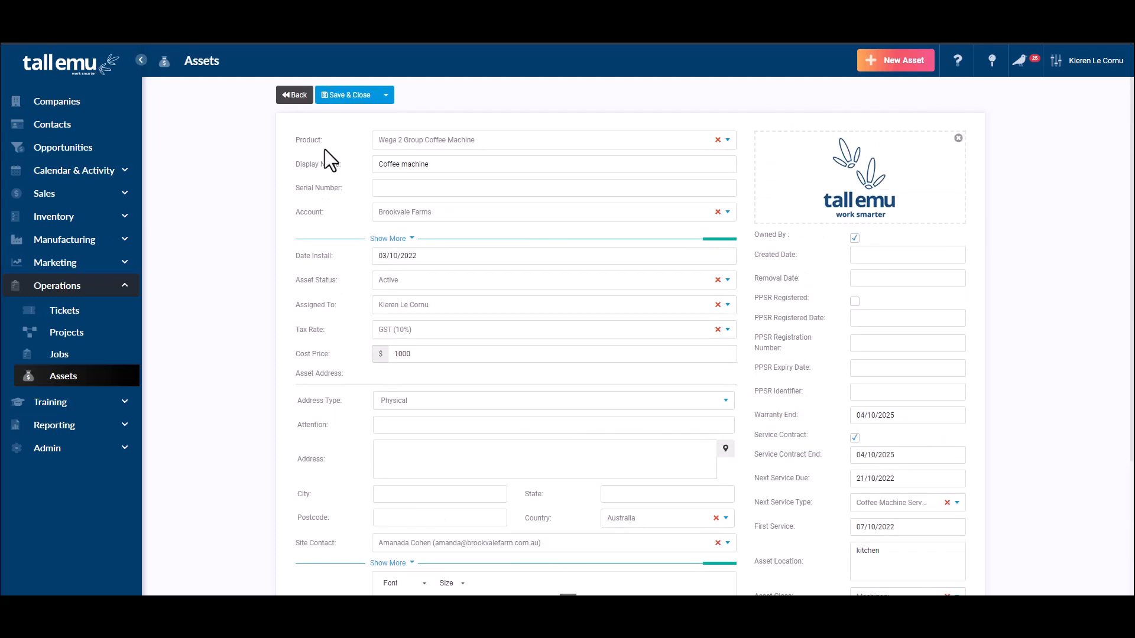
pyautogui.click(340, 95)
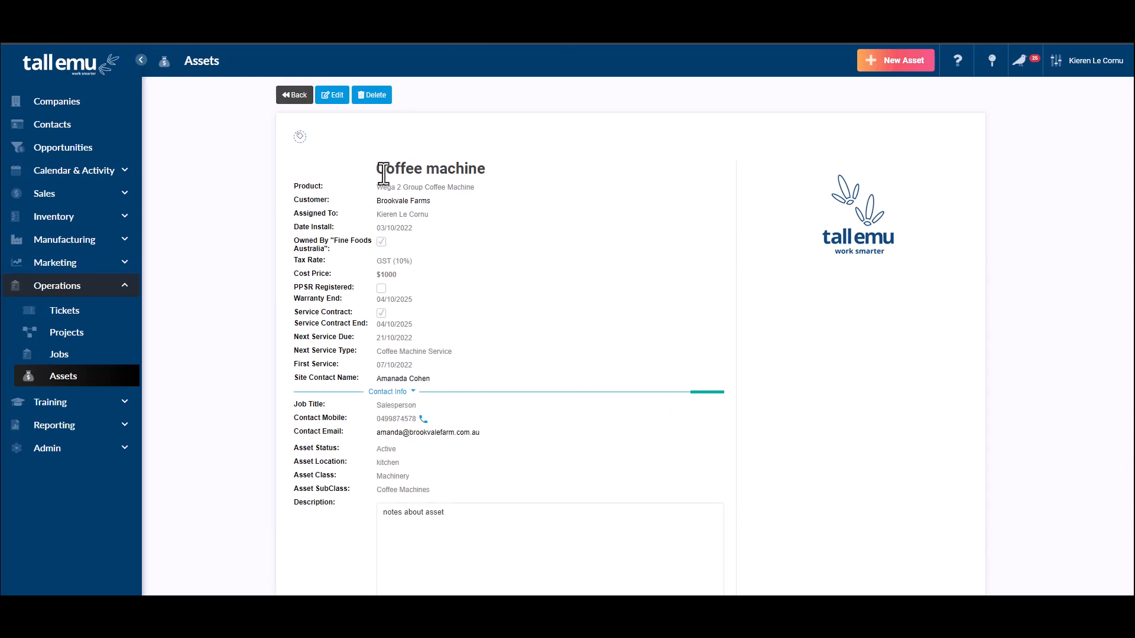
# Review the saved asset's details and its related jobs and tickets lists
pyautogui.scroll(-4, 360, 473)
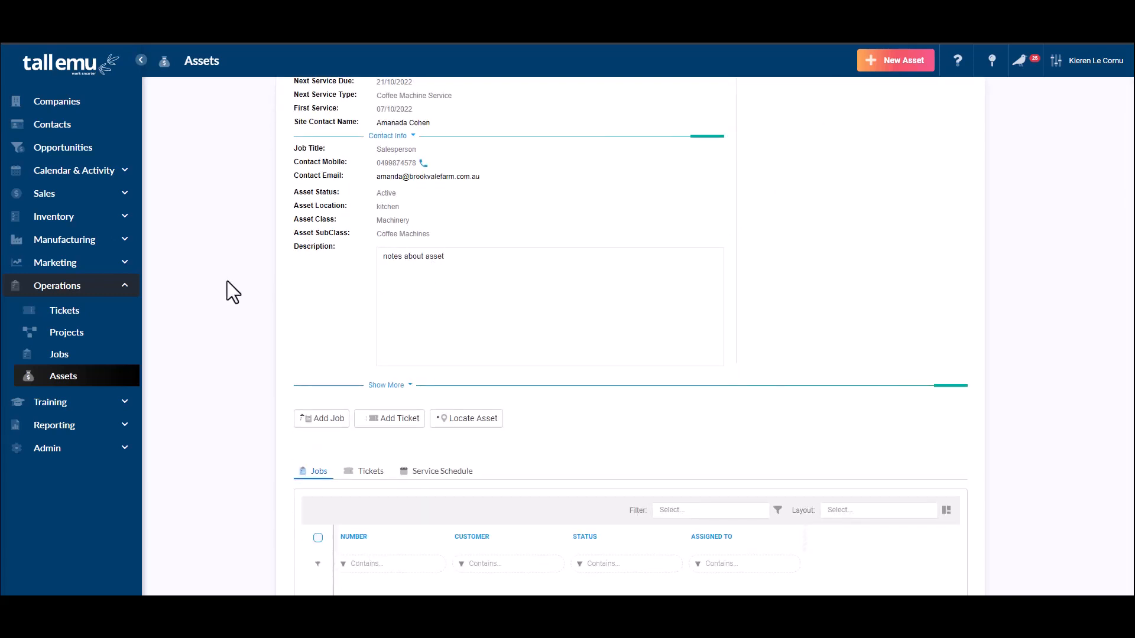
pyautogui.scroll(-3, 227, 281)
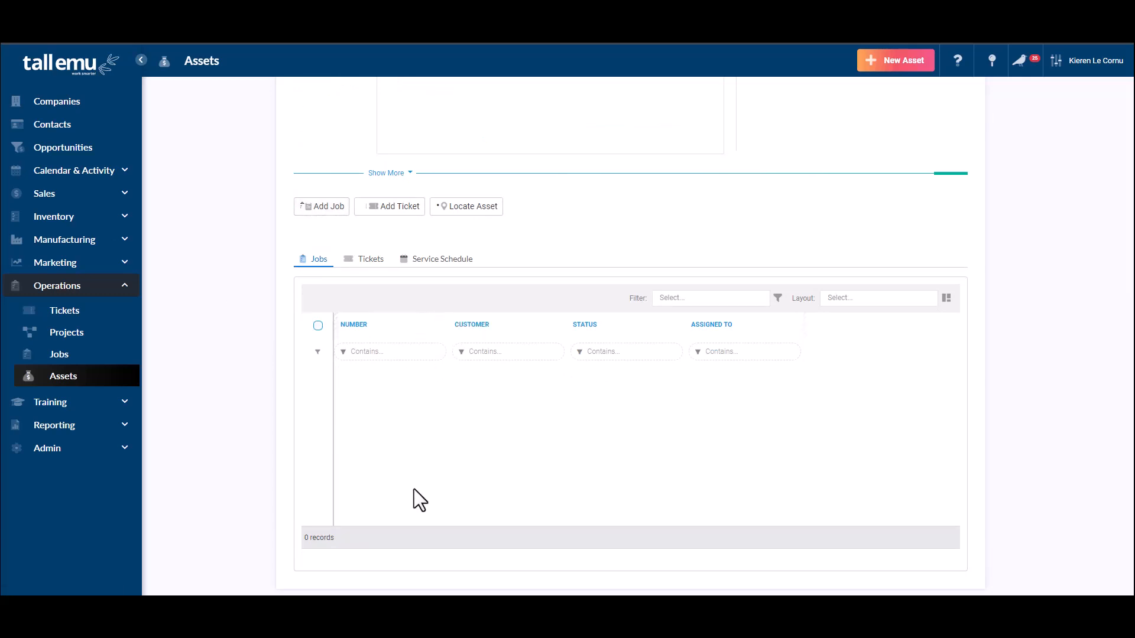
pyautogui.click(364, 260)
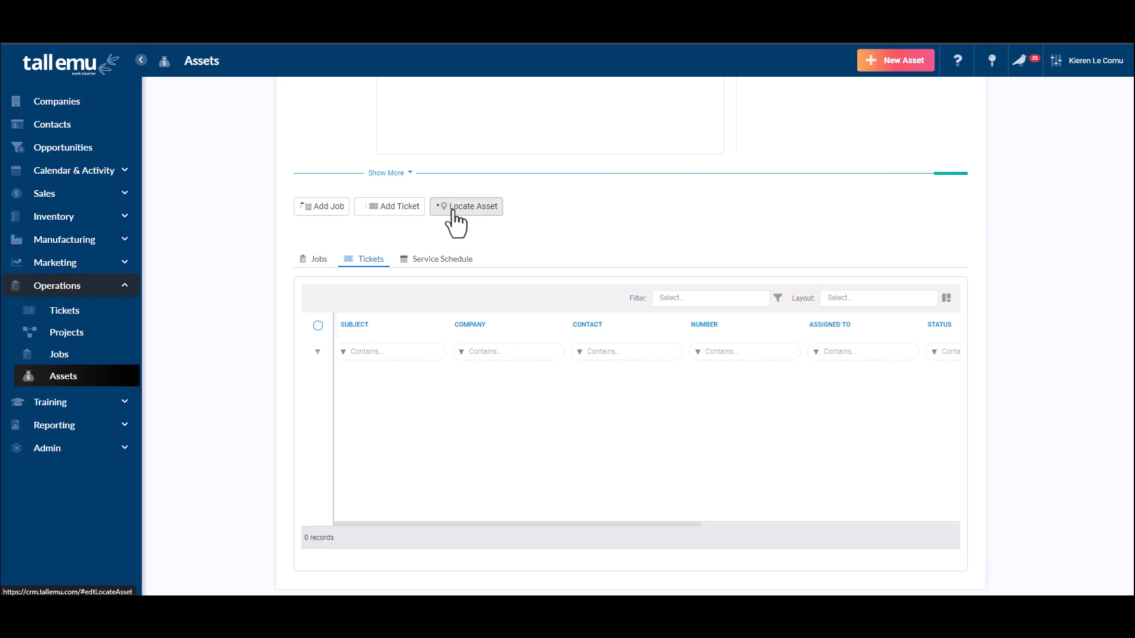
# Add a repeating Coffee Machine Service schedule to the asset, using default parts and due 21/10/2022
pyautogui.click(439, 260)
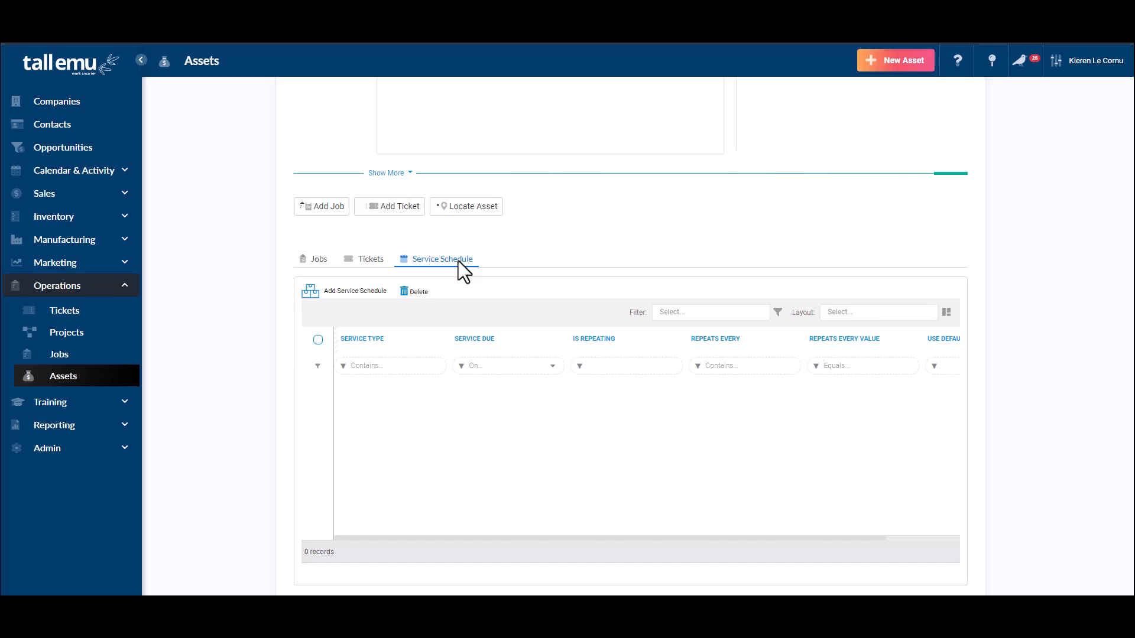
pyautogui.click(362, 292)
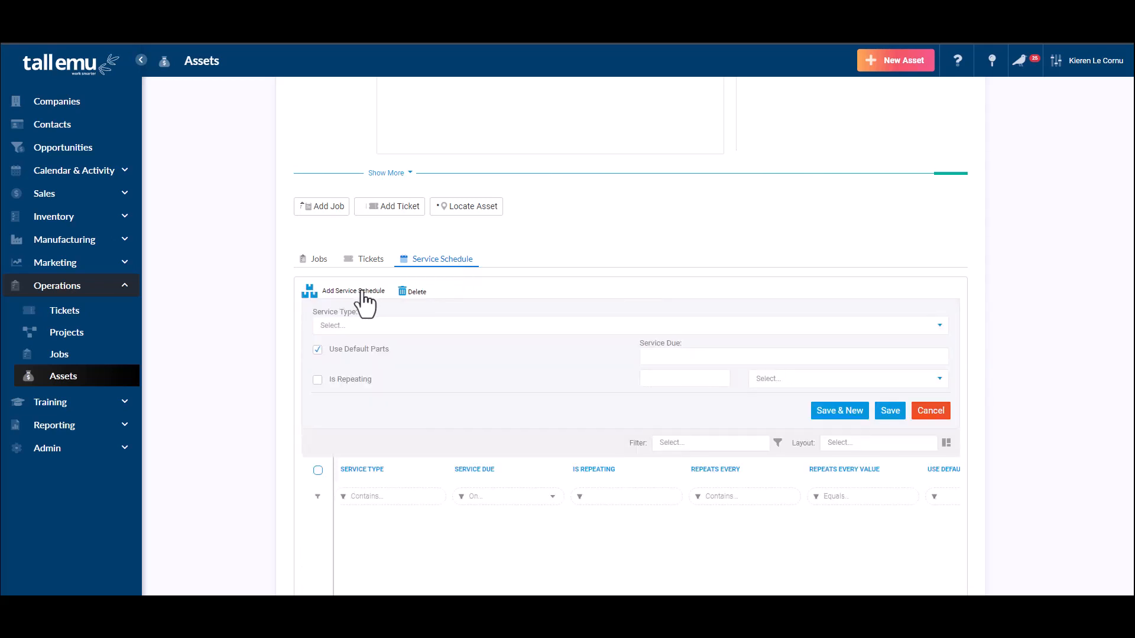
pyautogui.click(374, 324)
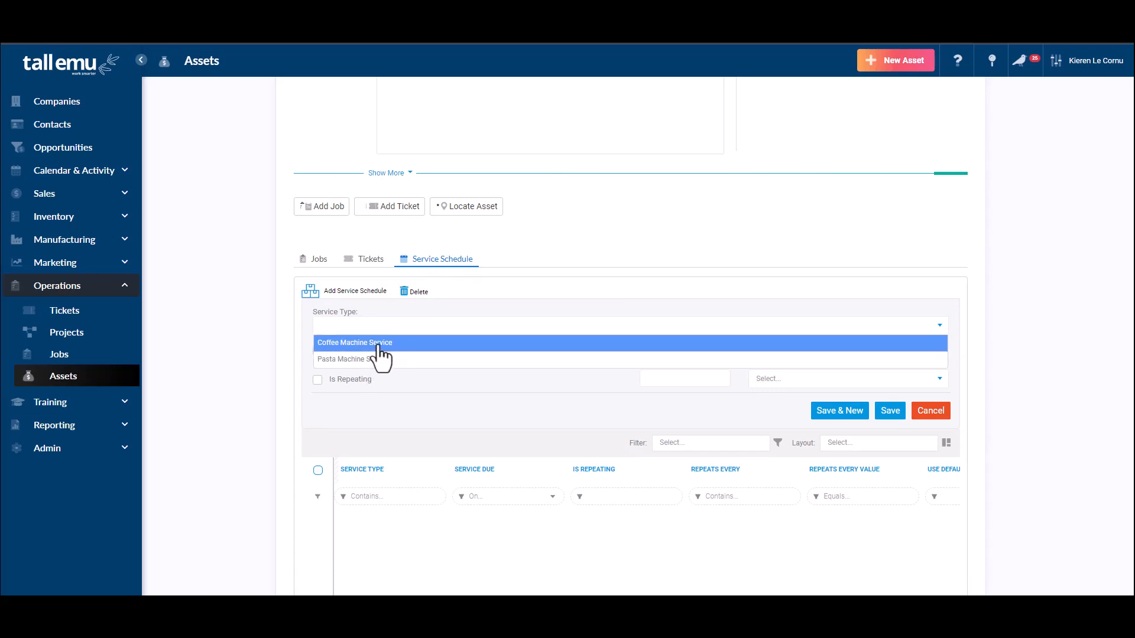
pyautogui.click(371, 346)
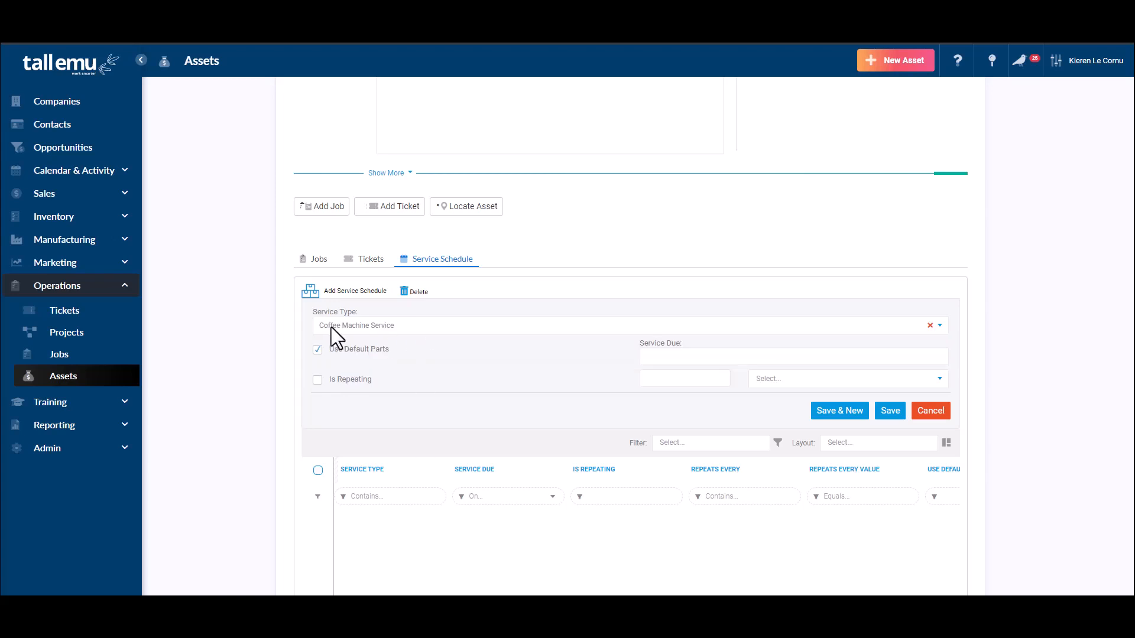
pyautogui.tripleClick(389, 349)
pyautogui.click(328, 379)
pyautogui.click(697, 357)
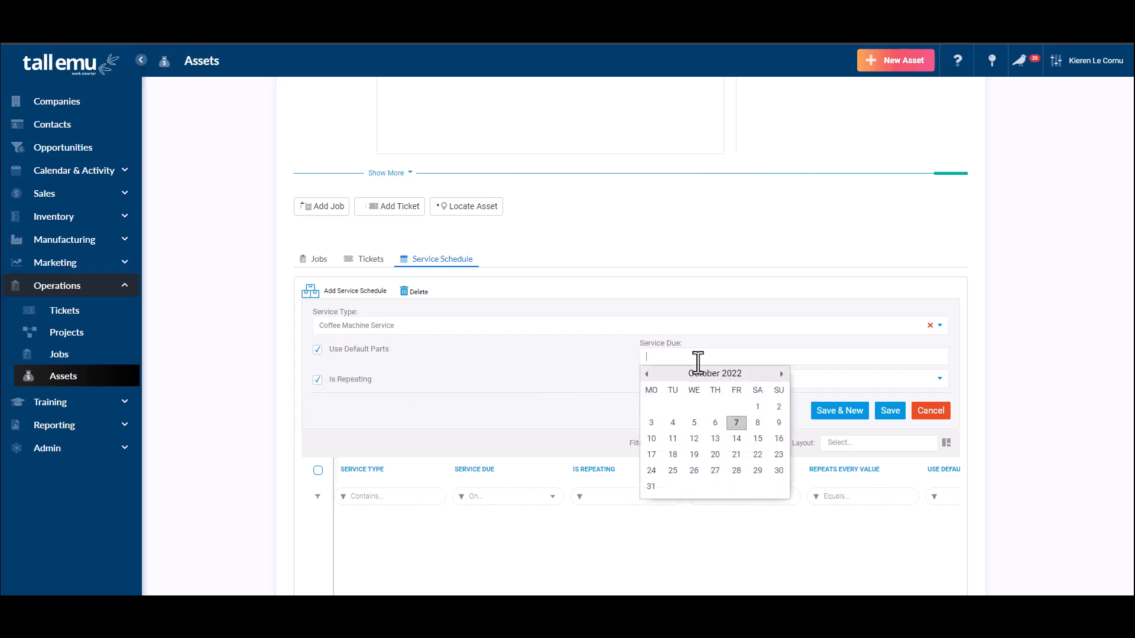
pyautogui.click(735, 454)
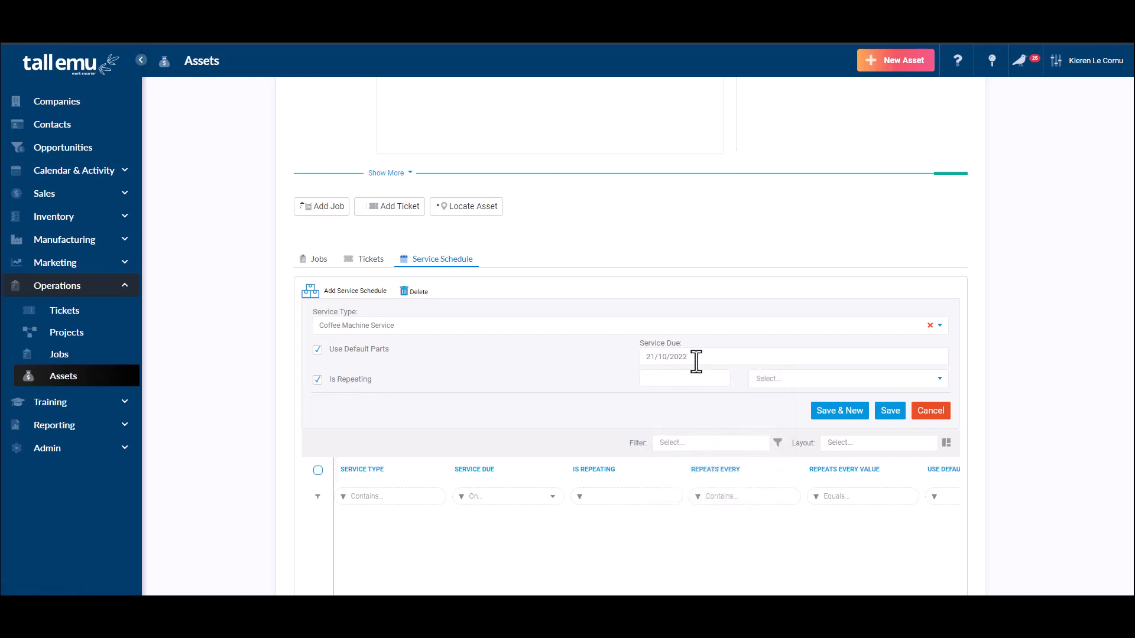
# Set the service schedule to repeat every 3 months and save it
pyautogui.click(770, 379)
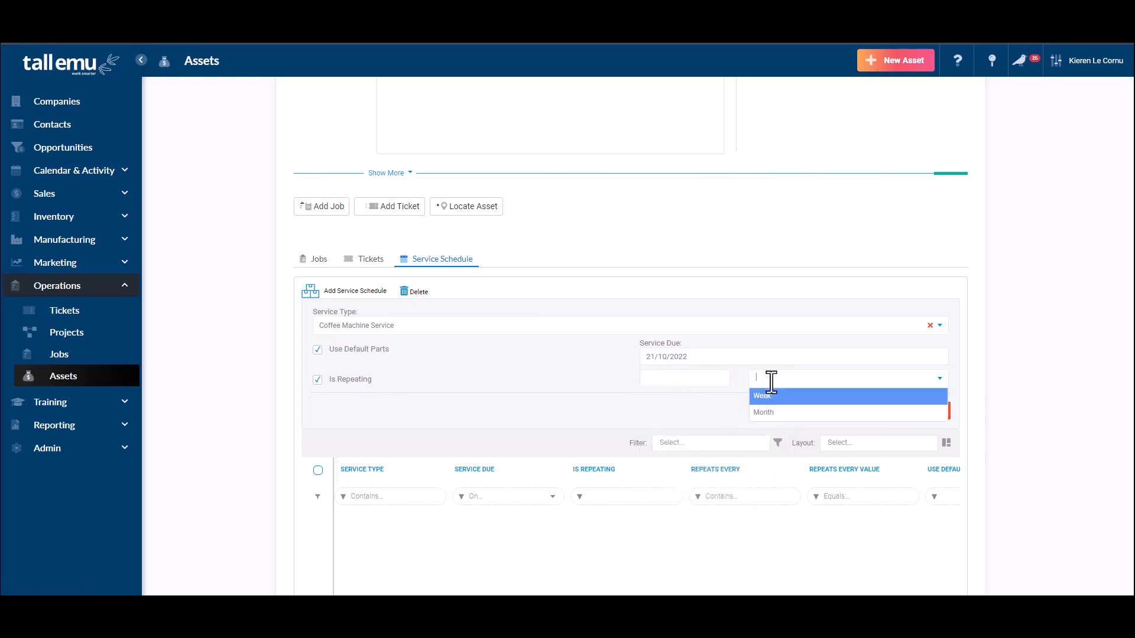
pyautogui.click(772, 415)
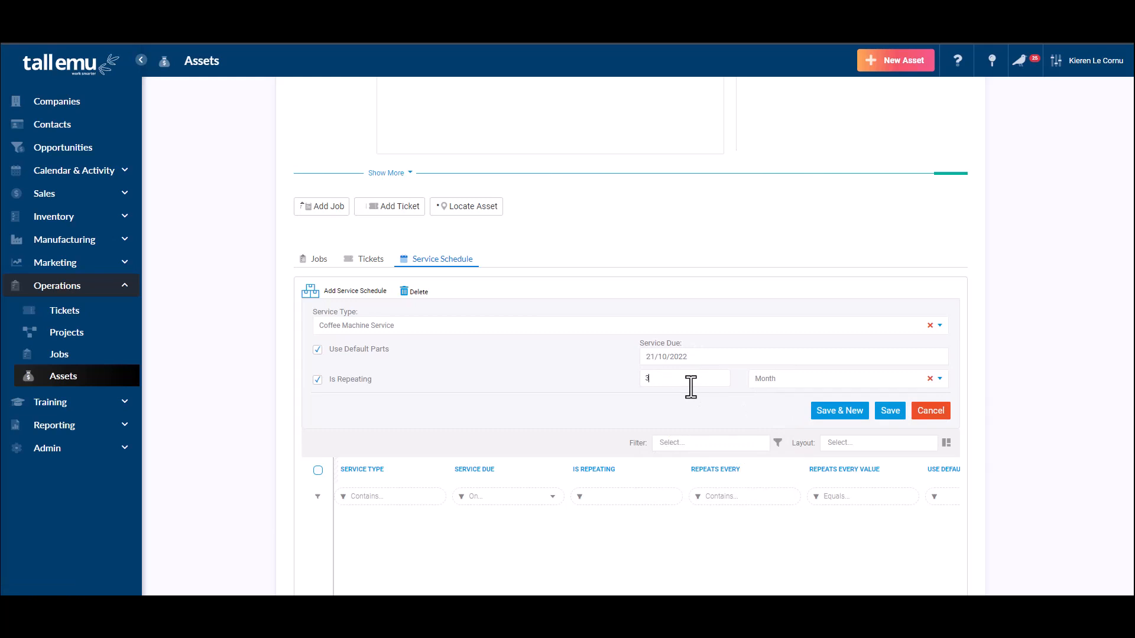
pyautogui.click(800, 378)
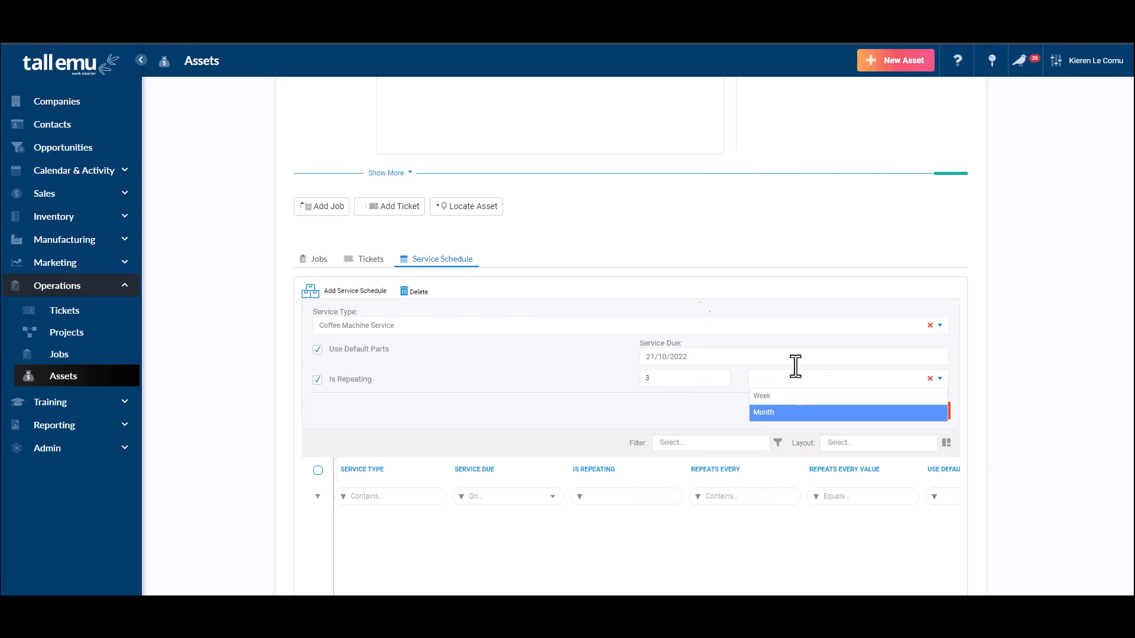
pyautogui.click(452, 387)
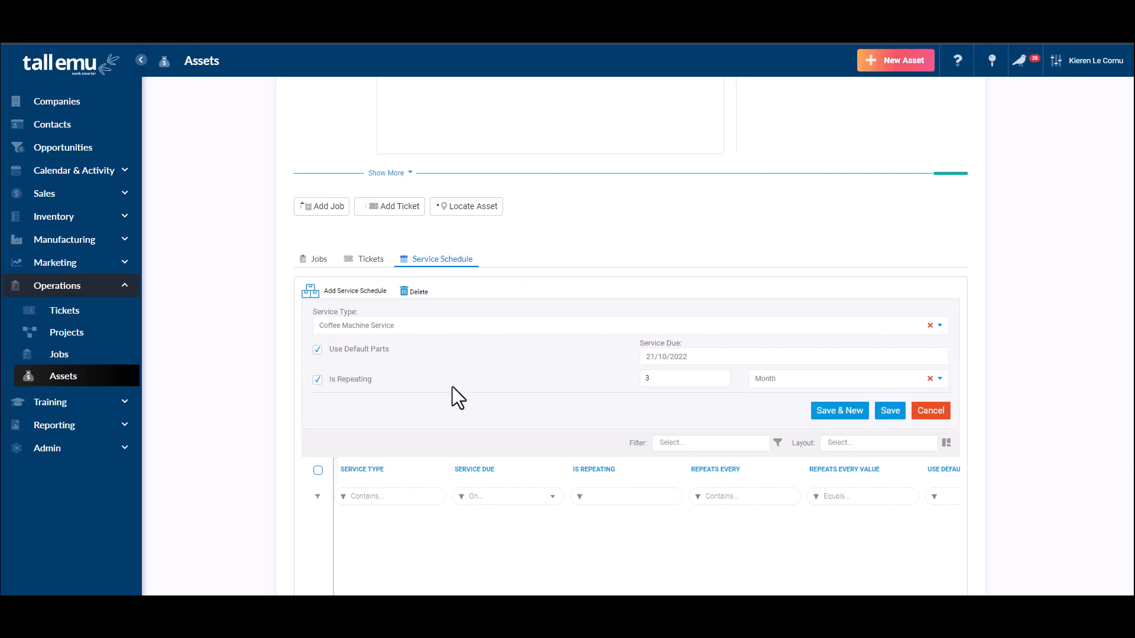
pyautogui.click(895, 412)
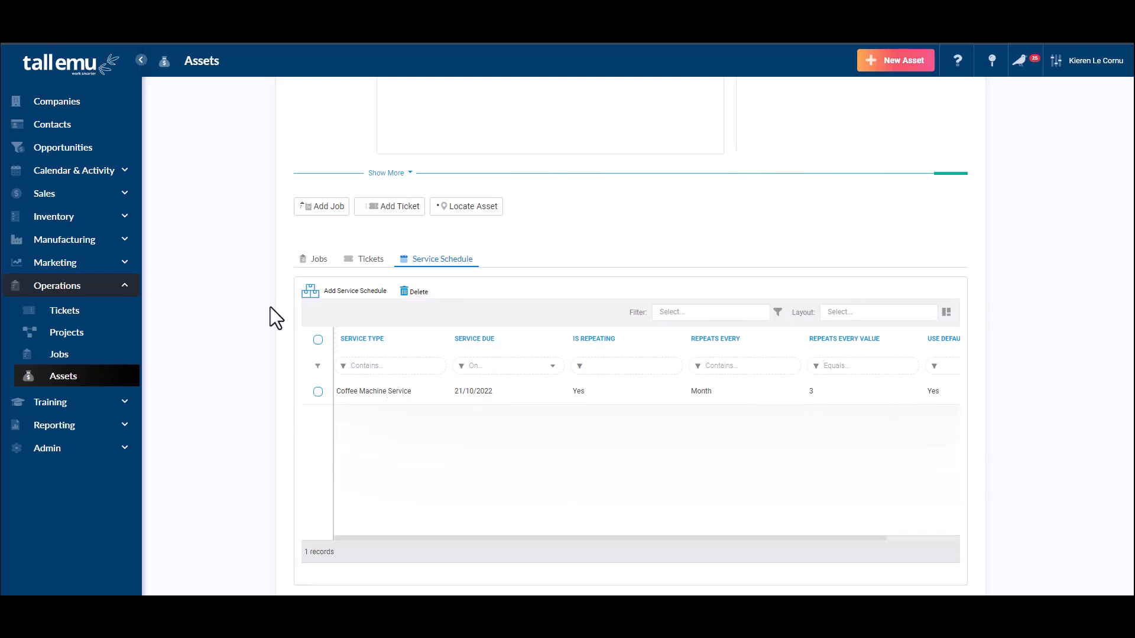
# Examine the asset's jobs list for the scheduled service job and review the asset's service details
pyautogui.click(304, 266)
pyautogui.scroll(8, 232, 267)
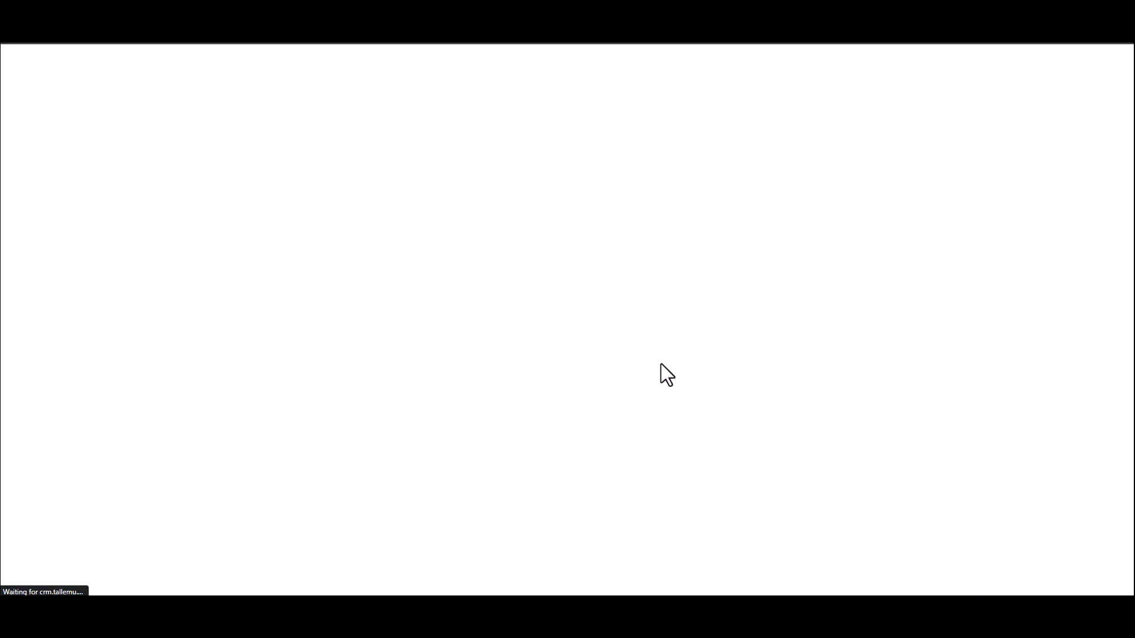
pyautogui.scroll(-8, 286, 379)
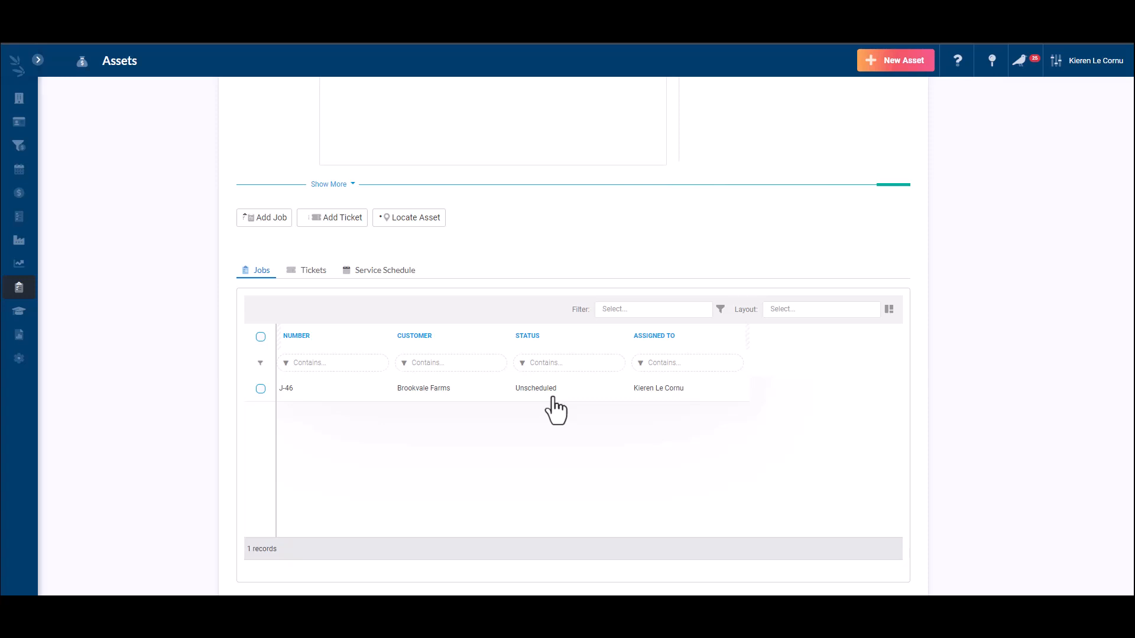
pyautogui.scroll(8, 554, 398)
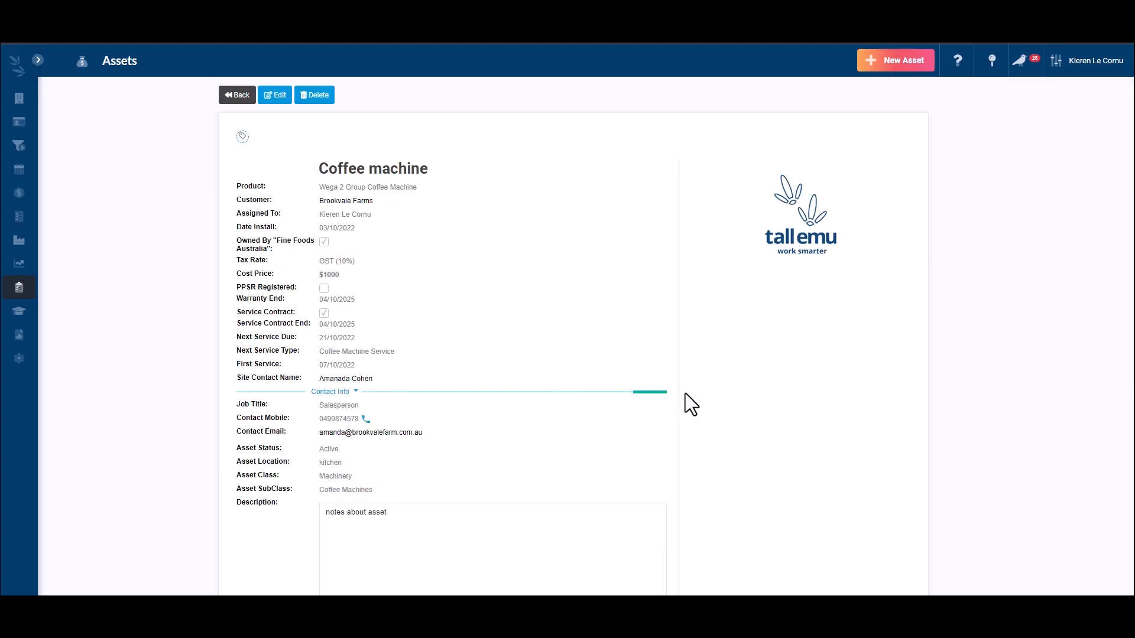
pyautogui.scroll(-8, 685, 392)
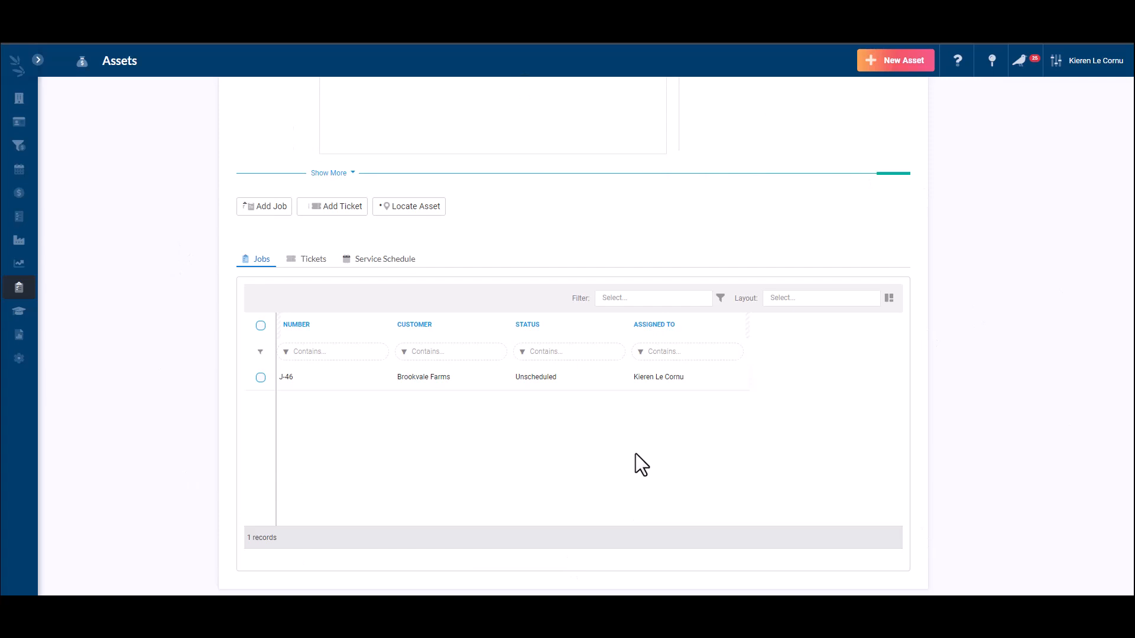
pyautogui.scroll(10, 641, 464)
pyautogui.moveTo(130, 532)
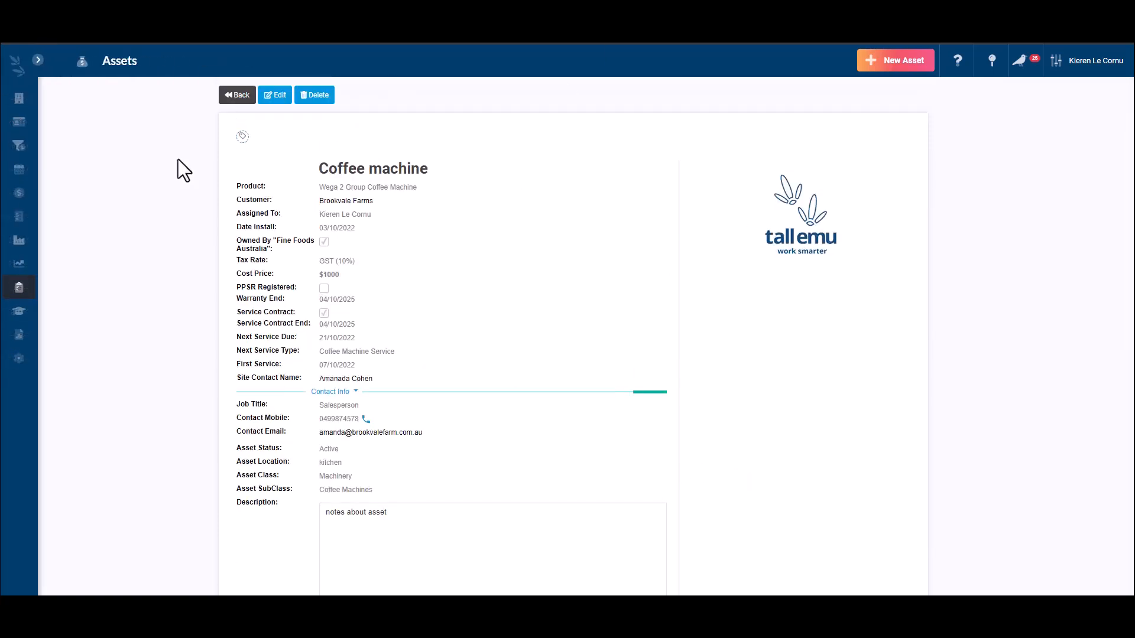
# Reopen the Brookvale Farms coffee machine from the assets list and apply the "Coffee machine" tag
pyautogui.click(233, 105)
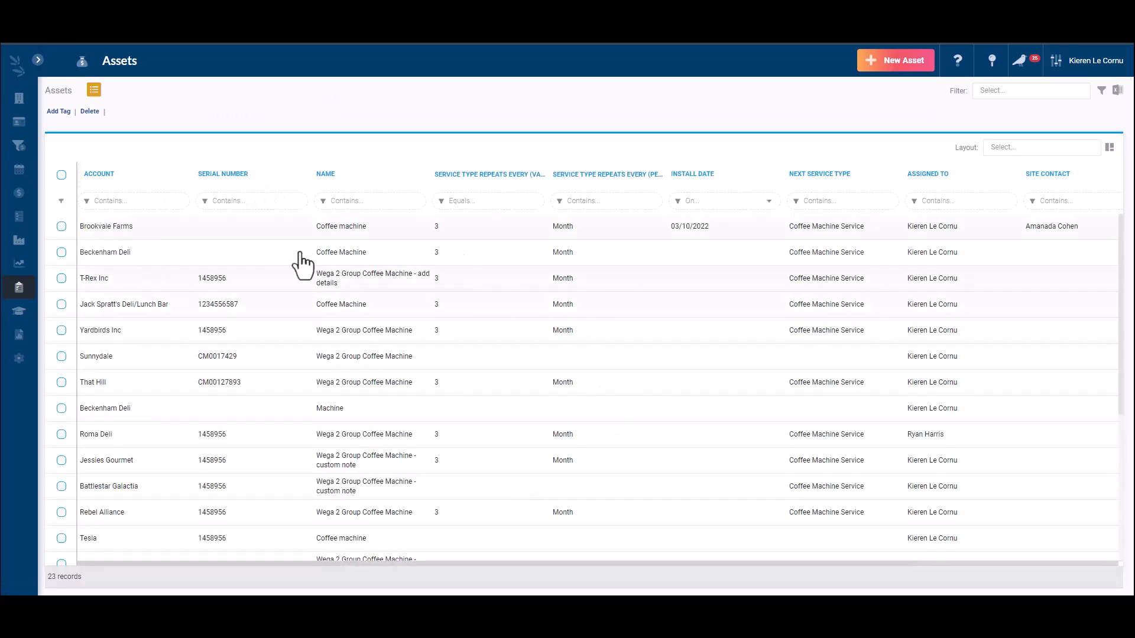
pyautogui.click(98, 227)
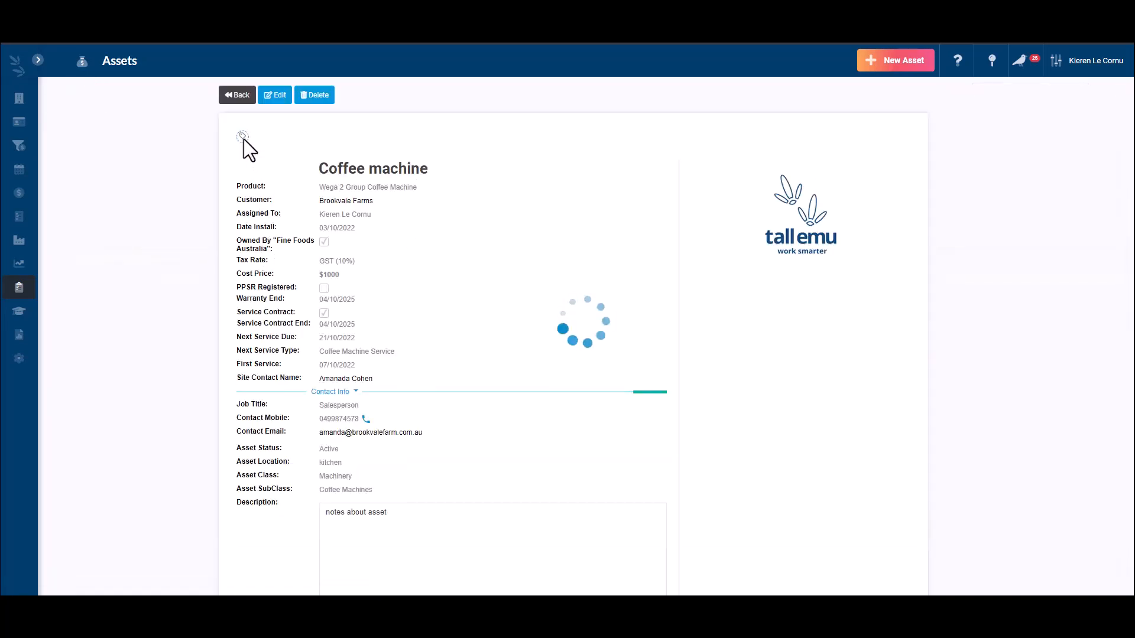
pyautogui.click(243, 137)
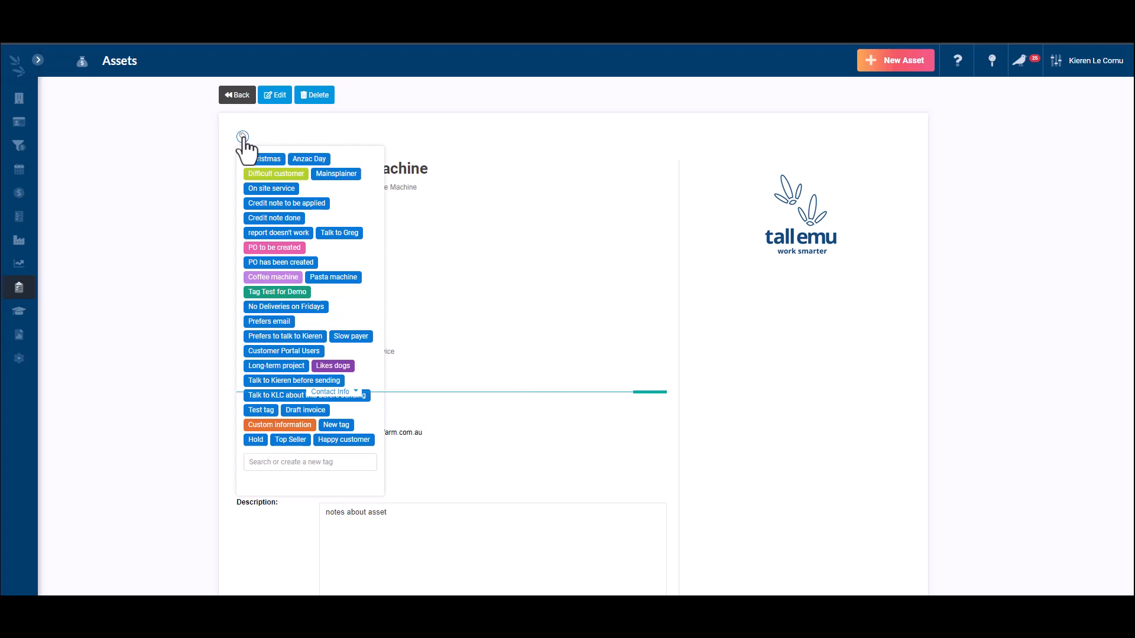
pyautogui.click(284, 277)
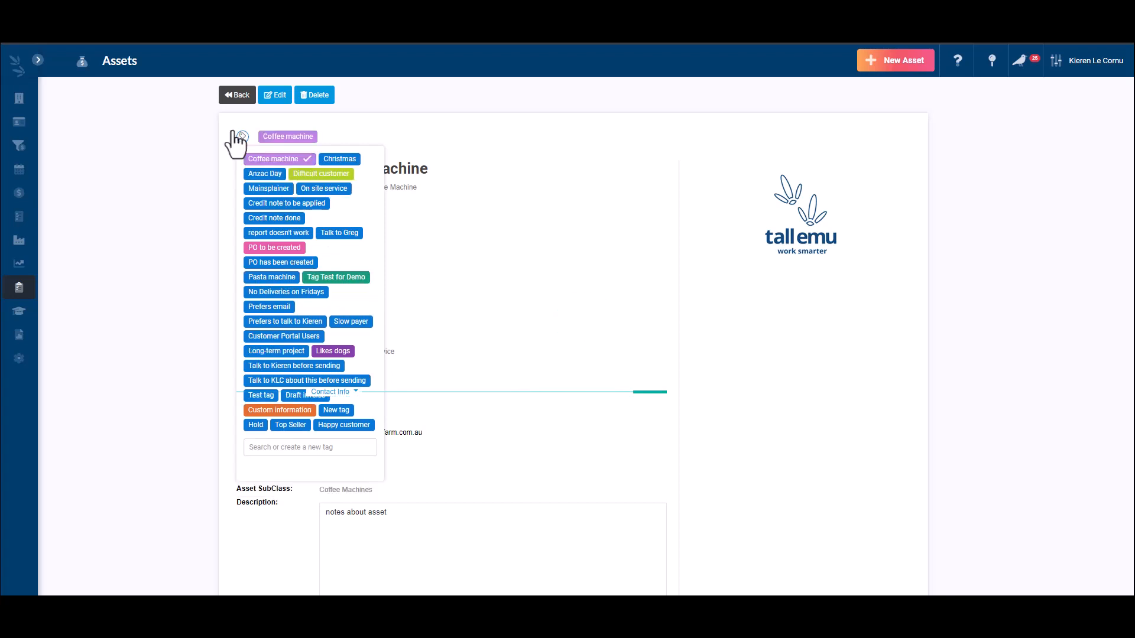
pyautogui.click(169, 155)
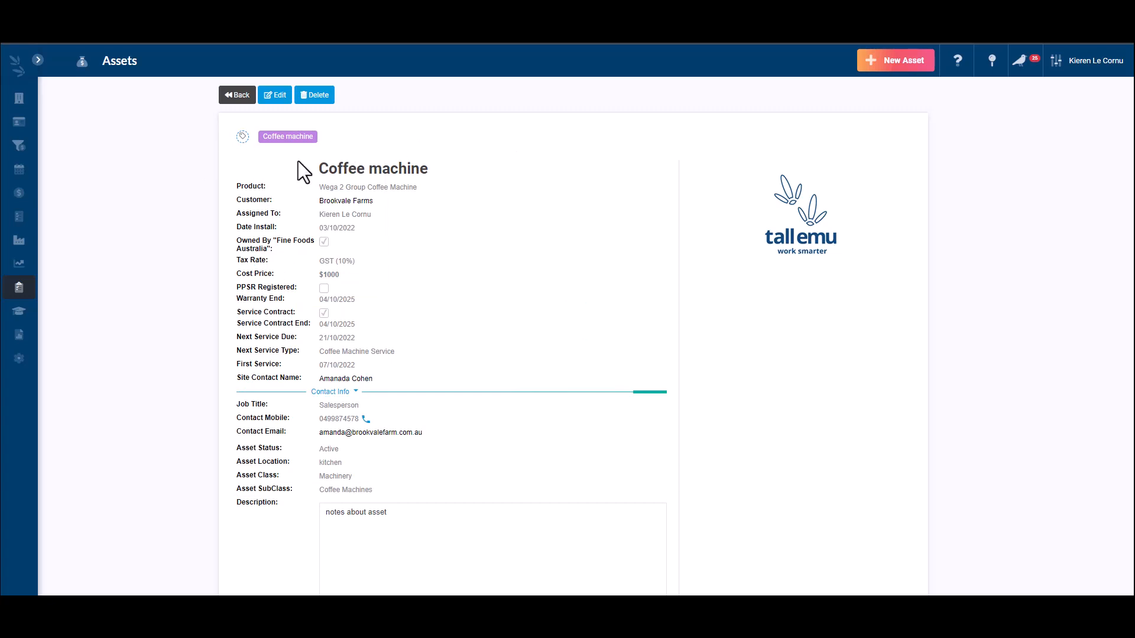
# Examine the Coffee machine tag's delete, rename and colour options without changing the tag
pyautogui.click(321, 137)
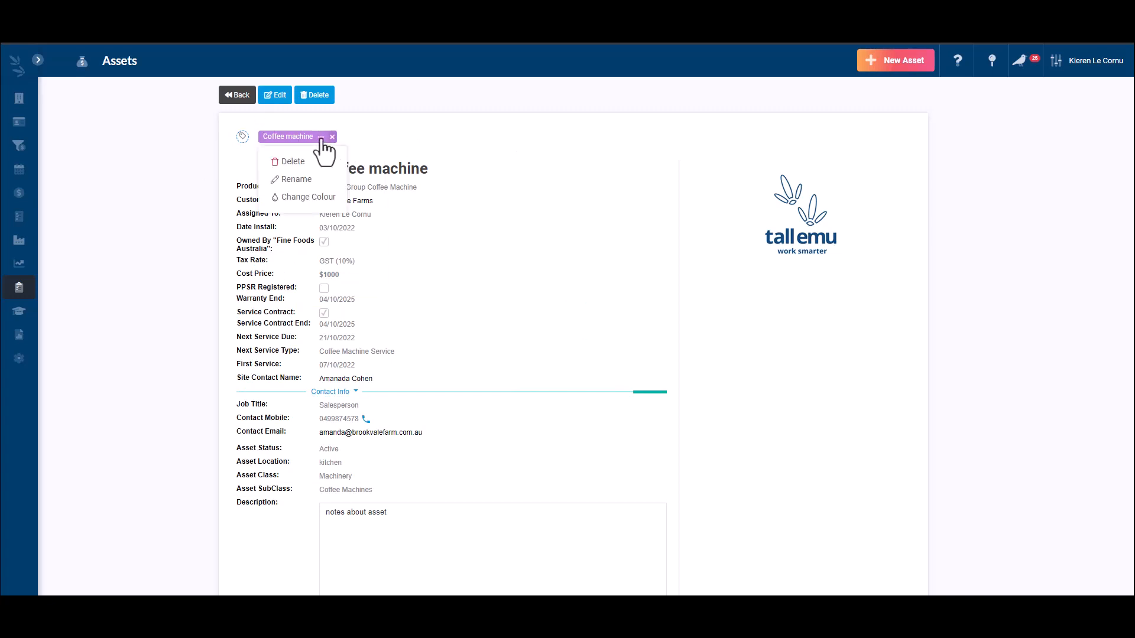
pyautogui.click(307, 196)
pyautogui.click(369, 143)
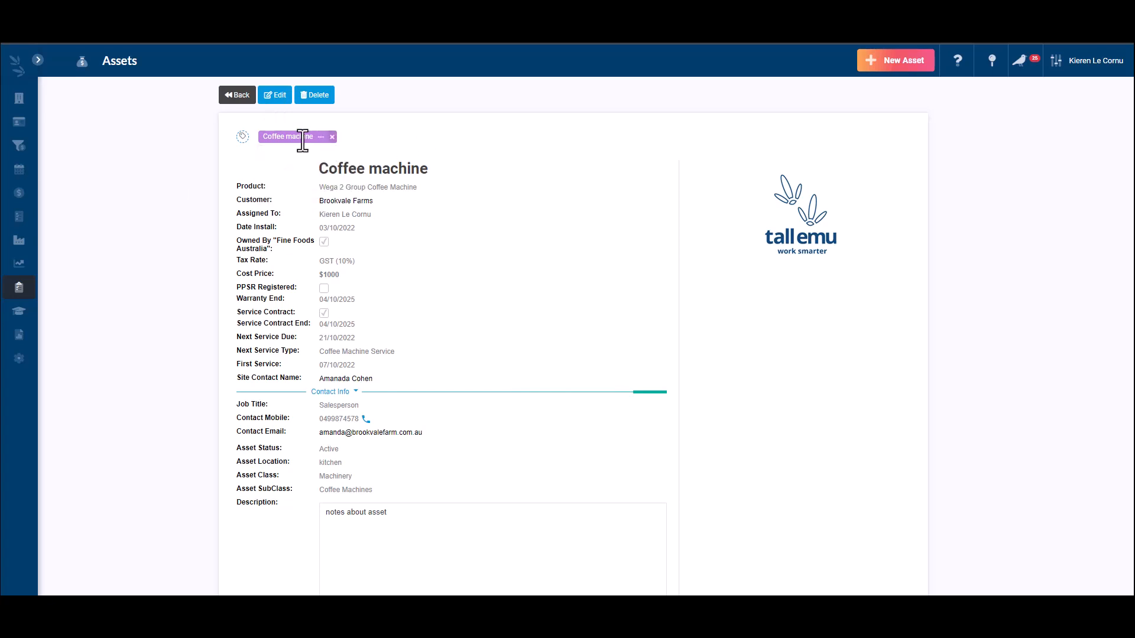
pyautogui.moveTo(329, 144)
# Return to the assets list, search the available columns for "tags", and close the column chooser without applying changes
pyautogui.click(239, 96)
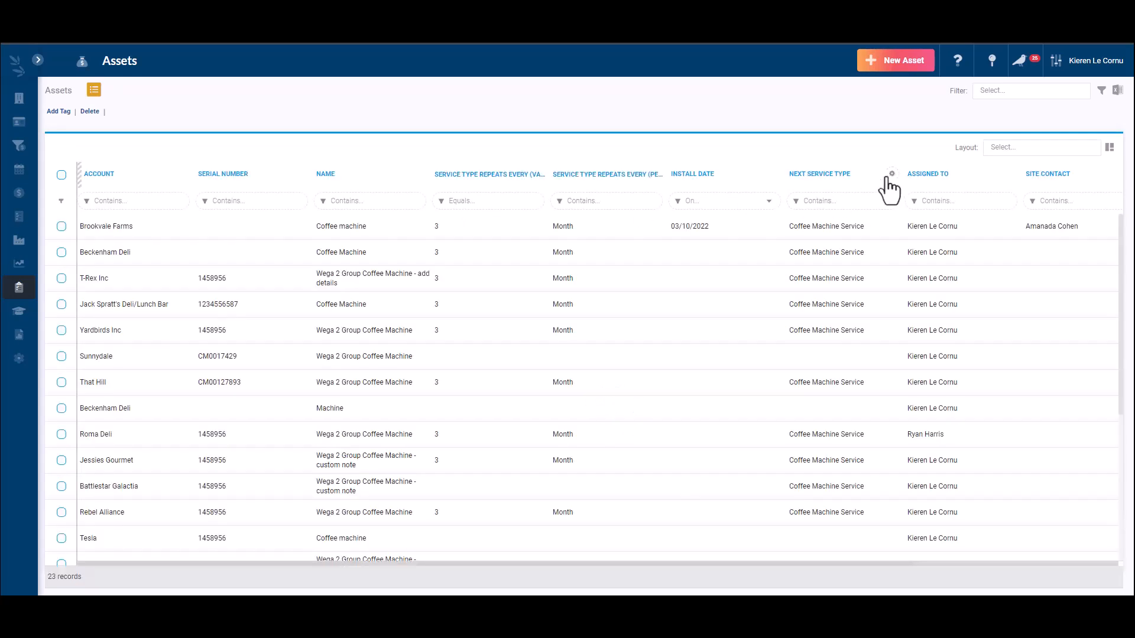
pyautogui.click(887, 178)
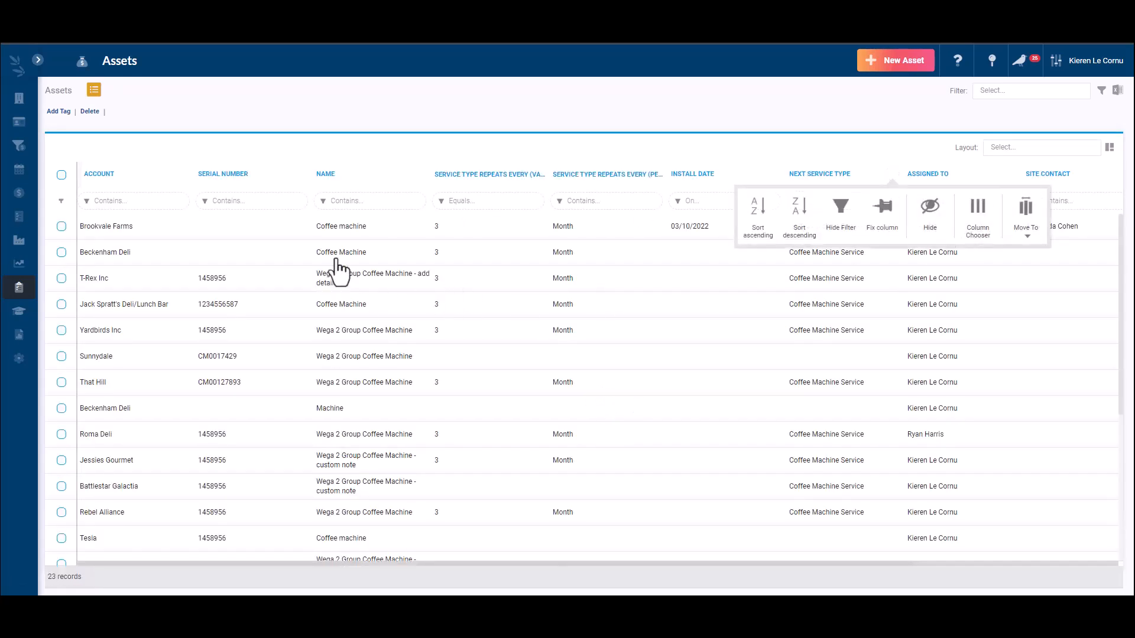
pyautogui.click(976, 216)
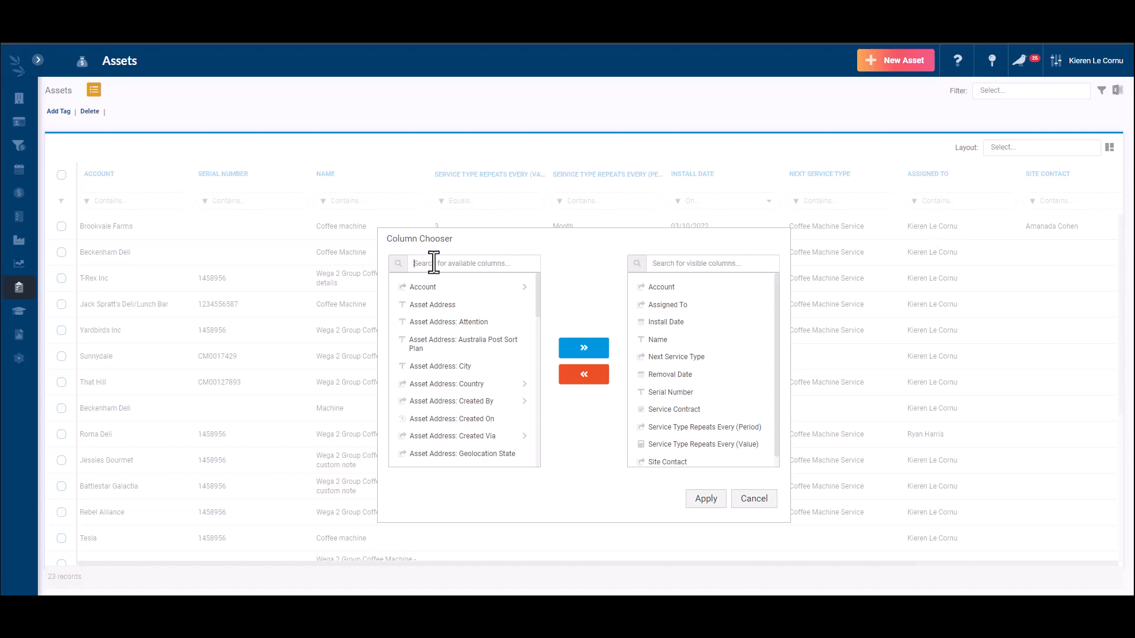
pyautogui.write('tags')
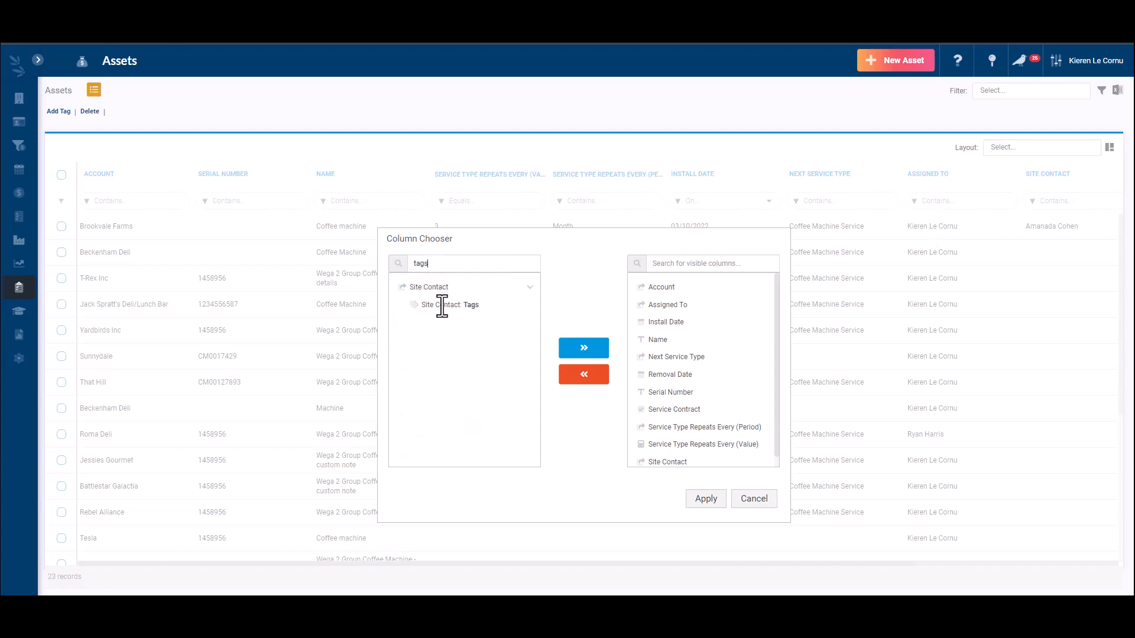
pyautogui.click(755, 500)
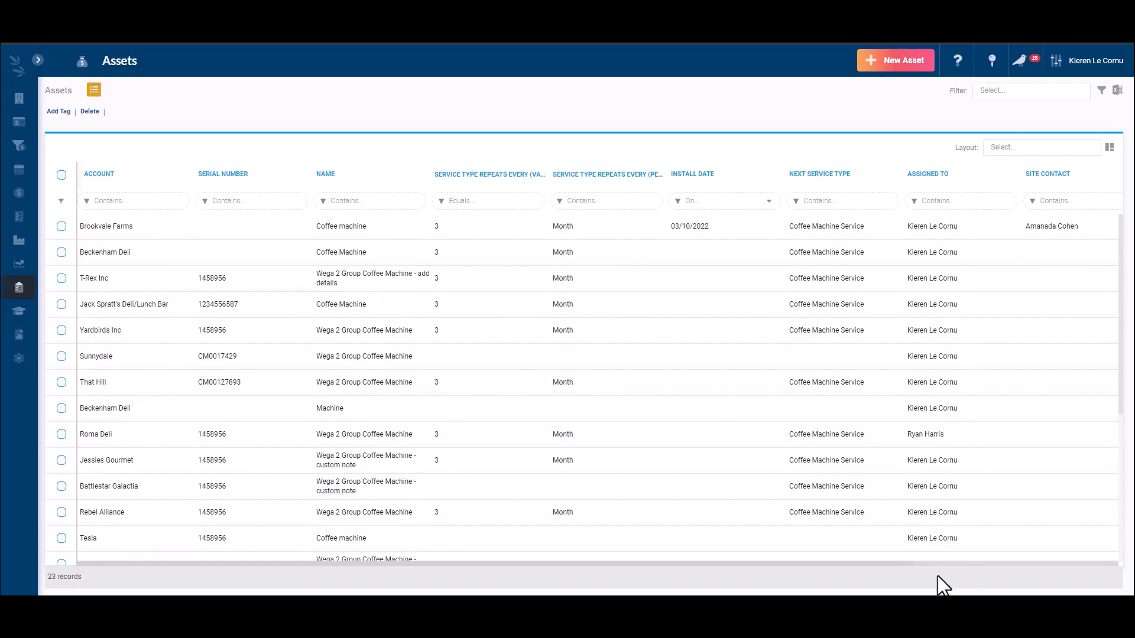
# Bulk-tag the Brookvale Farms, first Beckenham Deli and T-Rex Inc assets with "Coffee machine" and "Tag Test for Demo", and clear the selection
pyautogui.click(62, 227)
pyautogui.click(61, 253)
pyautogui.click(62, 278)
pyautogui.click(59, 111)
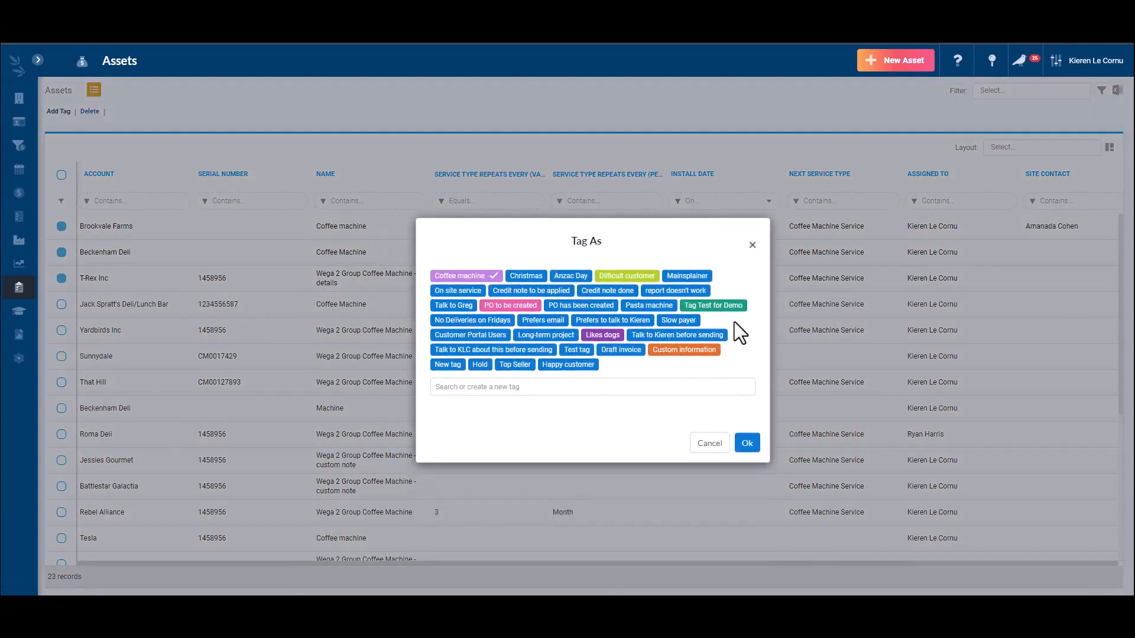
pyautogui.click(696, 306)
pyautogui.click(746, 444)
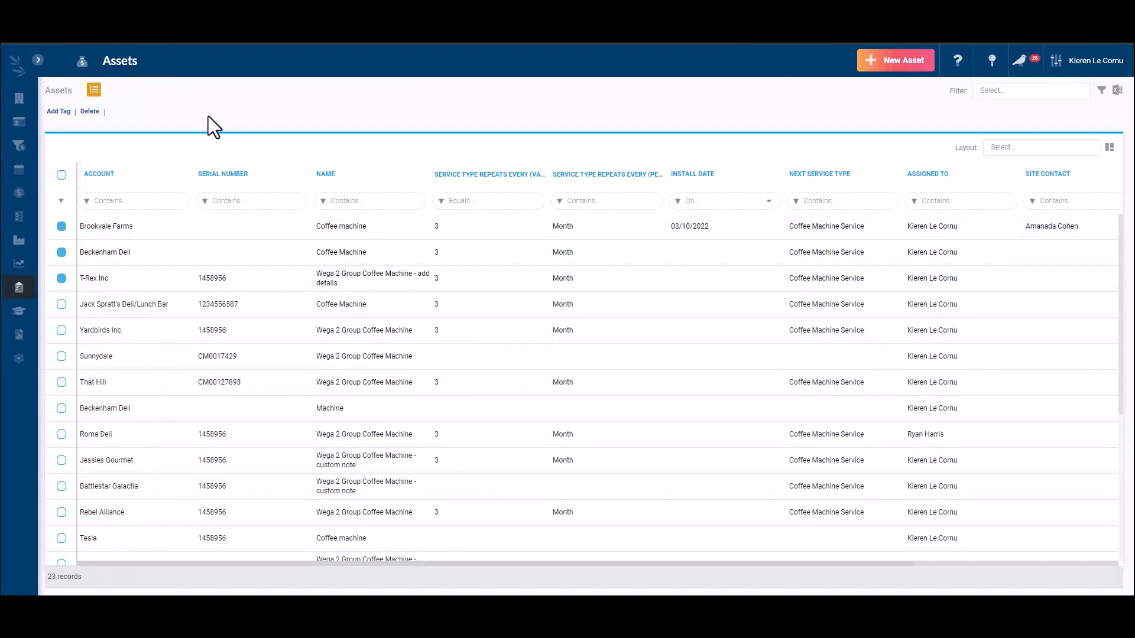
pyautogui.click(60, 235)
pyautogui.click(62, 226)
# Examine the saved filters and saved layouts offered for the assets list without applying any
pyautogui.click(998, 91)
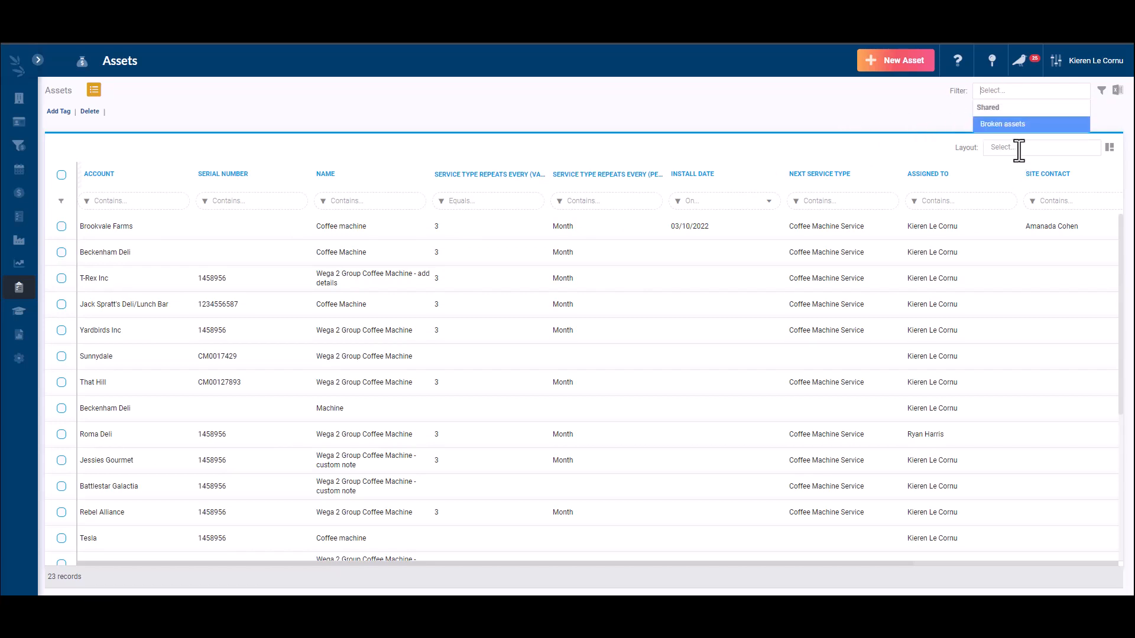
pyautogui.scroll(-4, 447, 312)
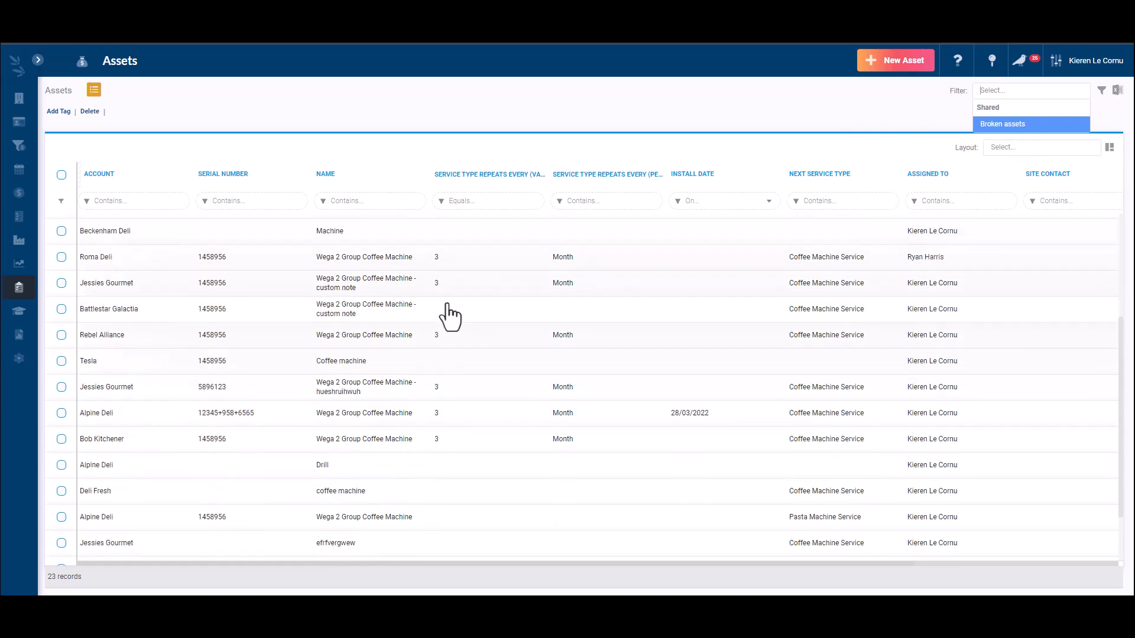
pyautogui.scroll(4, 450, 317)
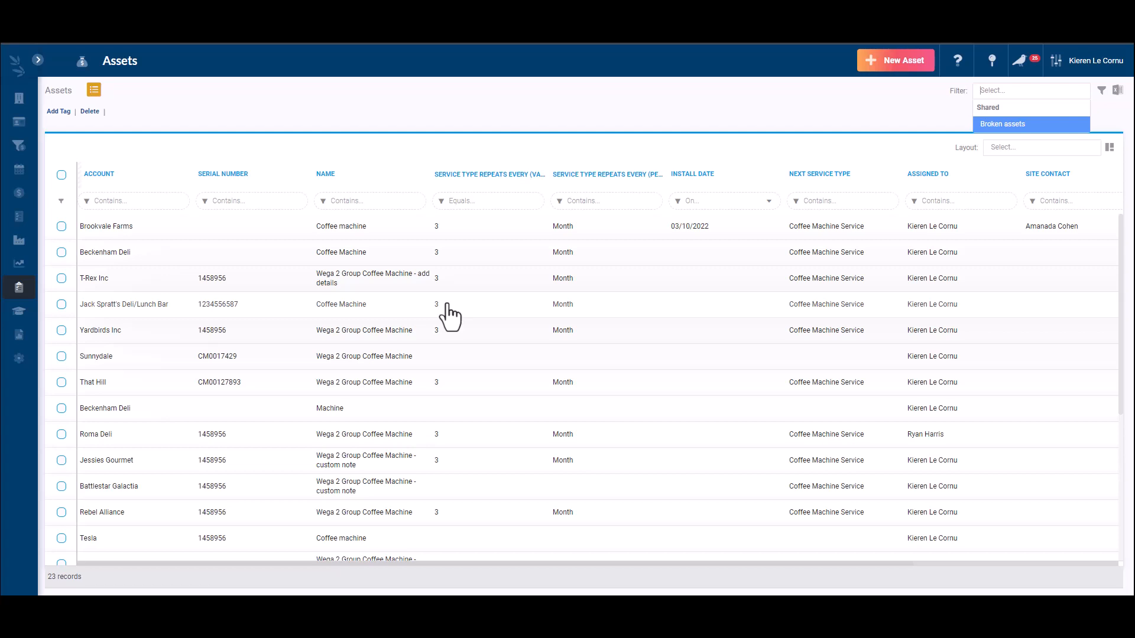
pyautogui.click(653, 108)
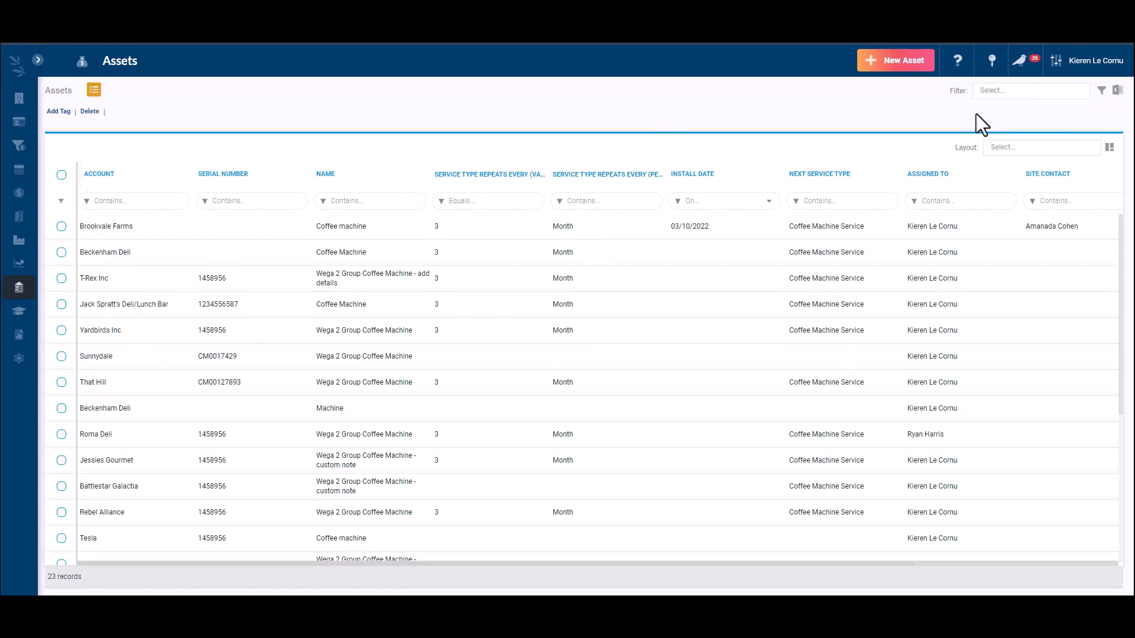
pyautogui.click(1023, 89)
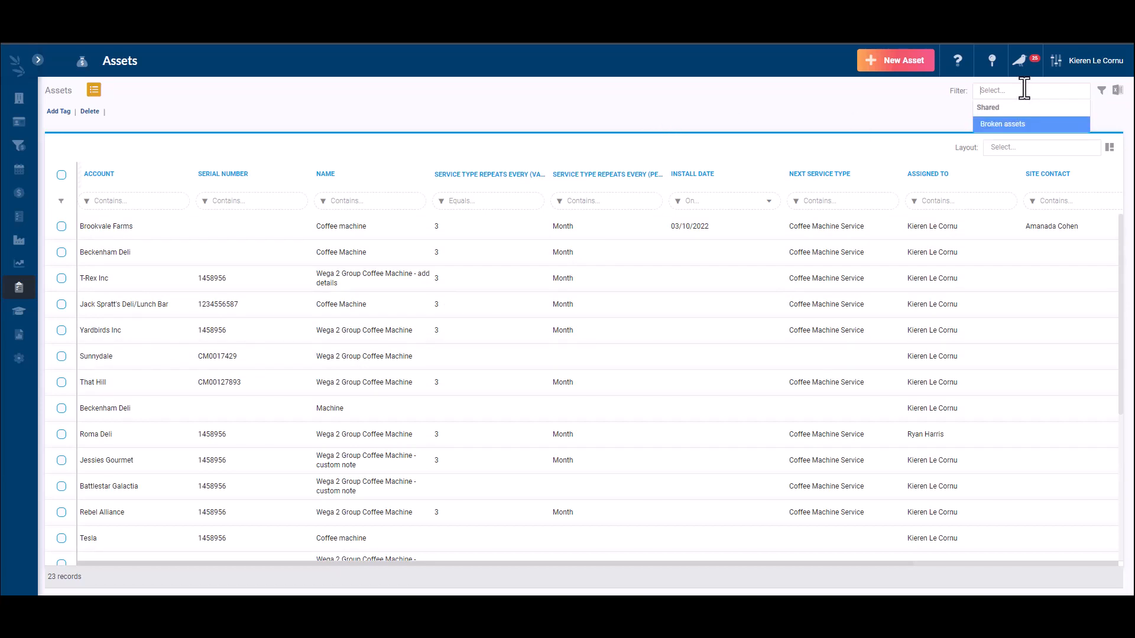
pyautogui.click(856, 97)
pyautogui.click(1033, 148)
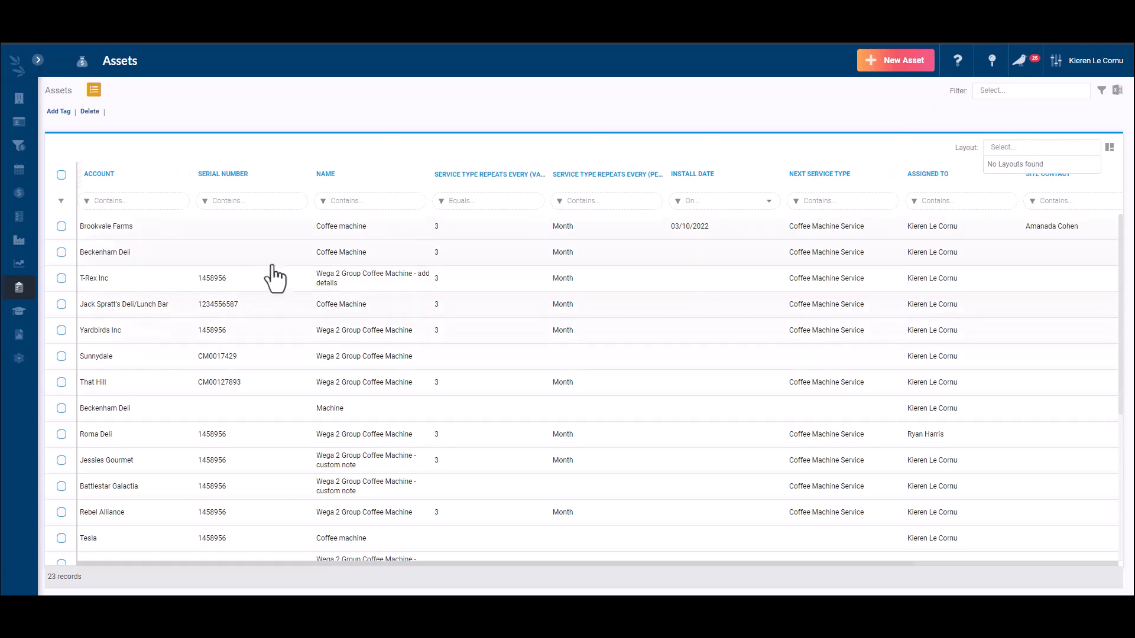
pyautogui.click(675, 92)
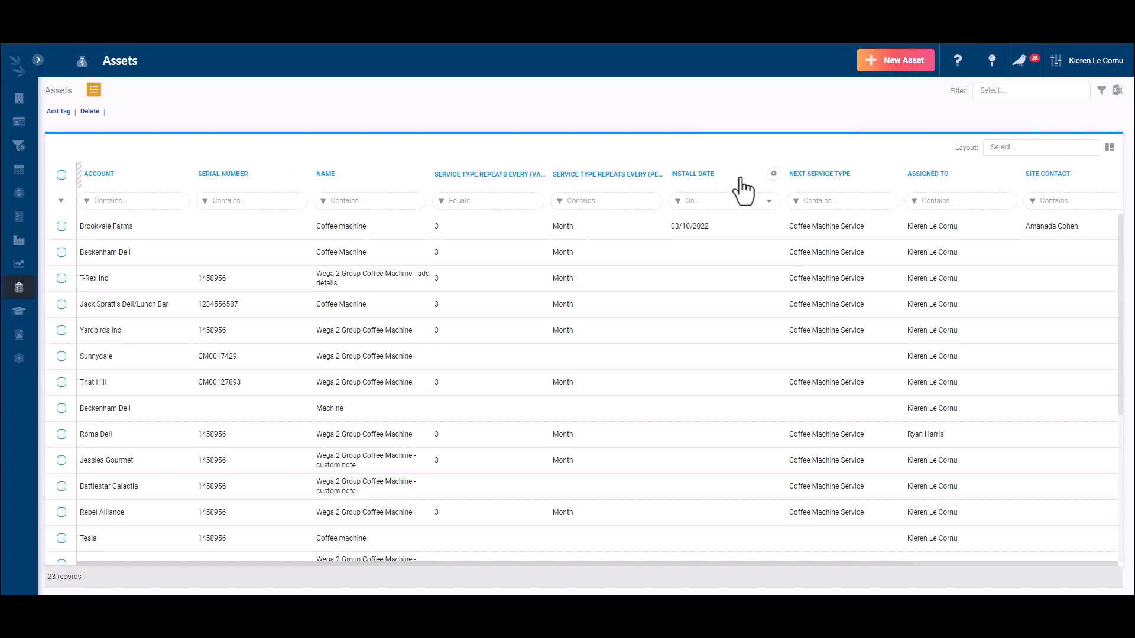
# Move the Install Date column between Serial Number and Name, and hide it from the assets list
pyautogui.moveTo(740, 184); pyautogui.dragTo(377, 182)
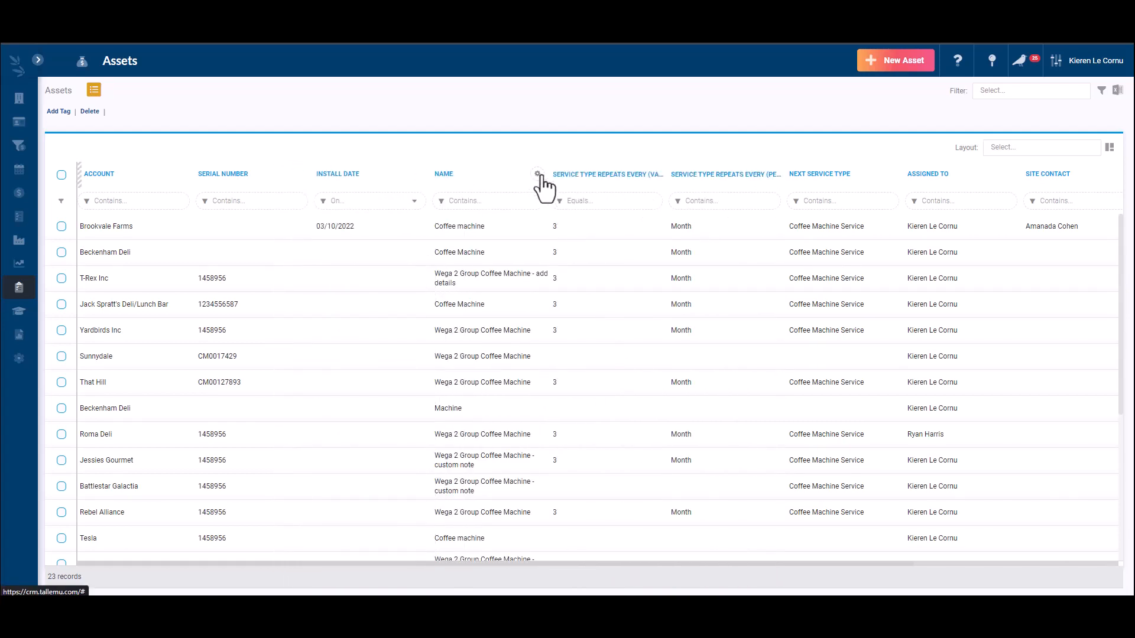
pyautogui.click(419, 175)
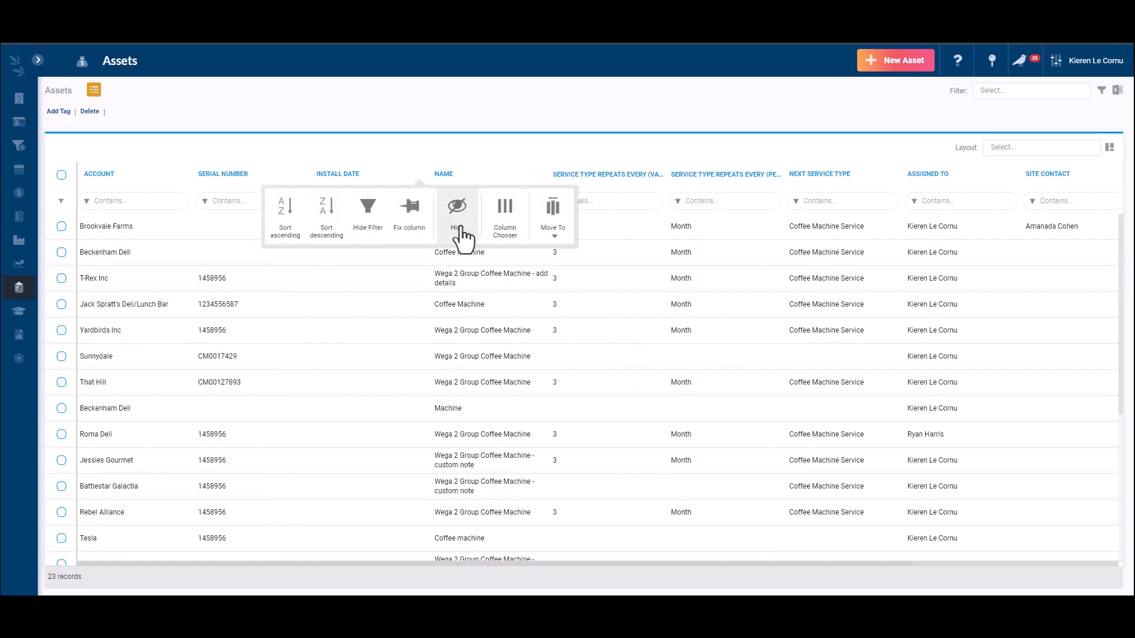
pyautogui.click(458, 233)
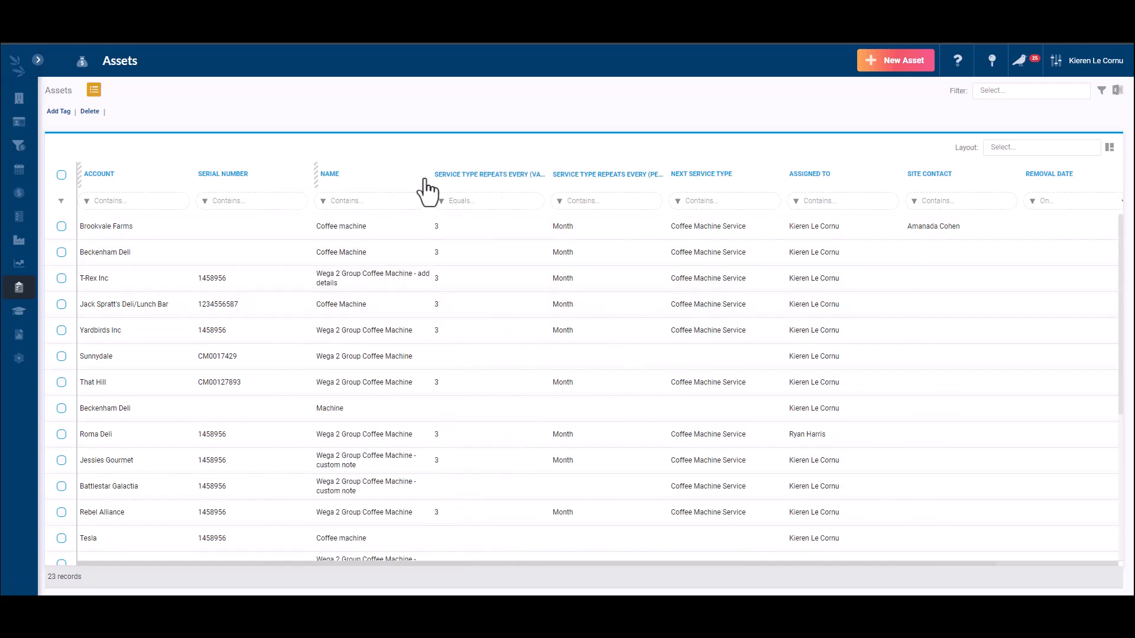
# Examine the columns available for the assets list, including the Site Contact sub-fields, and leave the column chooser without applying changes
pyautogui.click(419, 175)
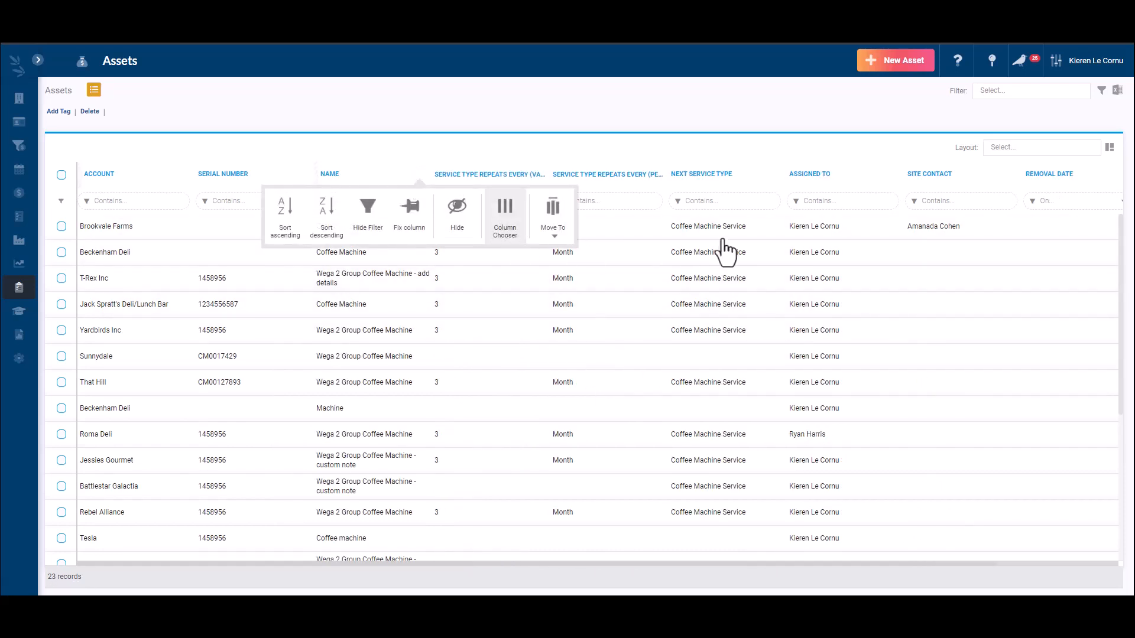
pyautogui.click(505, 219)
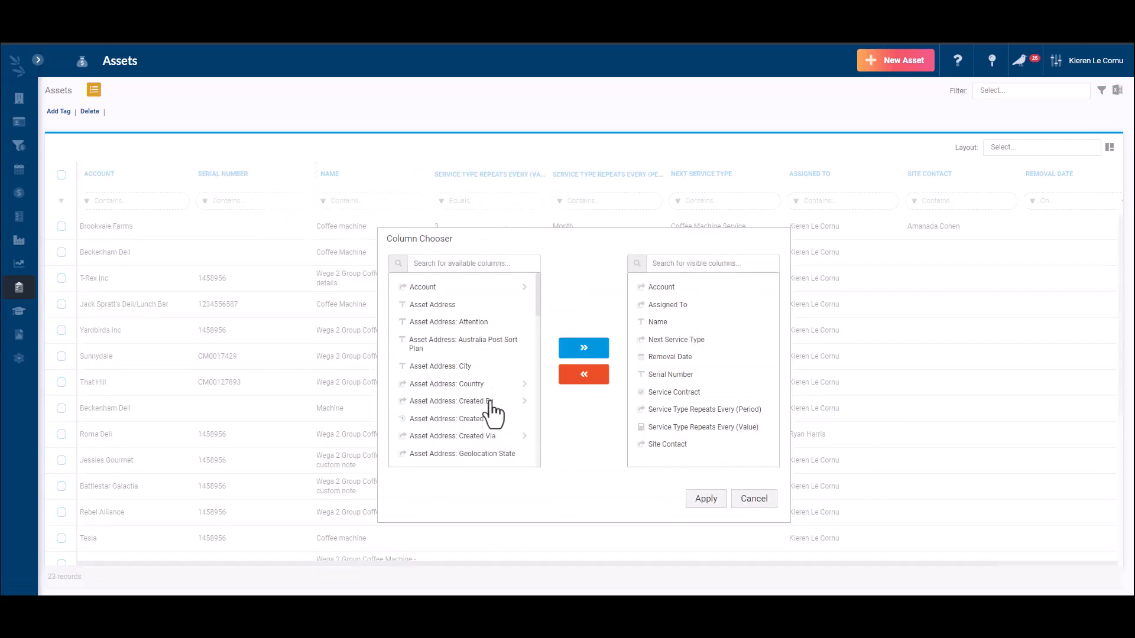
pyautogui.scroll(-5, 489, 393)
pyautogui.scroll(-10, 491, 378)
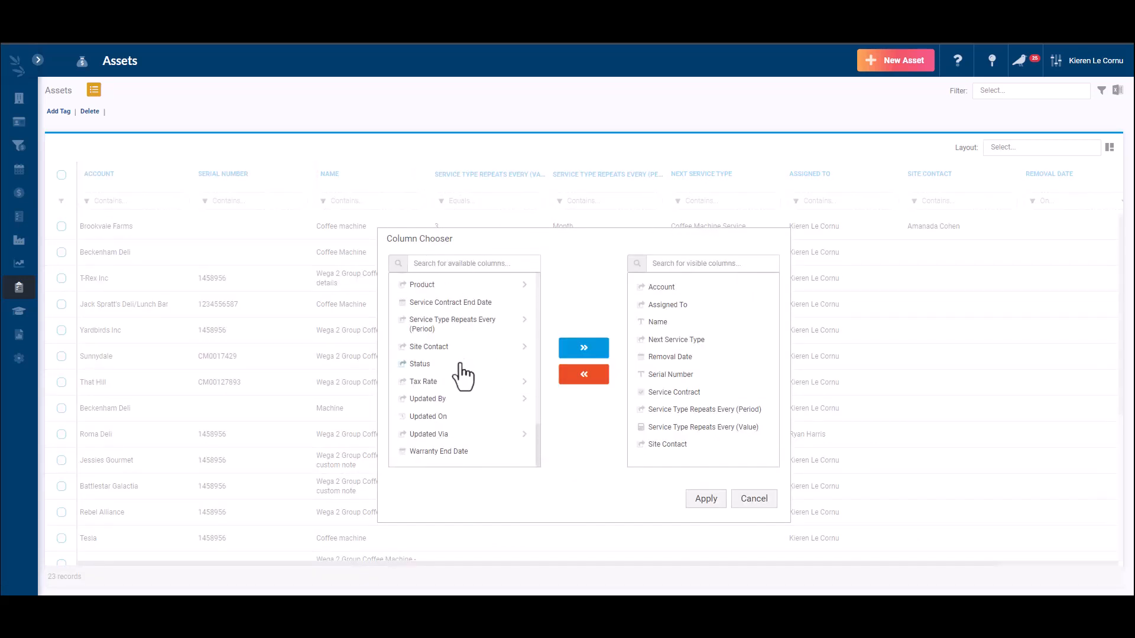
pyautogui.click(451, 352)
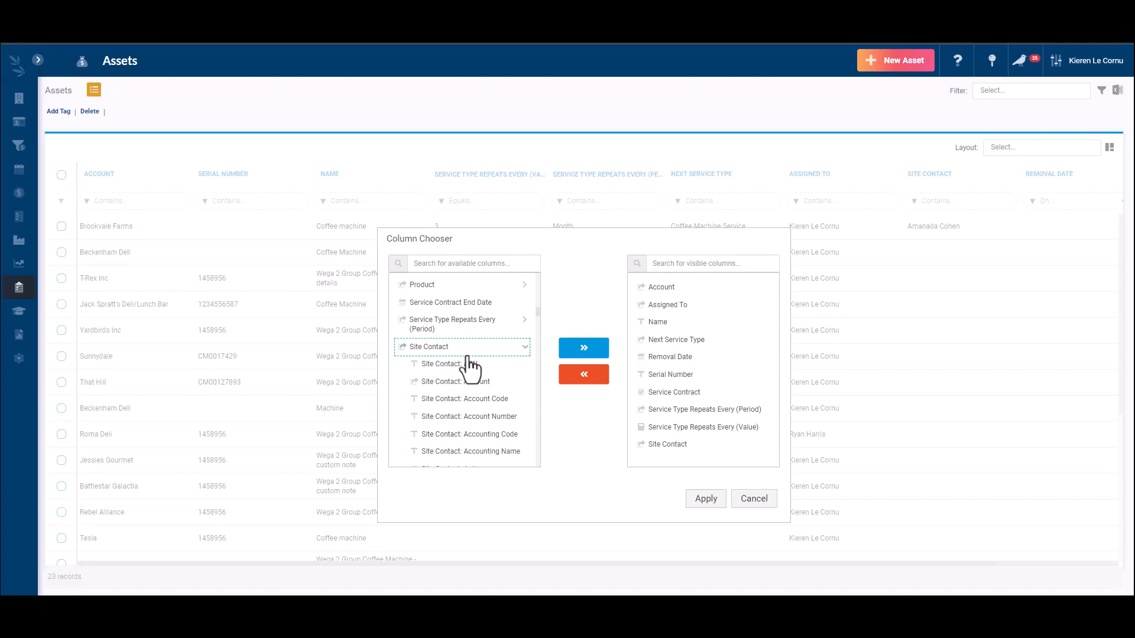
pyautogui.scroll(-3, 467, 366)
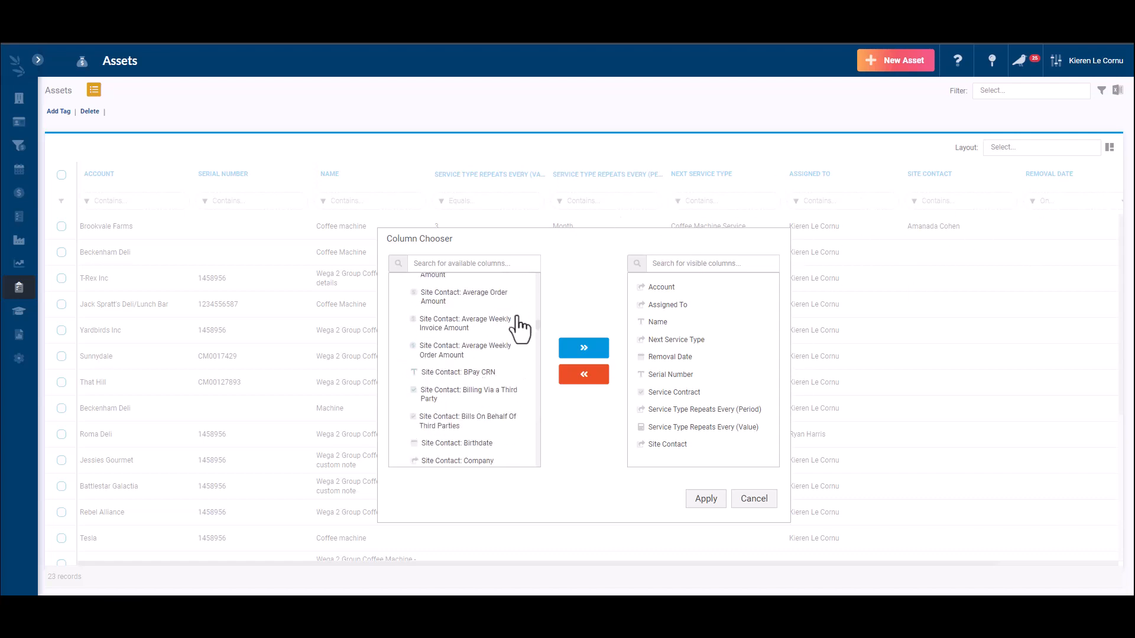
pyautogui.scroll(15, 475, 385)
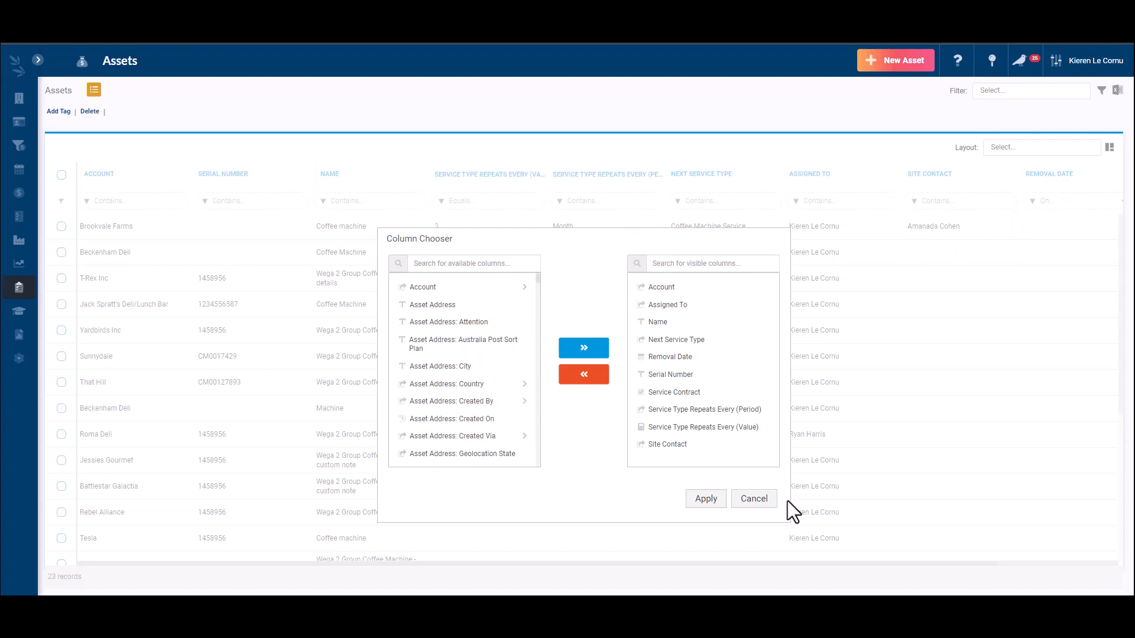
pyautogui.click(763, 502)
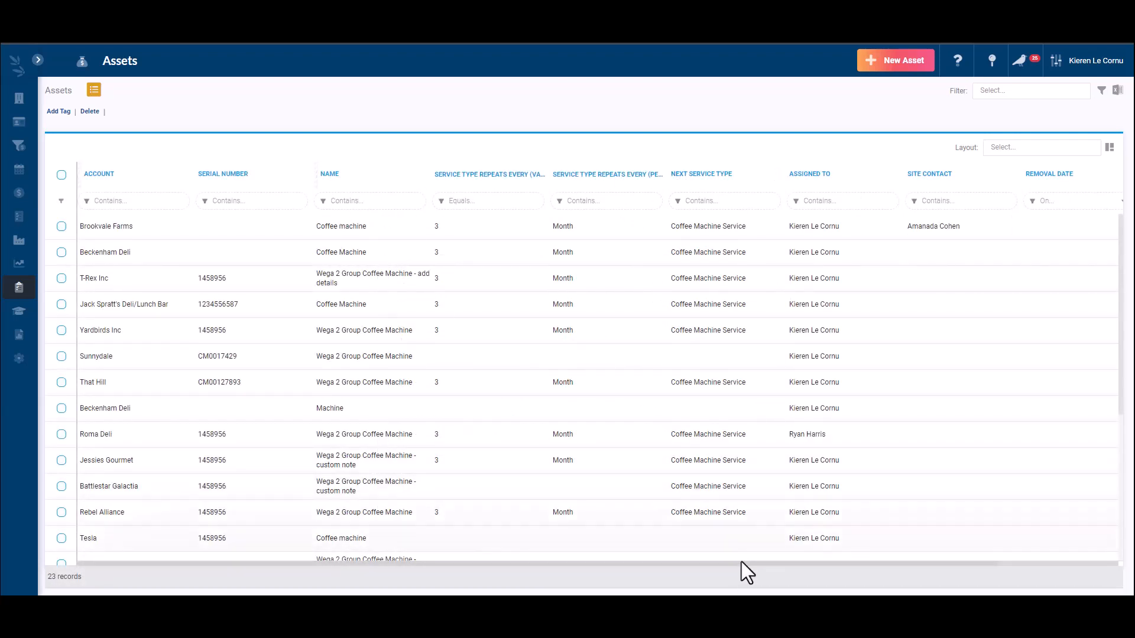
# Search the available columns for "install" and restore Install Date to the assets list's visible columns
pyautogui.moveTo(741, 563); pyautogui.dragTo(512, 558)
pyautogui.click(774, 173)
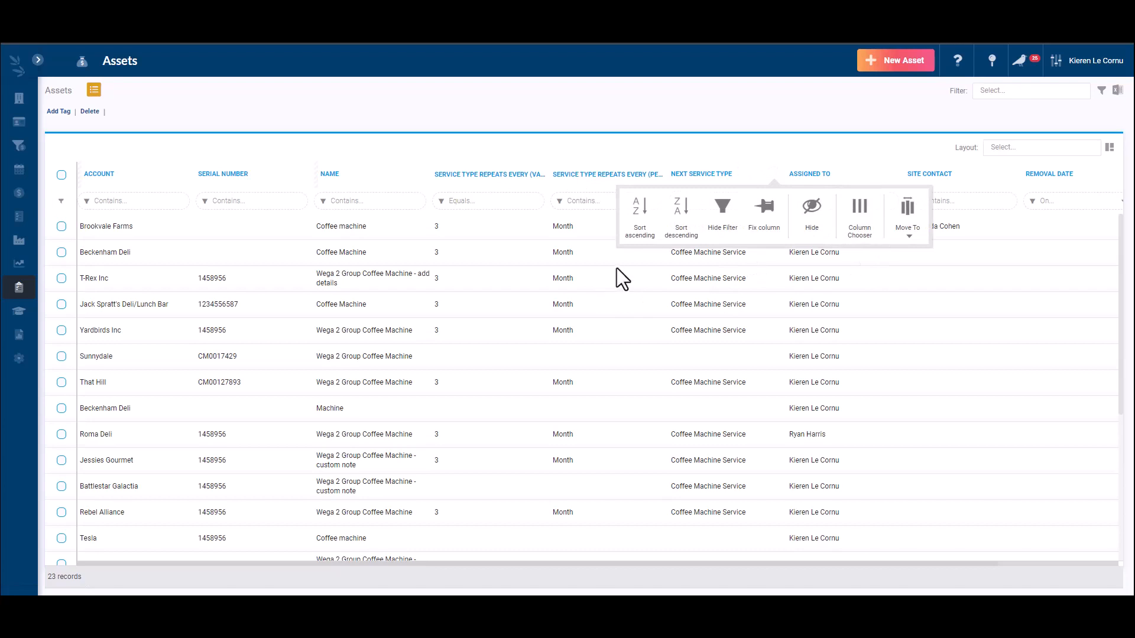
pyautogui.click(859, 216)
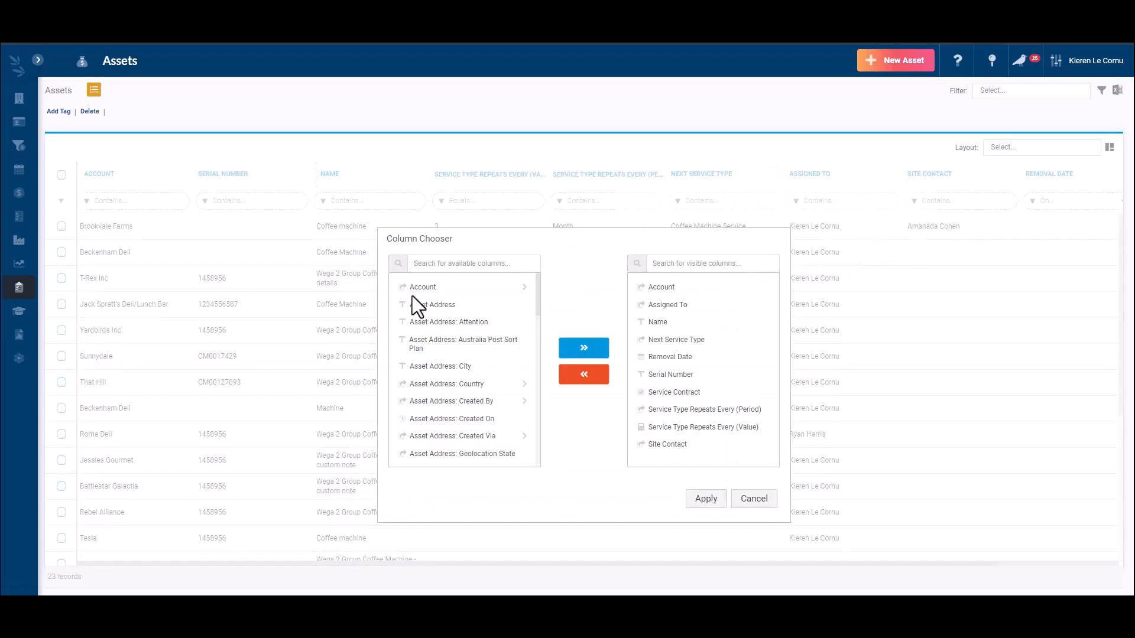
pyautogui.click(431, 264)
pyautogui.write('date')
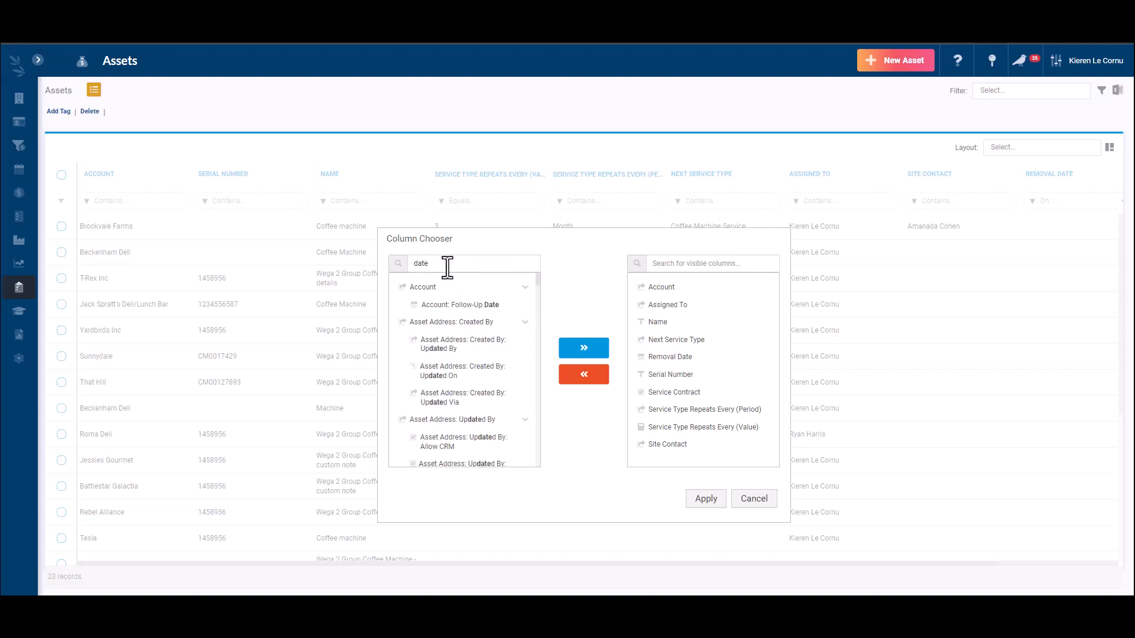
pyautogui.write('install')
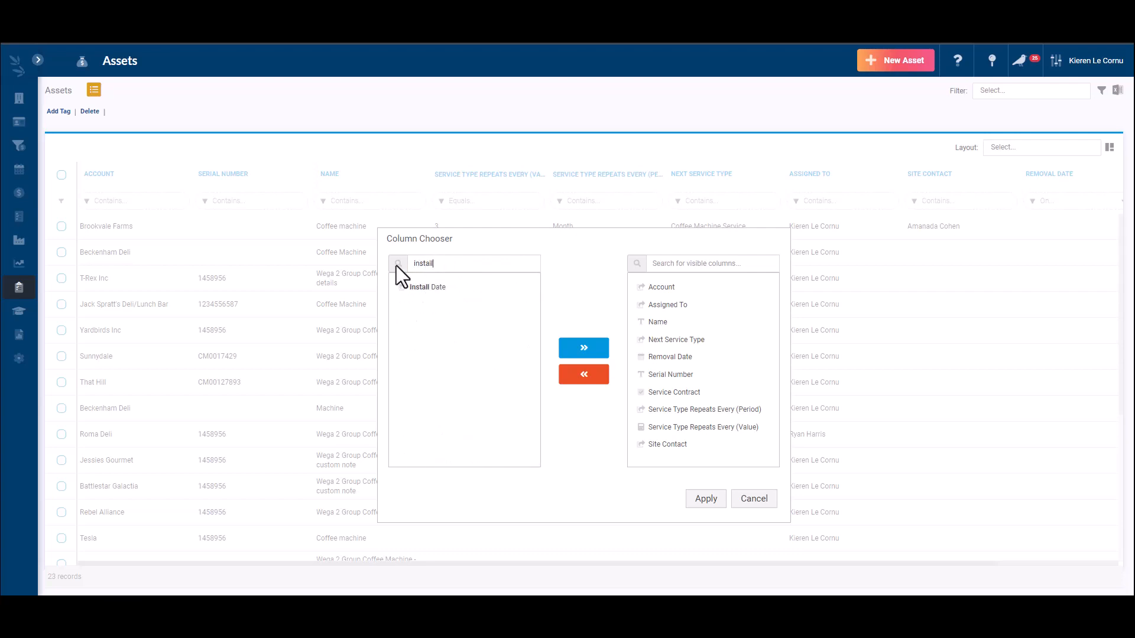
pyautogui.click(452, 289)
pyautogui.click(583, 348)
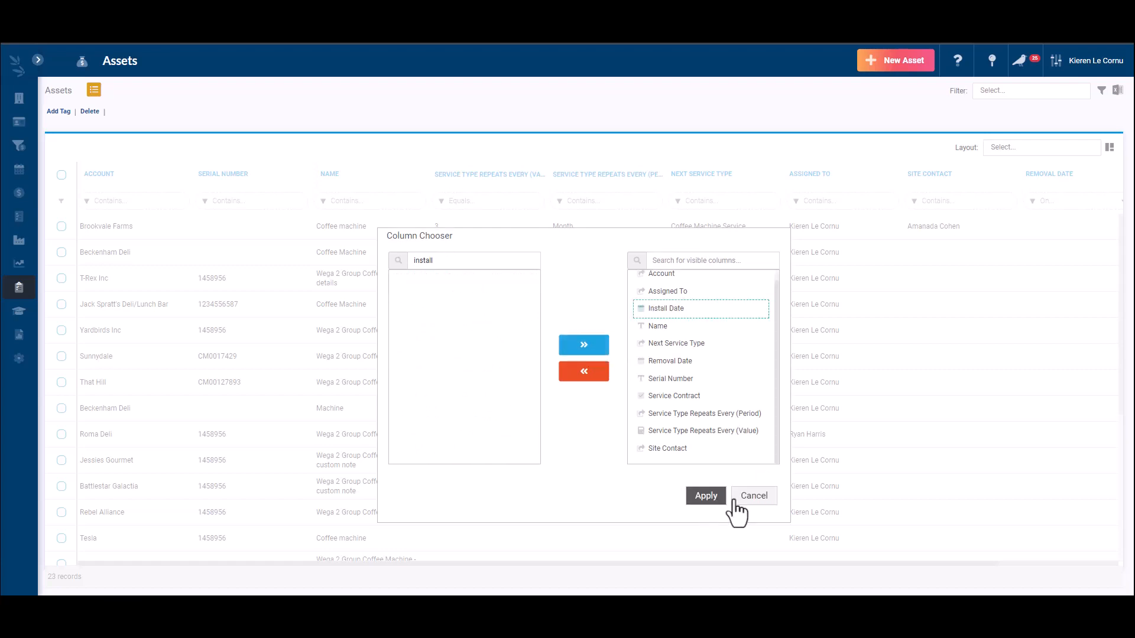
pyautogui.click(709, 500)
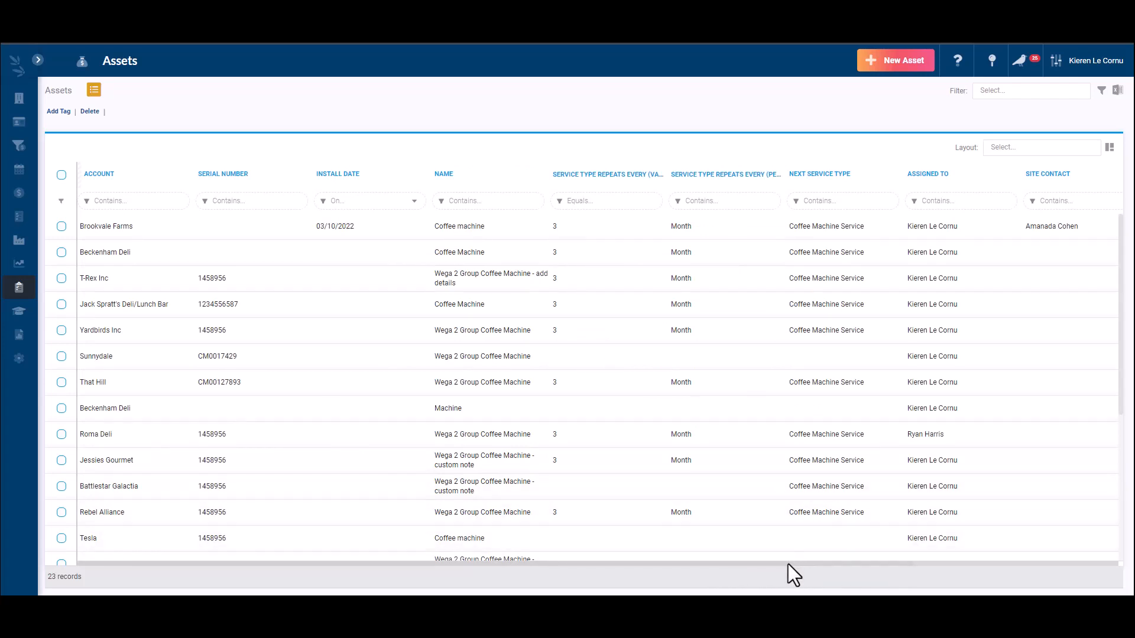
# Review the remaining asset columns, search the available columns for "insta", and cancel the column chooser
pyautogui.moveTo(788, 564); pyautogui.dragTo(1012, 565)
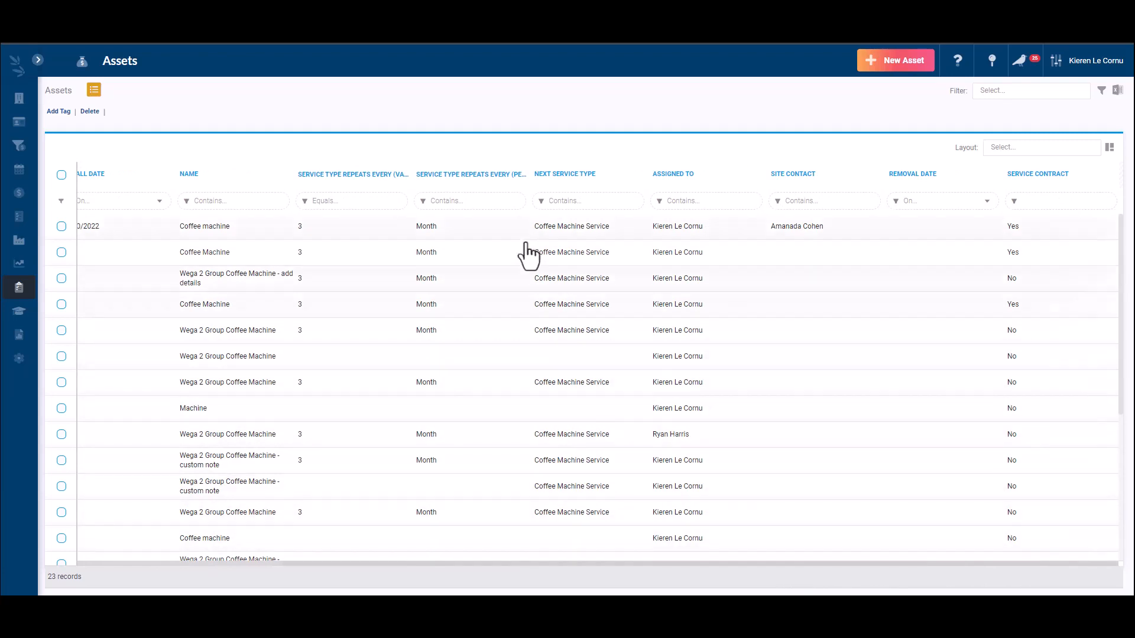
pyautogui.click(636, 175)
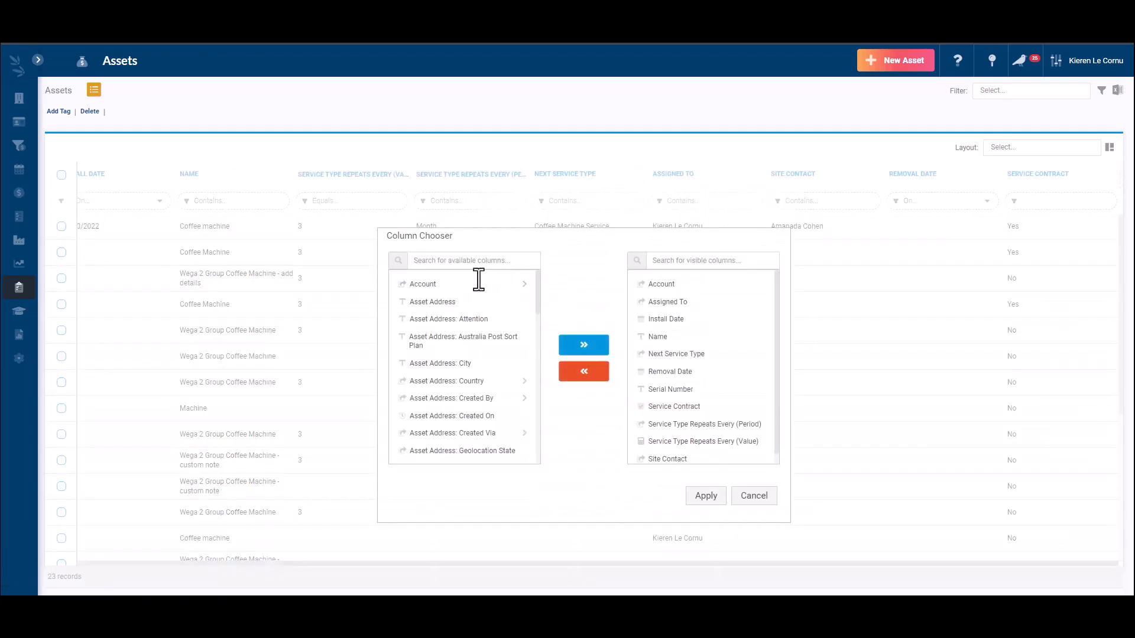
pyautogui.write('9ijns')
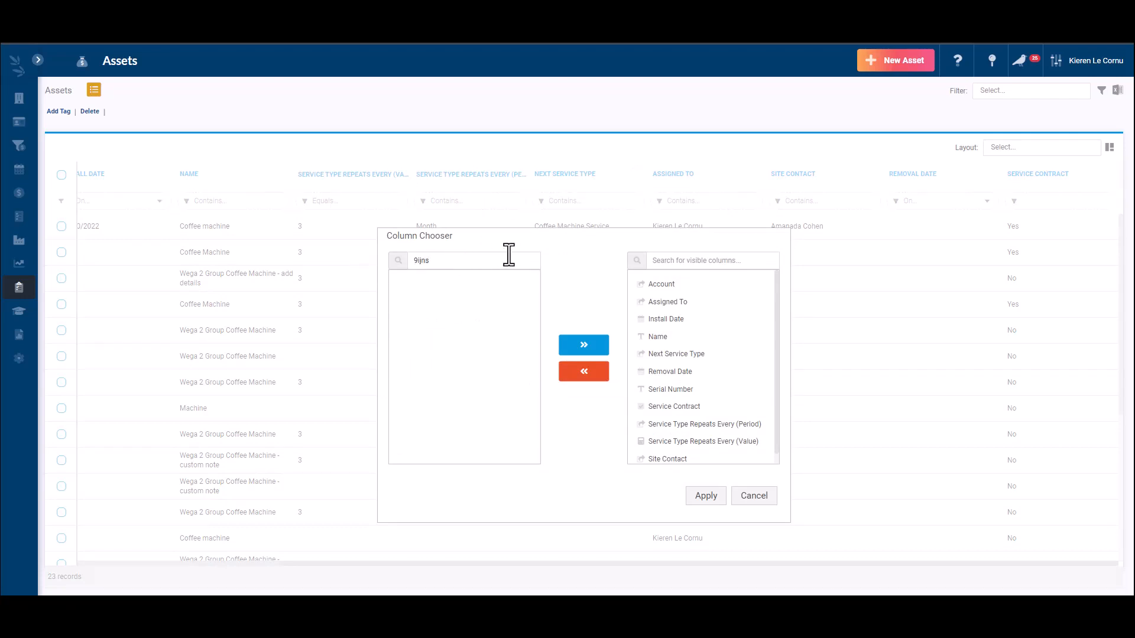
pyautogui.moveTo(509, 255); pyautogui.dragTo(394, 262)
pyautogui.press('BackSpace')
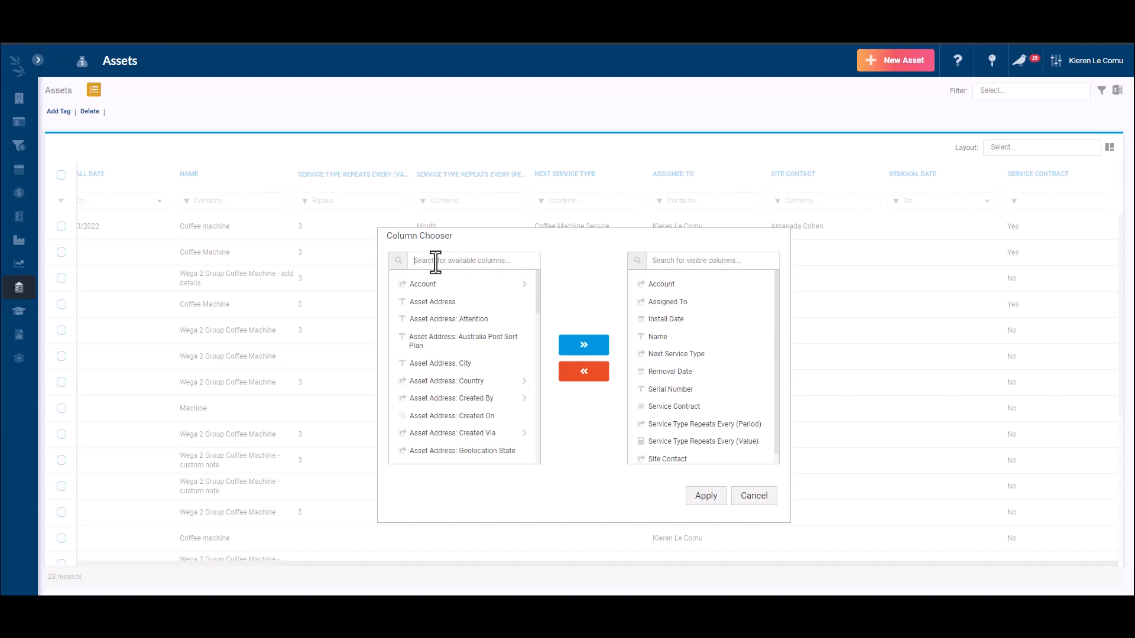
pyautogui.write('instal')
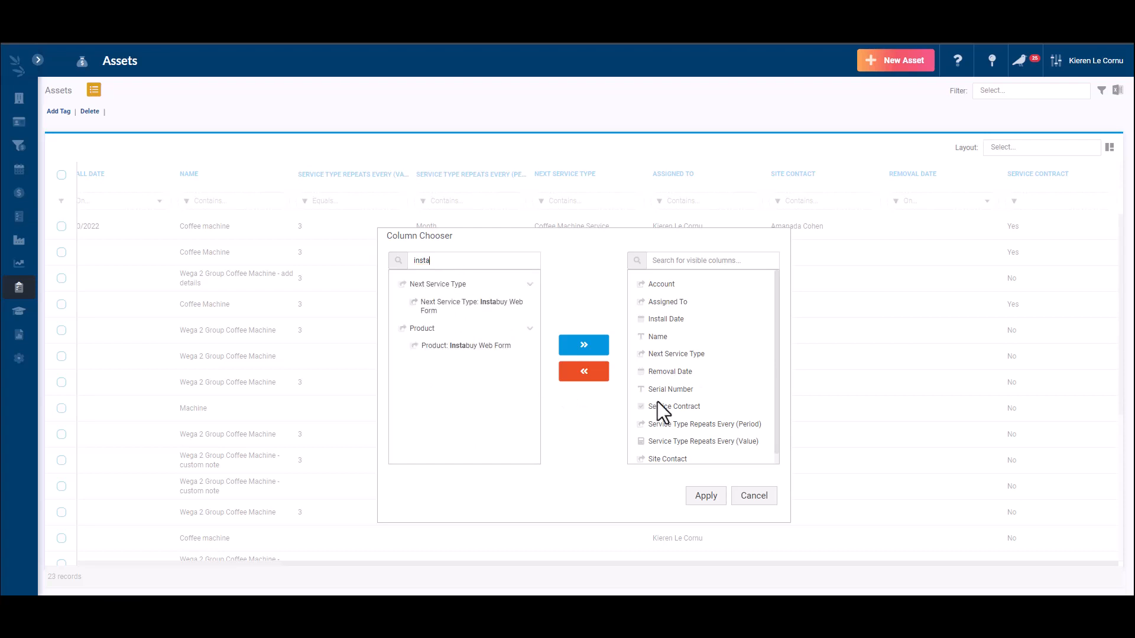
pyautogui.click(751, 498)
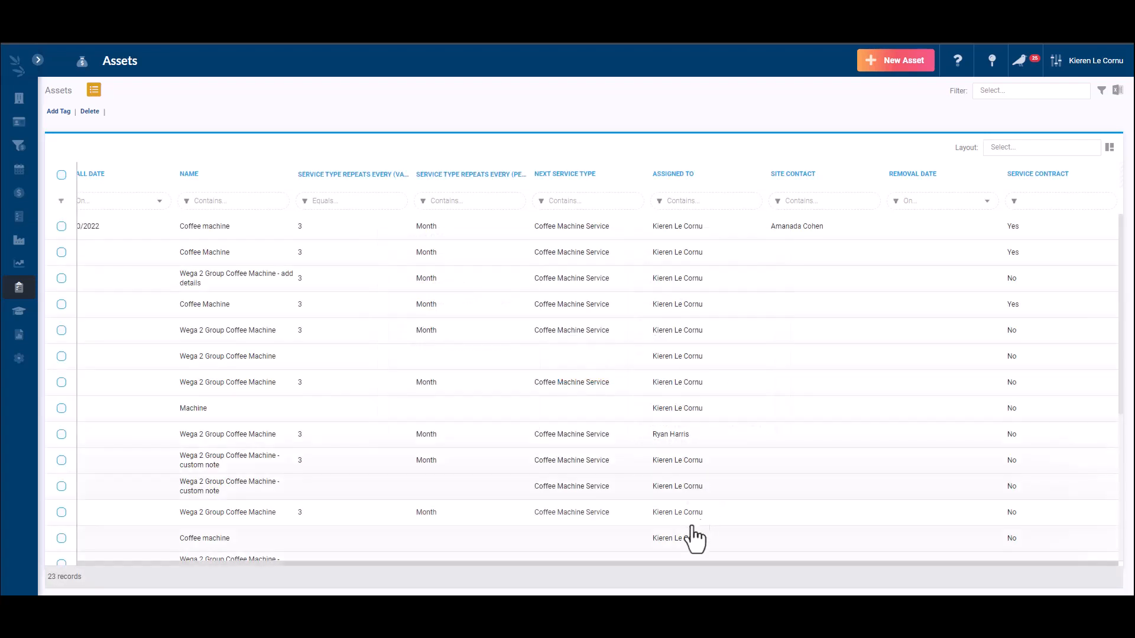
pyautogui.moveTo(526, 565); pyautogui.dragTo(269, 565)
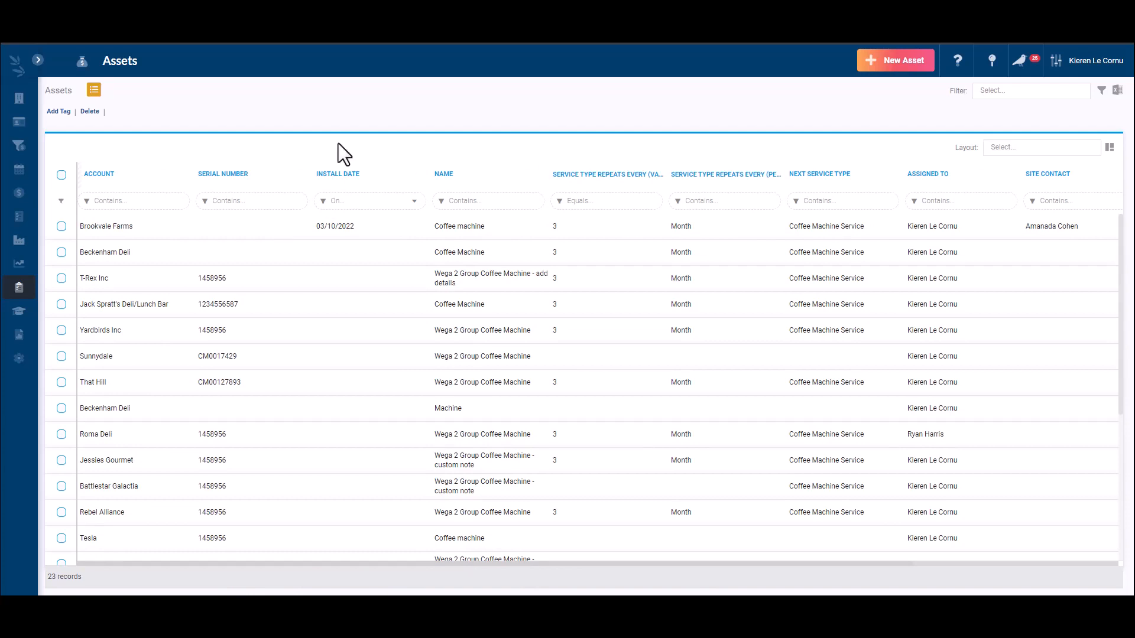
# Sort the assets list by Install Date, switching between ascending and descending and ending in descending order
pyautogui.click(360, 177)
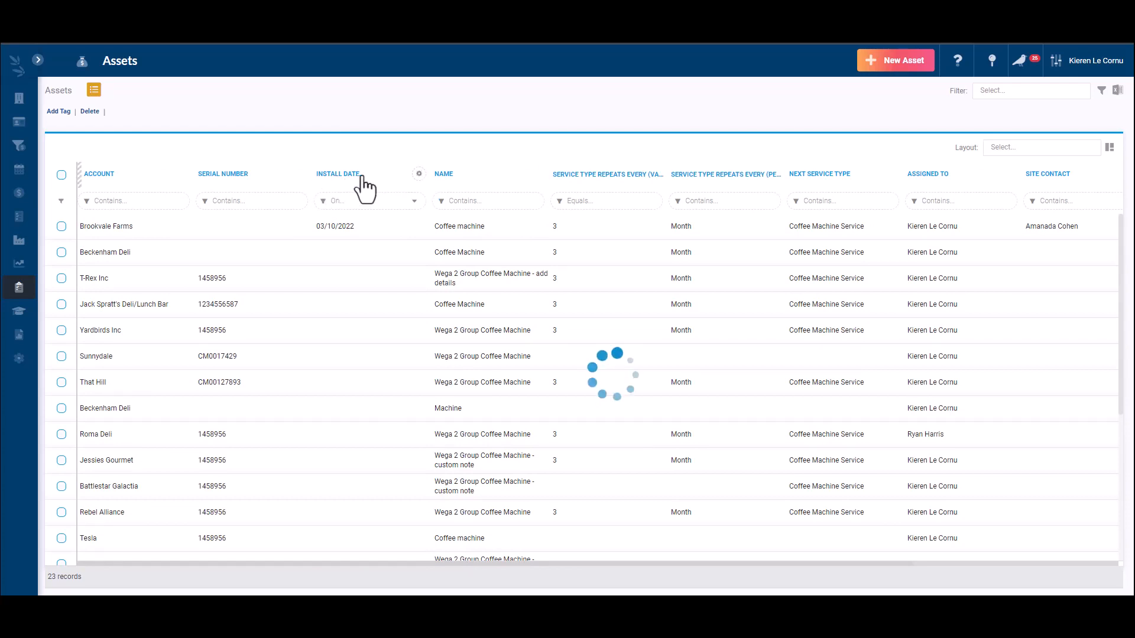
pyautogui.click(392, 179)
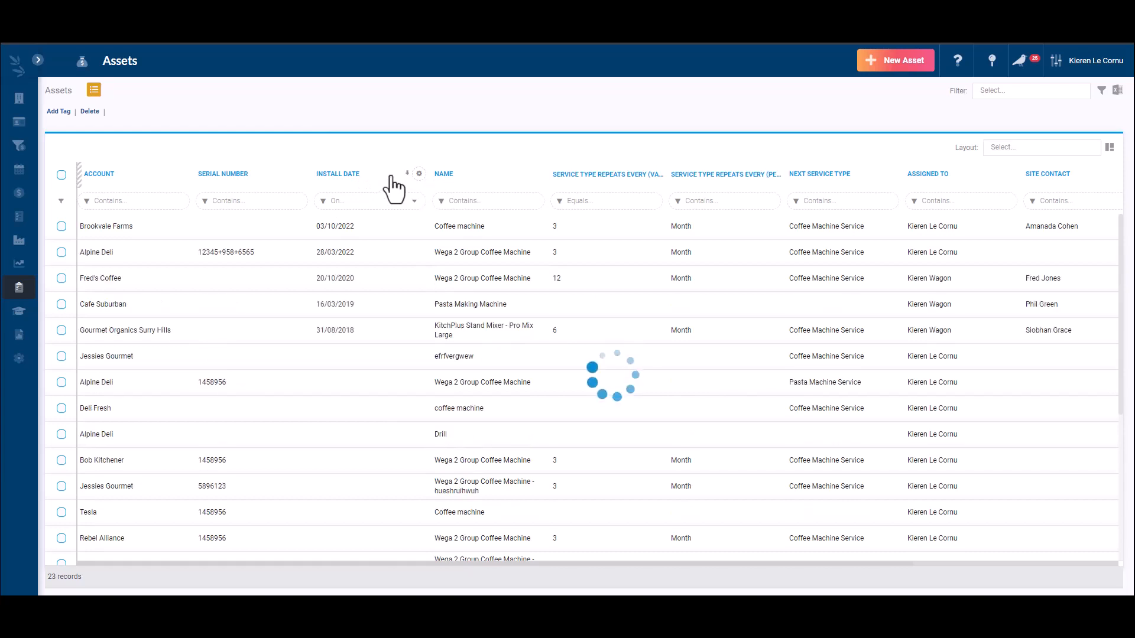
pyautogui.click(381, 180)
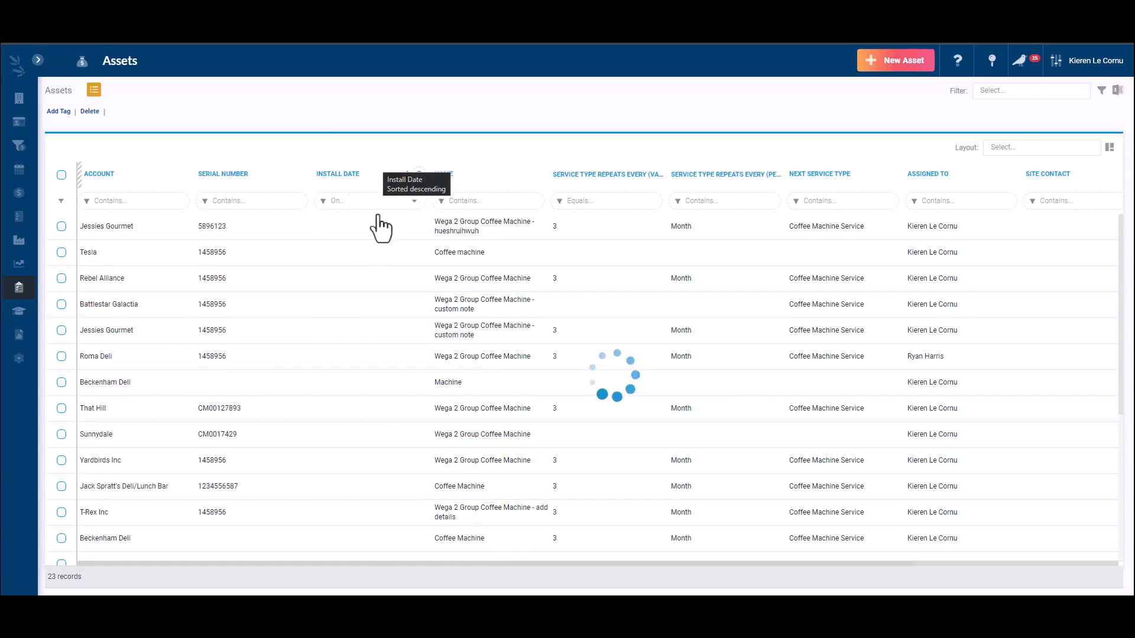
# Review the filter conditions offered for the assets list's Install Date column and leave without applying one
pyautogui.click(325, 206)
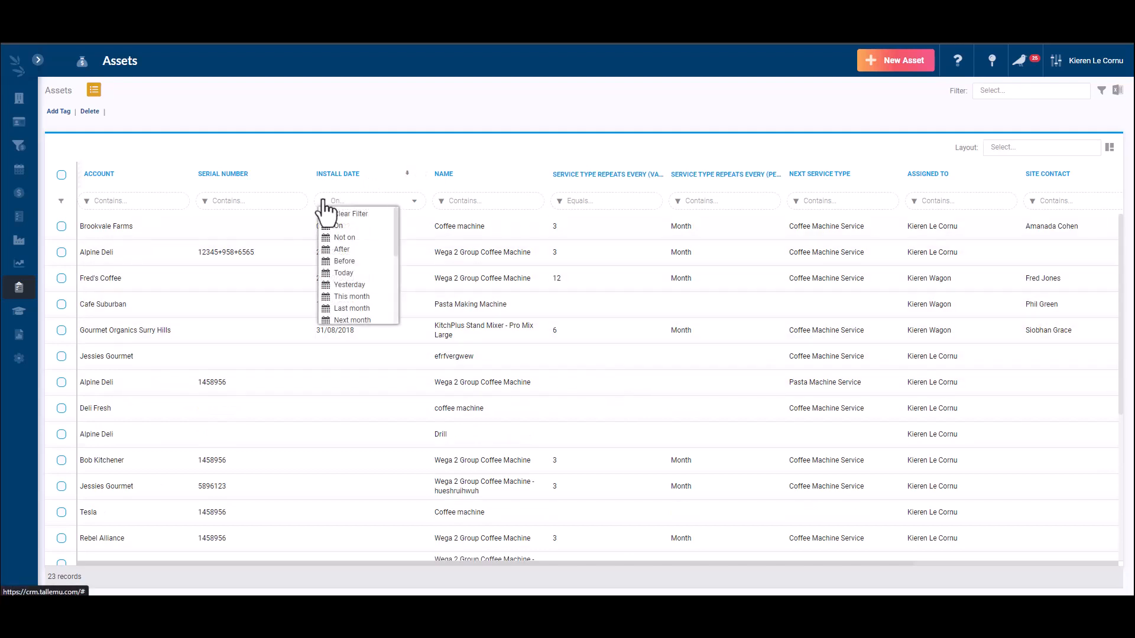
pyautogui.scroll(-3, 358, 272)
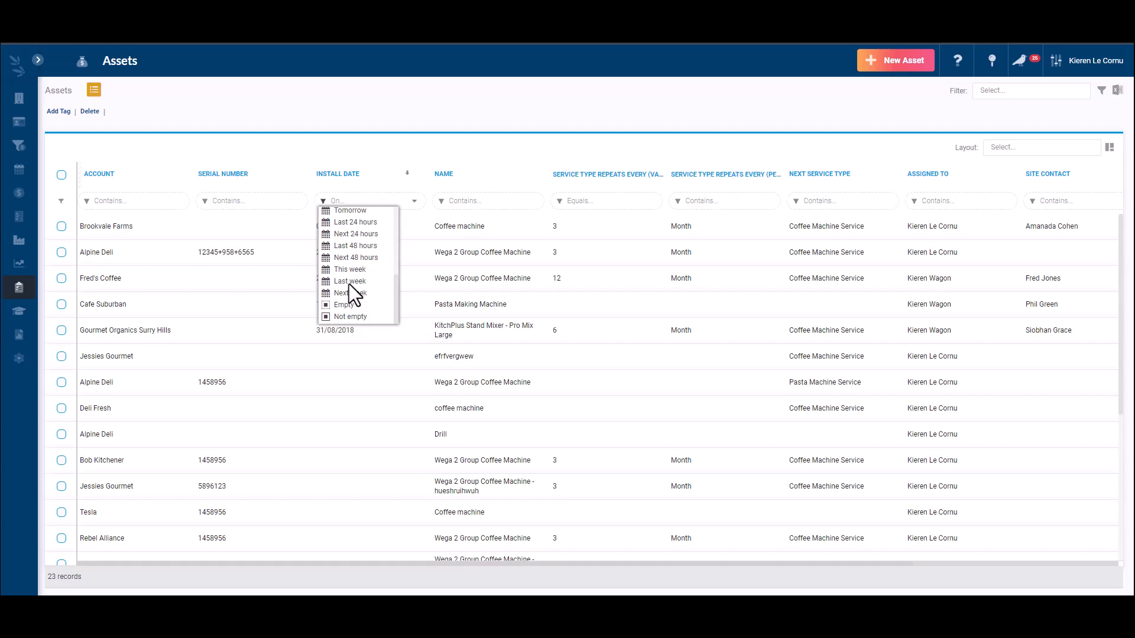
pyautogui.scroll(3, 348, 287)
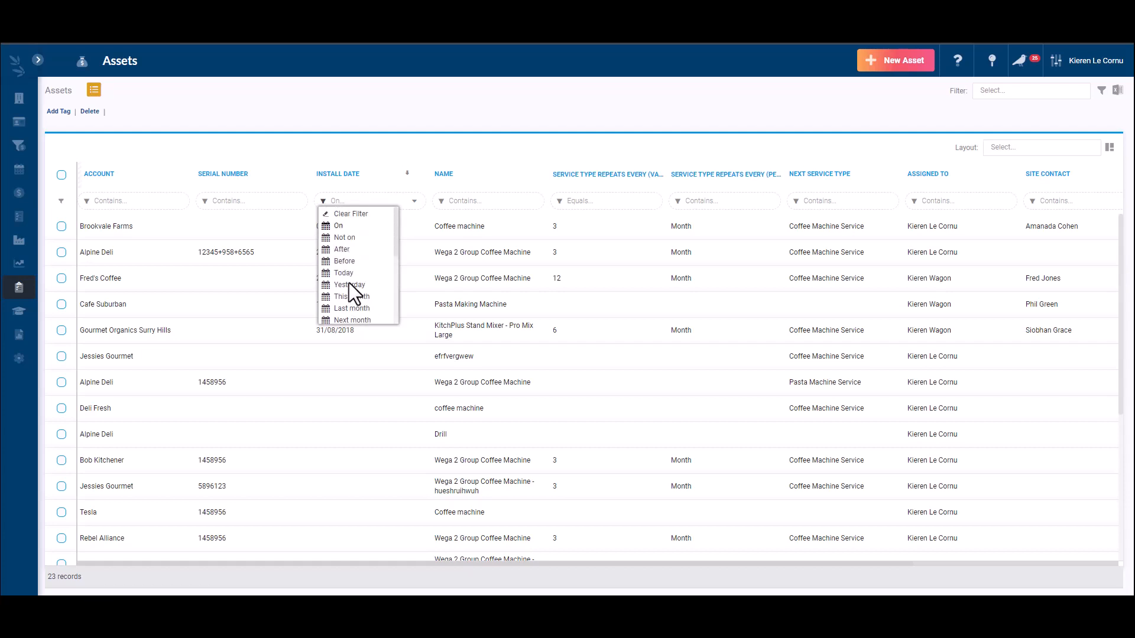
pyautogui.click(494, 144)
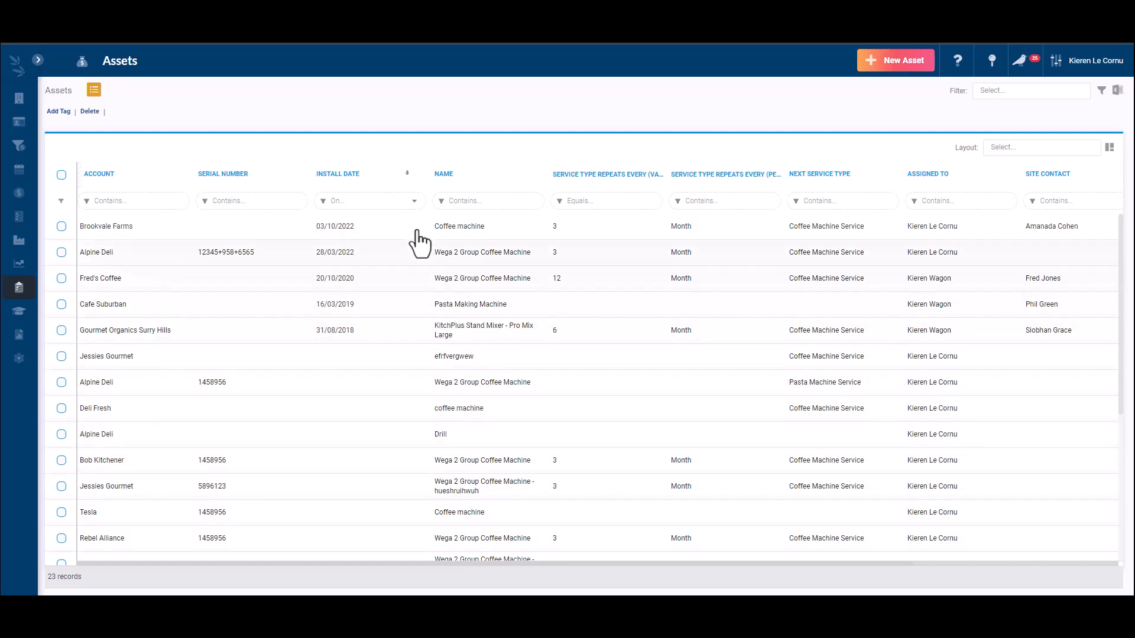
# Open the Brookvale Farms coffee machine asset and view its service schedule
pyautogui.click(535, 231)
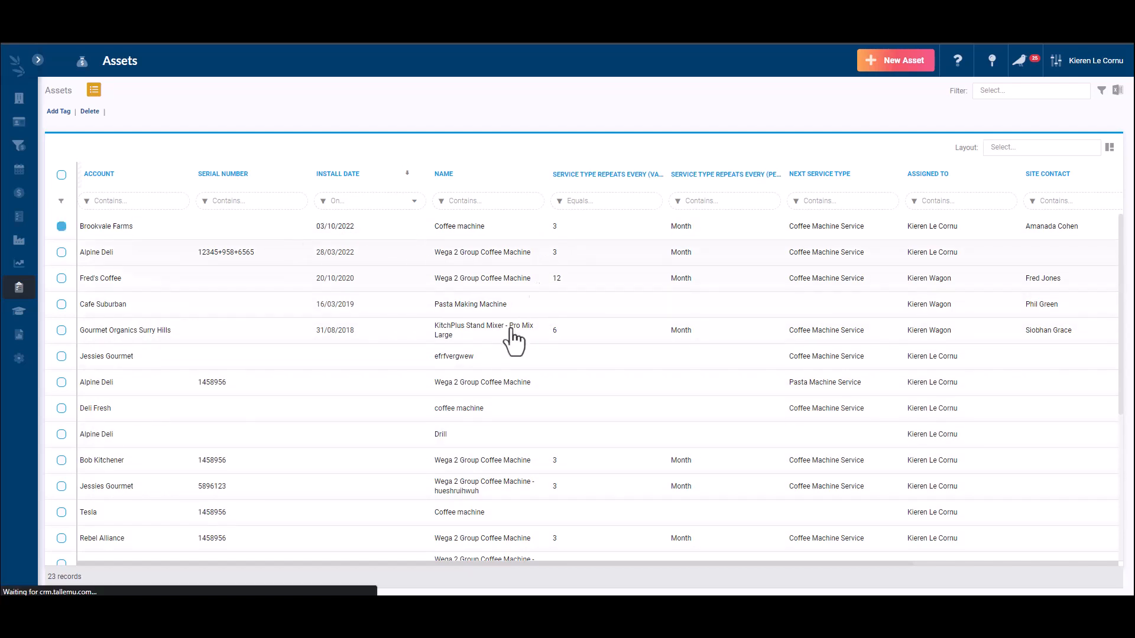
pyautogui.scroll(-8, 233, 357)
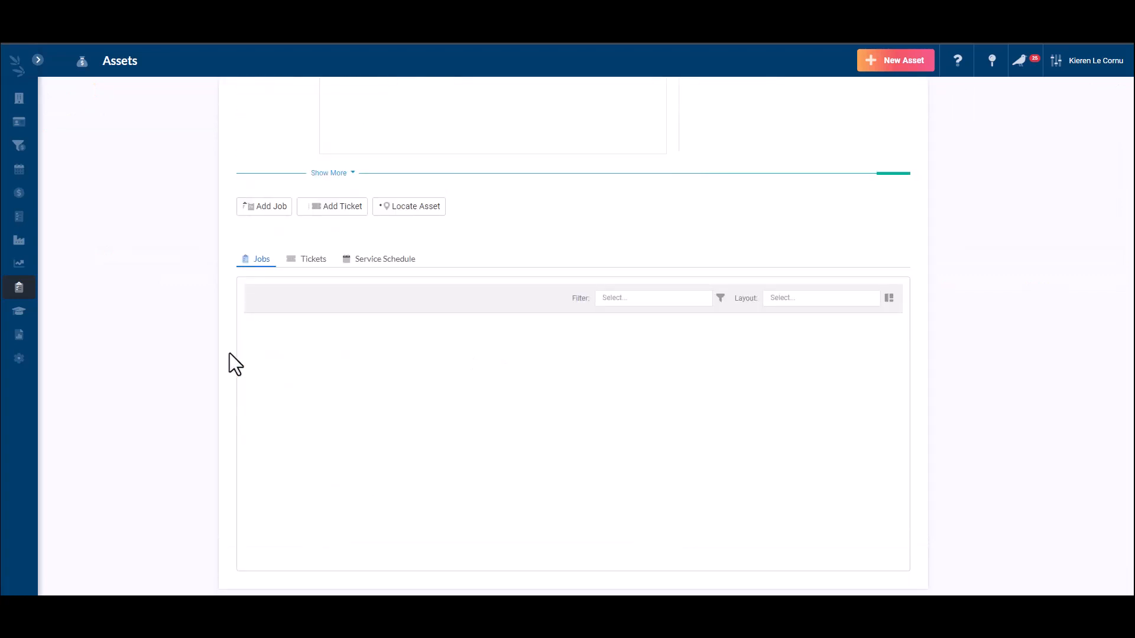
pyautogui.click(383, 263)
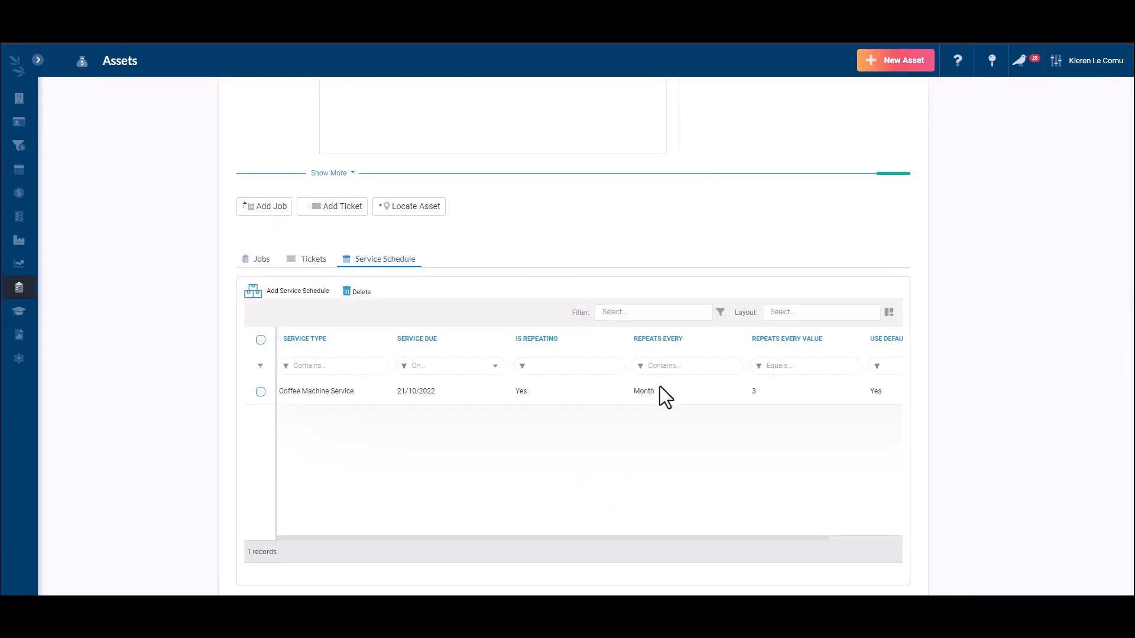
# Open the tickets list and view the details of the Coffee machine issue ticket for Fred's Coffee
pyautogui.click(38, 286)
pyautogui.click(89, 316)
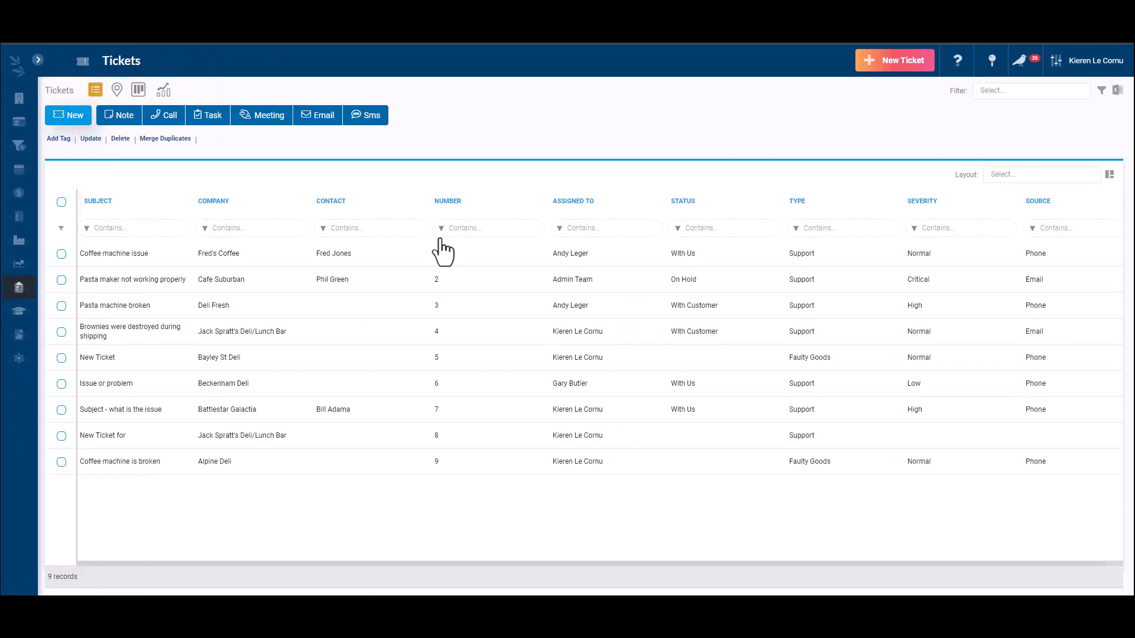
pyautogui.click(440, 244)
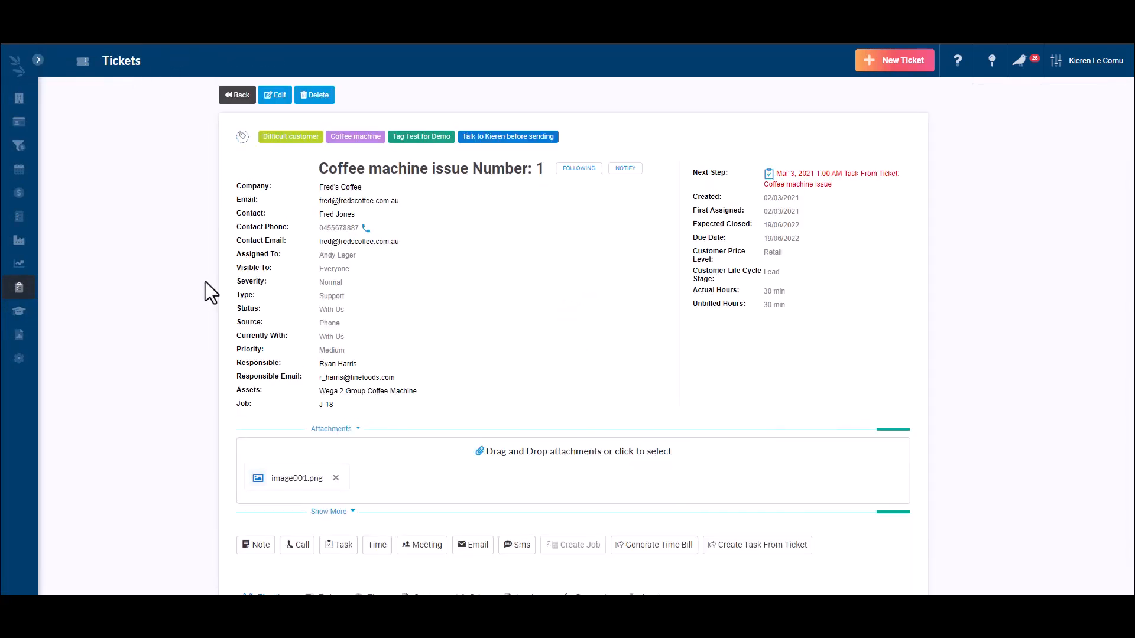
pyautogui.scroll(-4, 204, 282)
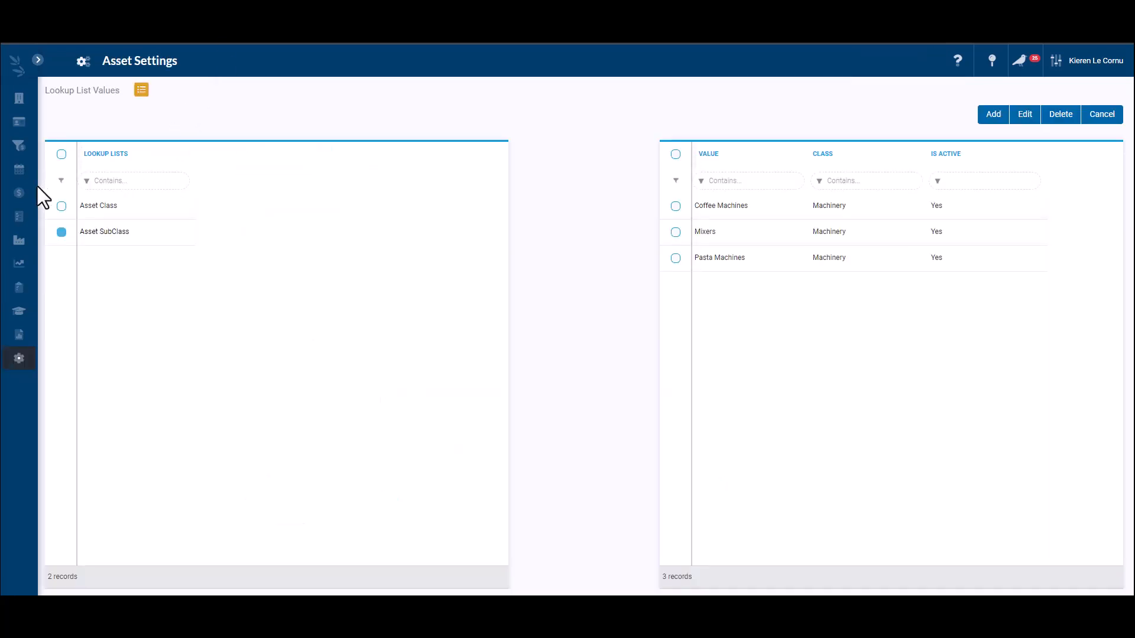
# Go to the sales orders and show them in list view
pyautogui.moveTo(38, 208)
pyautogui.scroll(10, 70, 219)
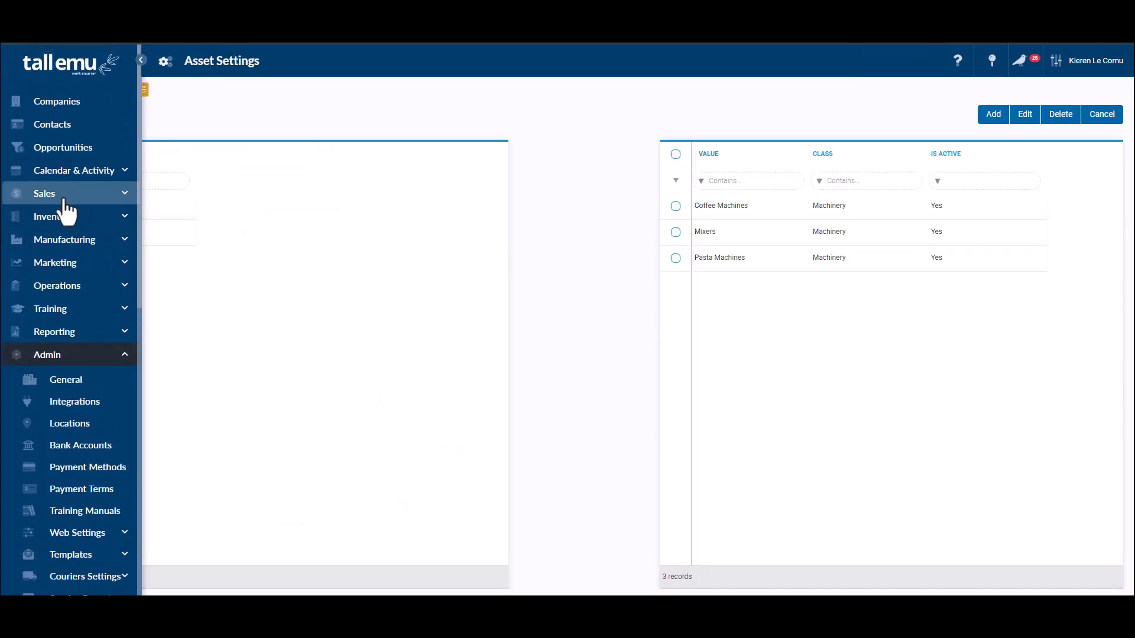
pyautogui.click(63, 200)
pyautogui.click(65, 218)
pyautogui.click(65, 238)
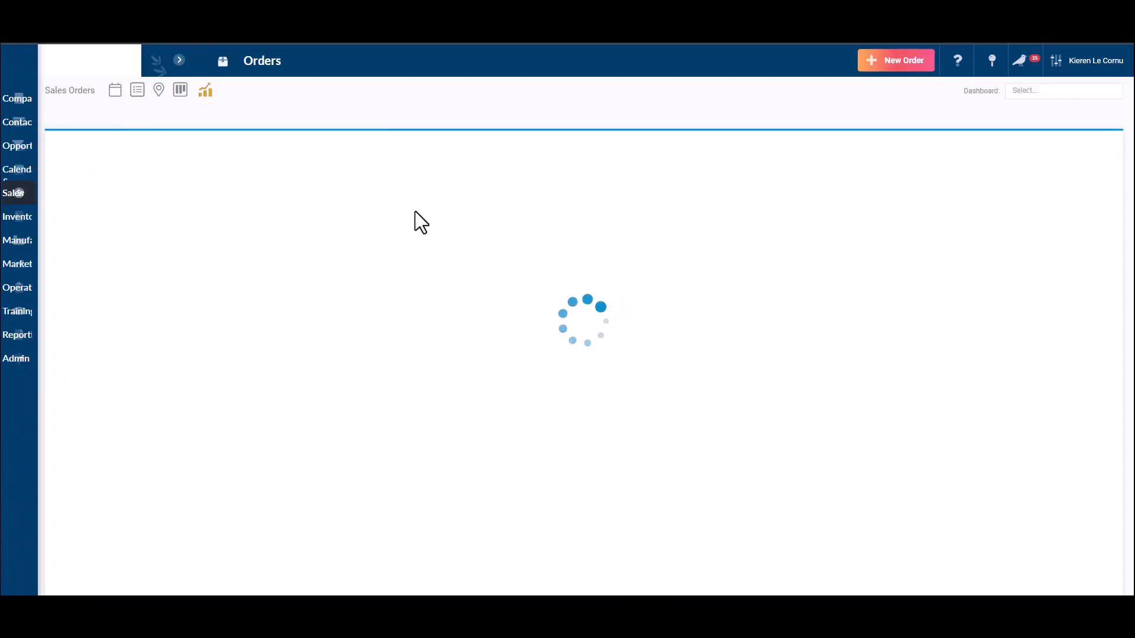
pyautogui.click(137, 90)
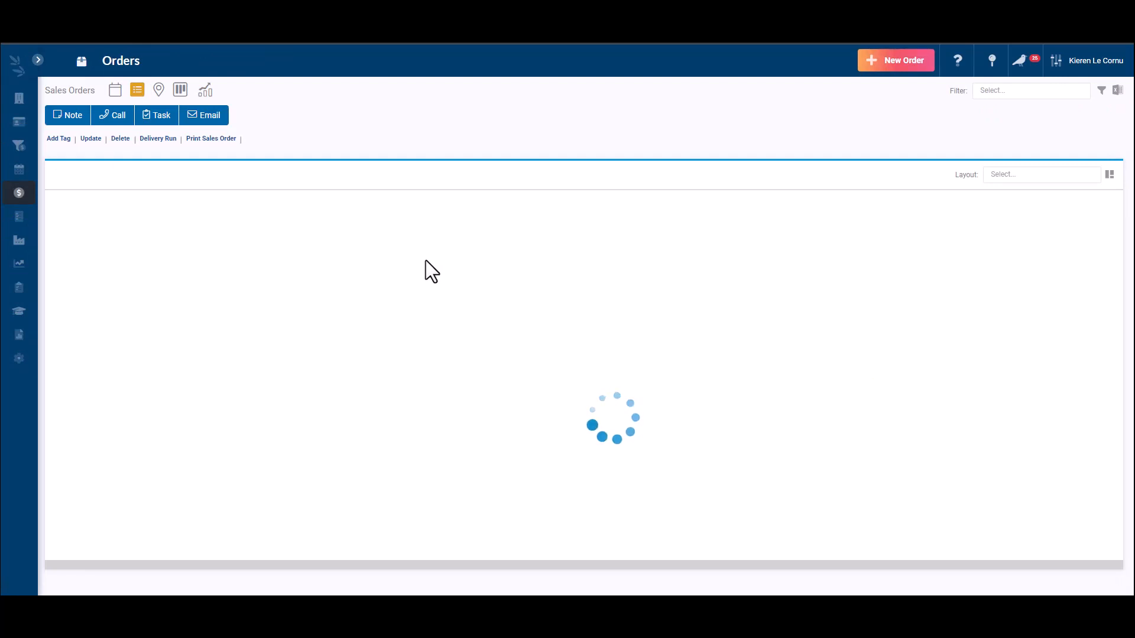
# Open the first sales order and examine what can be generated from it, including a Job
pyautogui.click(607, 257)
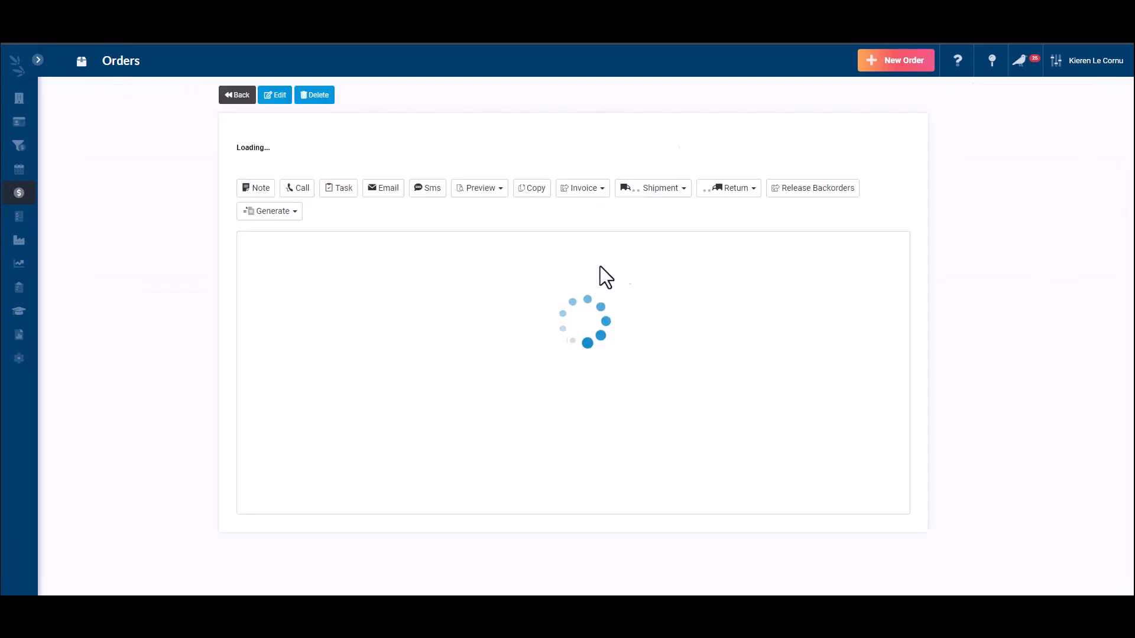
pyautogui.scroll(-4, 254, 260)
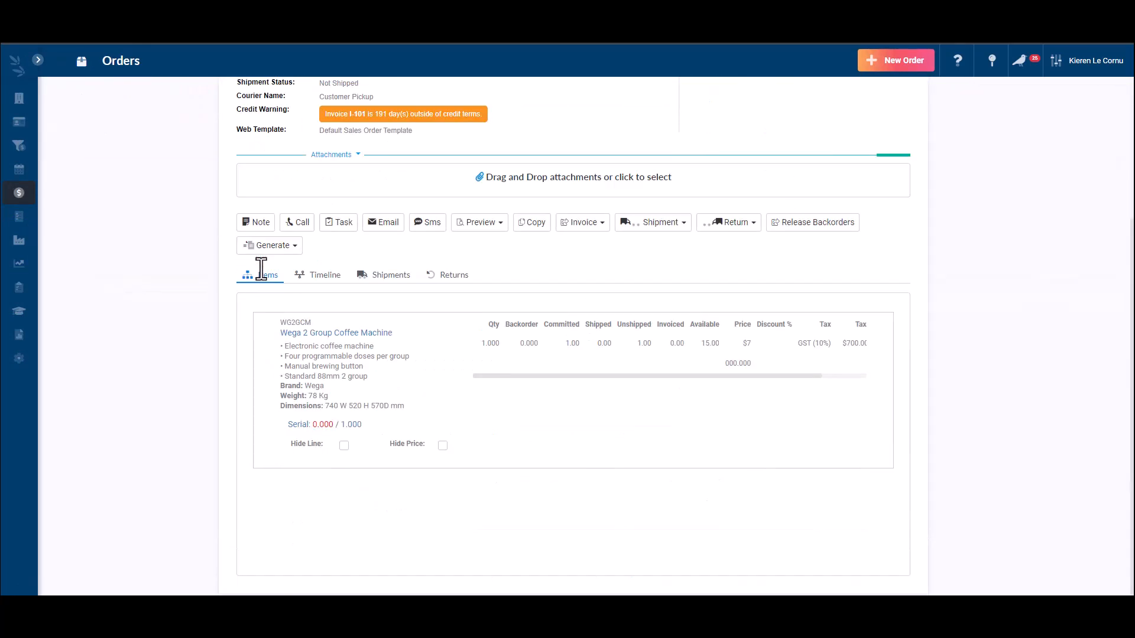
pyautogui.click(295, 246)
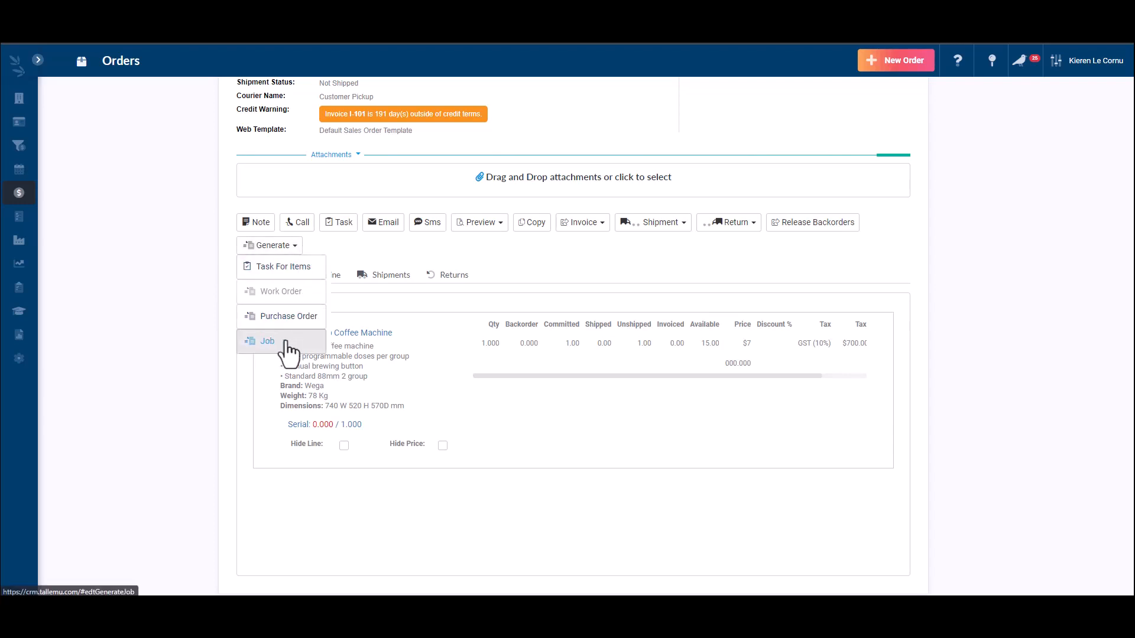
pyautogui.click(248, 341)
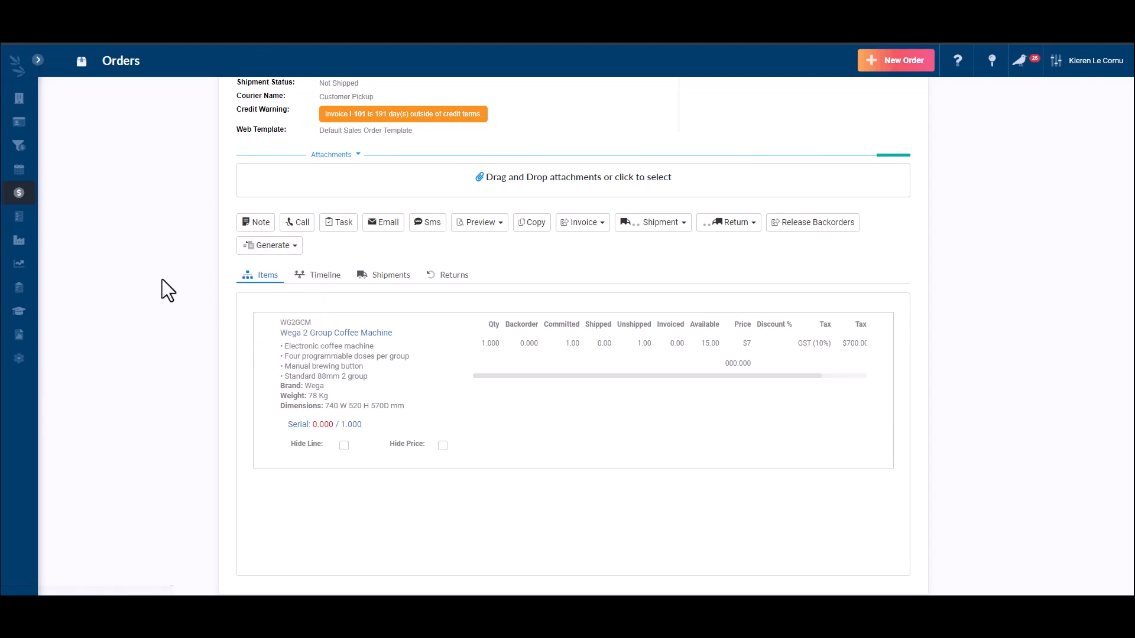
# Open the sales order's customer company record, Andy Enterprises, and bring up its related jobs
pyautogui.scroll(5, 162, 278)
pyautogui.click(344, 188)
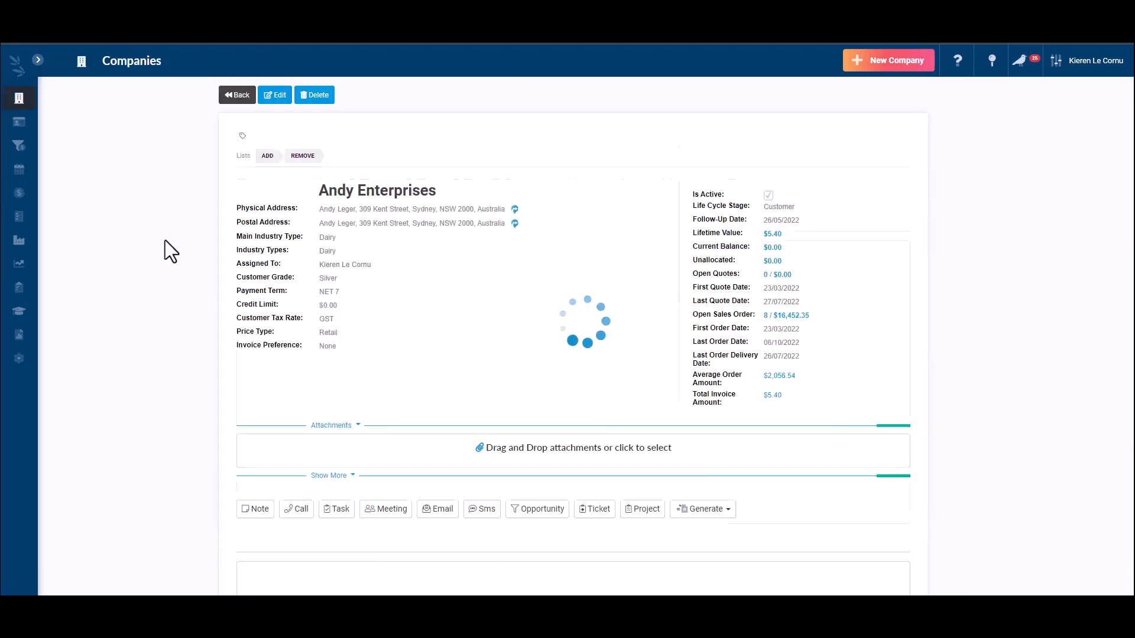
pyautogui.scroll(-4, 475, 271)
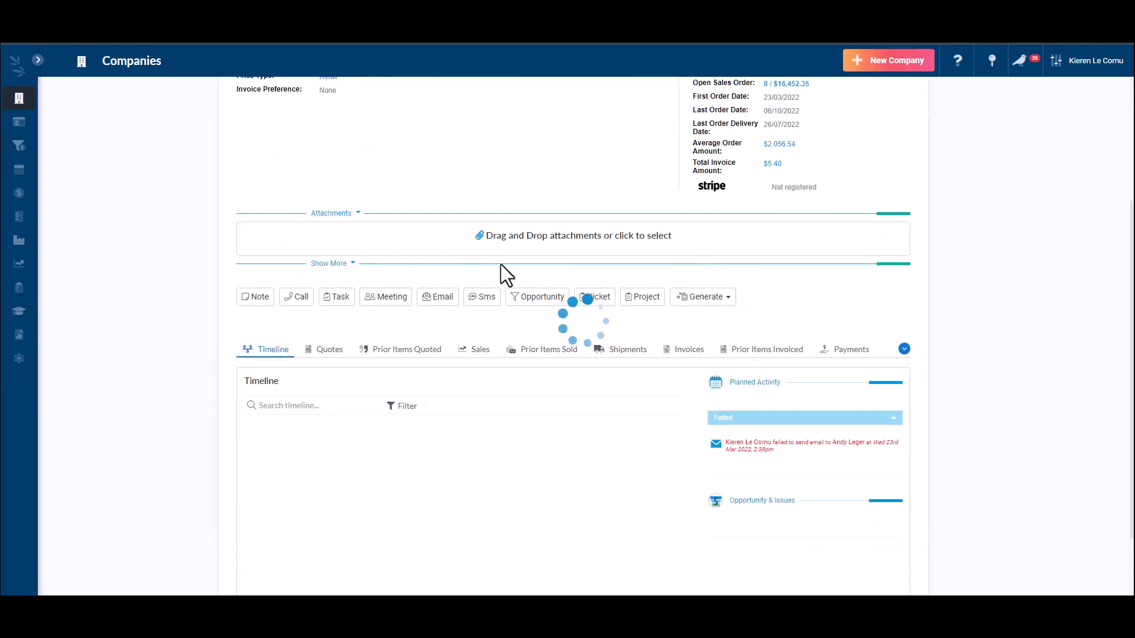
pyautogui.click(901, 351)
pyautogui.scroll(-2, 864, 416)
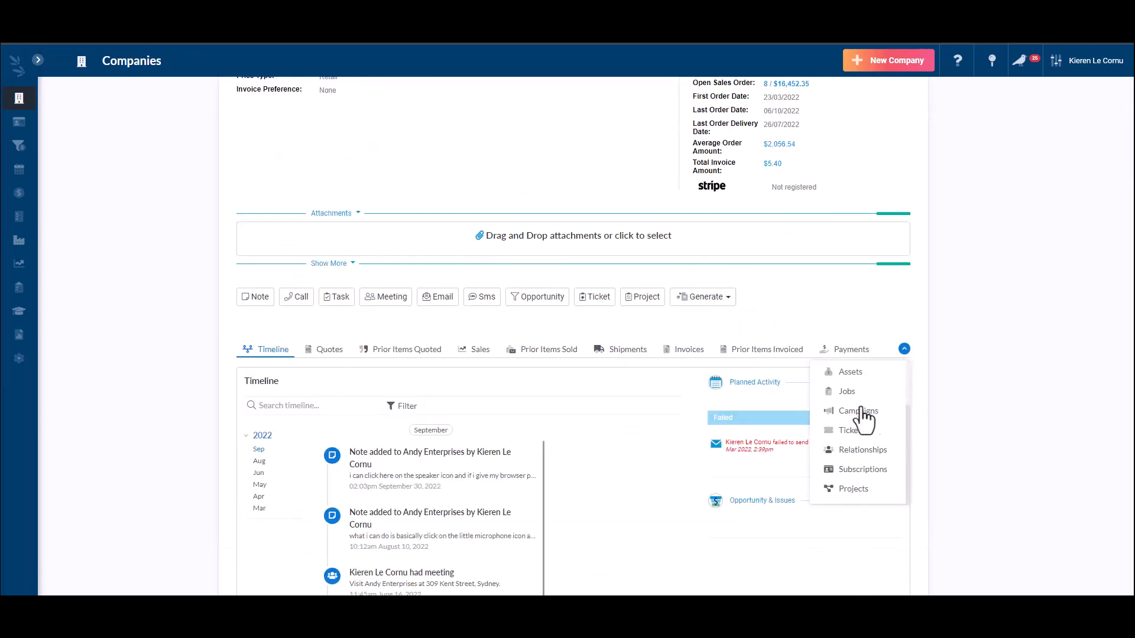
pyautogui.click(851, 392)
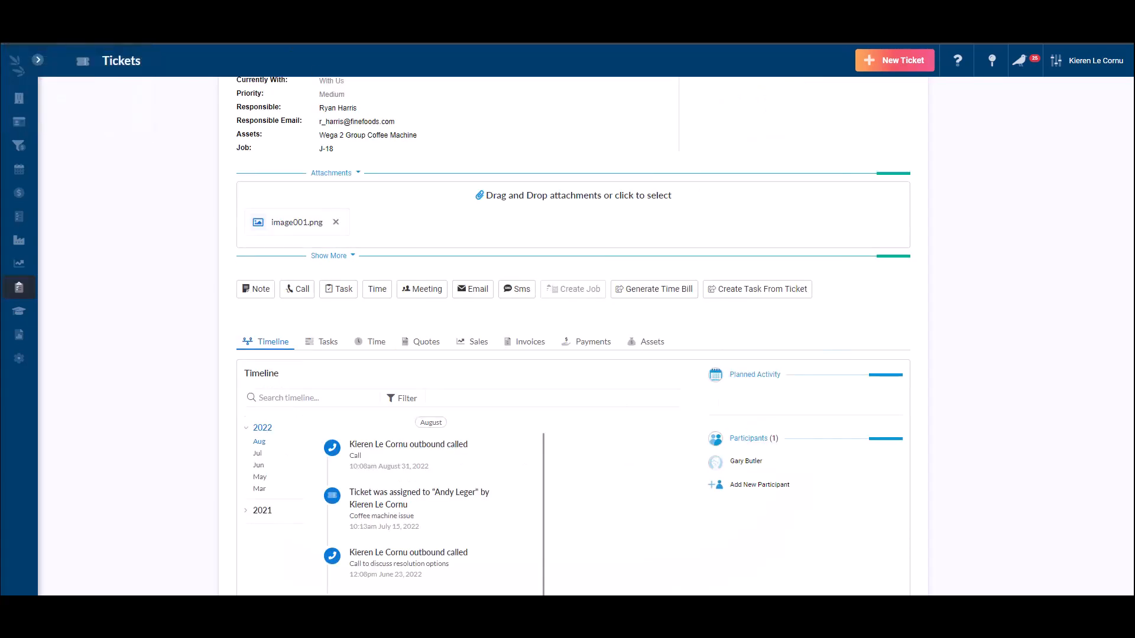
# Open the jobs list and sort it by Start Date in descending order
pyautogui.scroll(5, 105, 165)
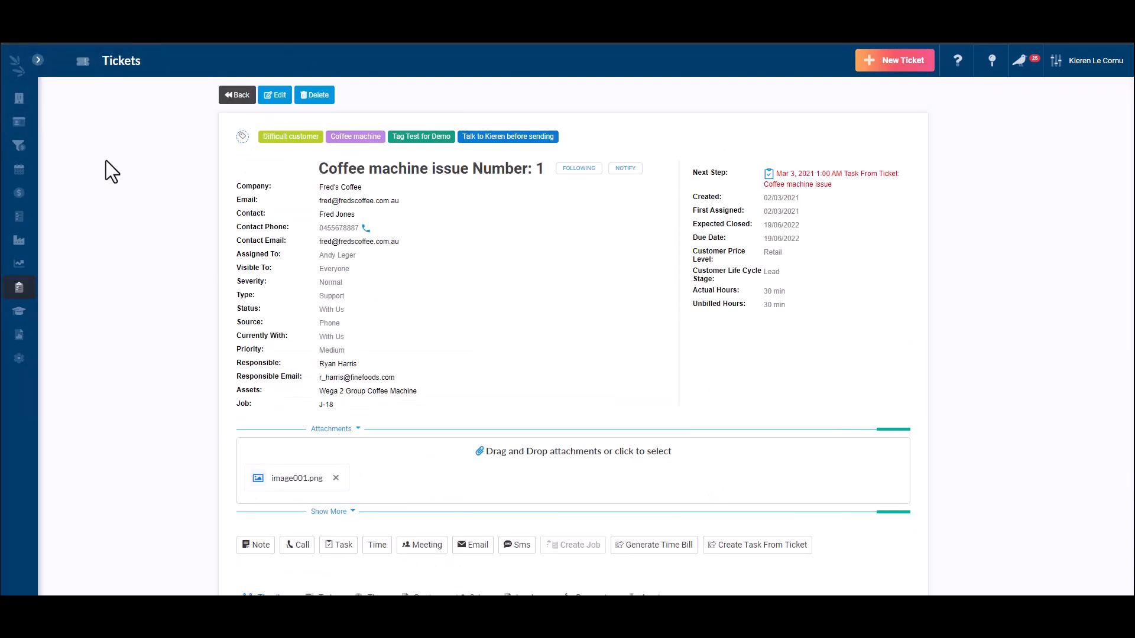
pyautogui.moveTo(28, 299)
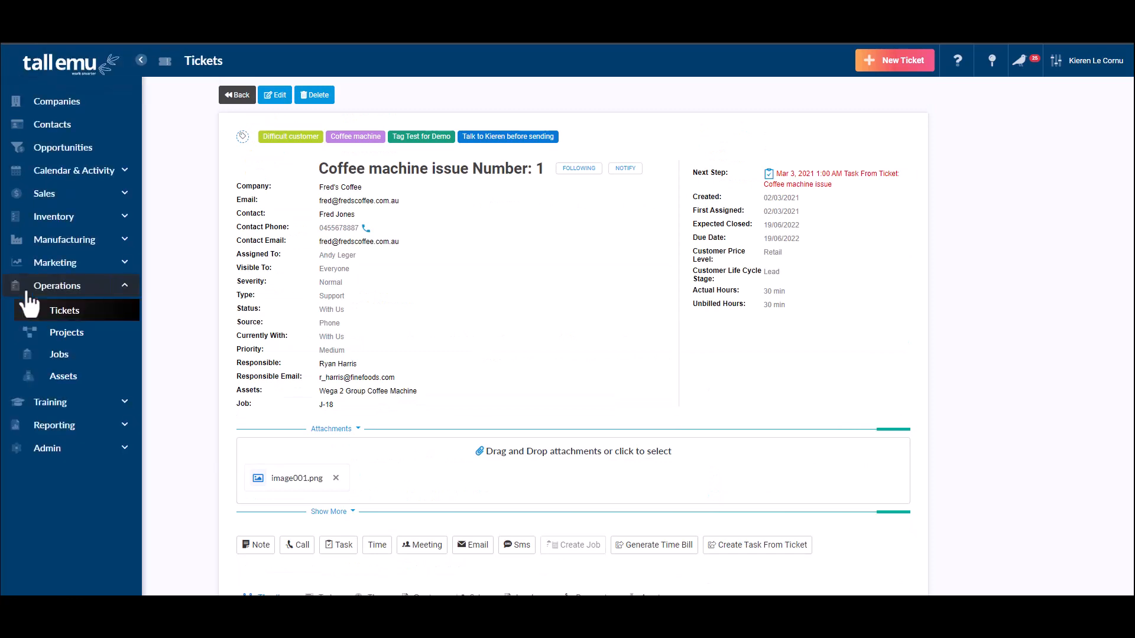
pyautogui.click(42, 358)
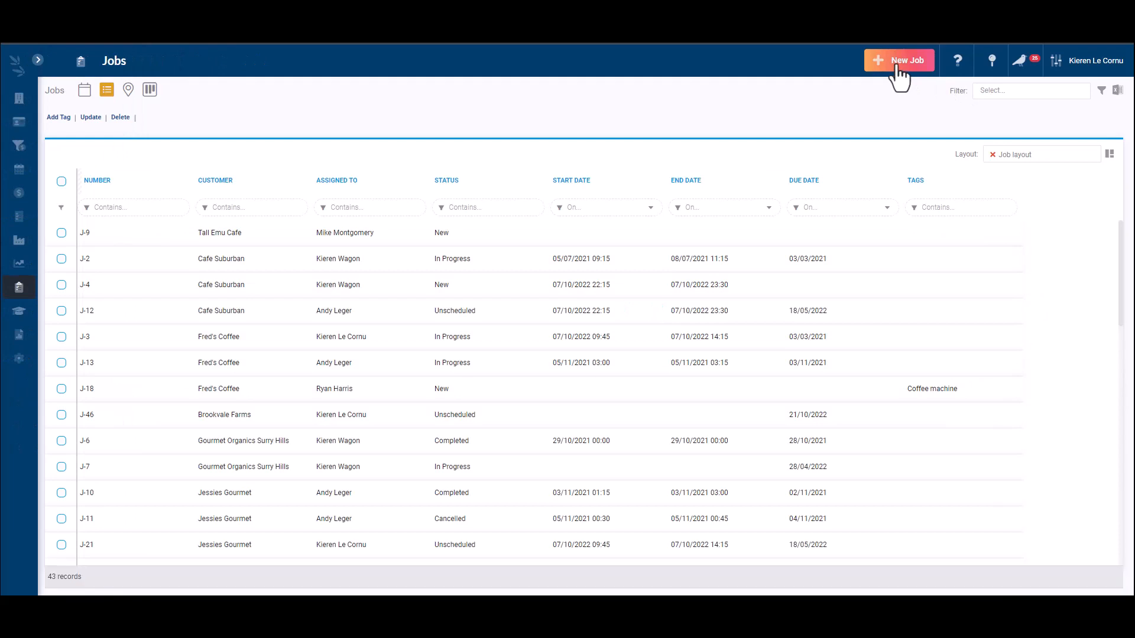
pyautogui.click(37, 60)
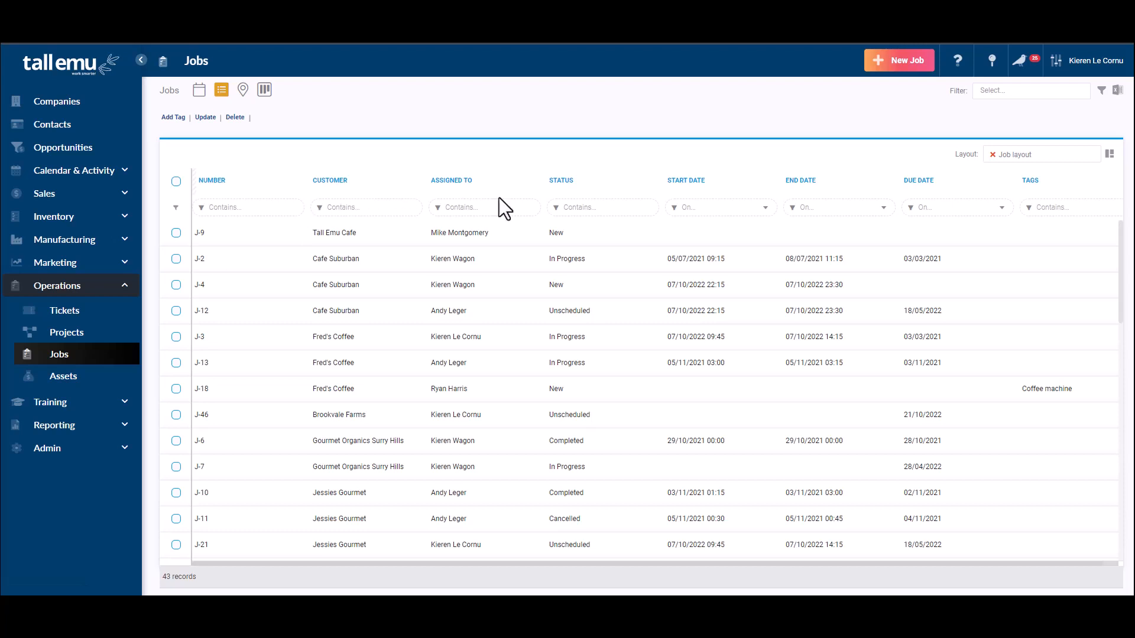
pyautogui.click(696, 185)
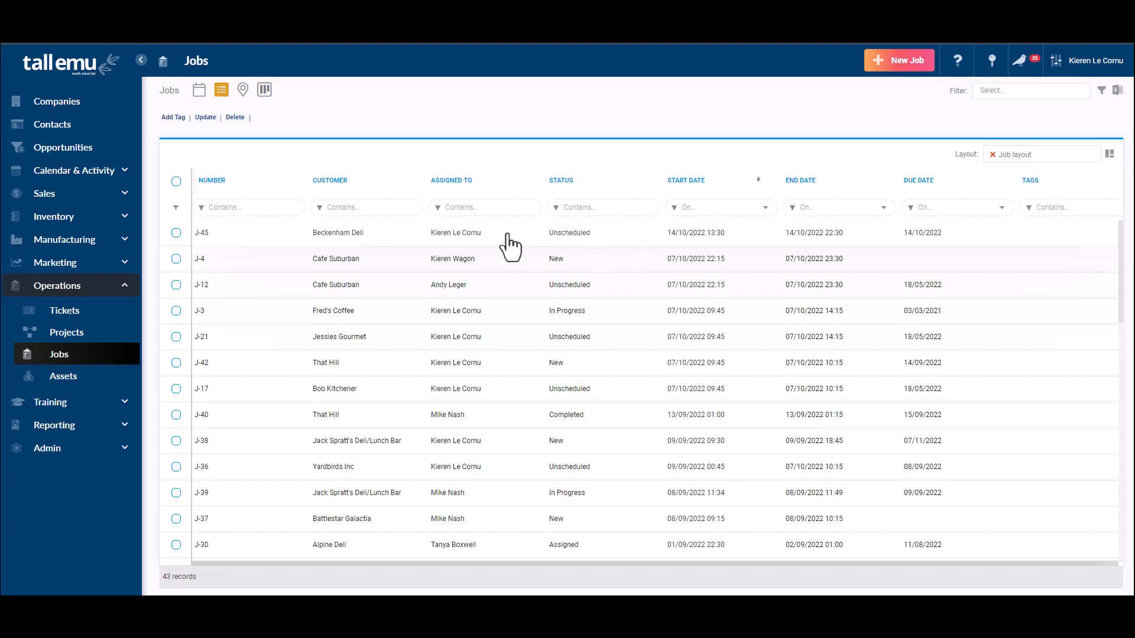
# Open the Beckenham Deli job at the head of the list and review its description and parts/items amount
pyautogui.click(712, 234)
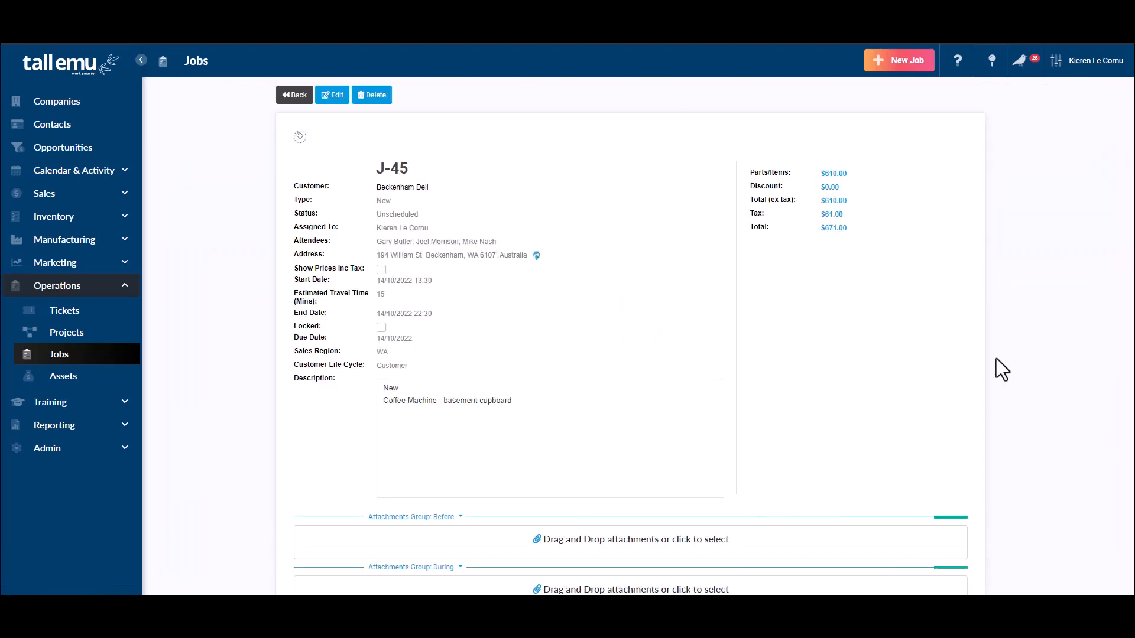
pyautogui.moveTo(541, 400); pyautogui.dragTo(367, 385)
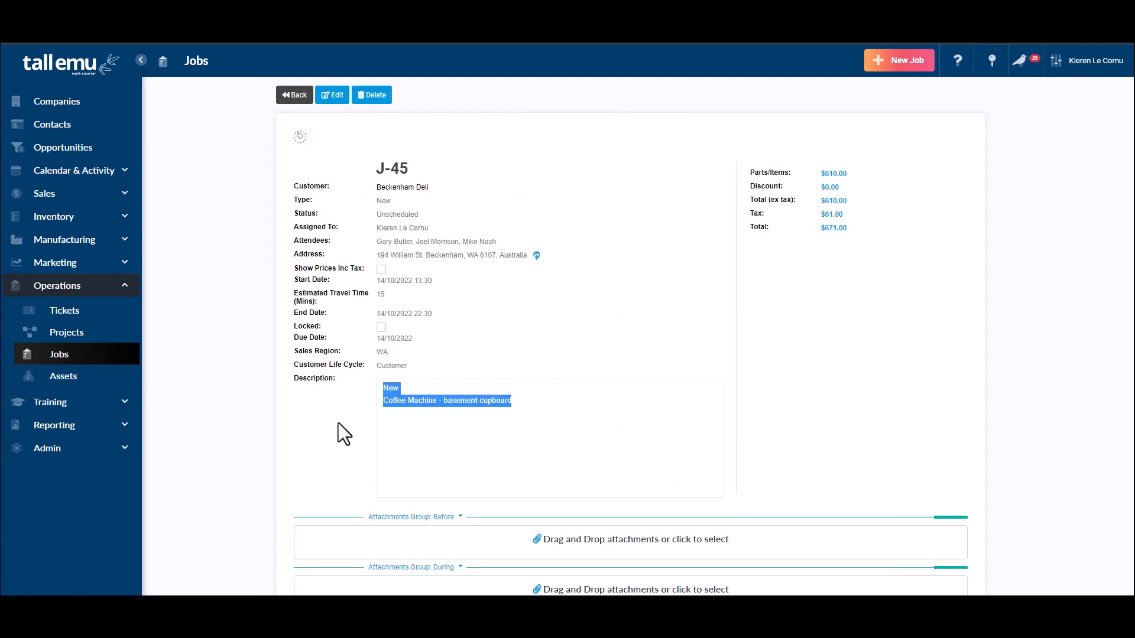
pyautogui.moveTo(851, 171); pyautogui.dragTo(753, 174)
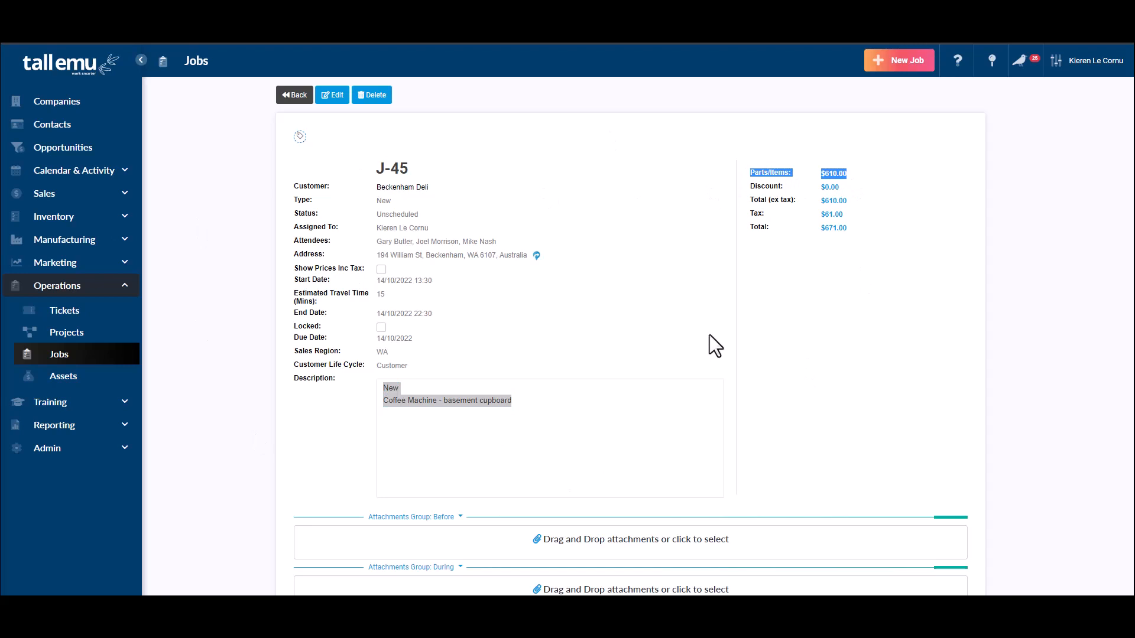
pyautogui.click(659, 417)
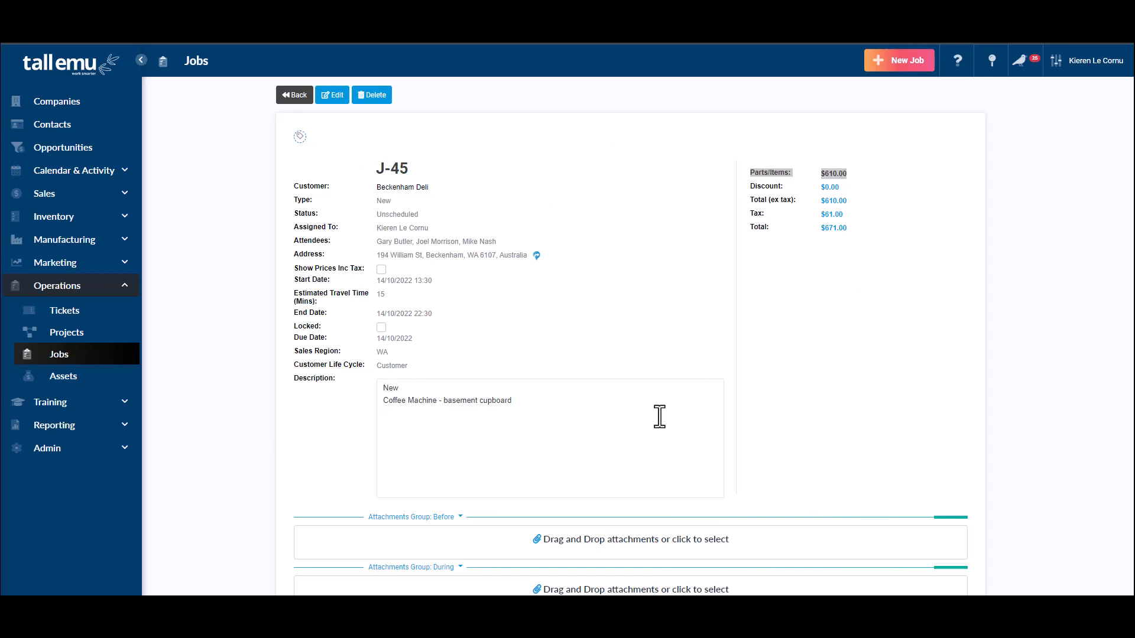
# Tag the Beckenham Deli job with Coffee machine, Difficult customer and On site service
pyautogui.click(300, 137)
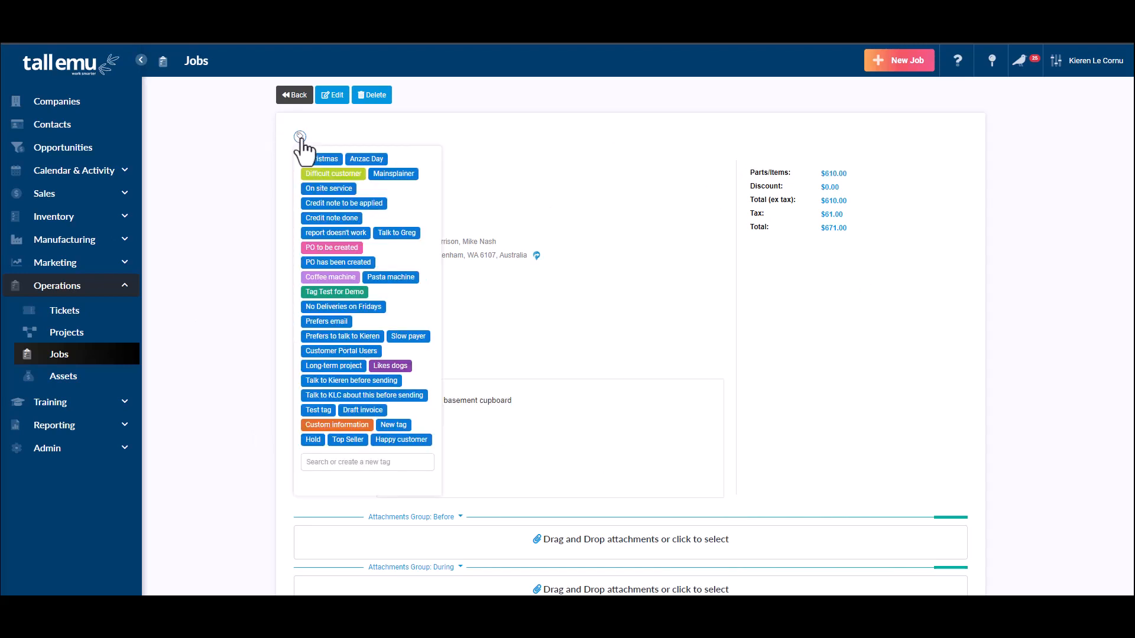
pyautogui.click(329, 277)
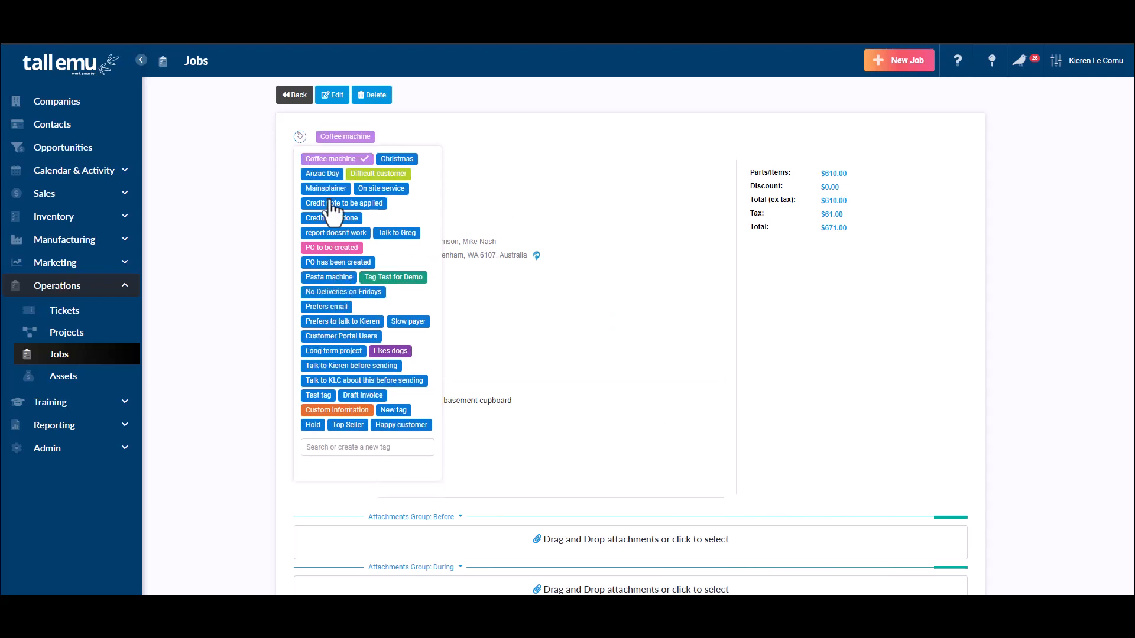
pyautogui.click(383, 175)
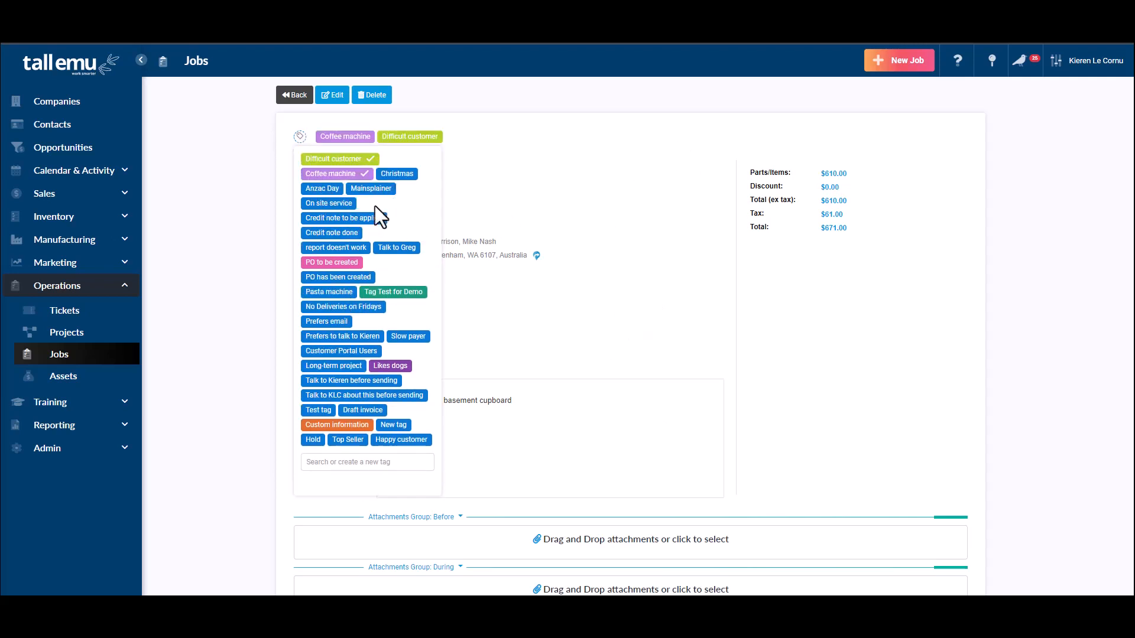
pyautogui.click(334, 204)
pyautogui.click(647, 169)
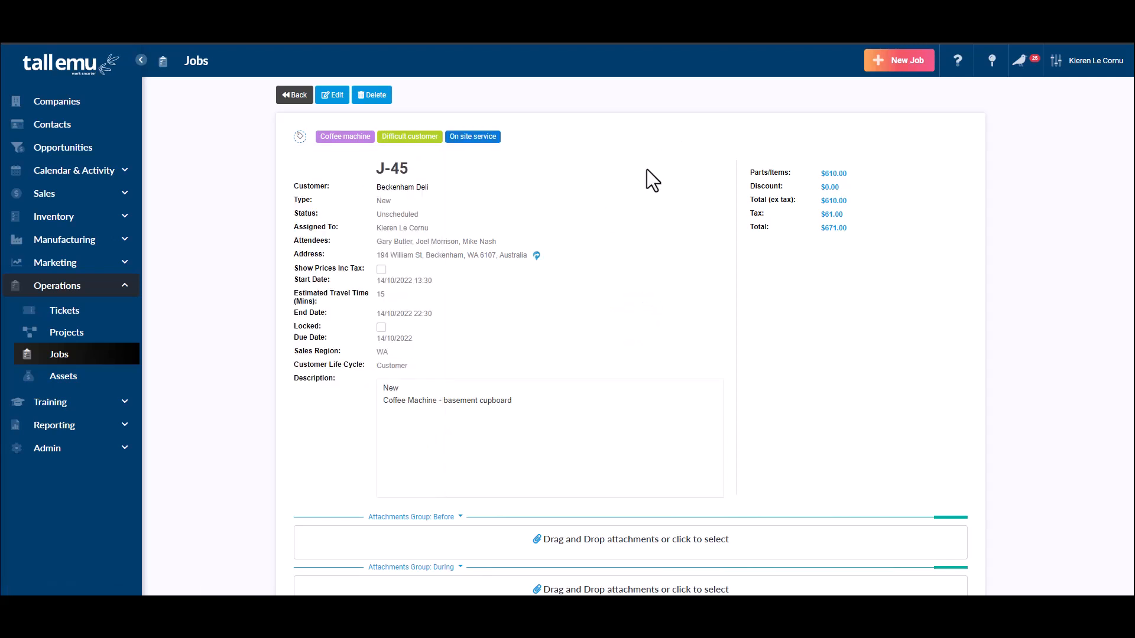
# Bring up the options available for the job's On site service tag, then dismiss them without choosing one
pyautogui.click(504, 136)
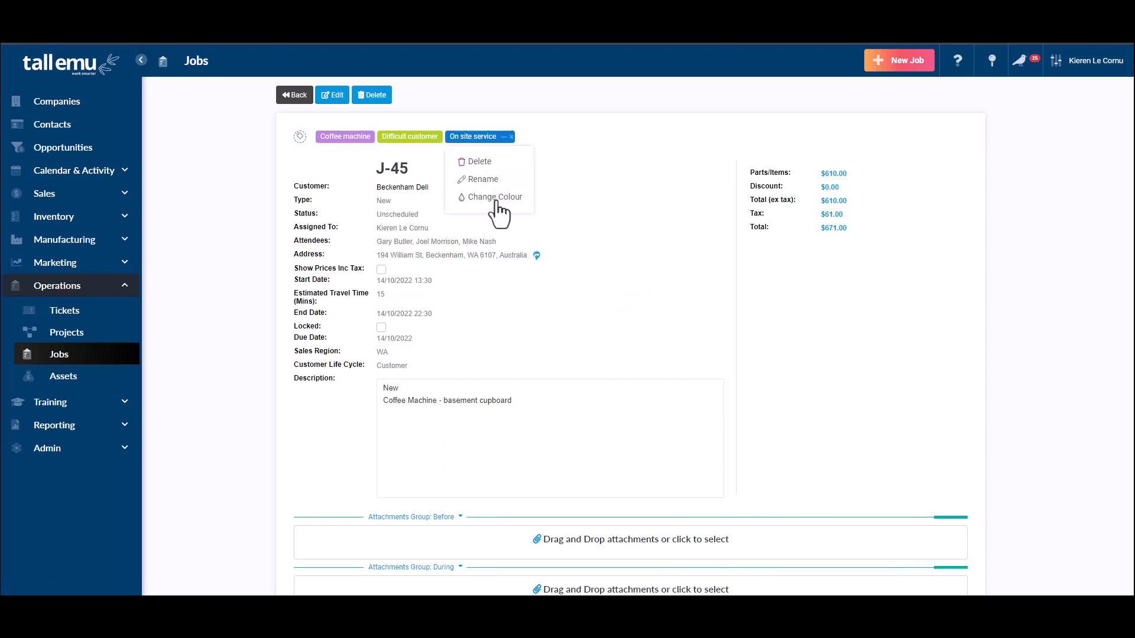
pyautogui.click(625, 122)
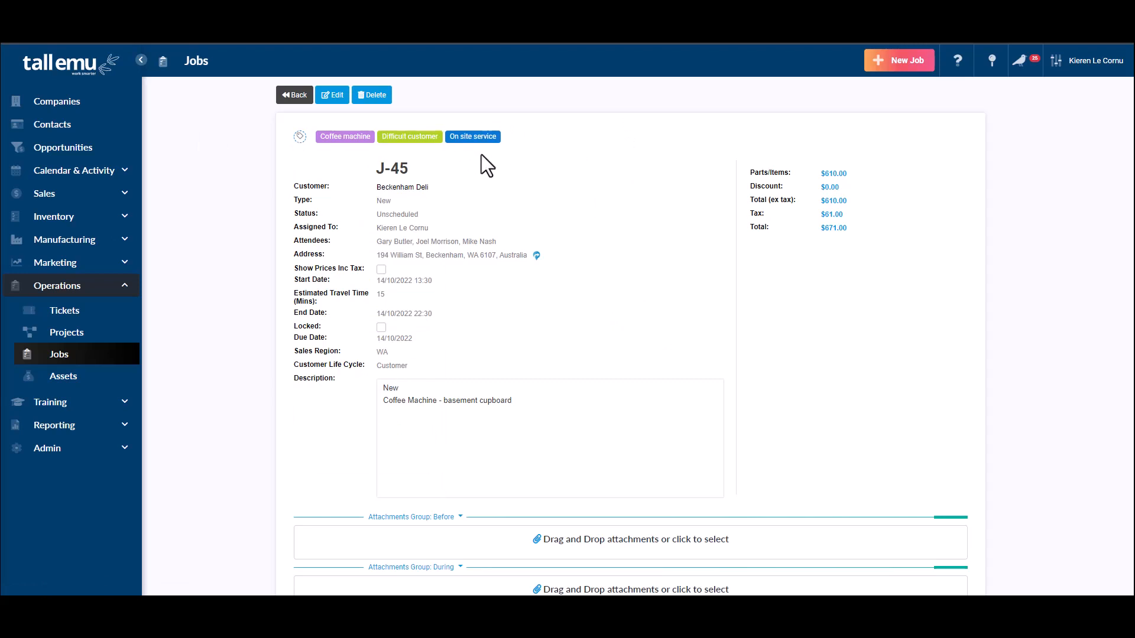
# Review the job's timeline and expand the Coffee Machine entry in its items list
pyautogui.scroll(-4, 631, 258)
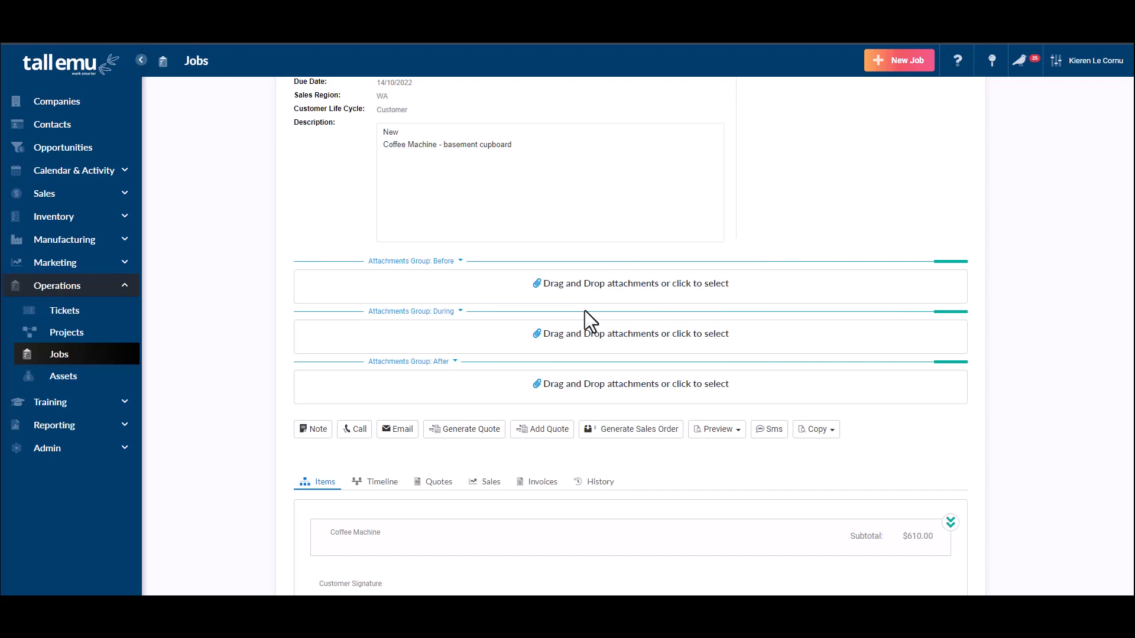
pyautogui.scroll(-3, 584, 311)
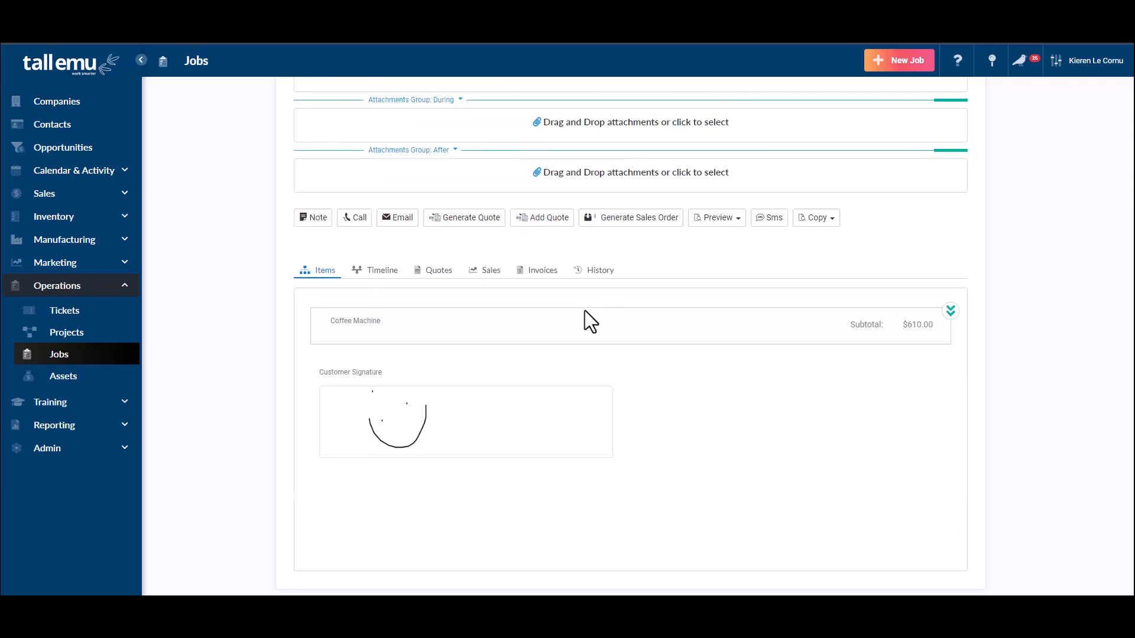
pyautogui.click(377, 273)
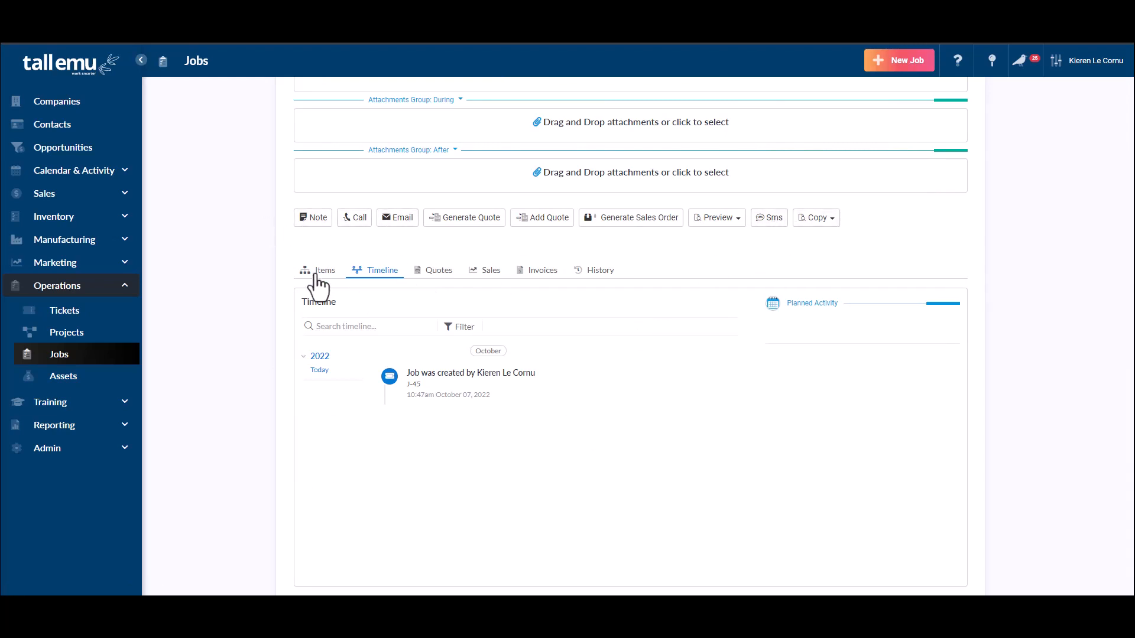
pyautogui.click(320, 273)
pyautogui.click(947, 313)
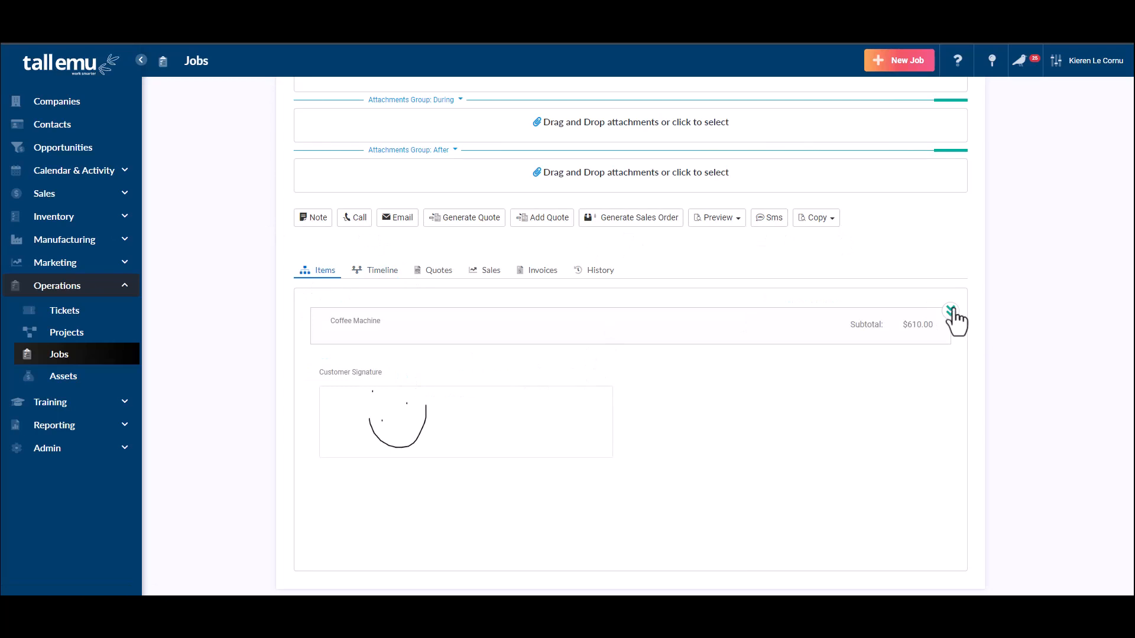
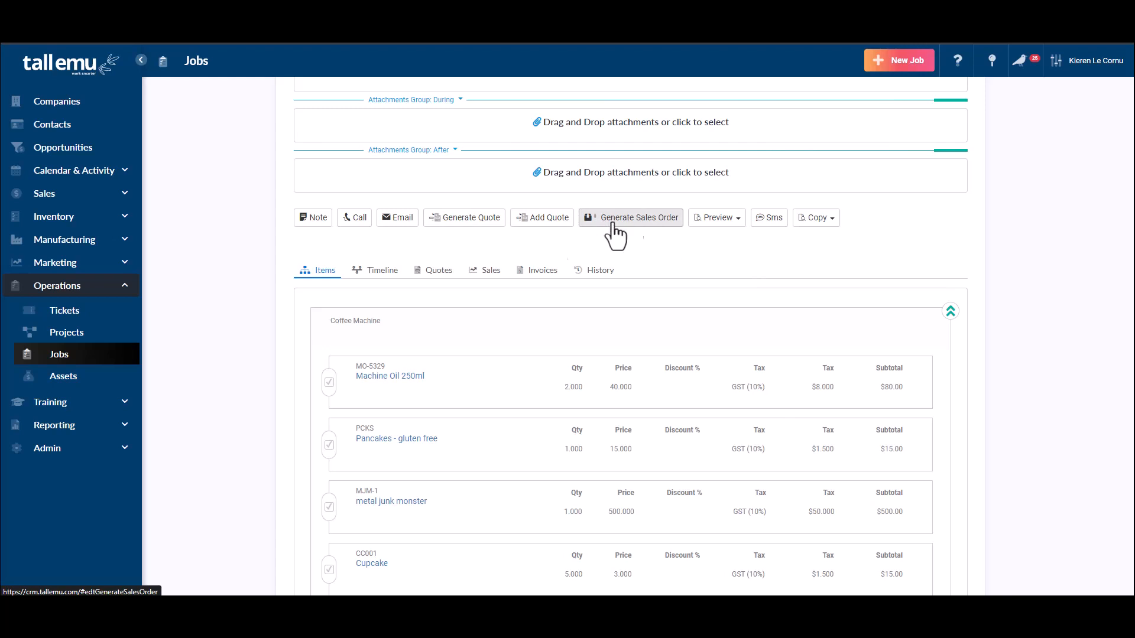
# Look through the job's quotes, sales, invoices and history, and return to its items
pyautogui.click(439, 273)
pyautogui.click(482, 273)
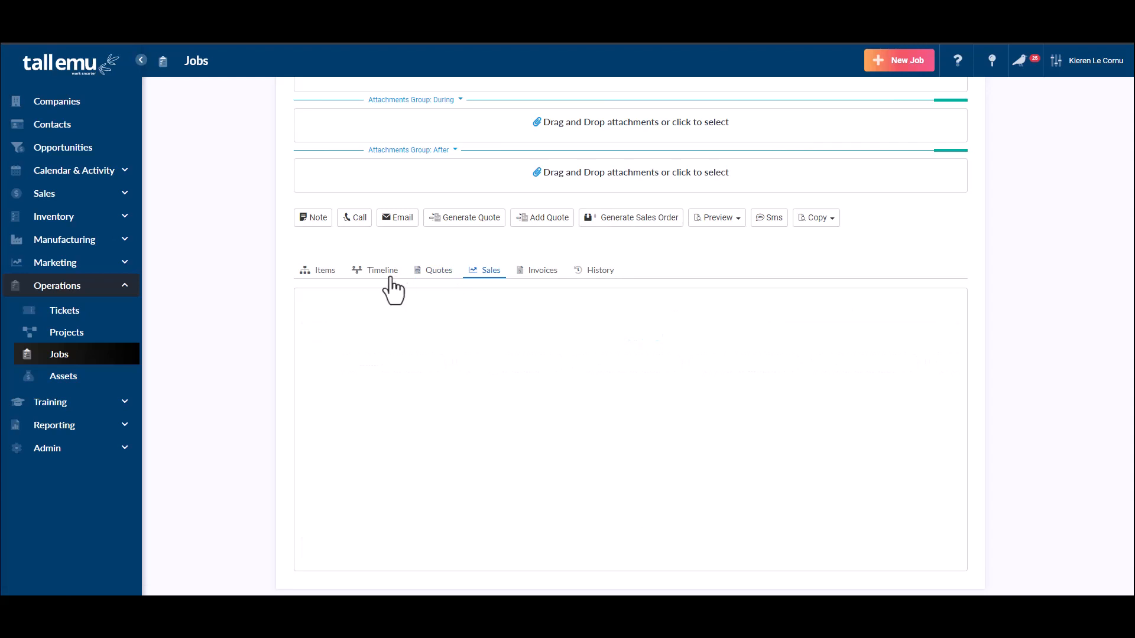
pyautogui.click(542, 272)
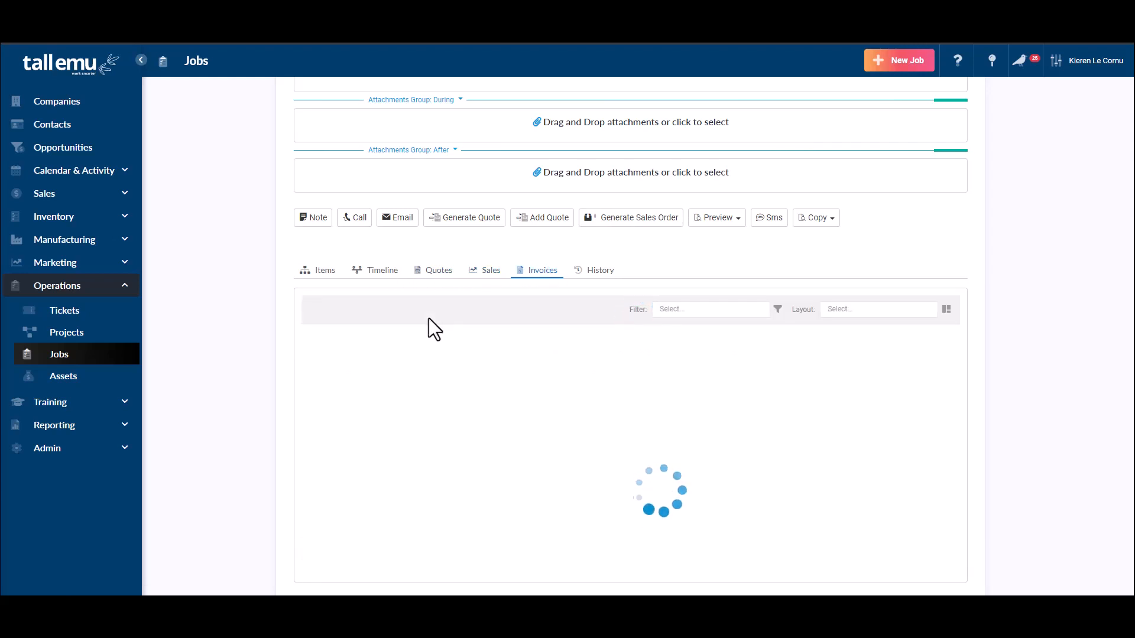
pyautogui.click(598, 273)
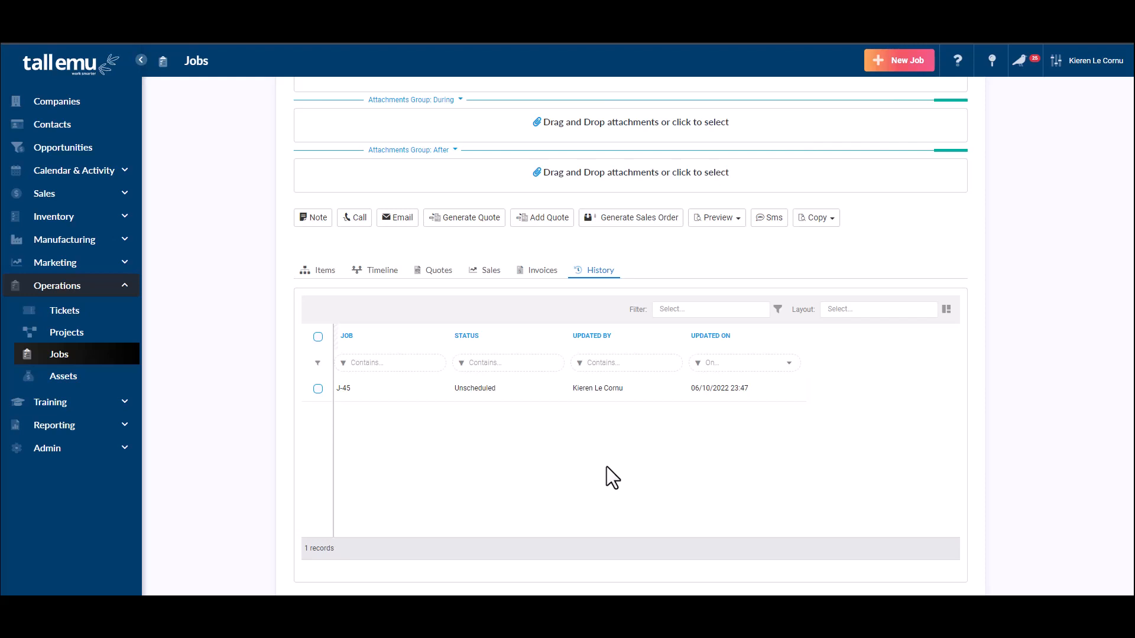
pyautogui.click(320, 273)
# Check the copy and preview choices offered for the job, including Copy As New
pyautogui.click(820, 219)
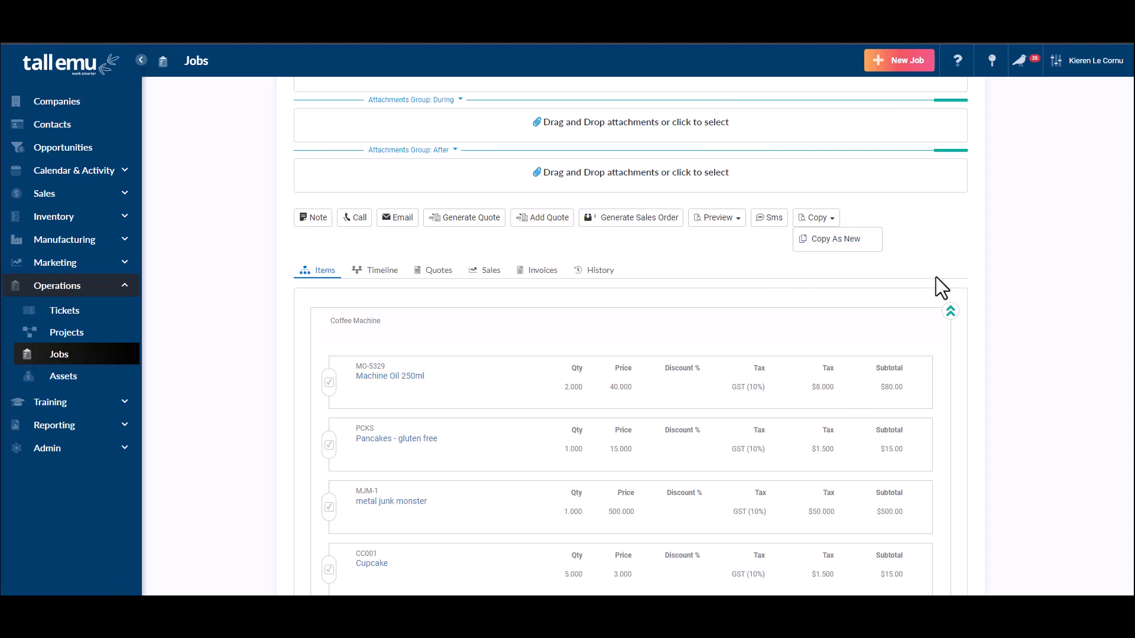
pyautogui.click(827, 245)
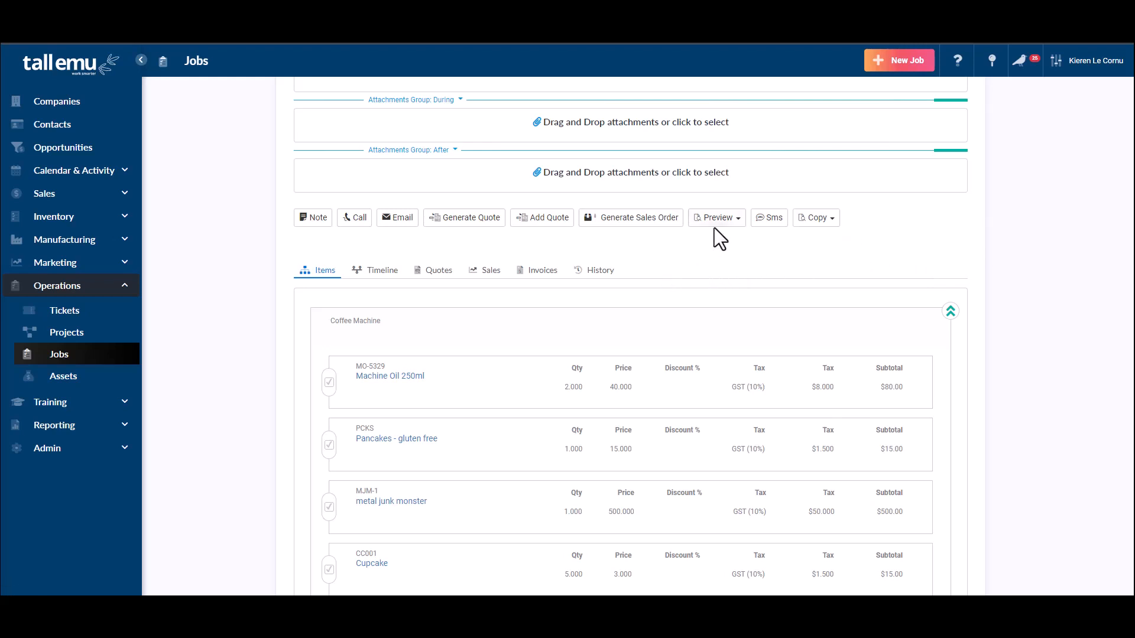
pyautogui.click(736, 223)
pyautogui.moveTo(388, 322); pyautogui.dragTo(313, 322)
pyautogui.scroll(7, 514, 345)
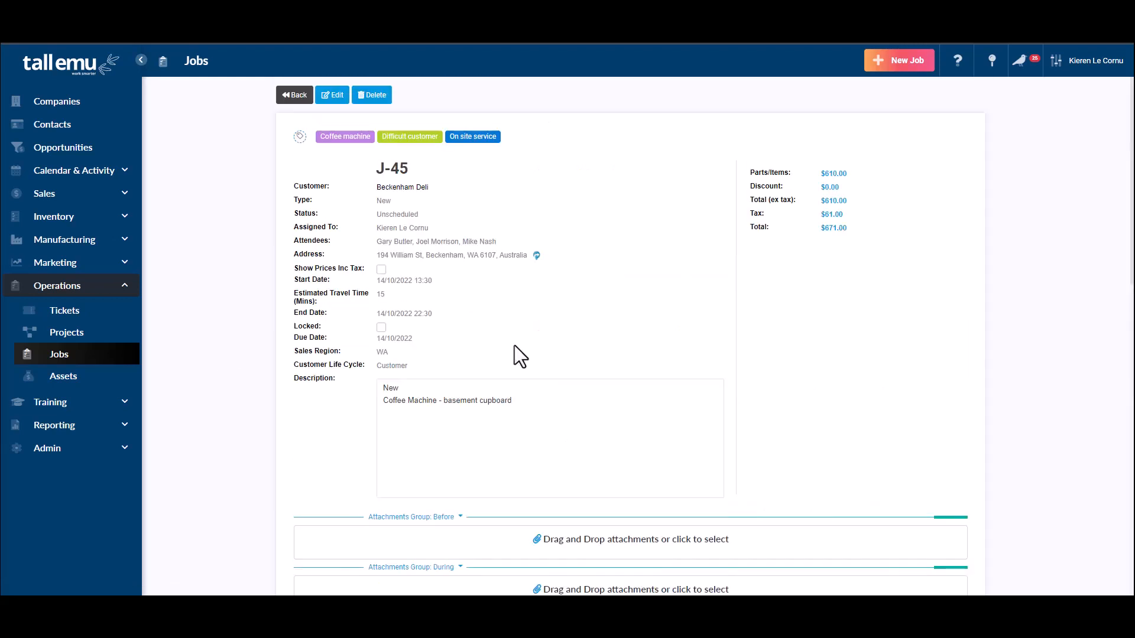
# Open the Beckenham Deli job for editing and bring up the service report for its Coffee Machine asset
pyautogui.click(332, 95)
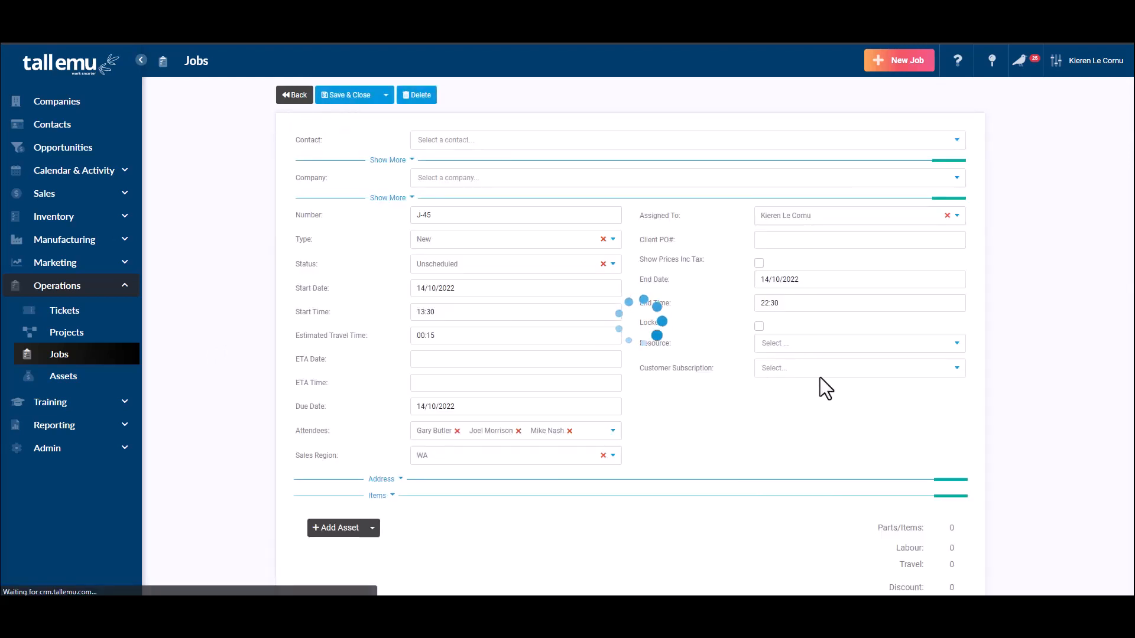
pyautogui.scroll(-5, 732, 443)
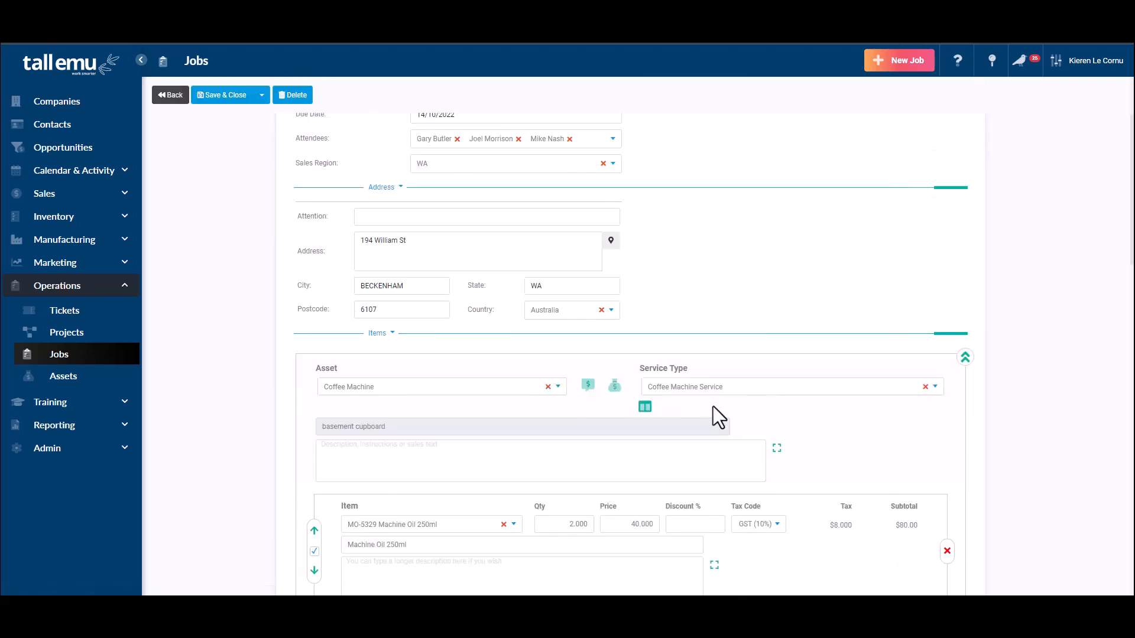
pyautogui.click(644, 409)
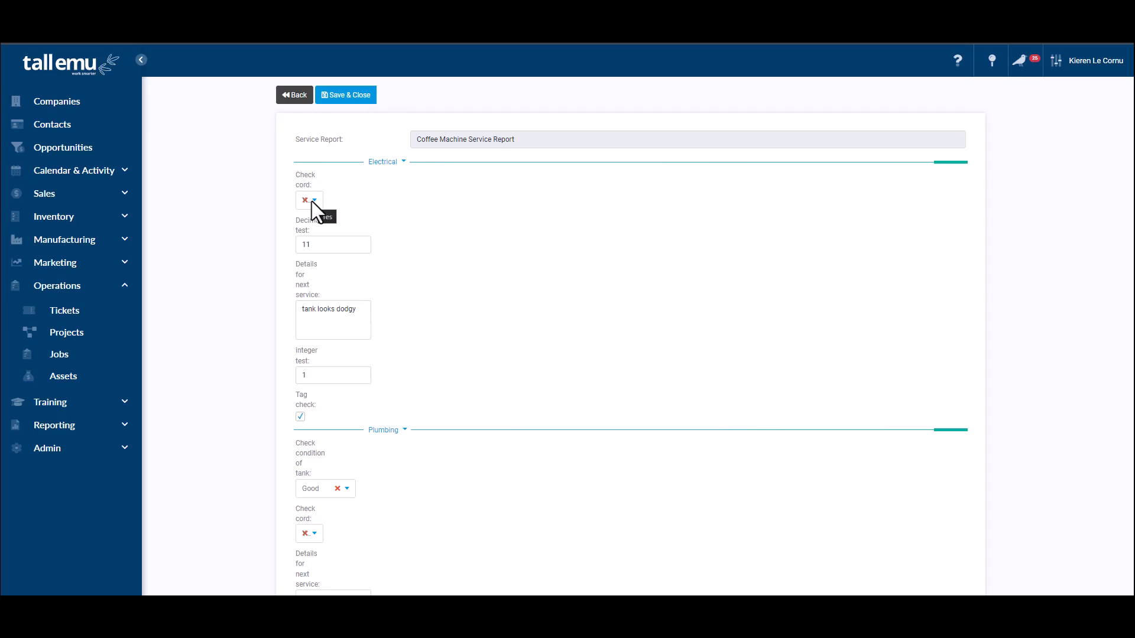
# Review the Coffee Machine Service Report's cord check, decimal test, next service details and integer test fields, and save and close the report
pyautogui.click(311, 201)
pyautogui.click(498, 190)
pyautogui.moveTo(332, 246); pyautogui.dragTo(225, 250)
pyautogui.moveTo(358, 310); pyautogui.dragTo(261, 324)
pyautogui.moveTo(320, 367); pyautogui.dragTo(265, 371)
pyautogui.scroll(-1, 387, 405)
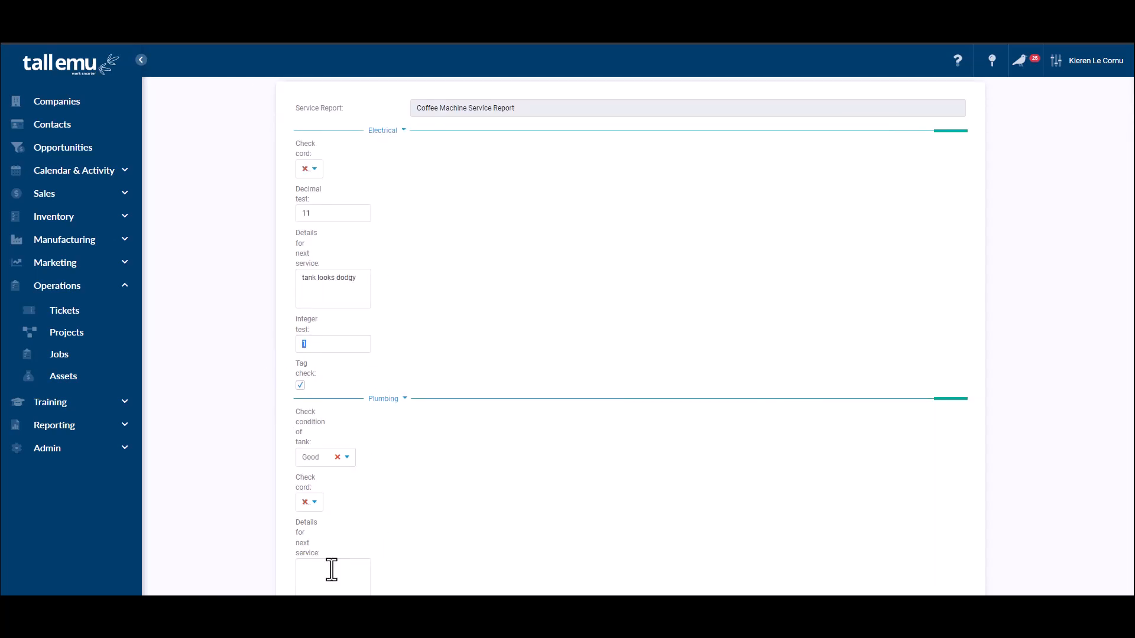
pyautogui.scroll(1, 472, 446)
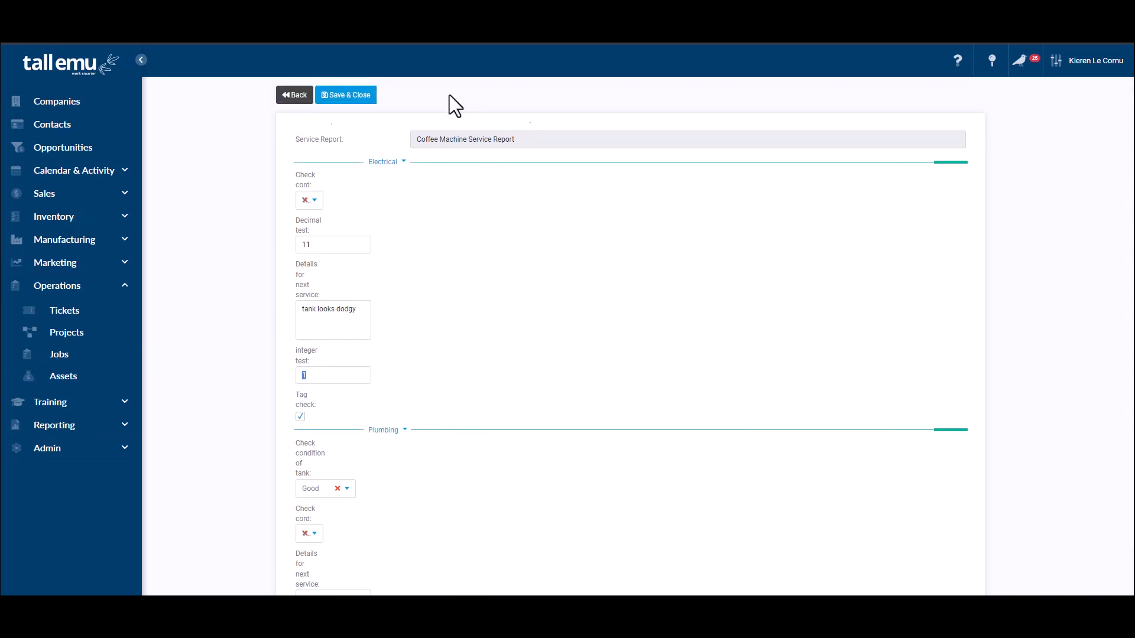
pyautogui.click(351, 98)
# Open a preview from the Beckenham Deli job record
pyautogui.scroll(-8, 650, 354)
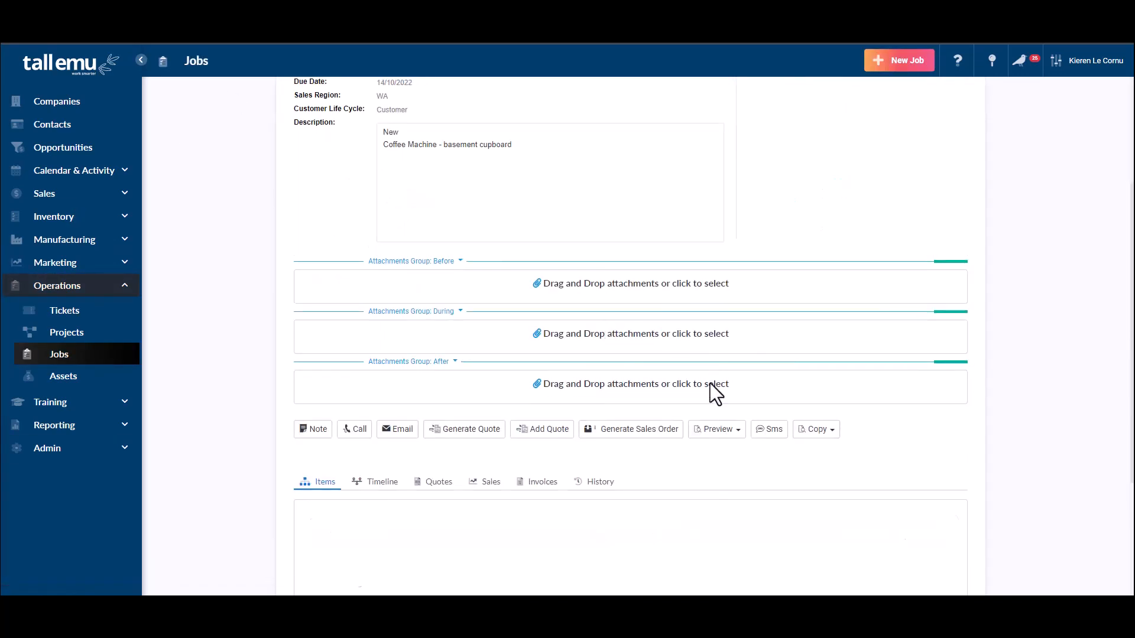
pyautogui.click(714, 428)
pyautogui.click(736, 449)
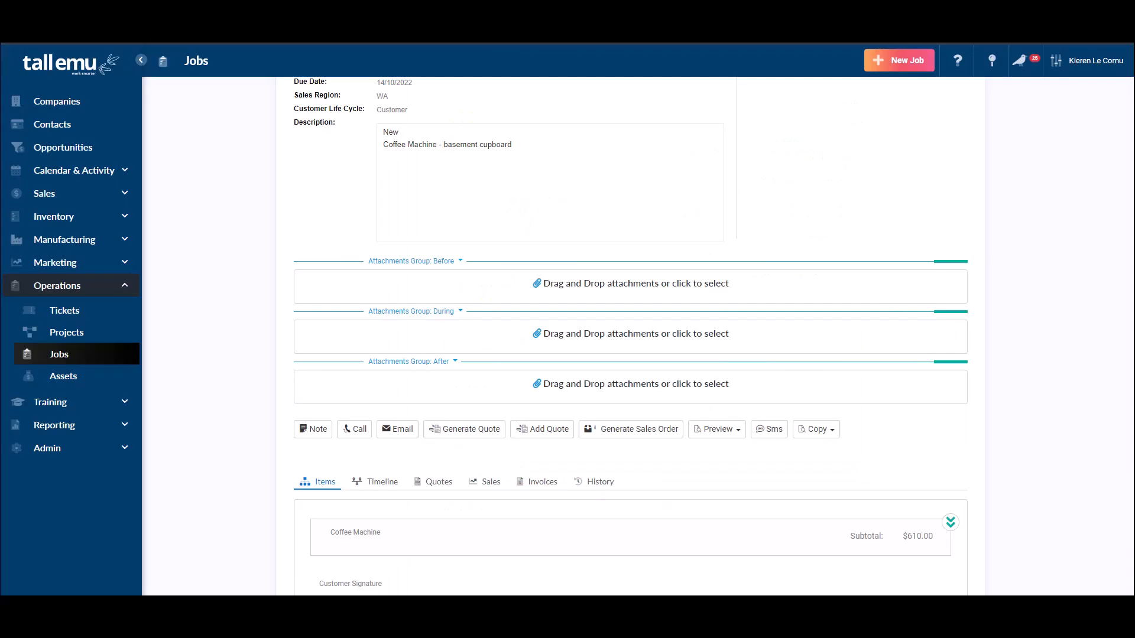
# Start an email from the job, examine the type, date and address placeholders in its template text, and discard the draft
pyautogui.click(397, 429)
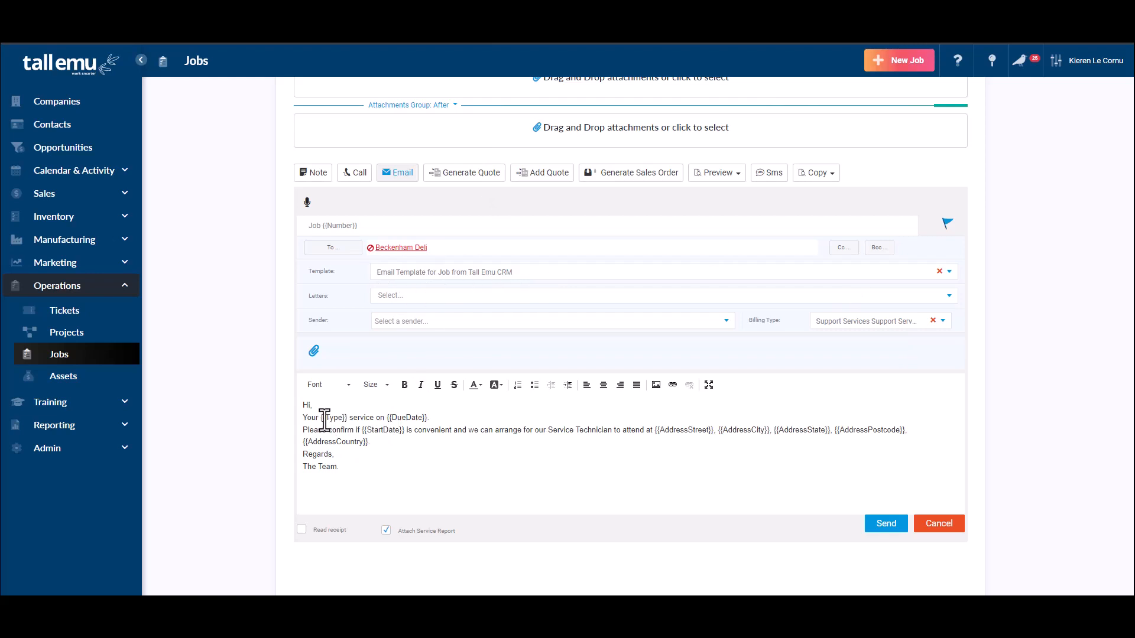
pyautogui.moveTo(319, 417); pyautogui.dragTo(435, 419)
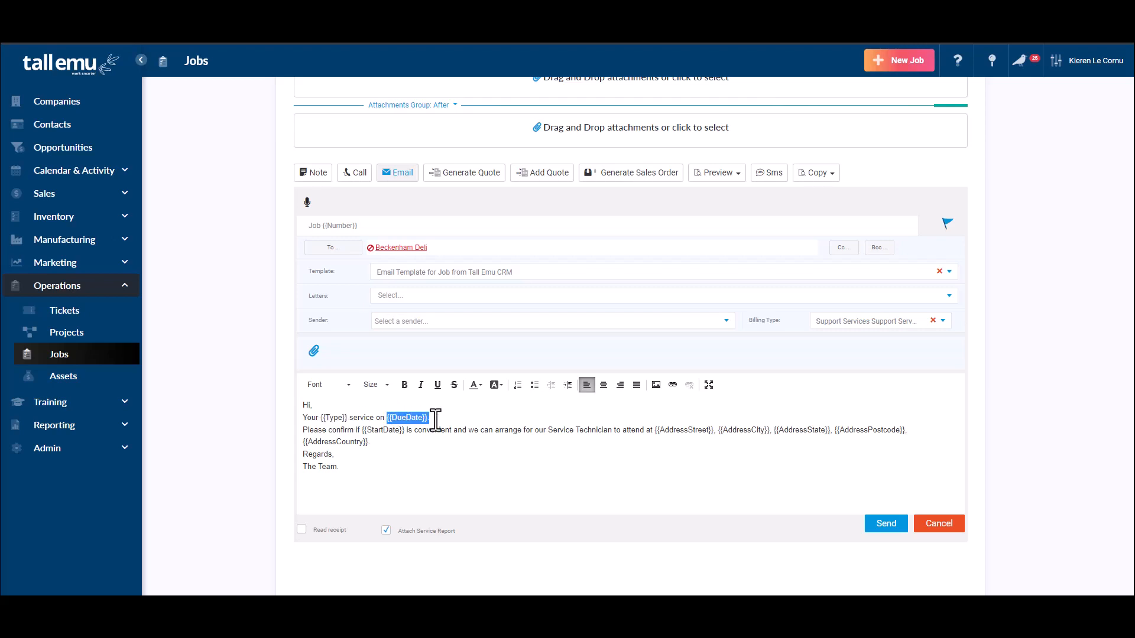
pyautogui.moveTo(349, 419); pyautogui.dragTo(319, 418)
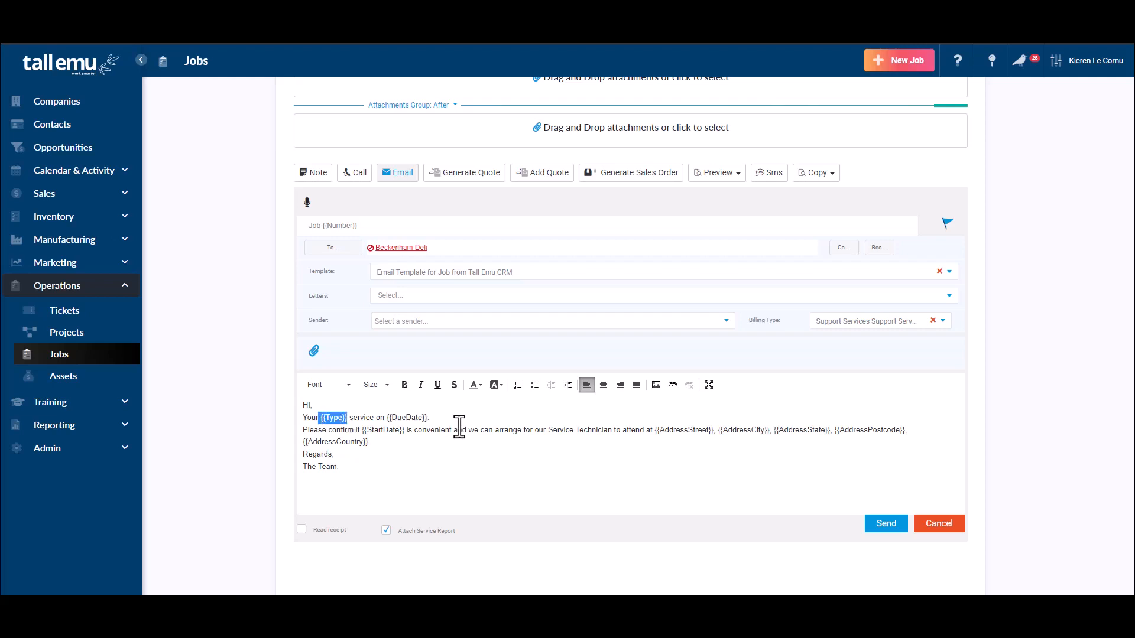
pyautogui.moveTo(429, 418); pyautogui.dragTo(369, 430)
pyautogui.moveTo(909, 430); pyautogui.dragTo(615, 430)
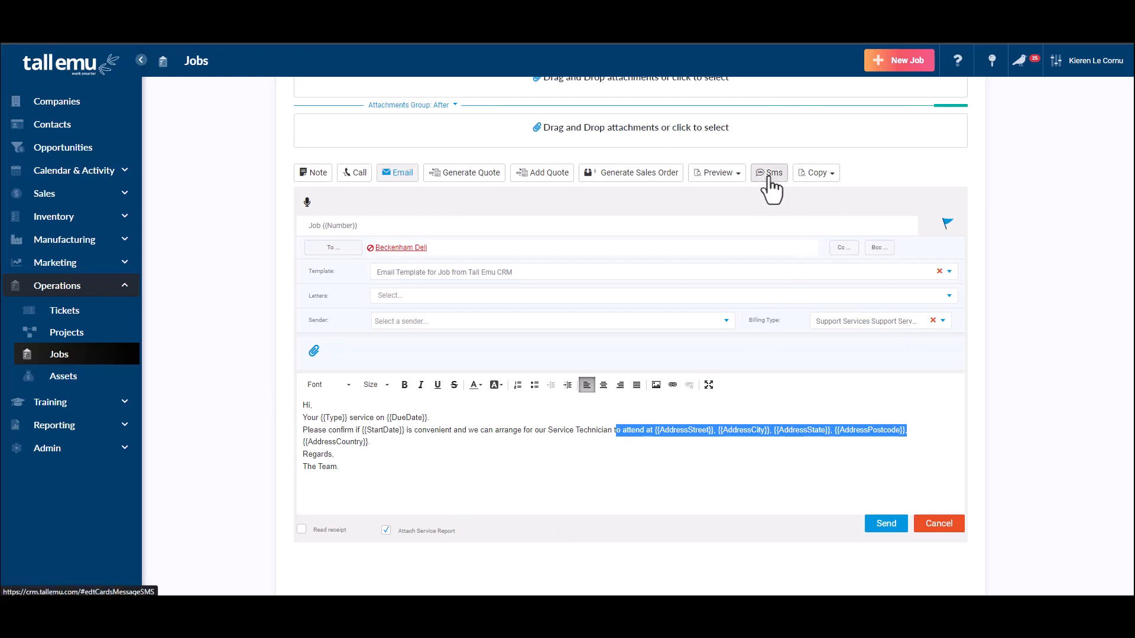
pyautogui.click(944, 524)
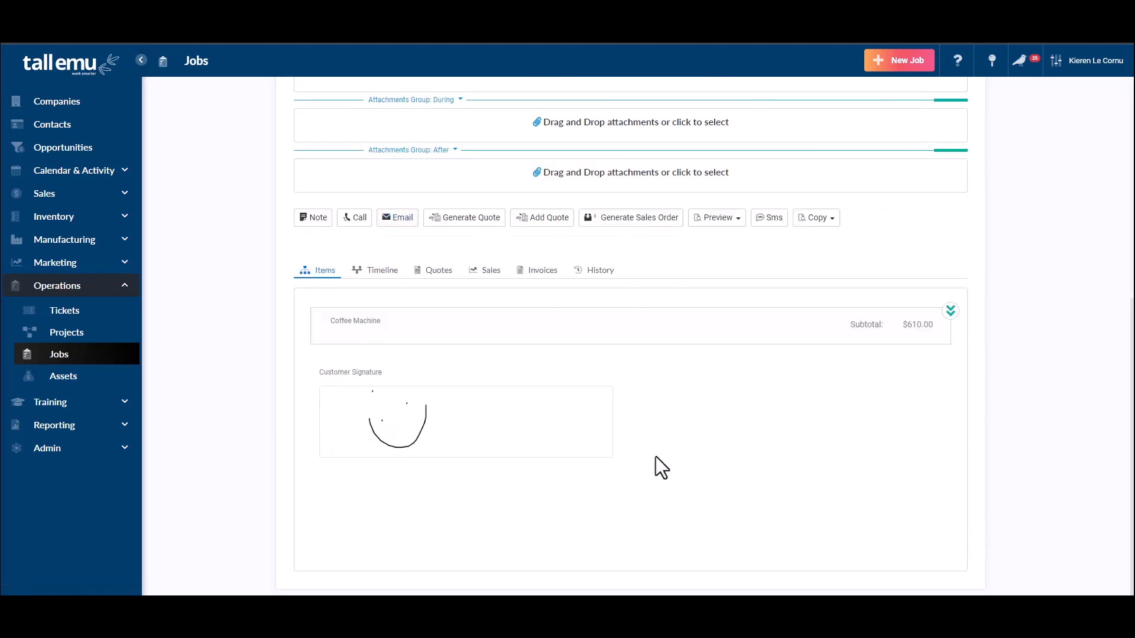
# Edit the job to clear its customer signature and draw a smiley face in the signature area instead
pyautogui.scroll(8, 524, 449)
pyautogui.click(332, 95)
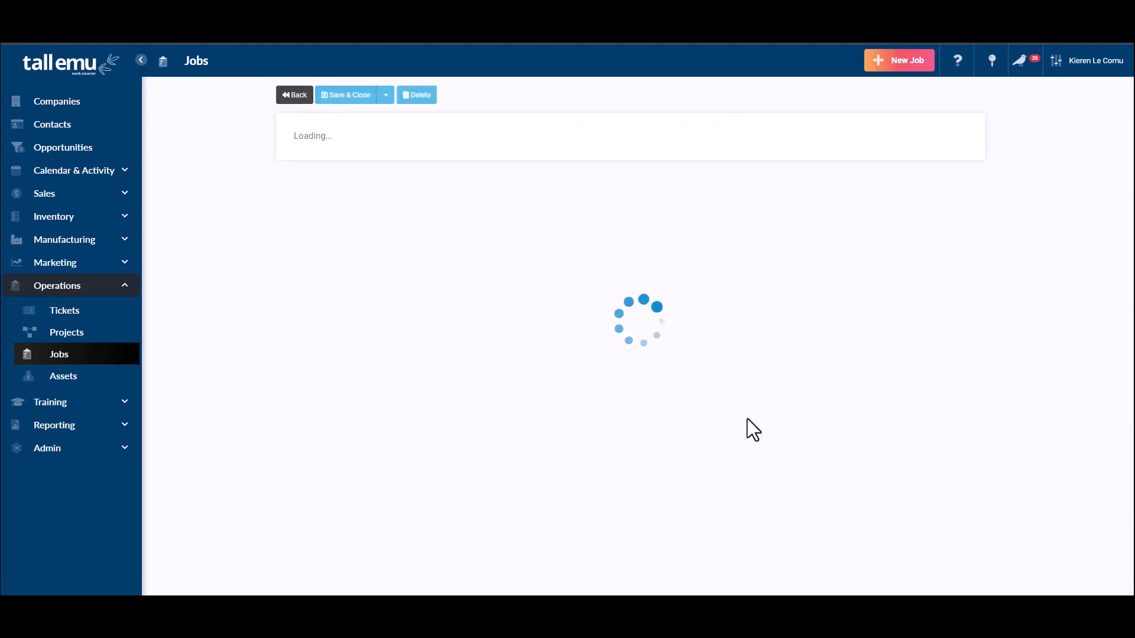
pyautogui.scroll(-15, 747, 419)
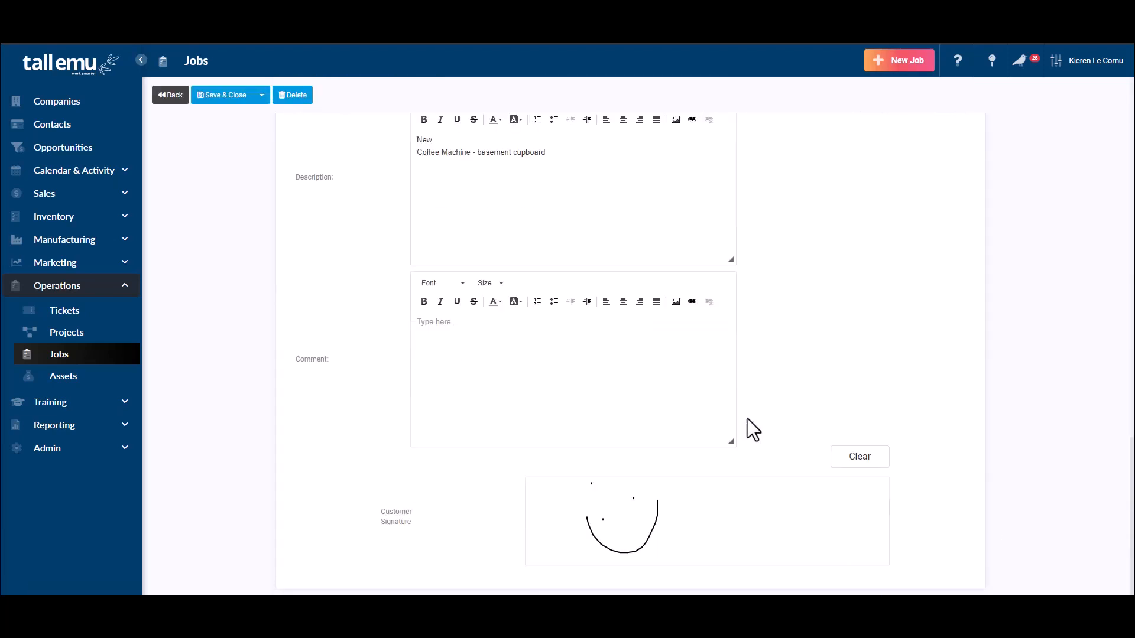
pyautogui.click(875, 457)
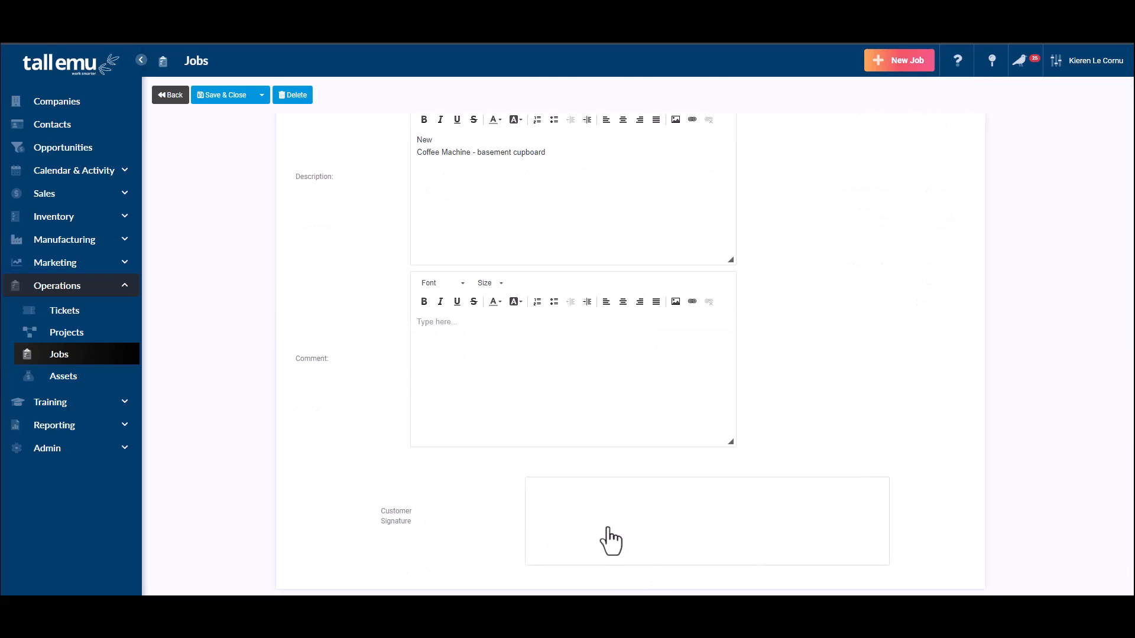
pyautogui.moveTo(607, 515); pyautogui.dragTo(709, 514)
pyautogui.click(659, 506)
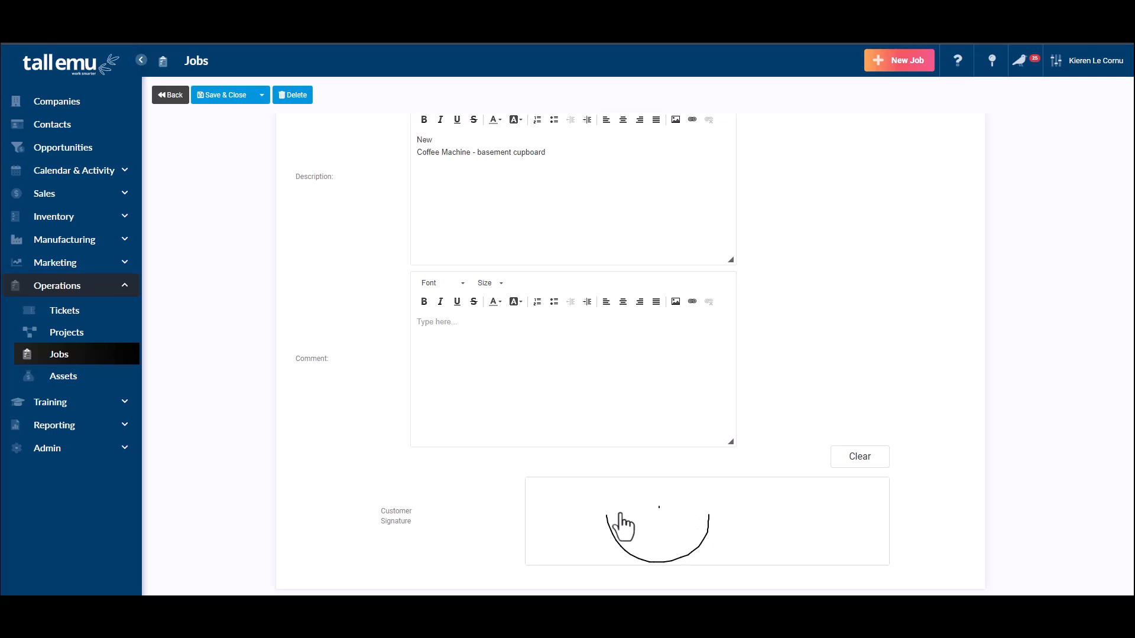
pyautogui.click(622, 491)
pyautogui.click(699, 494)
# Save and close the job, and check the customer signature under its items
pyautogui.scroll(15, 324, 402)
pyautogui.click(338, 101)
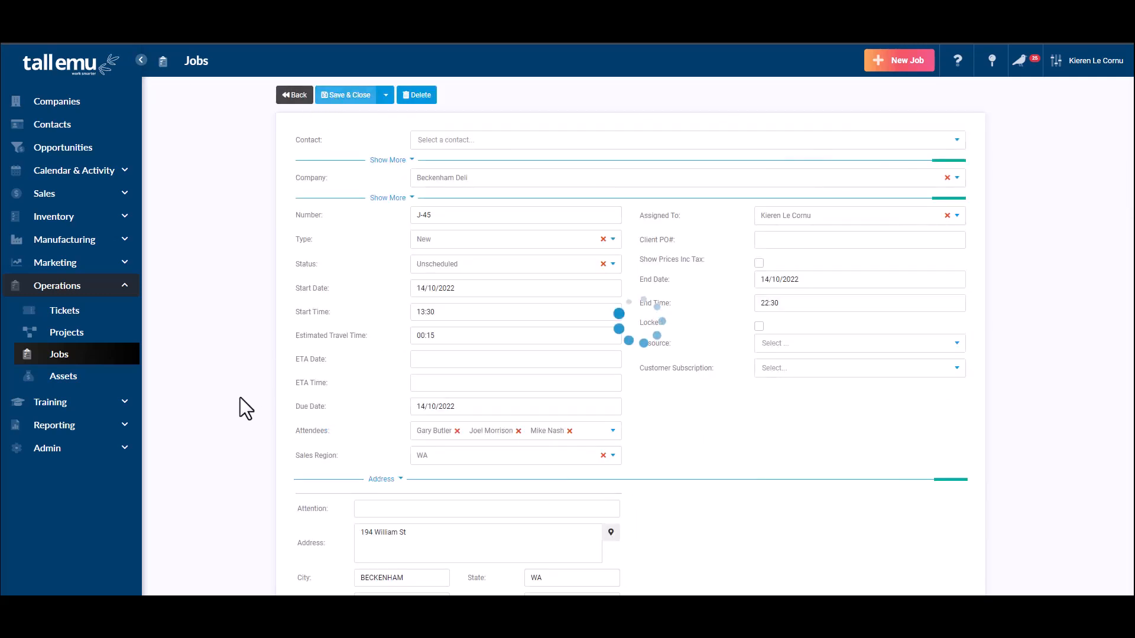
pyautogui.scroll(-5, 285, 388)
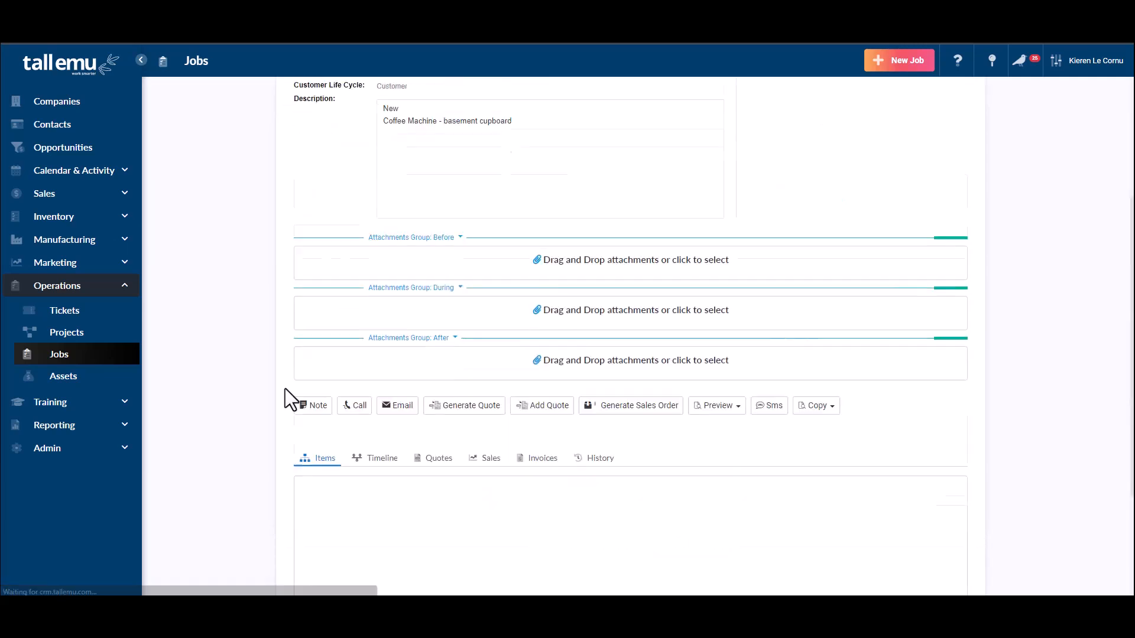
pyautogui.scroll(-3, 284, 389)
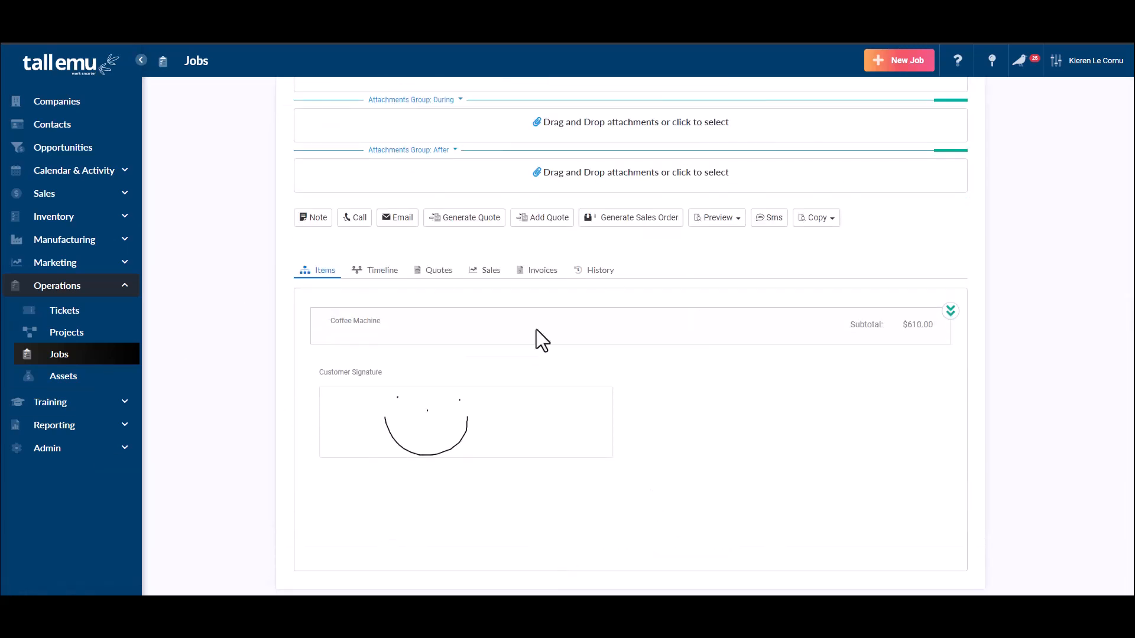
# Reopen the Beckenham Deli job for editing
pyautogui.scroll(8, 328, 440)
pyautogui.click(331, 94)
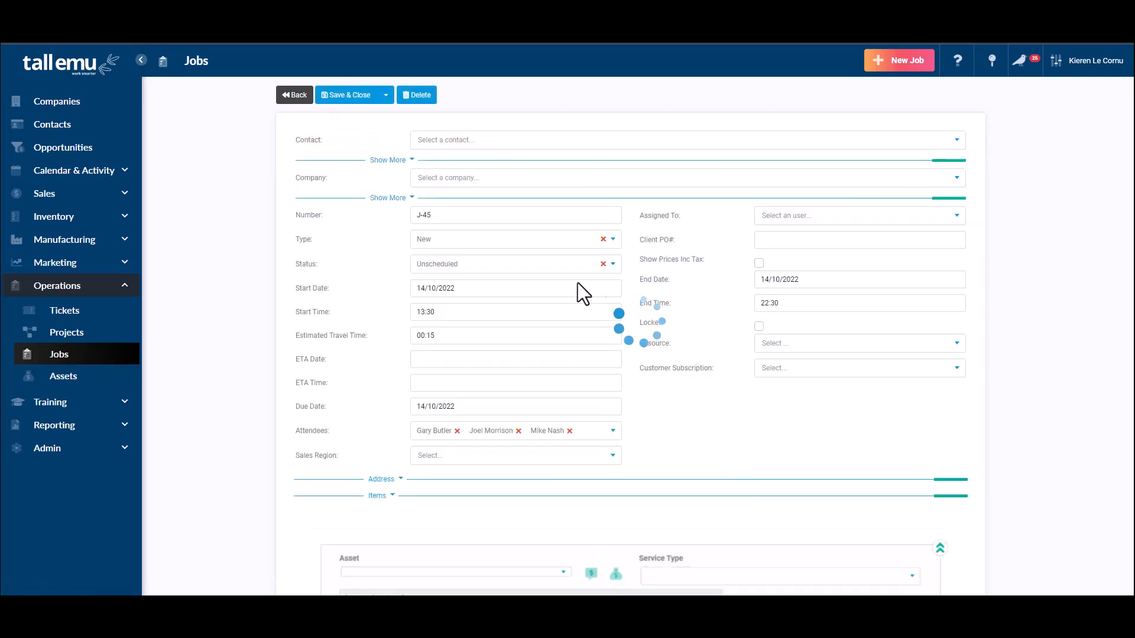
pyautogui.click(434, 243)
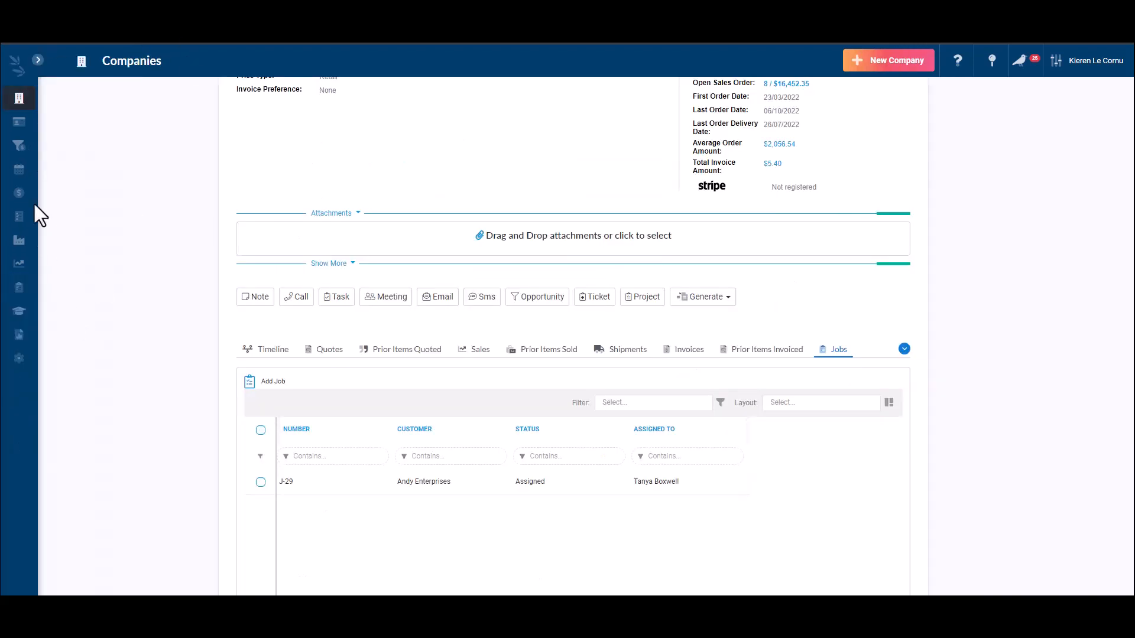
# Open the admin Job Settings and review the values in the Type and Status lookup lists
pyautogui.moveTo(36, 399)
pyautogui.click(55, 191)
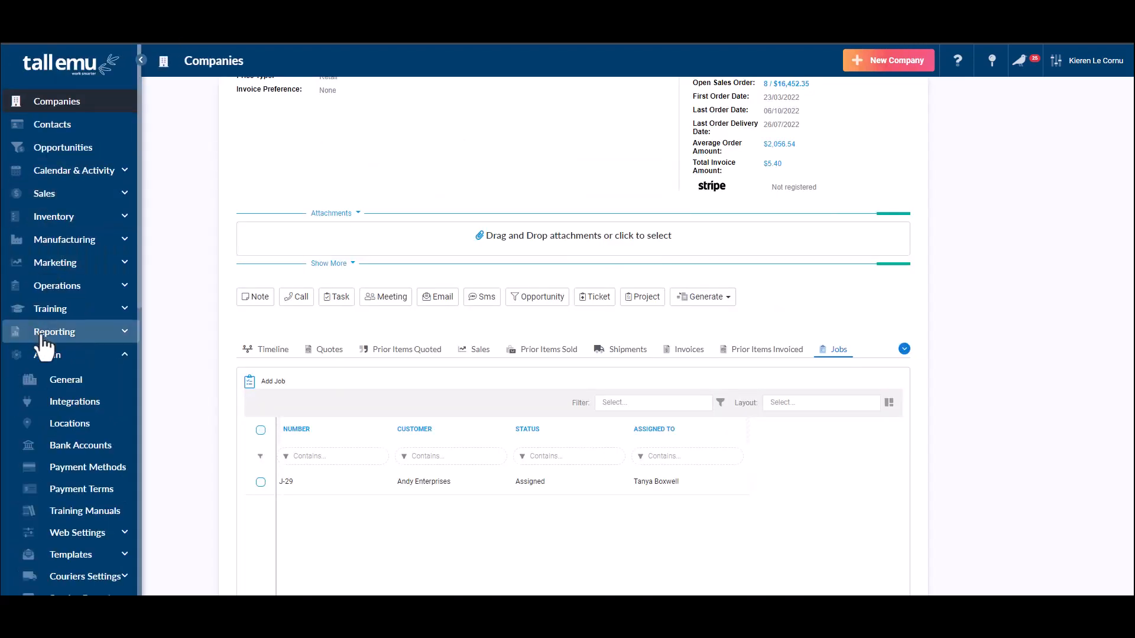
pyautogui.scroll(-10, 46, 398)
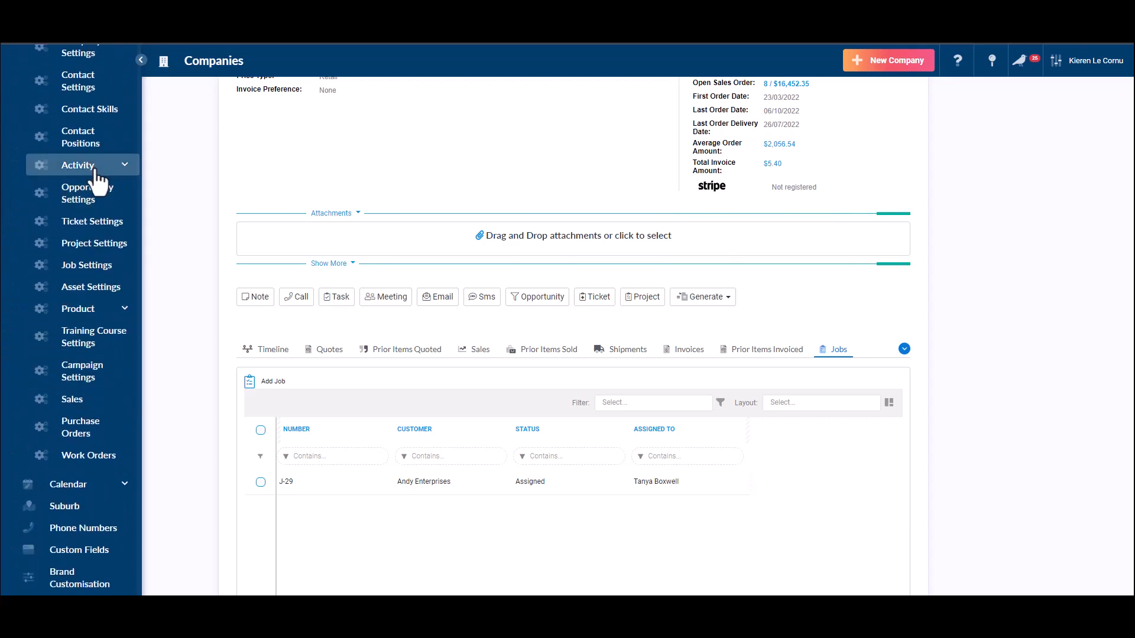
pyautogui.scroll(4, 91, 254)
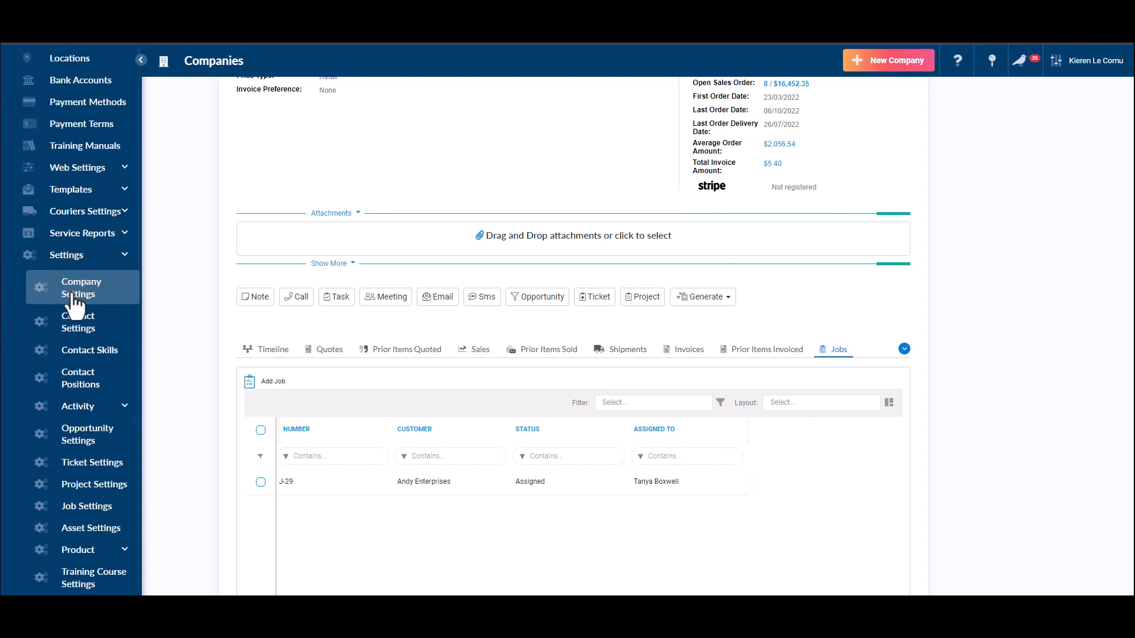
pyautogui.scroll(-4, 76, 304)
pyautogui.click(85, 269)
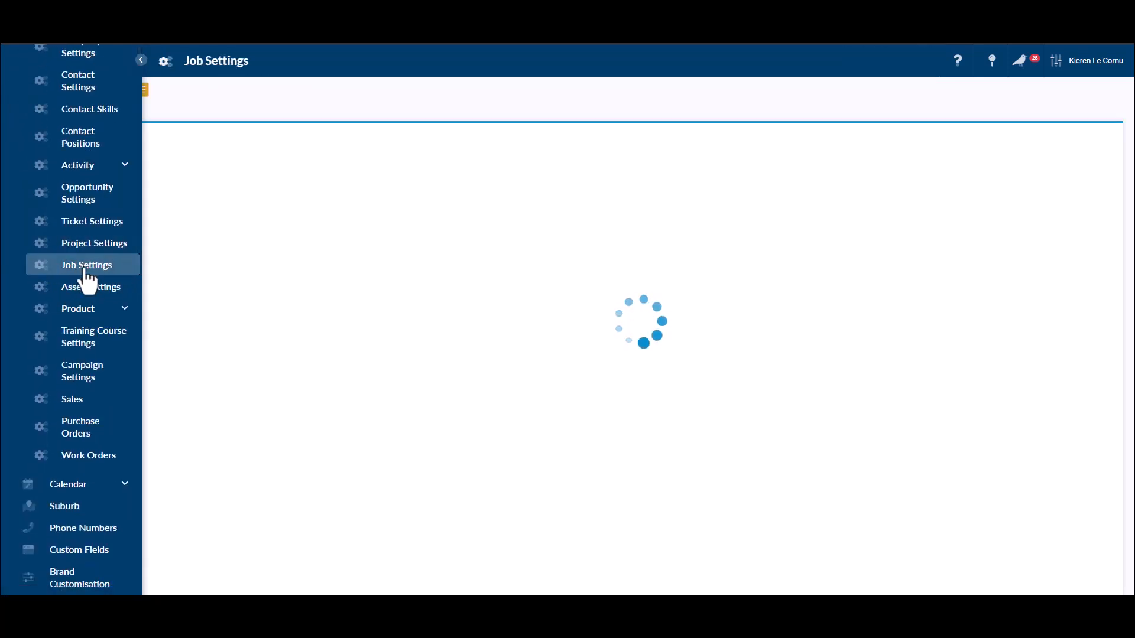
pyautogui.click(89, 205)
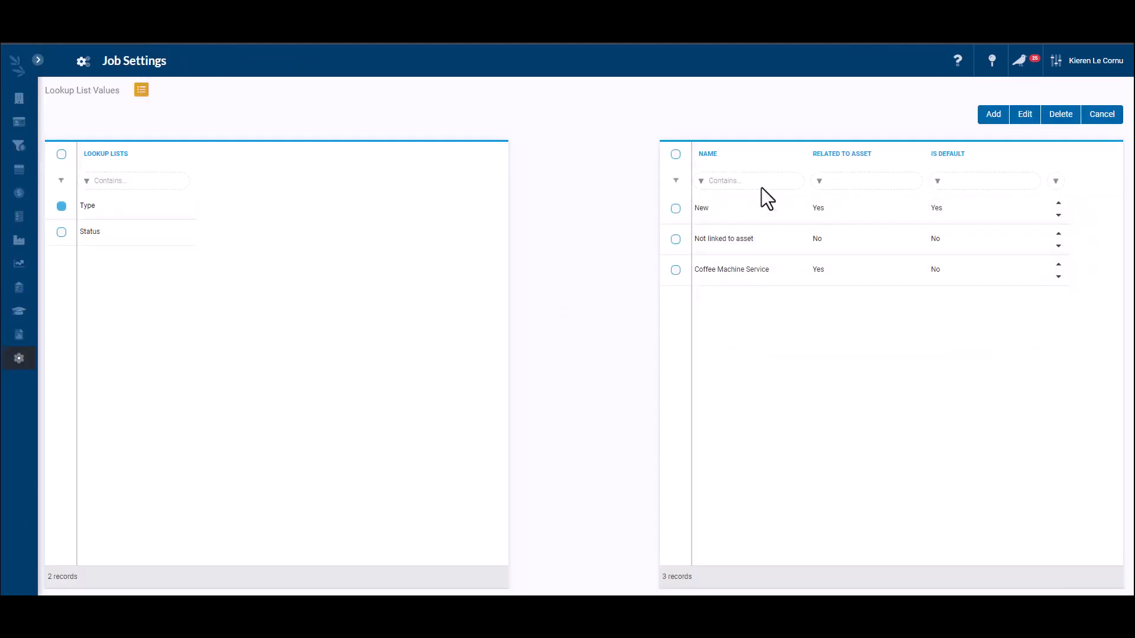
pyautogui.click(96, 231)
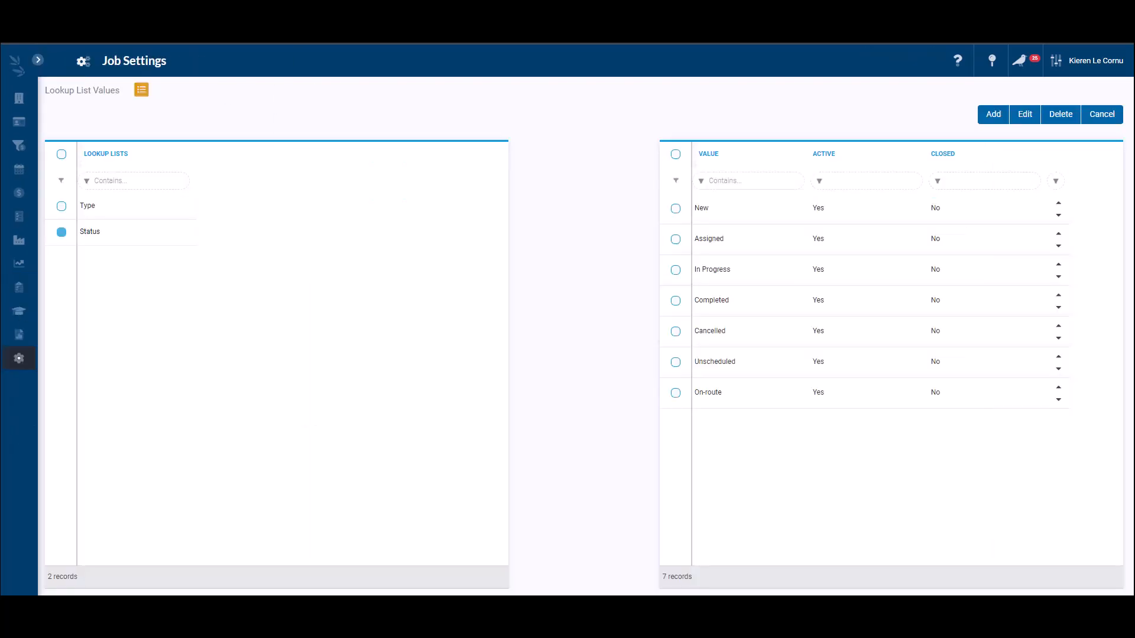
pyautogui.click(152, 207)
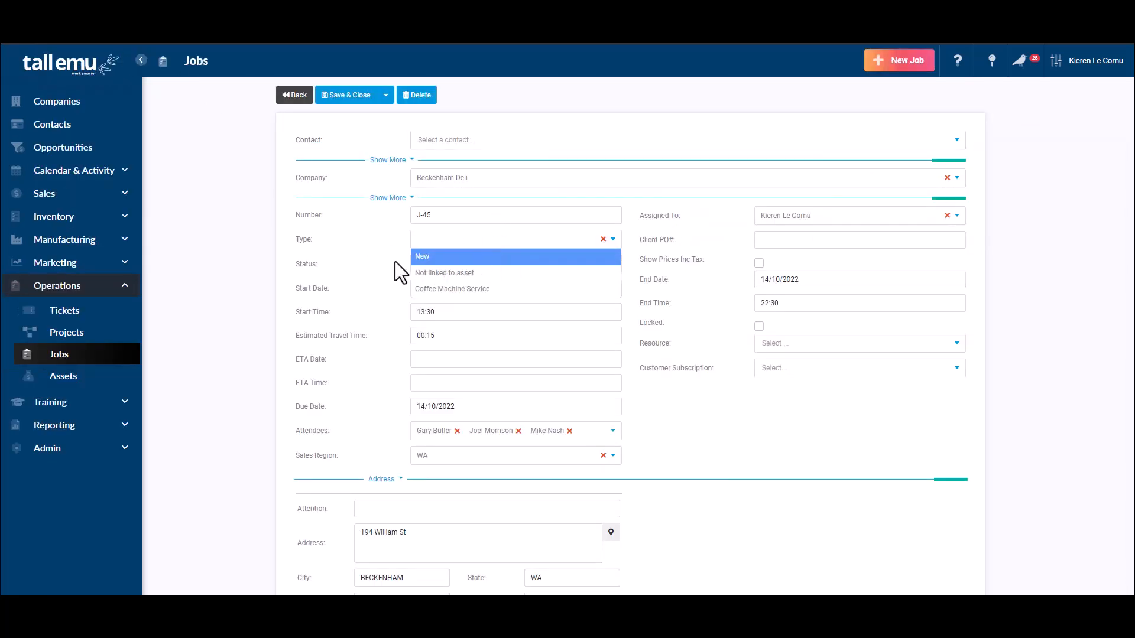
# Set the Beckenham Deli job's type to Coffee Machine Service and review the available status options
pyautogui.click(456, 290)
pyautogui.click(460, 265)
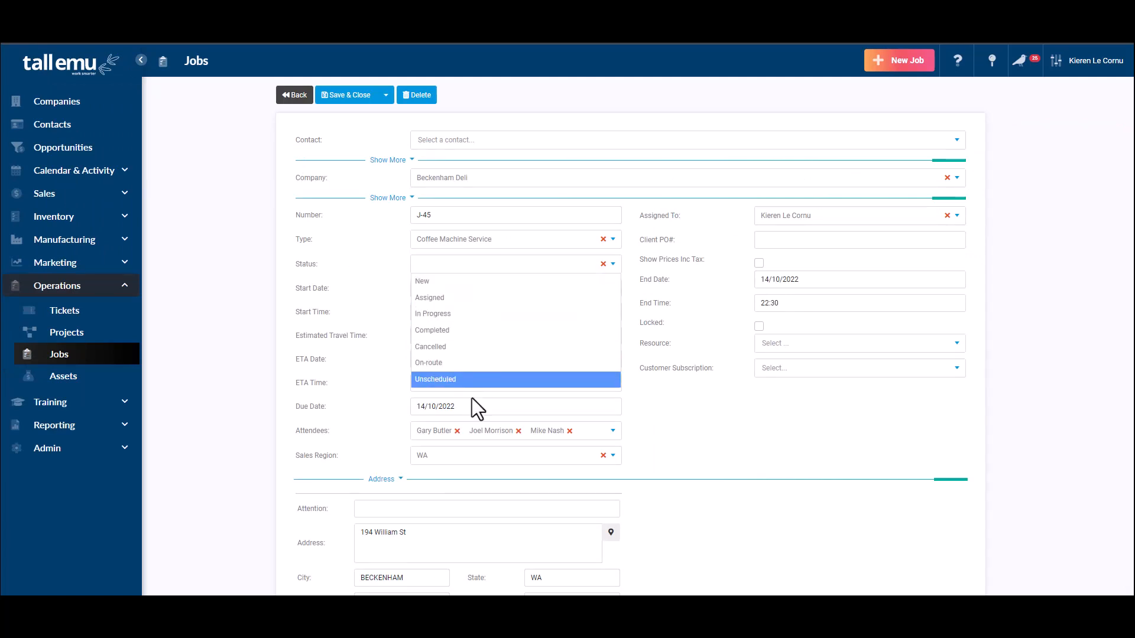
pyautogui.click(343, 240)
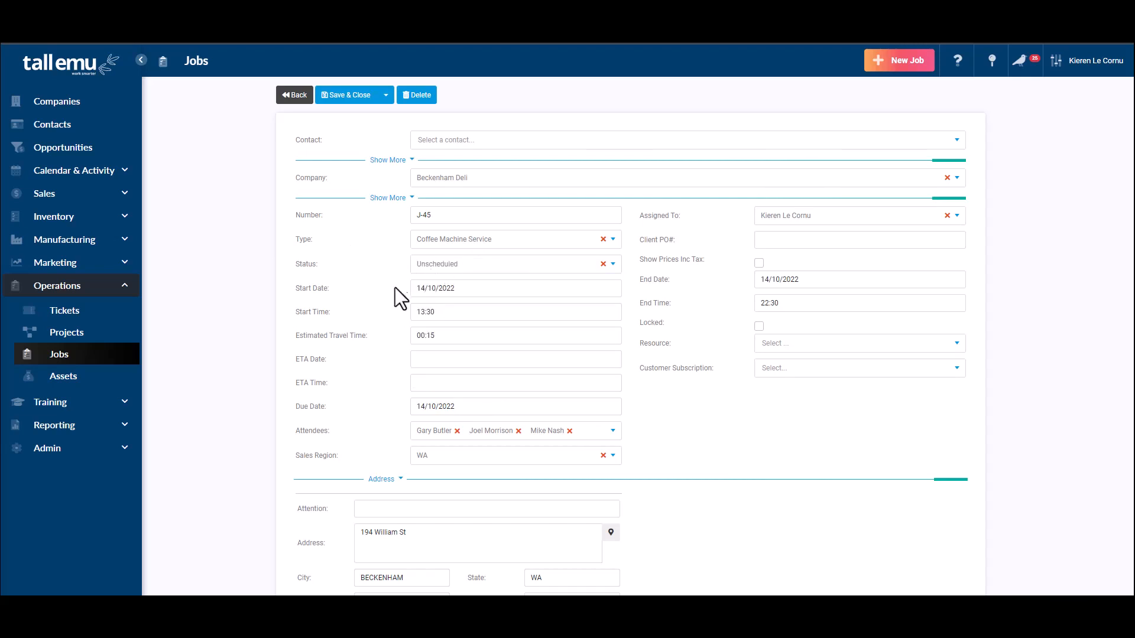
# Review the job's start date, end date, start time and end time fields
pyautogui.moveTo(328, 285); pyautogui.dragTo(289, 286)
pyautogui.moveTo(677, 281); pyautogui.dragTo(644, 280)
pyautogui.moveTo(346, 310); pyautogui.dragTo(295, 312)
pyautogui.moveTo(676, 304); pyautogui.dragTo(644, 305)
# Enter the client PO number on the job and look at the date picker for its ETA date
pyautogui.click(762, 240)
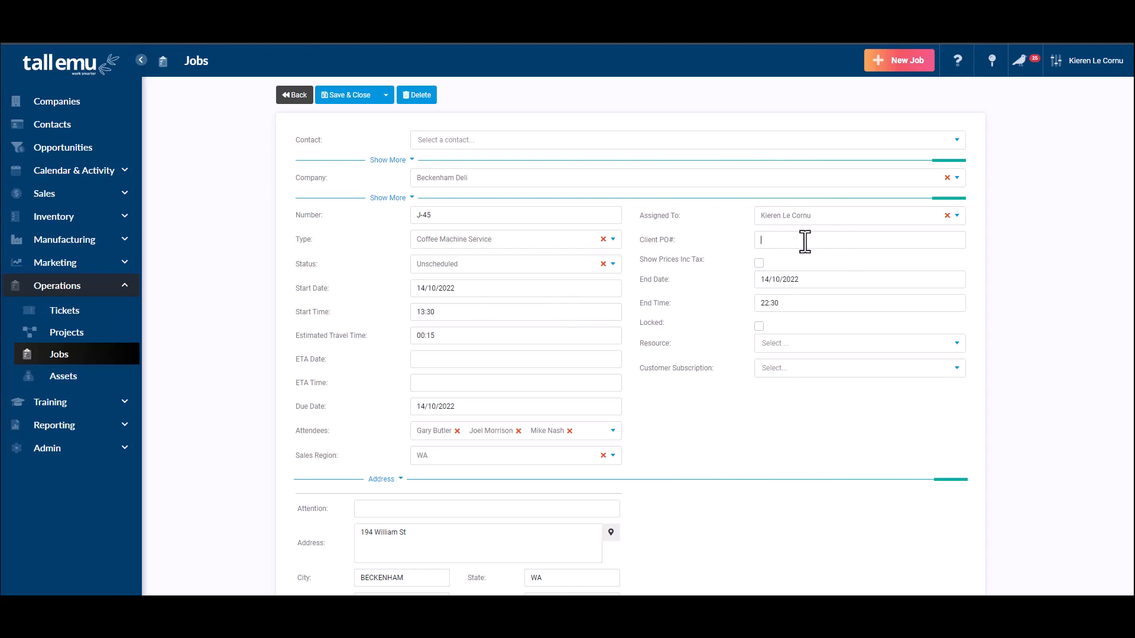
pyautogui.click(759, 263)
pyautogui.click(442, 362)
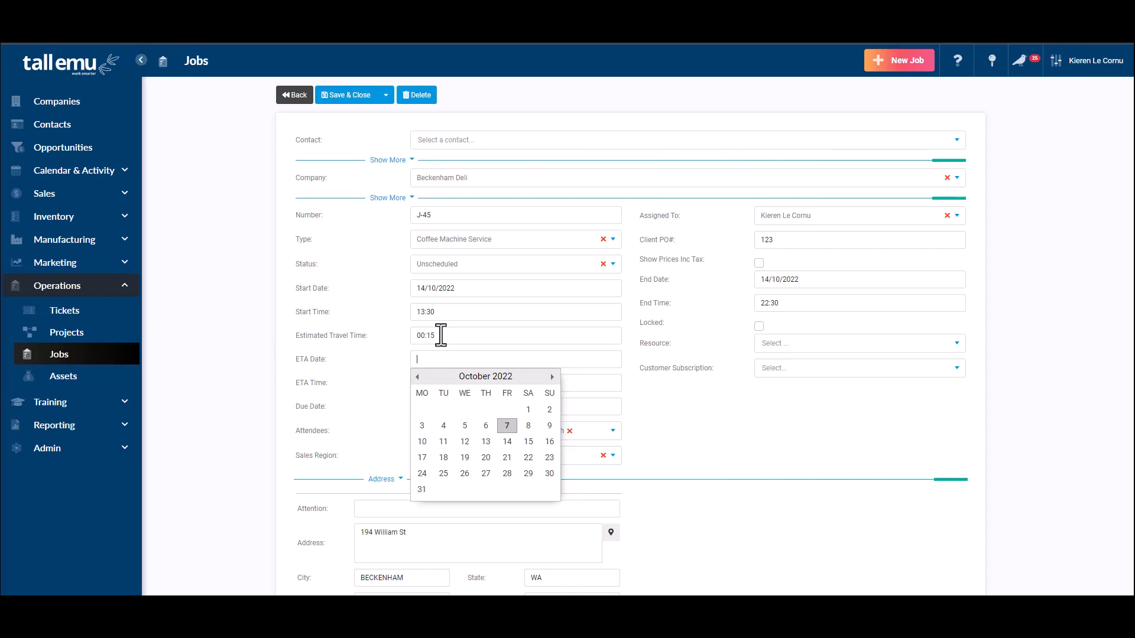
pyautogui.click(342, 372)
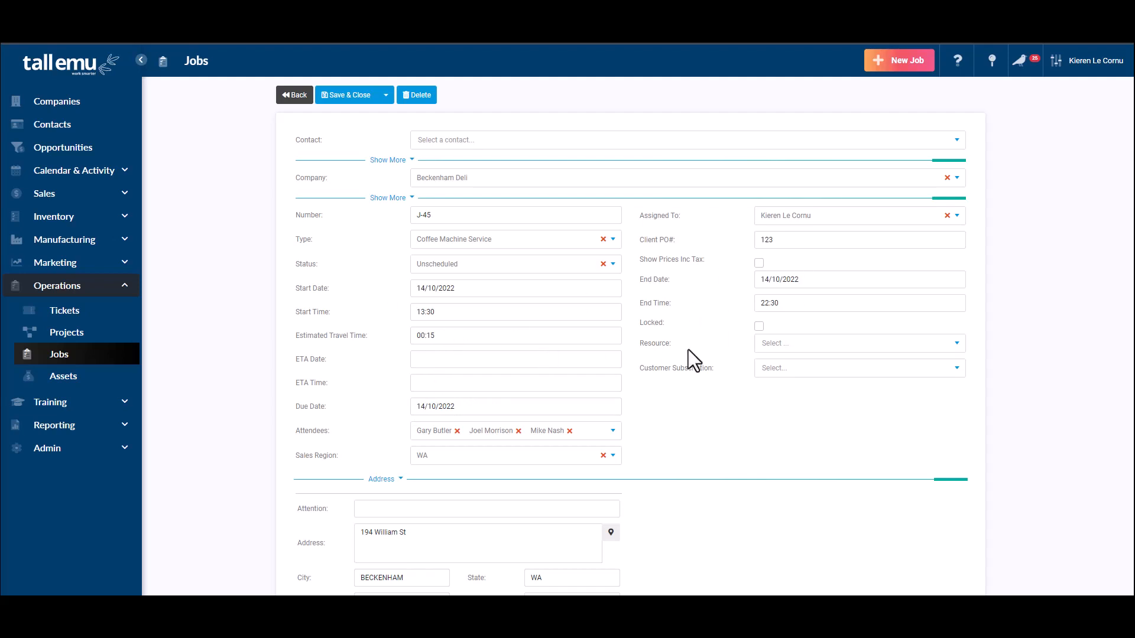
# Examine the job's assignee, attendee and sales region choices without changing the selections
pyautogui.moveTo(686, 215); pyautogui.dragTo(703, 217)
pyautogui.click(808, 217)
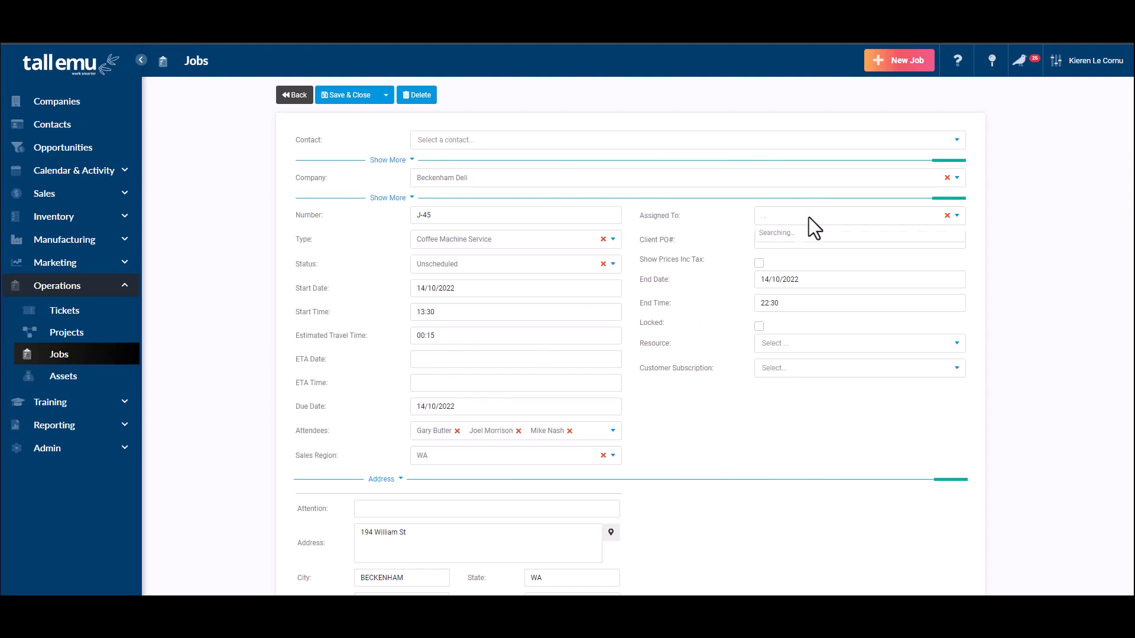
pyautogui.click(687, 220)
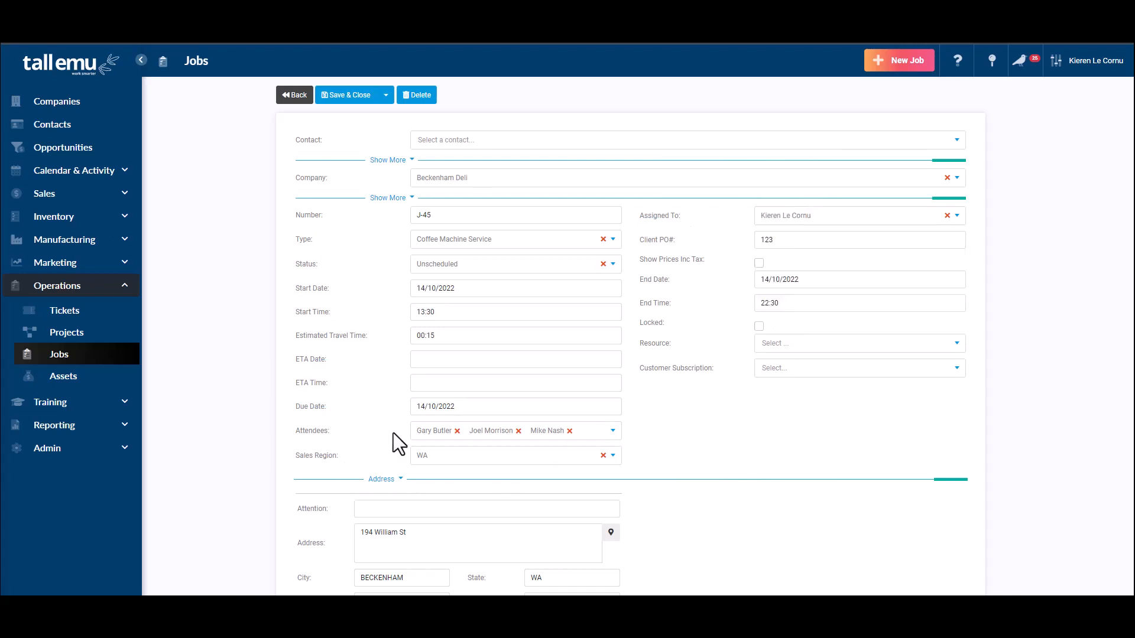
pyautogui.click(615, 431)
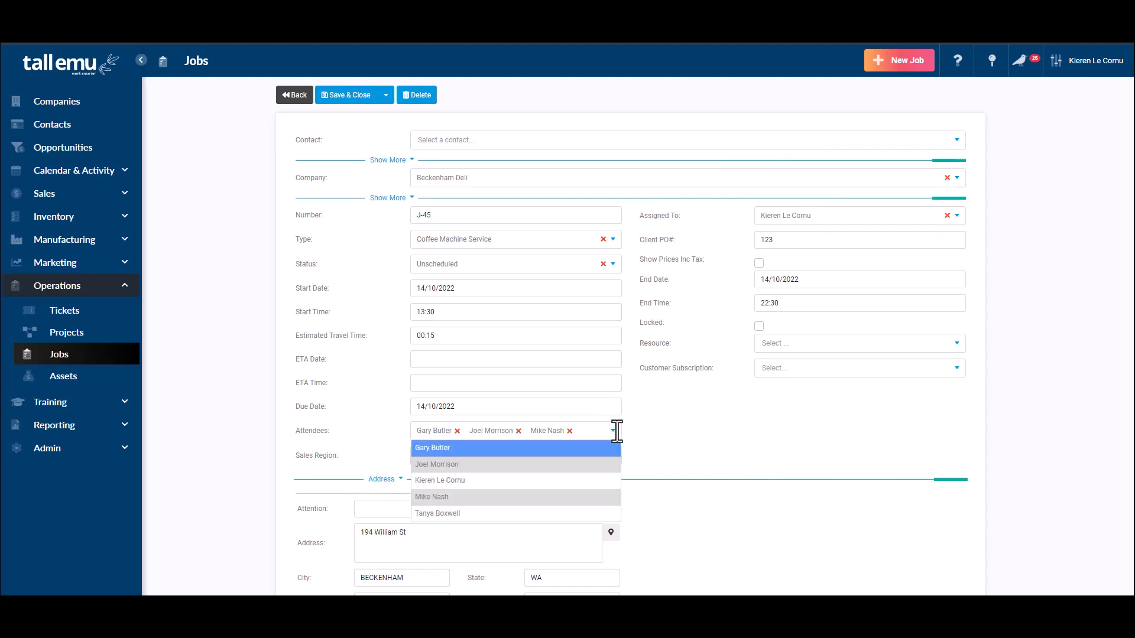
pyautogui.click(679, 432)
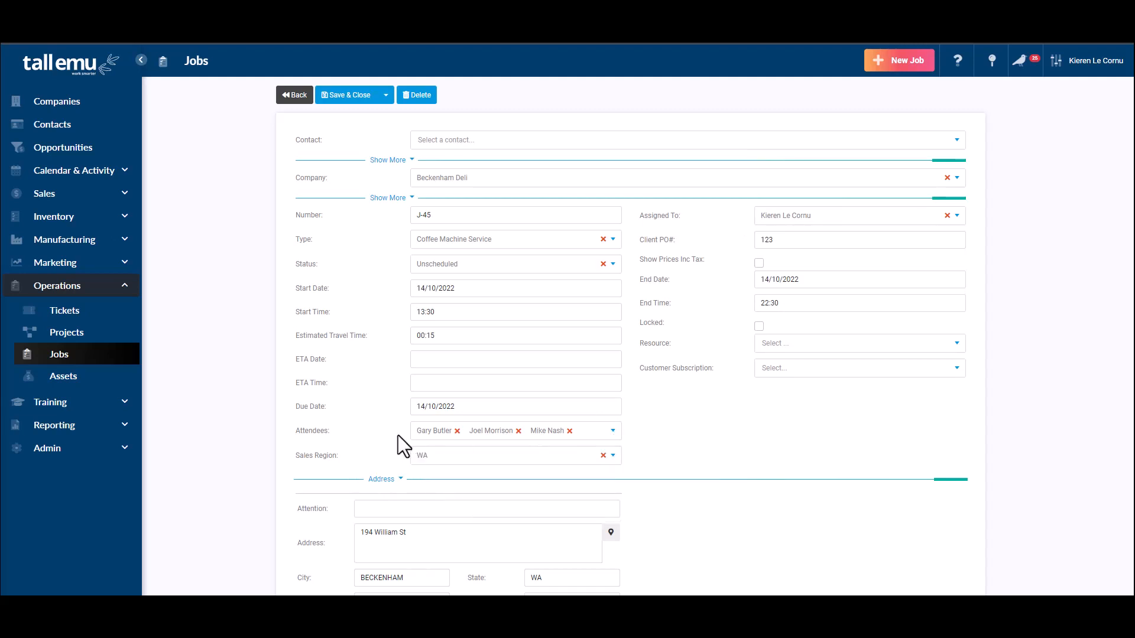
pyautogui.click(538, 459)
pyautogui.click(811, 450)
# Review the job's address and item sections, save and close it, and look over its attachment groups and items
pyautogui.scroll(-15, 716, 382)
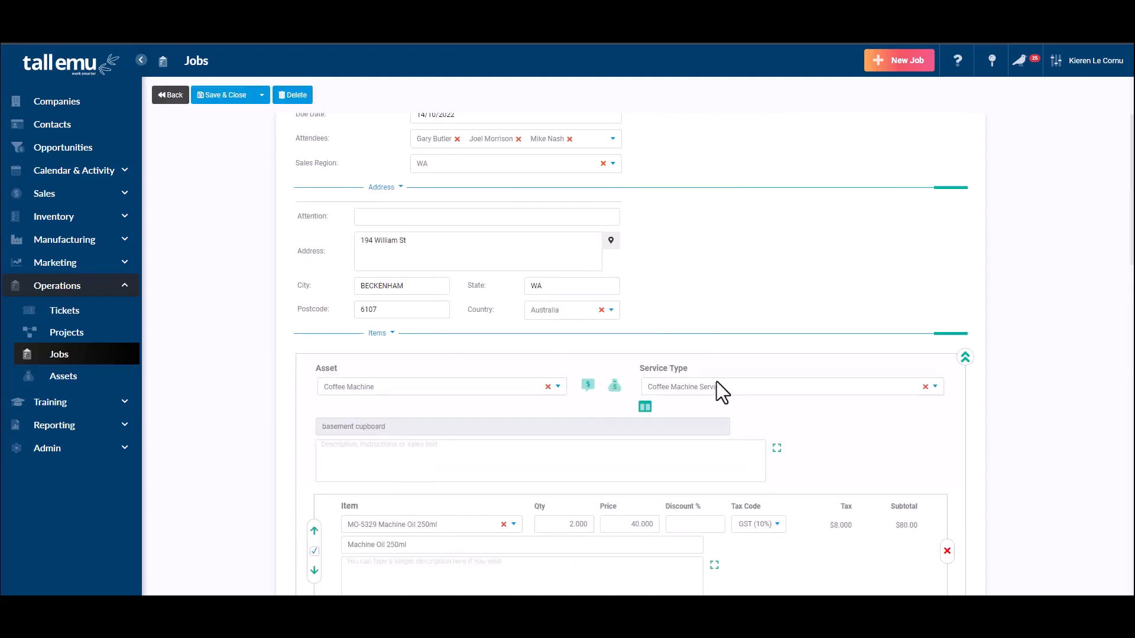
pyautogui.scroll(15, 718, 382)
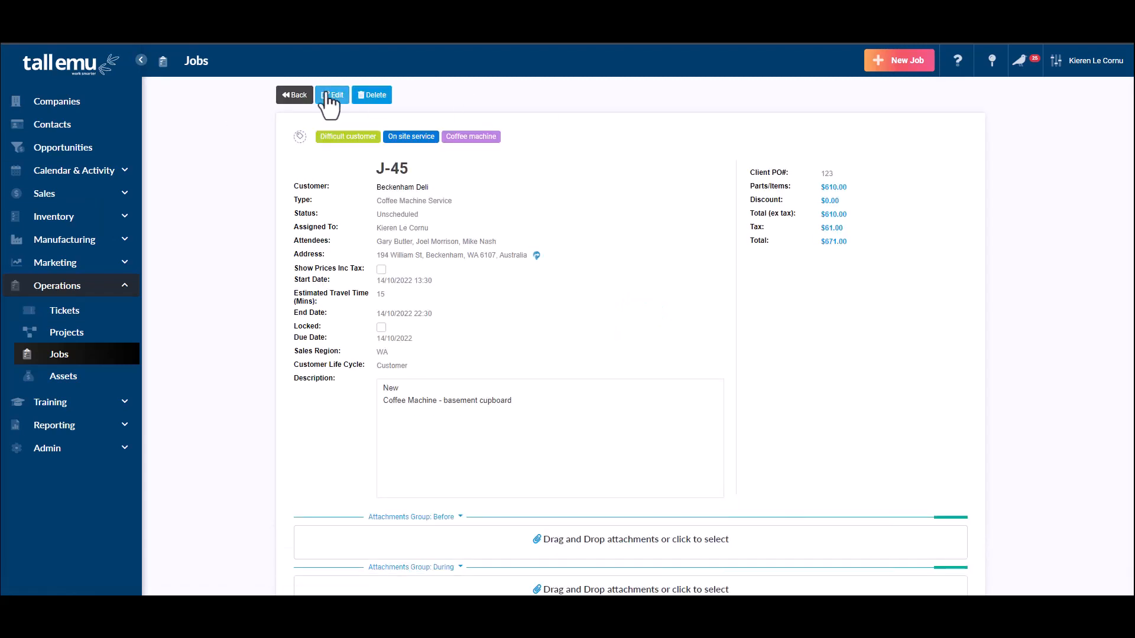
pyautogui.scroll(-4, 319, 156)
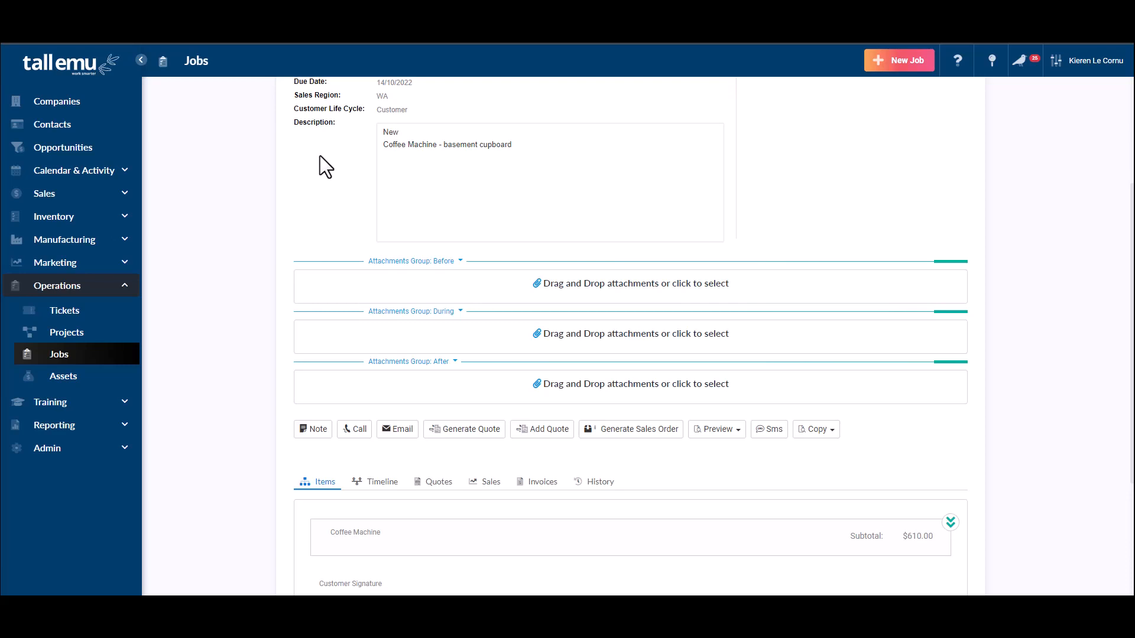
# Open the jobs calendar and show the second, third, fifth and sixth listed users instead of the first
pyautogui.click(67, 353)
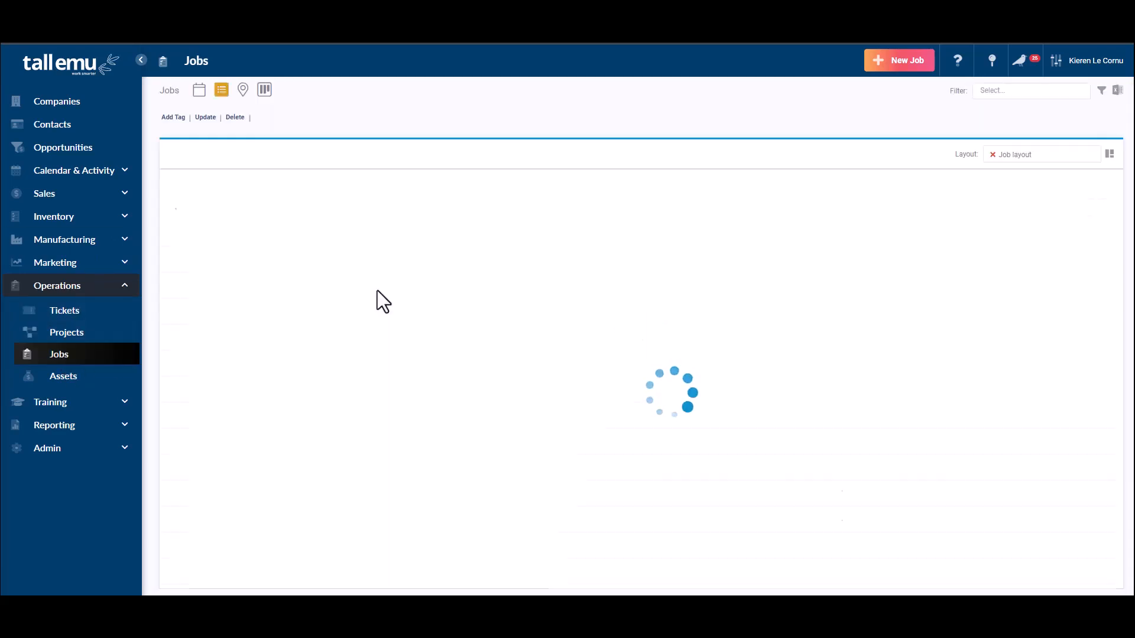
pyautogui.click(199, 90)
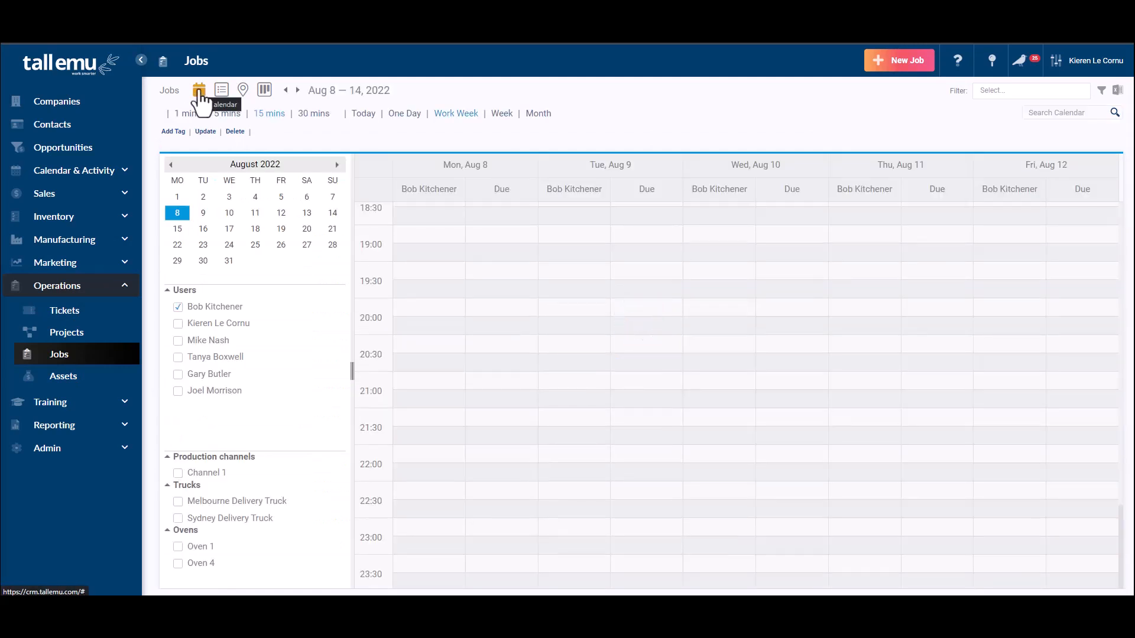
pyautogui.click(178, 307)
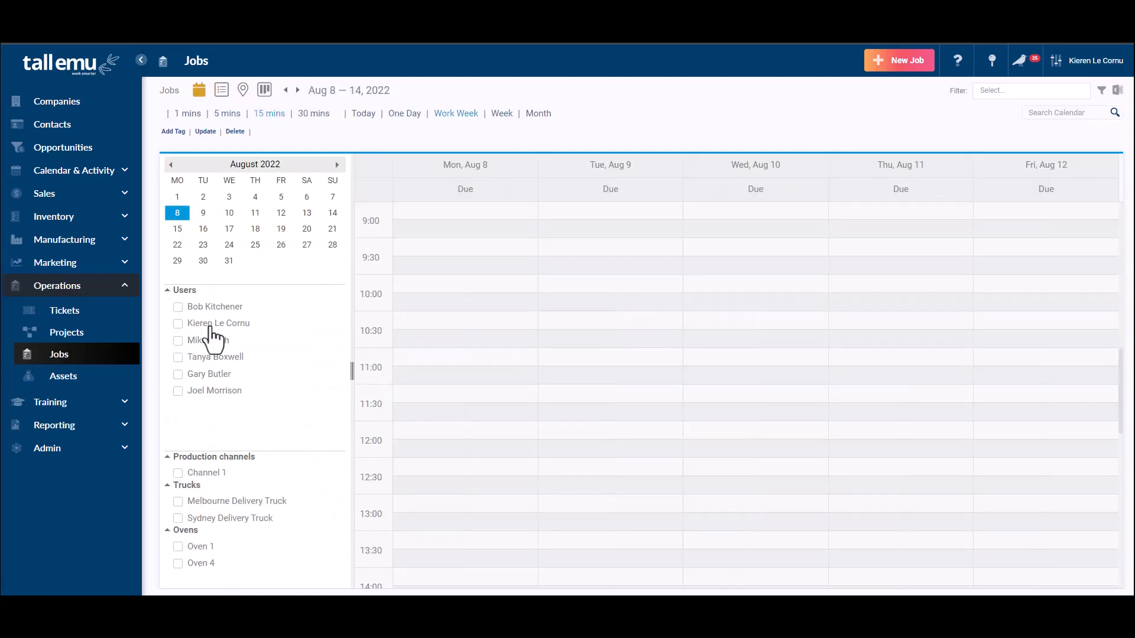
pyautogui.click(209, 326)
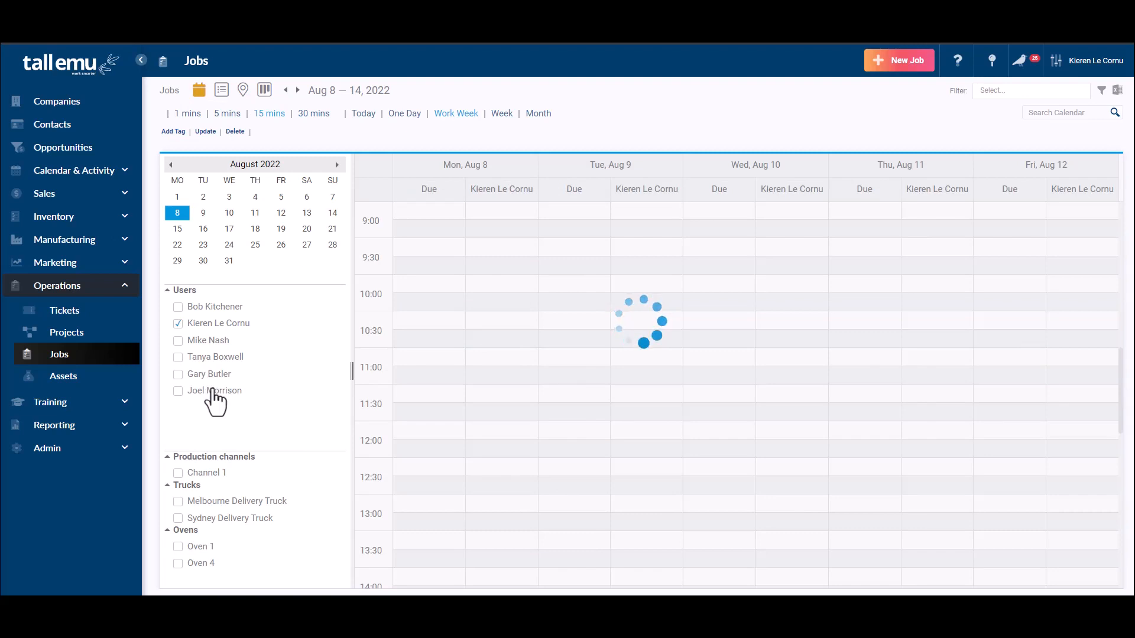
pyautogui.click(211, 390)
pyautogui.click(210, 374)
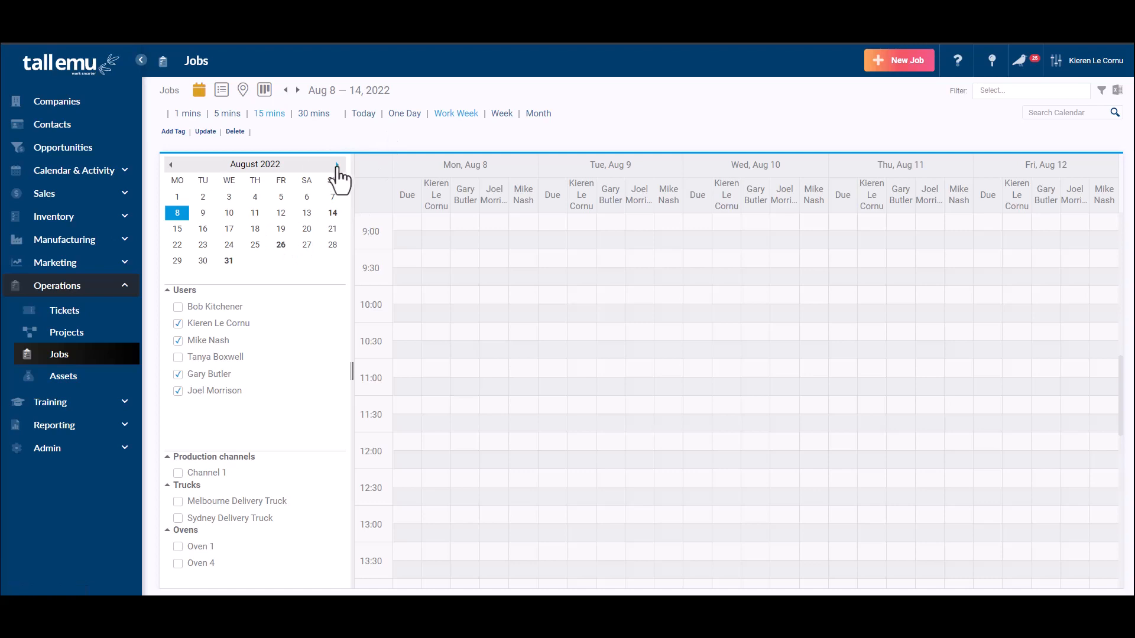
# Go to today's date in the jobs calendar and show the one-day schedule for October 7, 2022
pyautogui.click(366, 114)
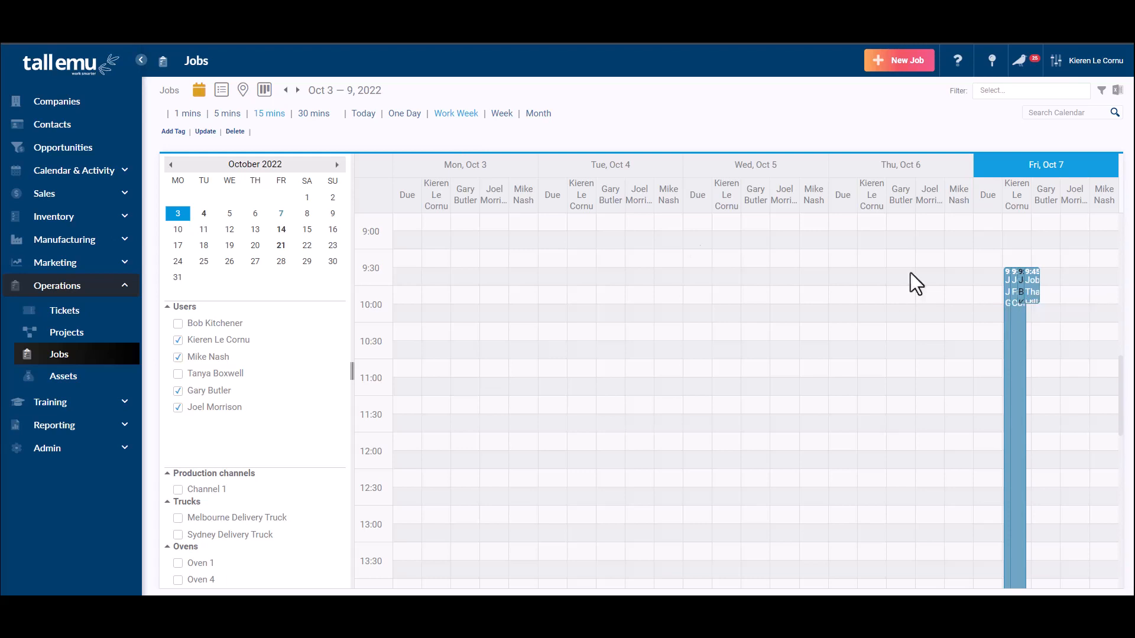
pyautogui.click(281, 214)
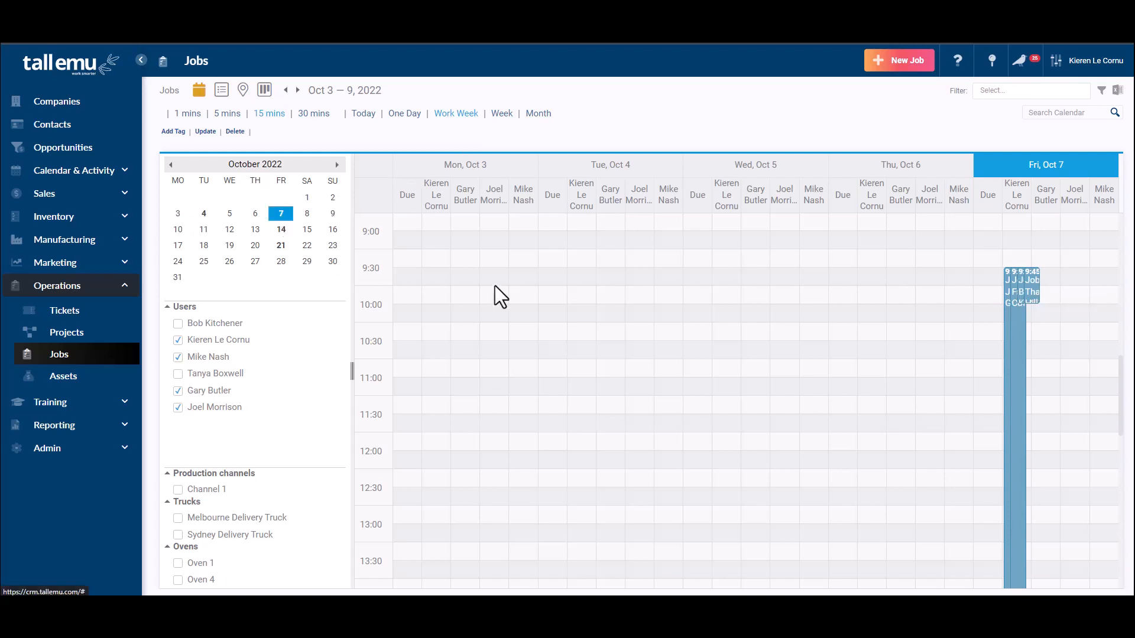
pyautogui.click(405, 113)
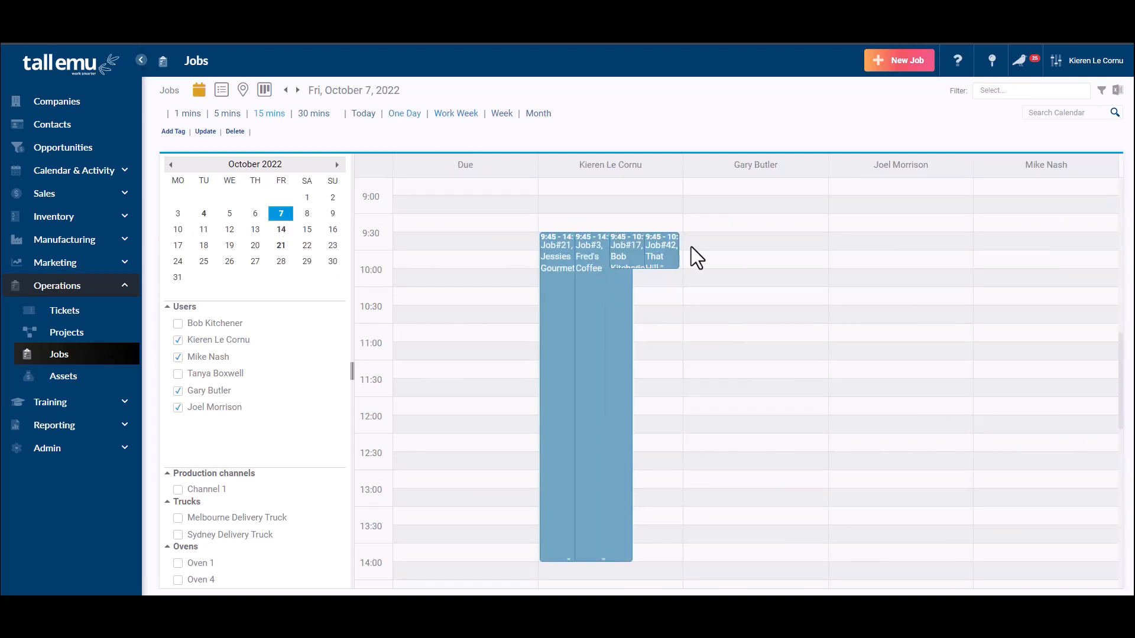
# Try to move Job#17 to 11:30–12:00 in the third staff member's column, then dismiss the request to add an attendee
pyautogui.moveTo(643, 255); pyautogui.dragTo(1096, 257)
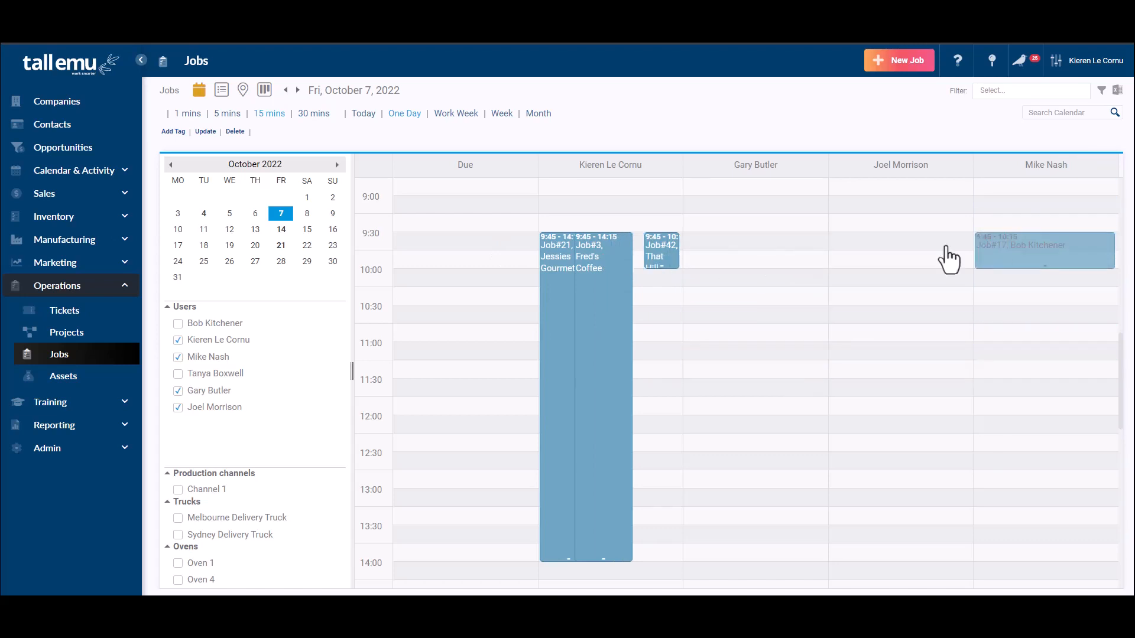
pyautogui.moveTo(948, 258); pyautogui.dragTo(920, 391)
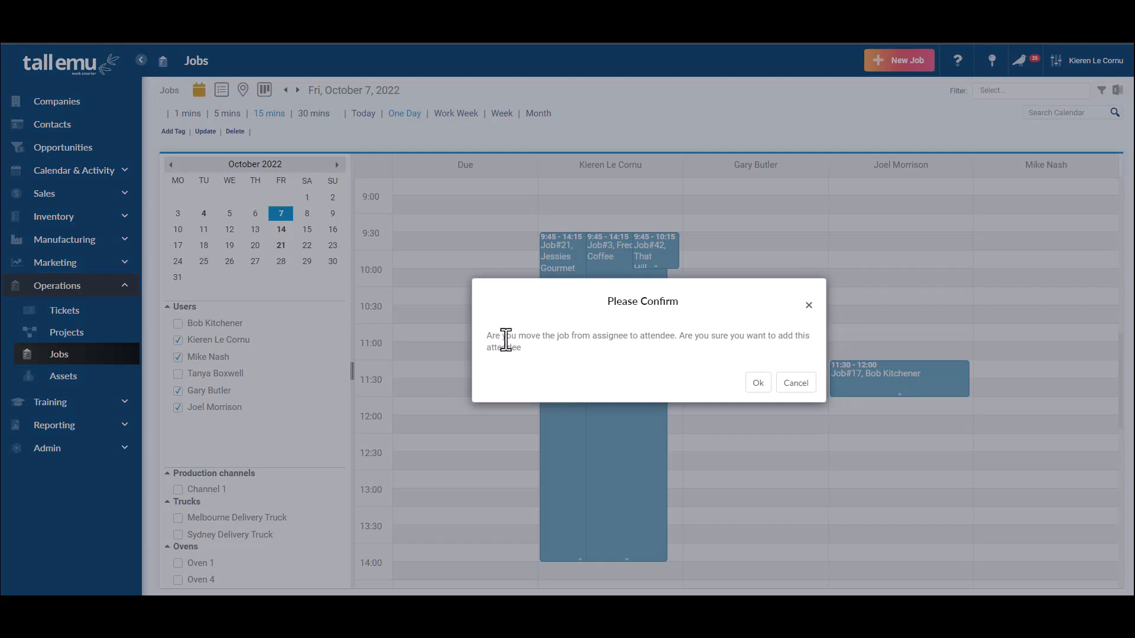
pyautogui.click(808, 306)
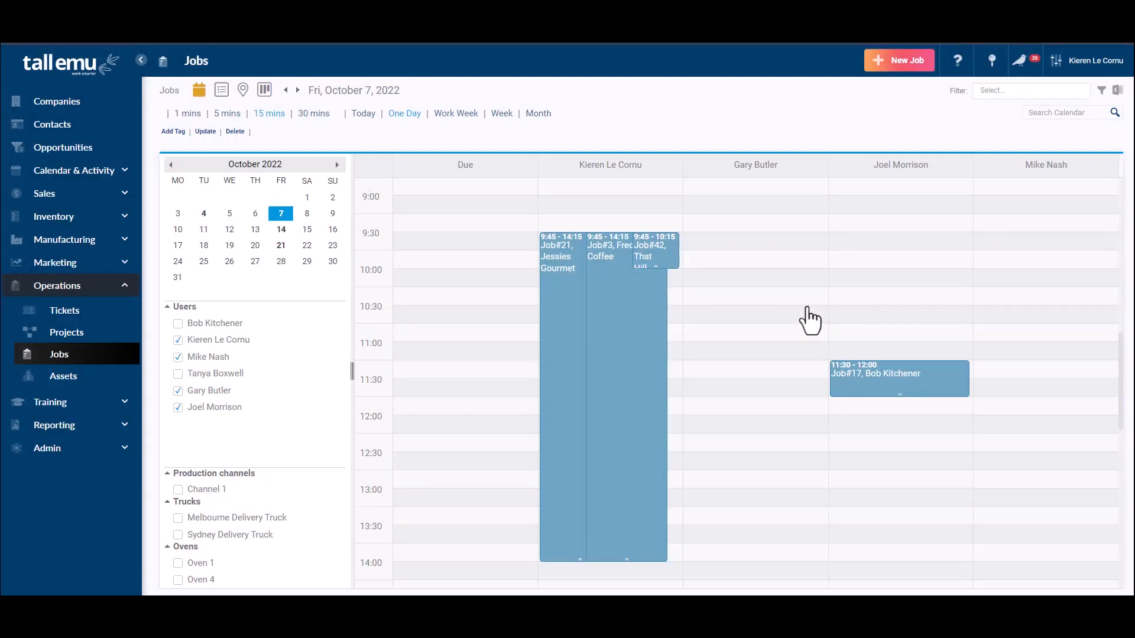
# Show the month calendar and move the job due on October 21 to October 22 under the third staff member
pyautogui.click(455, 113)
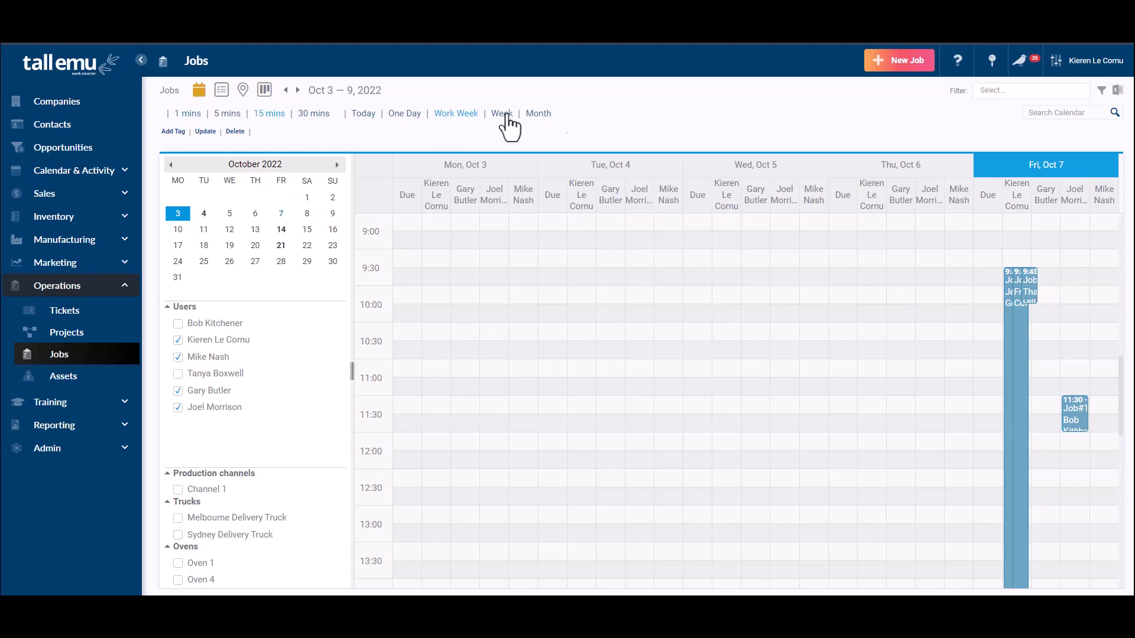
pyautogui.click(537, 114)
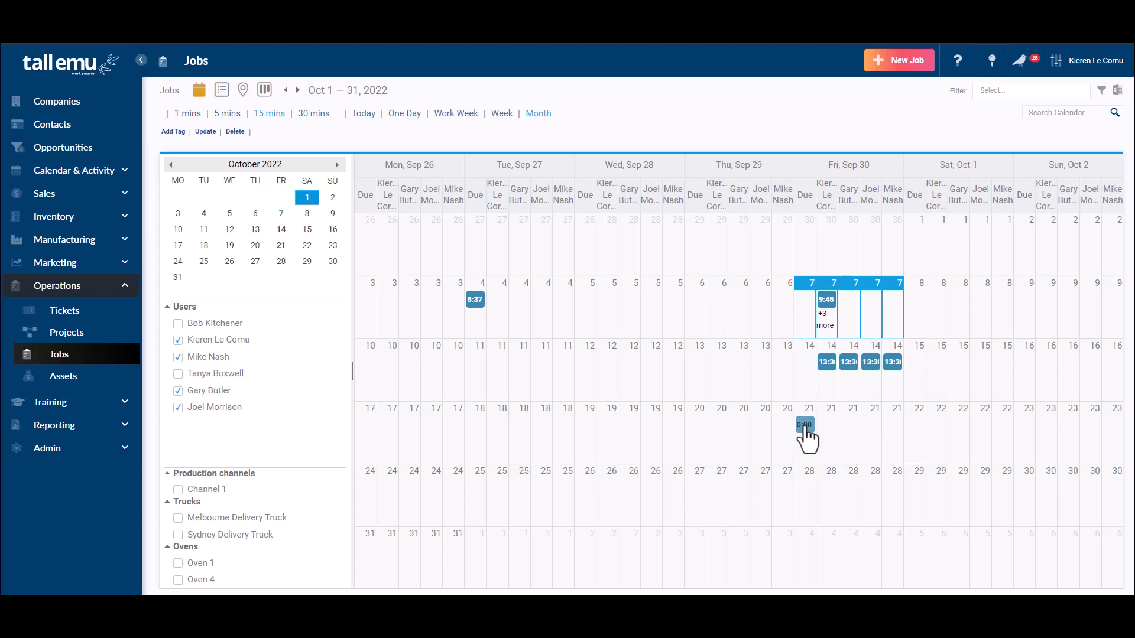
pyautogui.moveTo(805, 428); pyautogui.dragTo(979, 444)
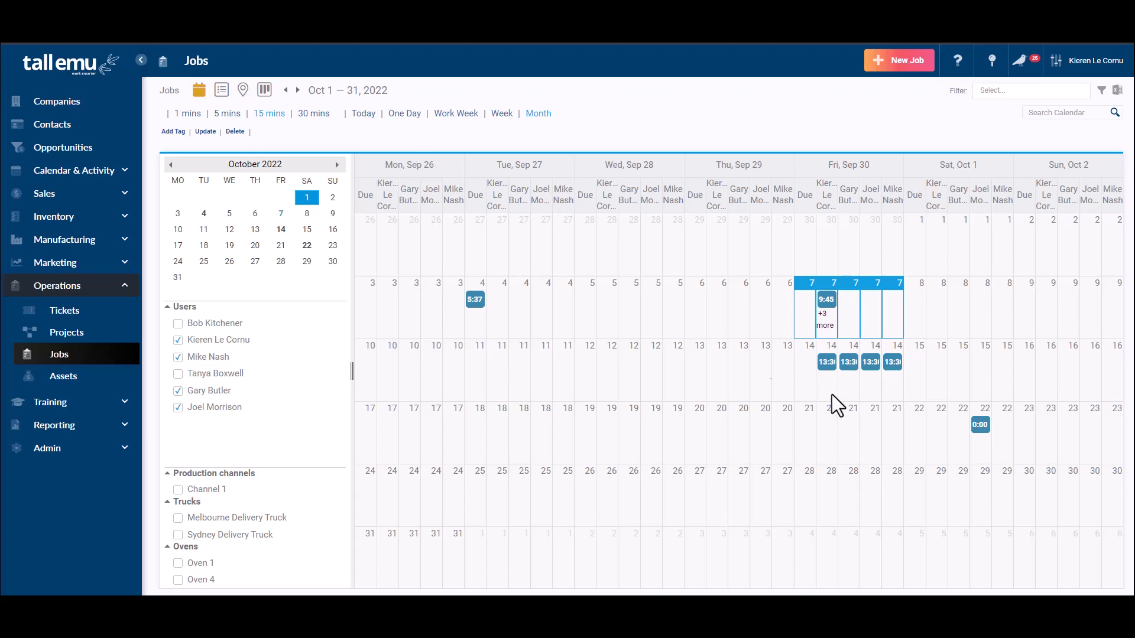
pyautogui.moveTo(372, 197); pyautogui.dragTo(357, 195)
# Show the jobs as a list and remove the applied Job layout
pyautogui.click(221, 92)
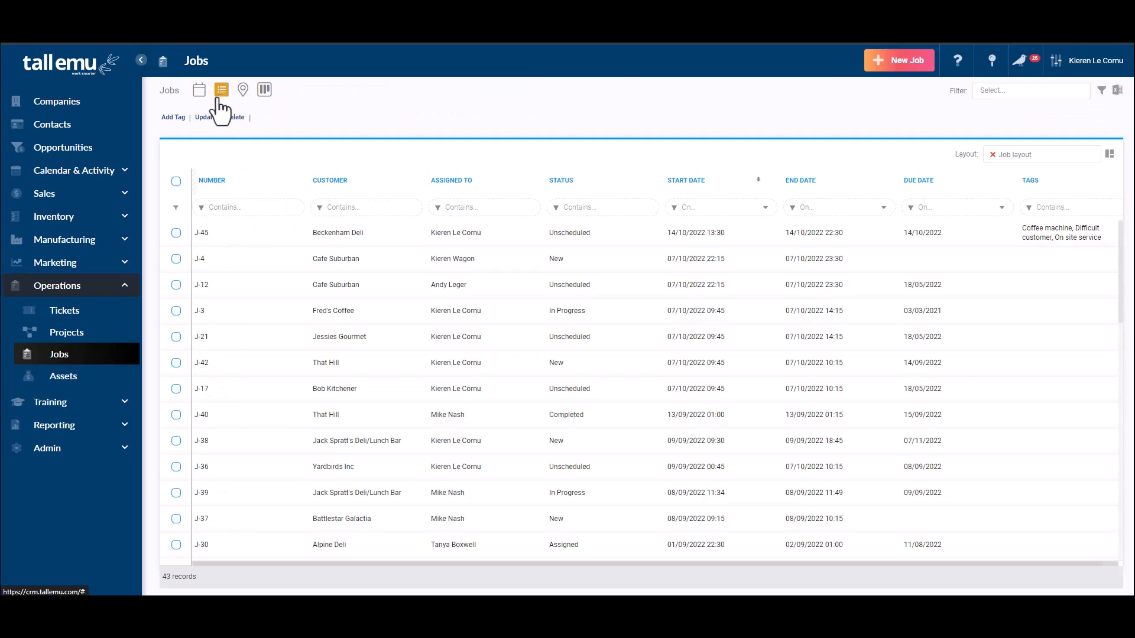
pyautogui.click(992, 156)
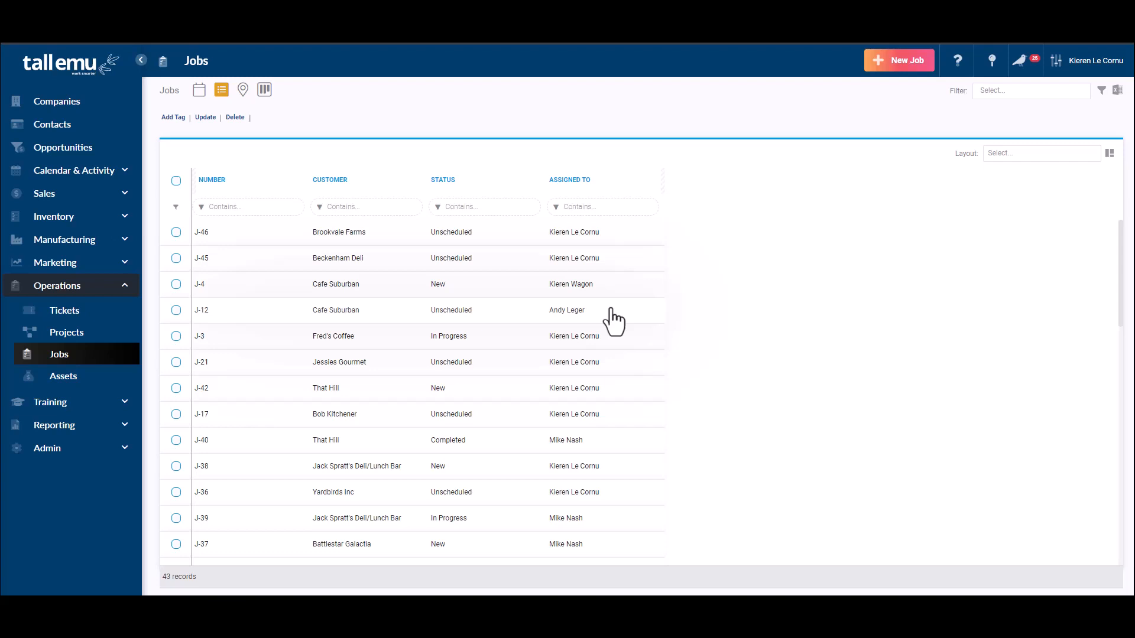
# Filter the jobs list by Jobs in progress, Completed jobs and Jobs not started this month in turn, then clear the filter
pyautogui.click(1013, 90)
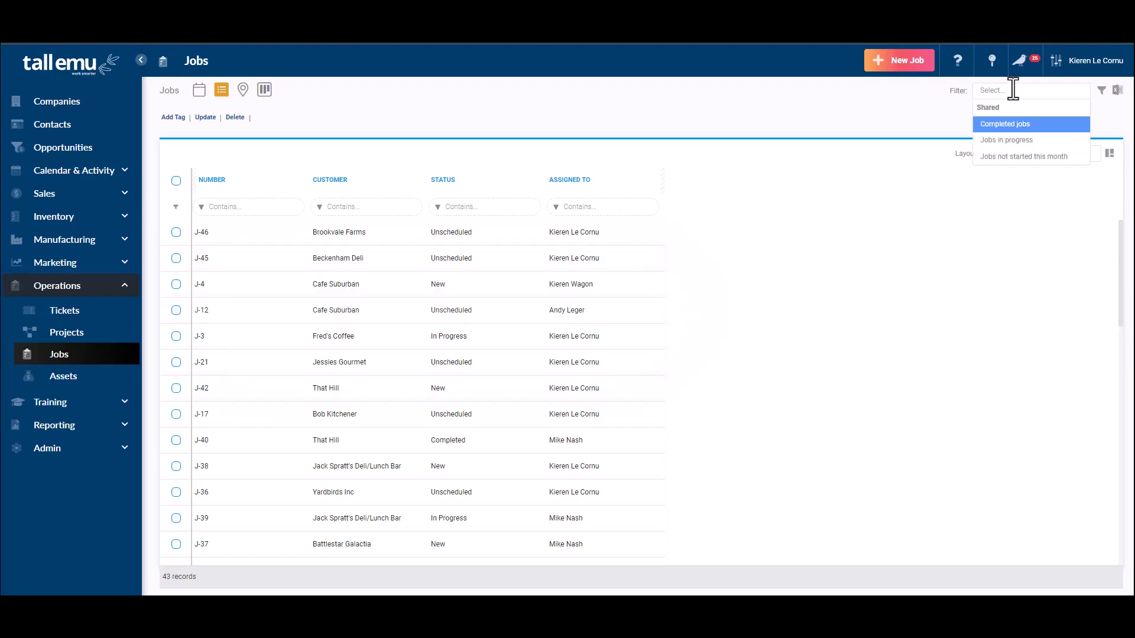
pyautogui.click(997, 142)
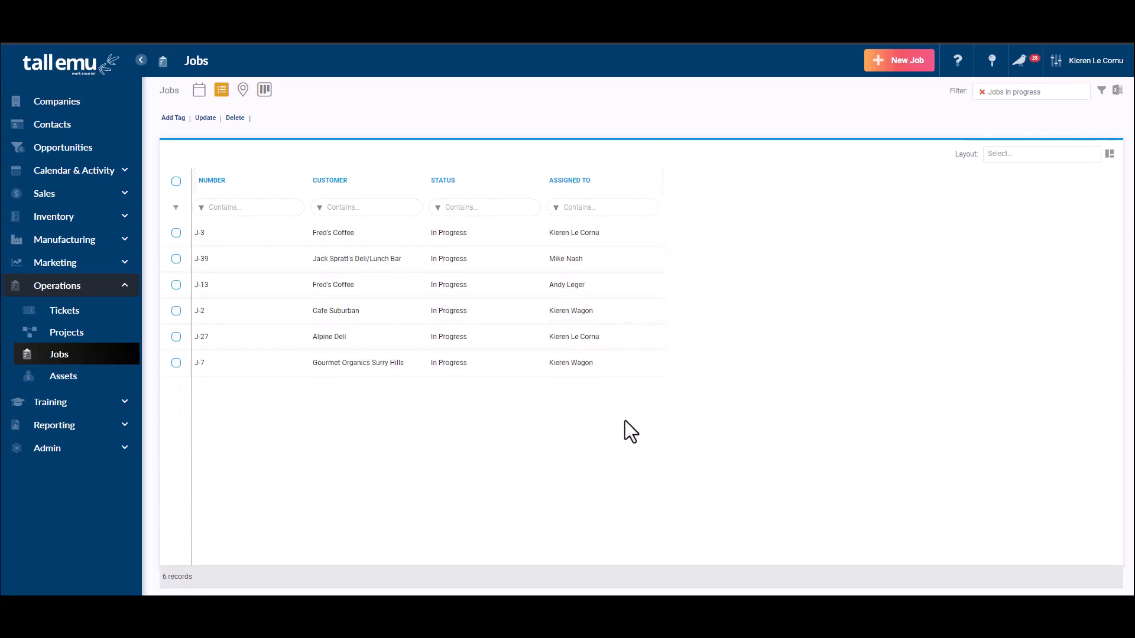
pyautogui.click(981, 92)
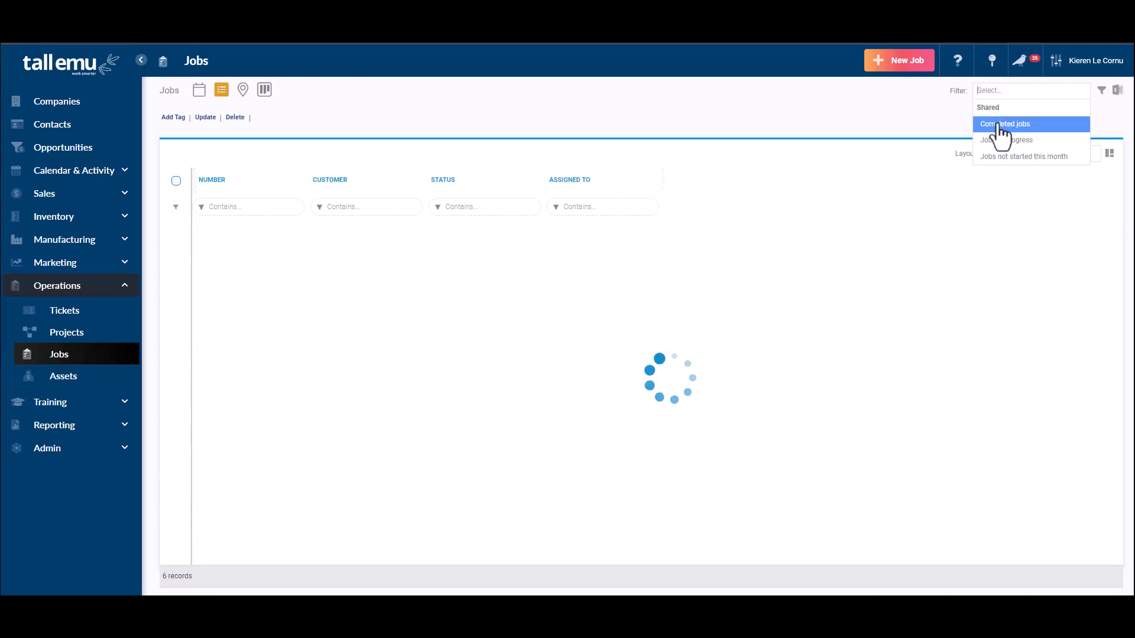
pyautogui.click(998, 126)
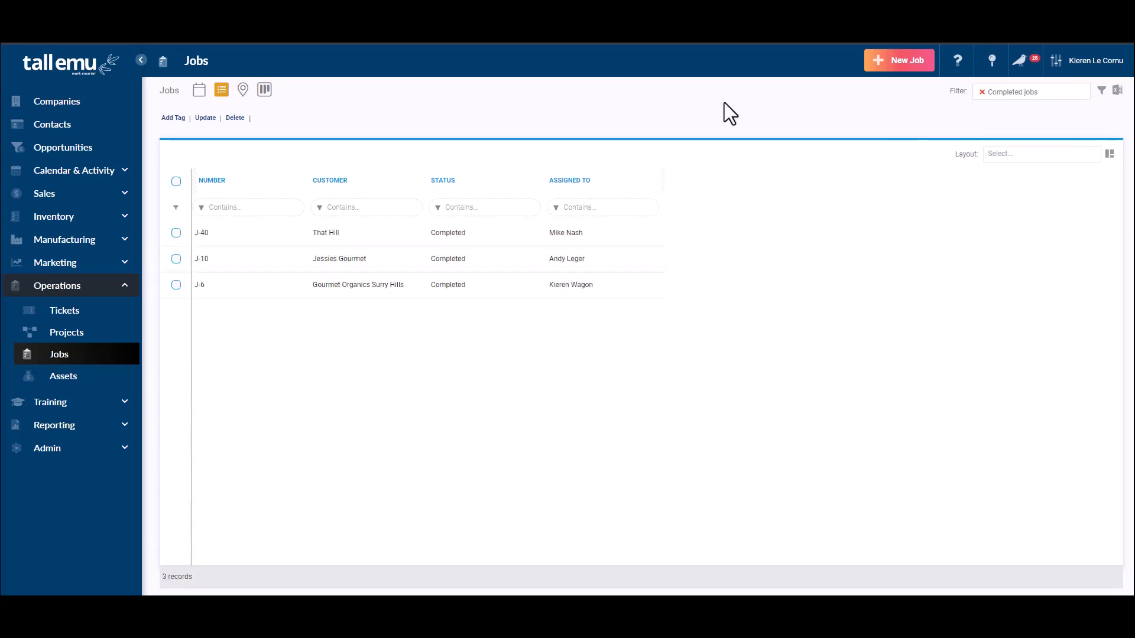
pyautogui.click(981, 92)
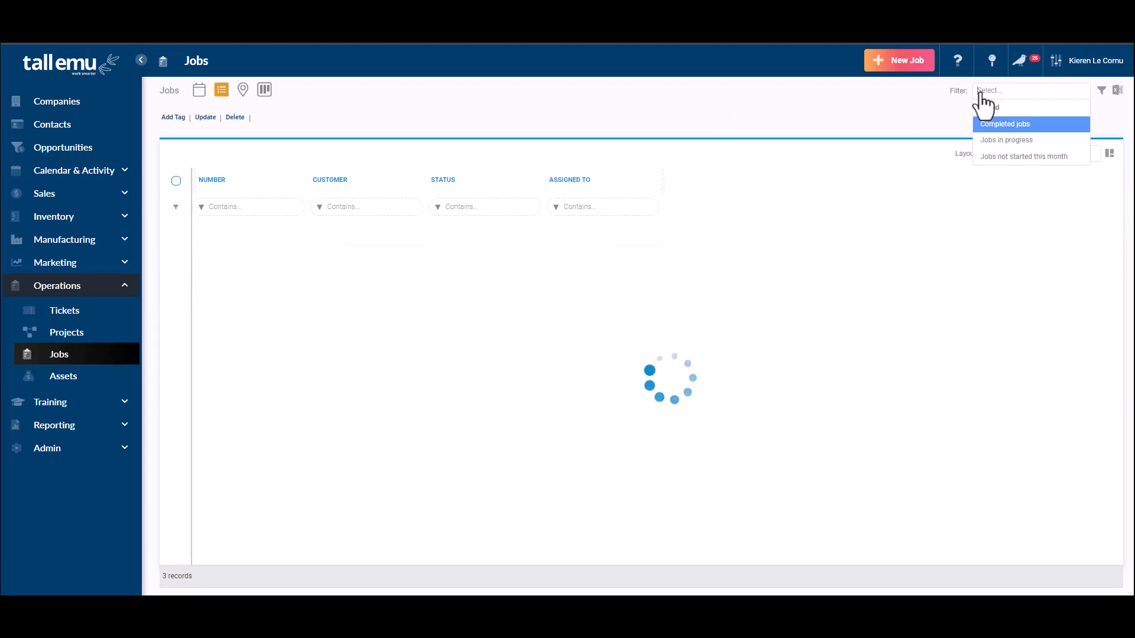
pyautogui.click(997, 160)
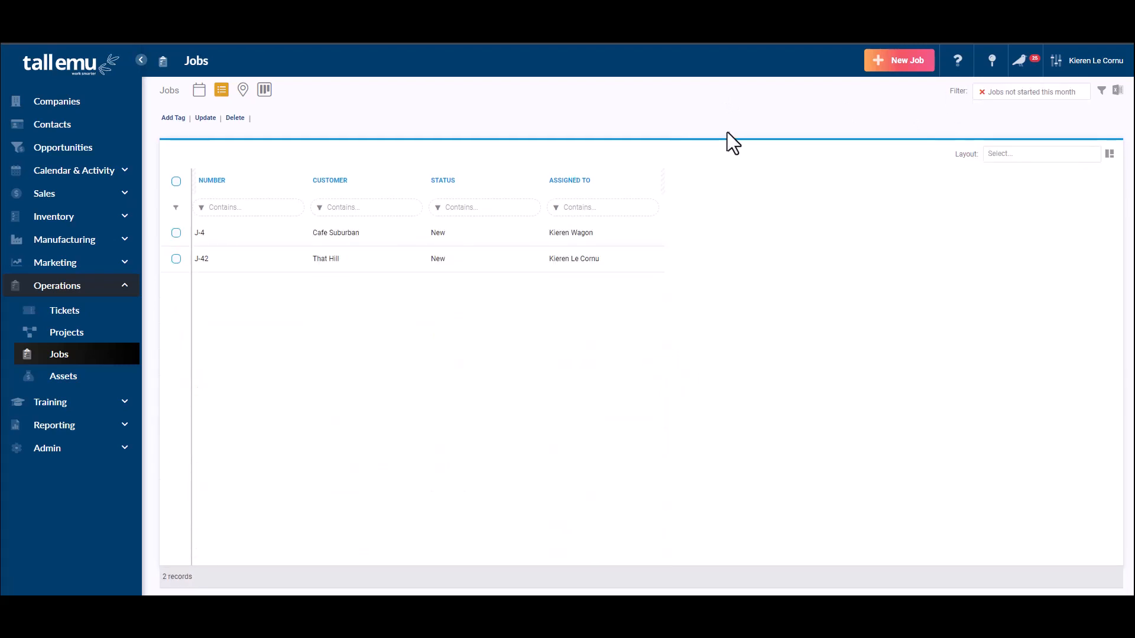
pyautogui.click(981, 92)
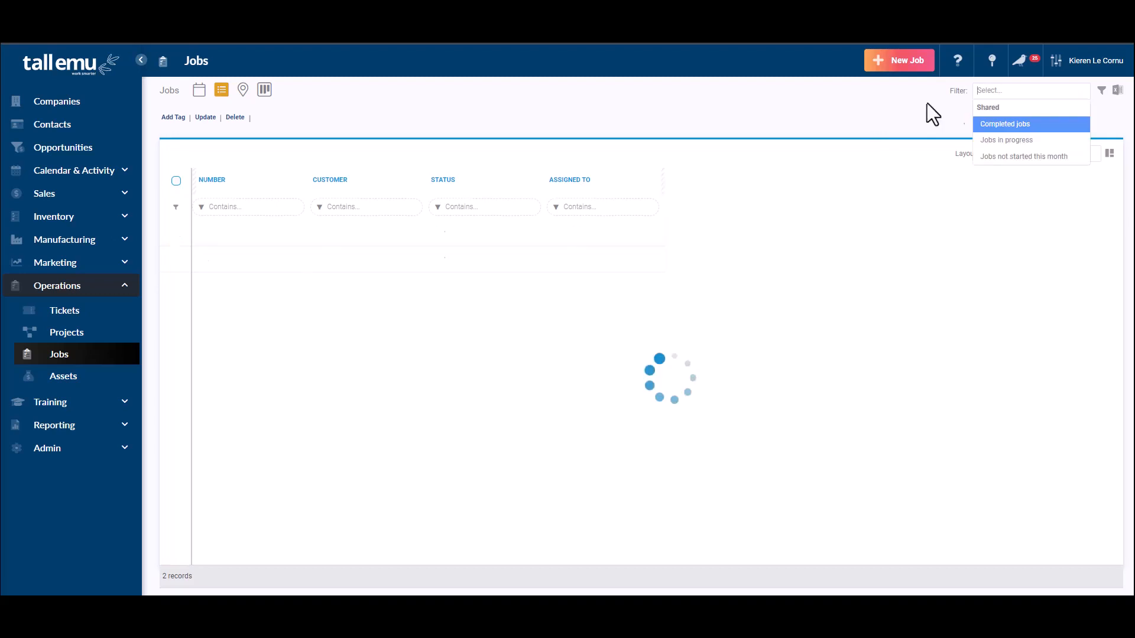
pyautogui.click(845, 118)
# Apply the shared Job layout to the jobs list and bring up the Export To Excel option
pyautogui.click(1045, 153)
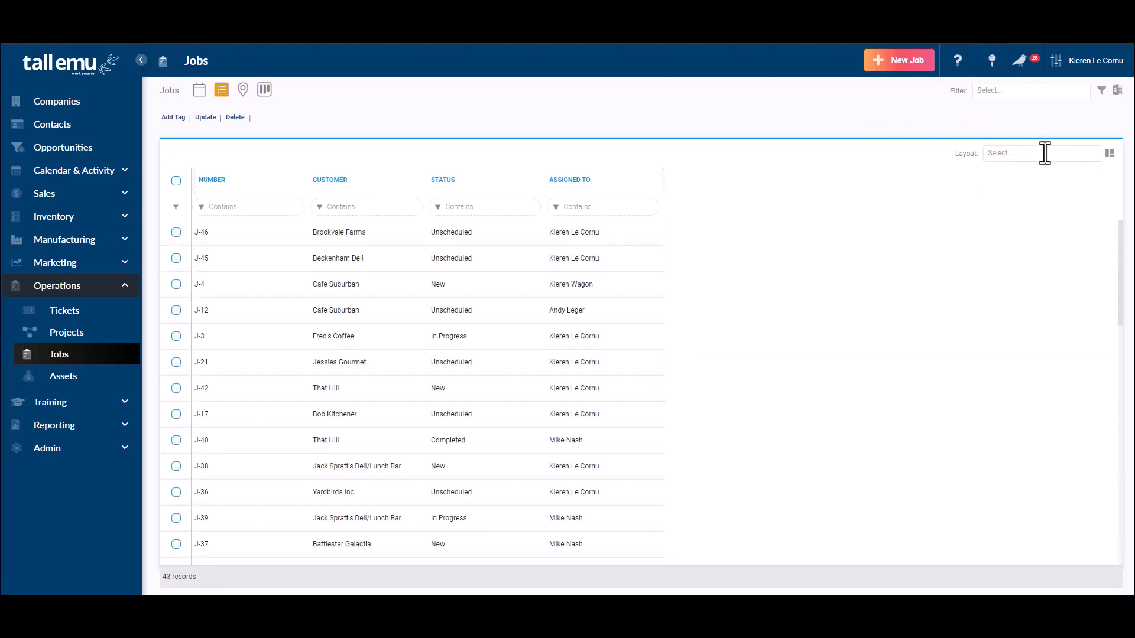
pyautogui.click(1044, 153)
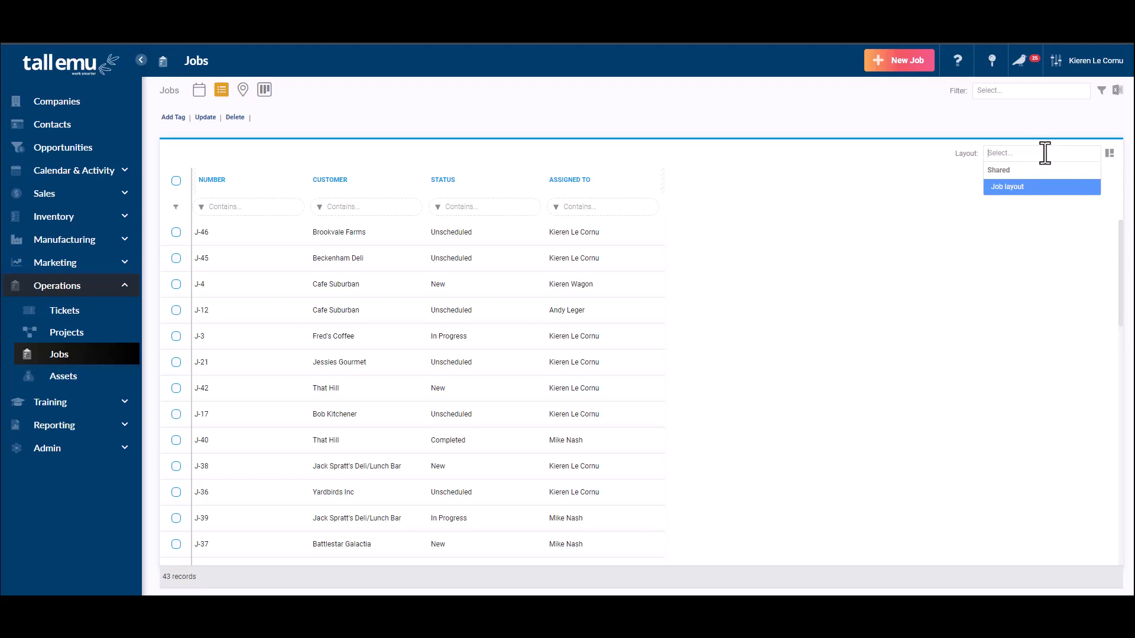
pyautogui.click(1035, 187)
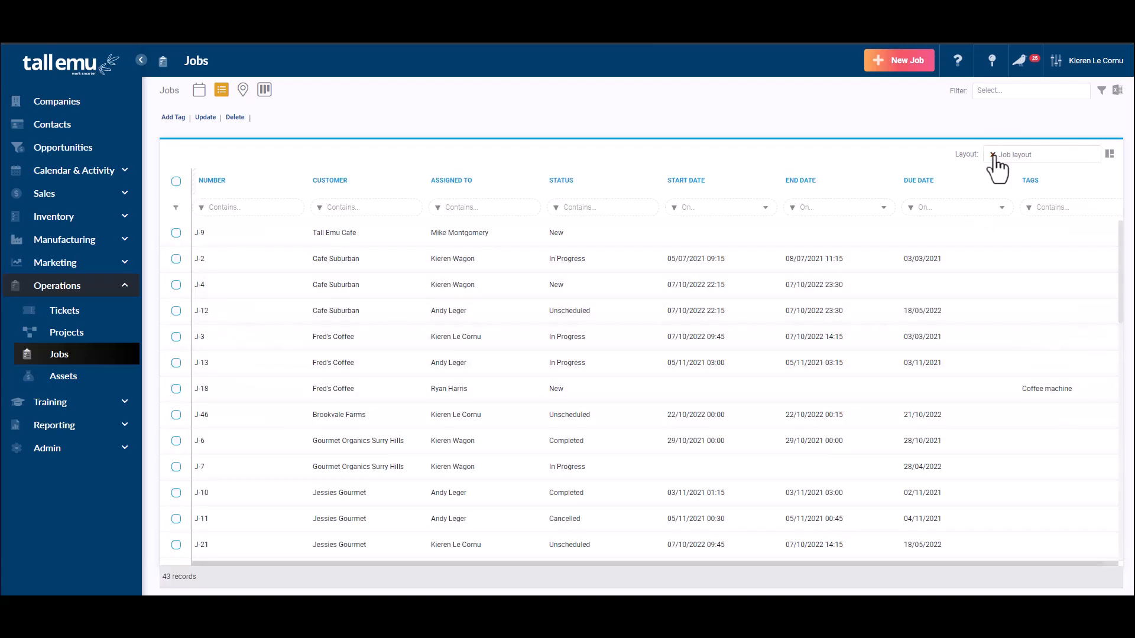
pyautogui.click(1117, 91)
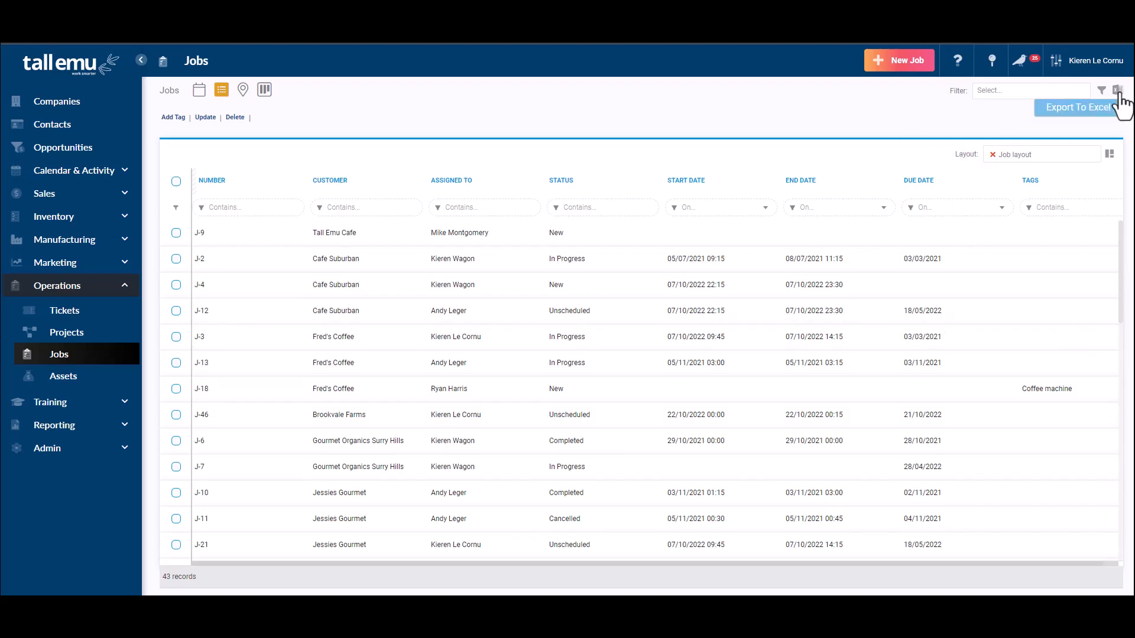
pyautogui.click(1067, 113)
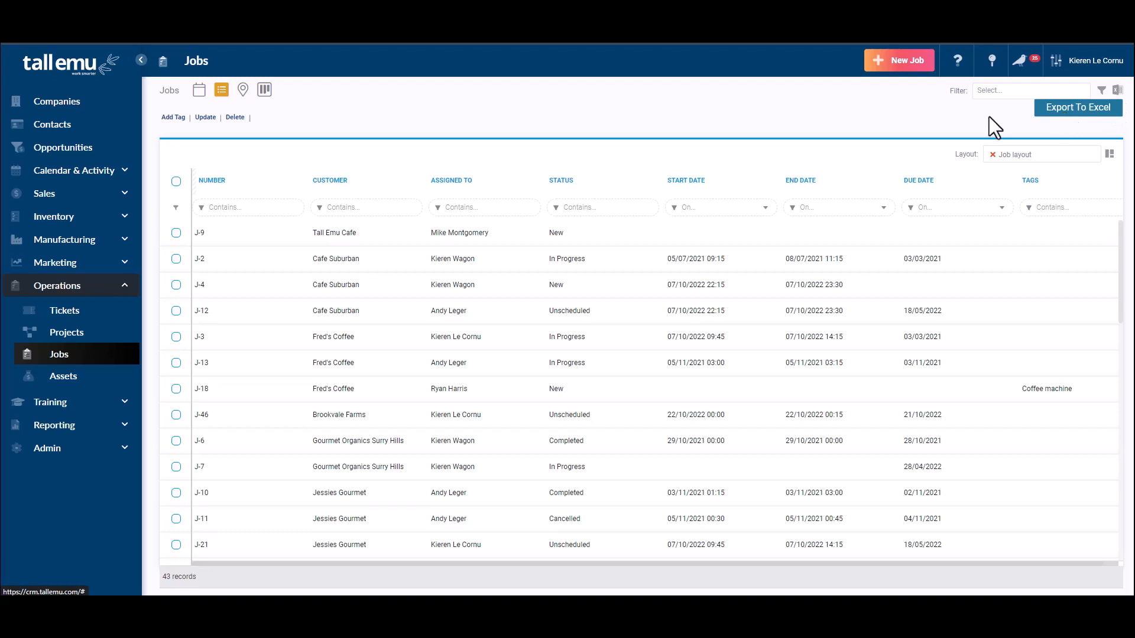
# Show the jobs on the map and examine their locations across southern Australia and the options for colouring them by status
pyautogui.click(242, 89)
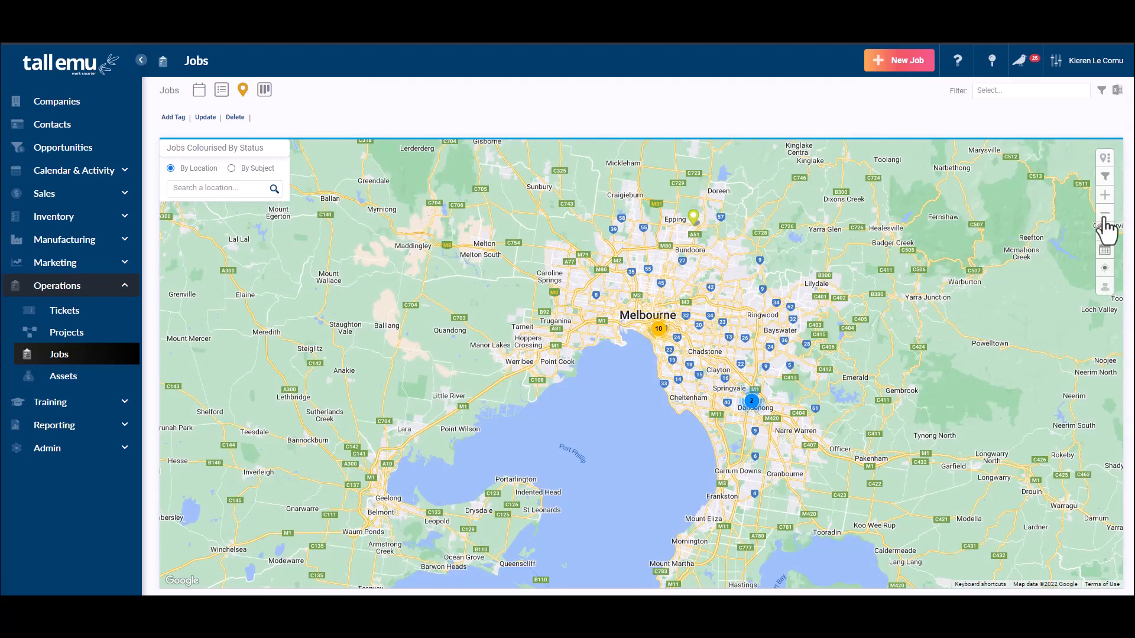
pyautogui.click(1103, 215)
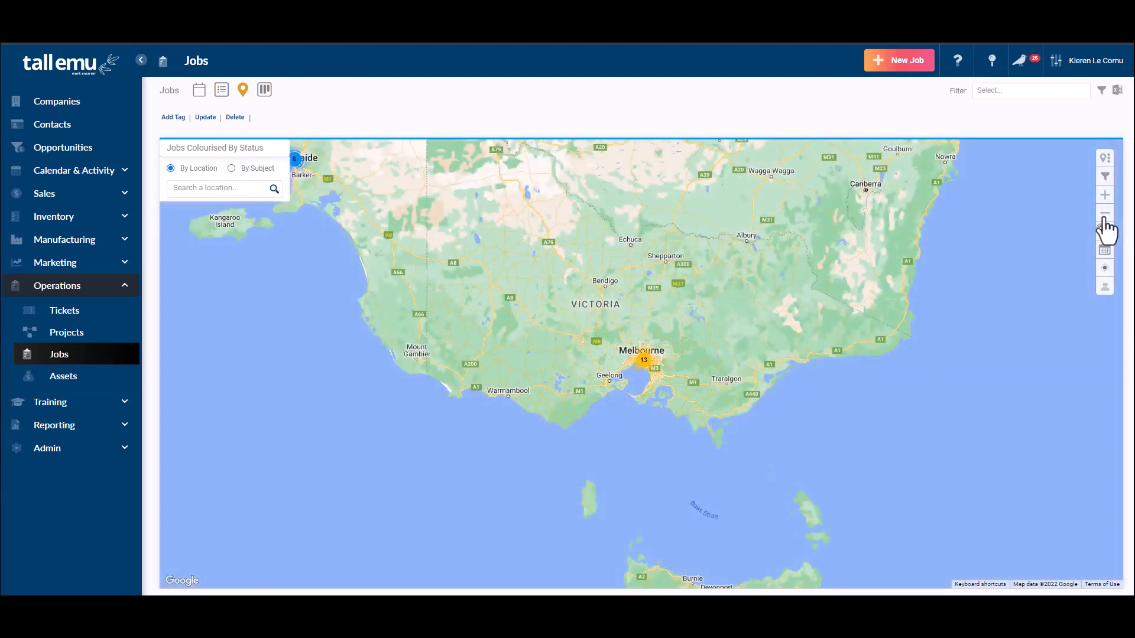
pyautogui.click(1104, 214)
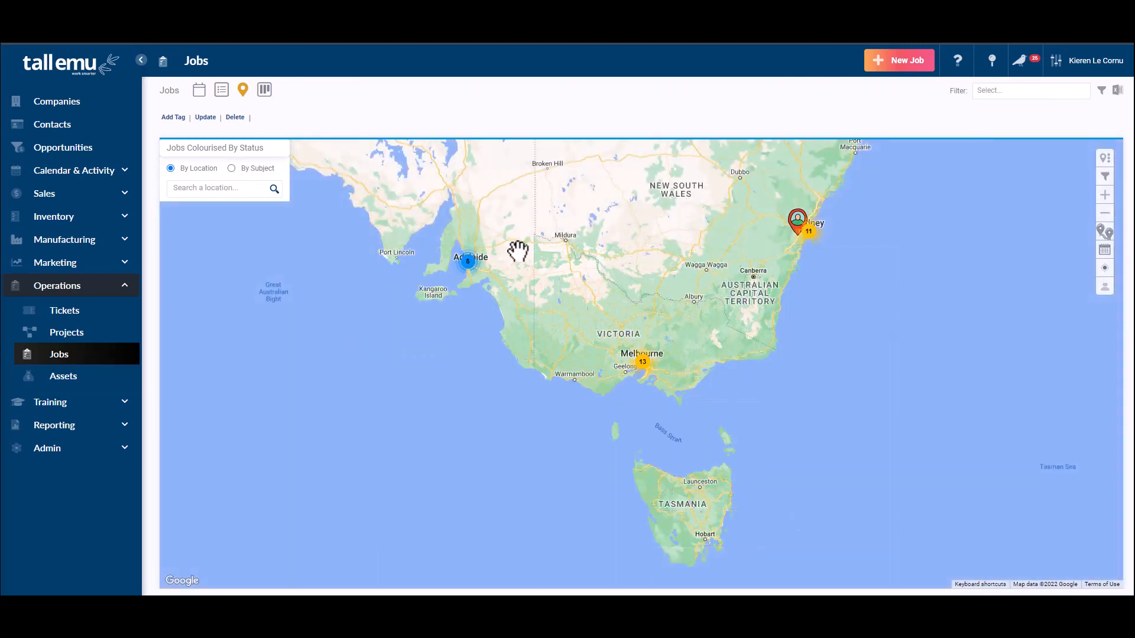
pyautogui.moveTo(815, 258); pyautogui.dragTo(990, 372)
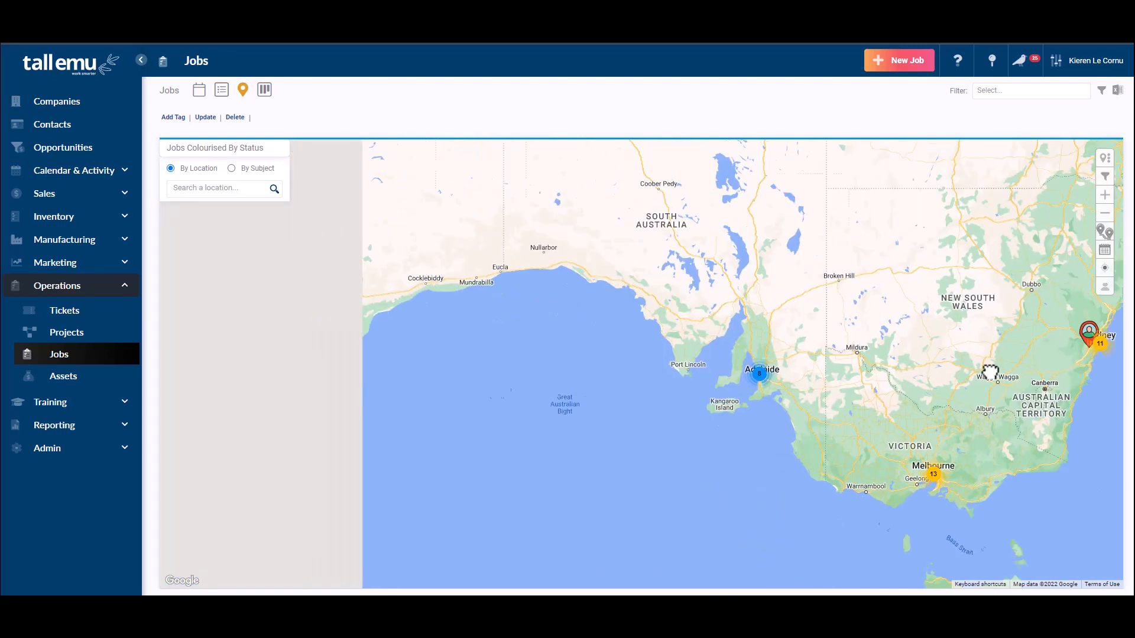
pyautogui.moveTo(671, 236); pyautogui.dragTo(716, 254)
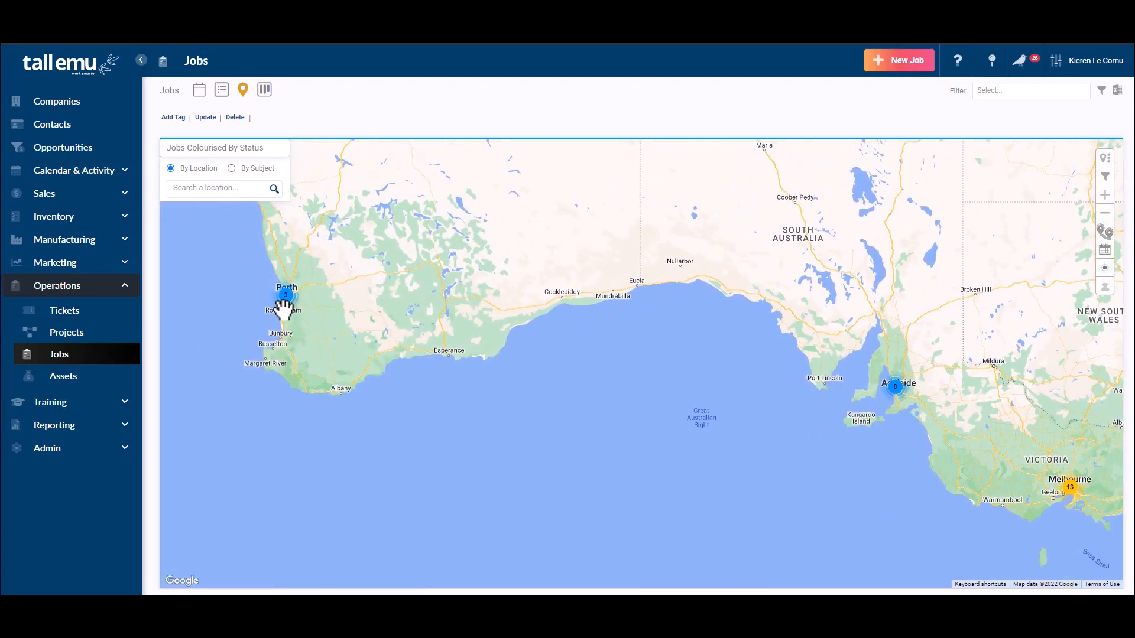
pyautogui.moveTo(846, 244); pyautogui.dragTo(636, 225)
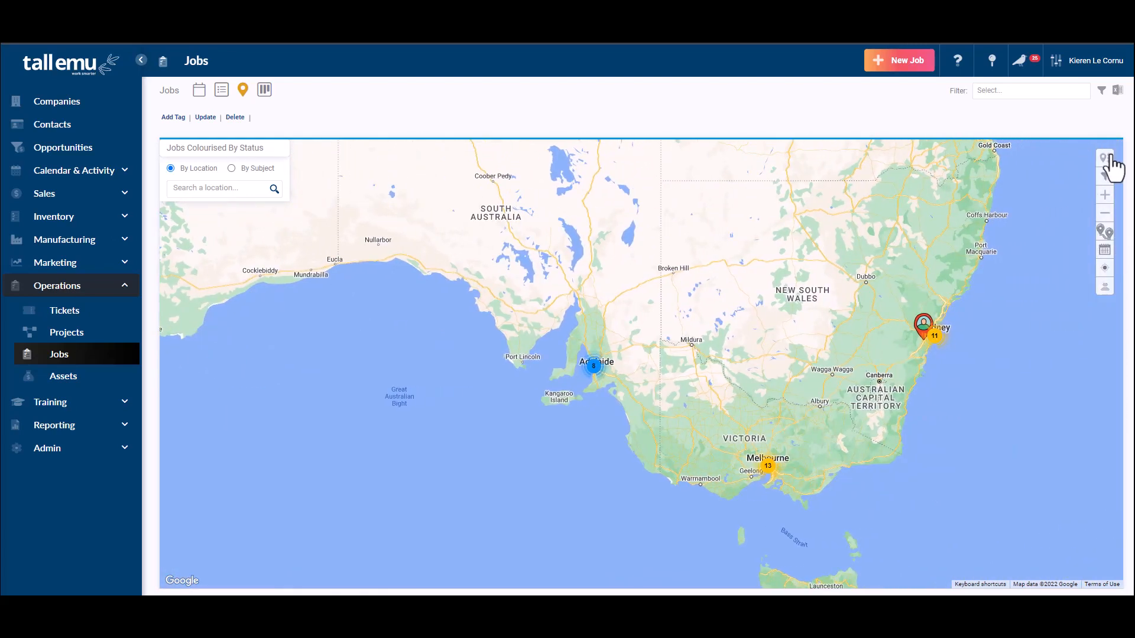
pyautogui.click(1106, 159)
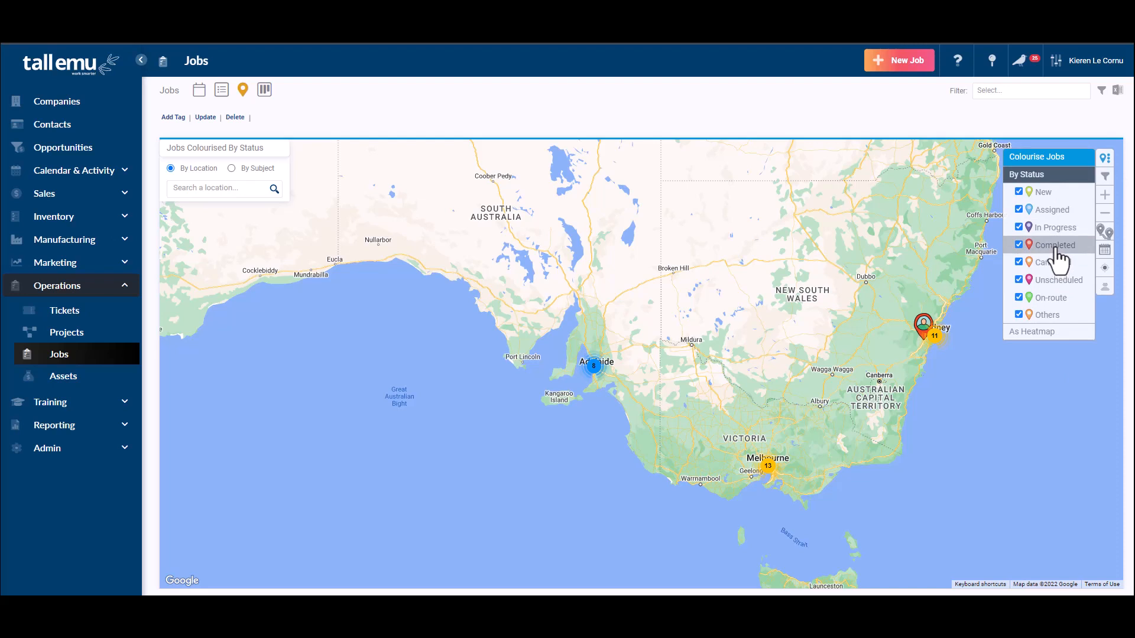
pyautogui.click(1104, 158)
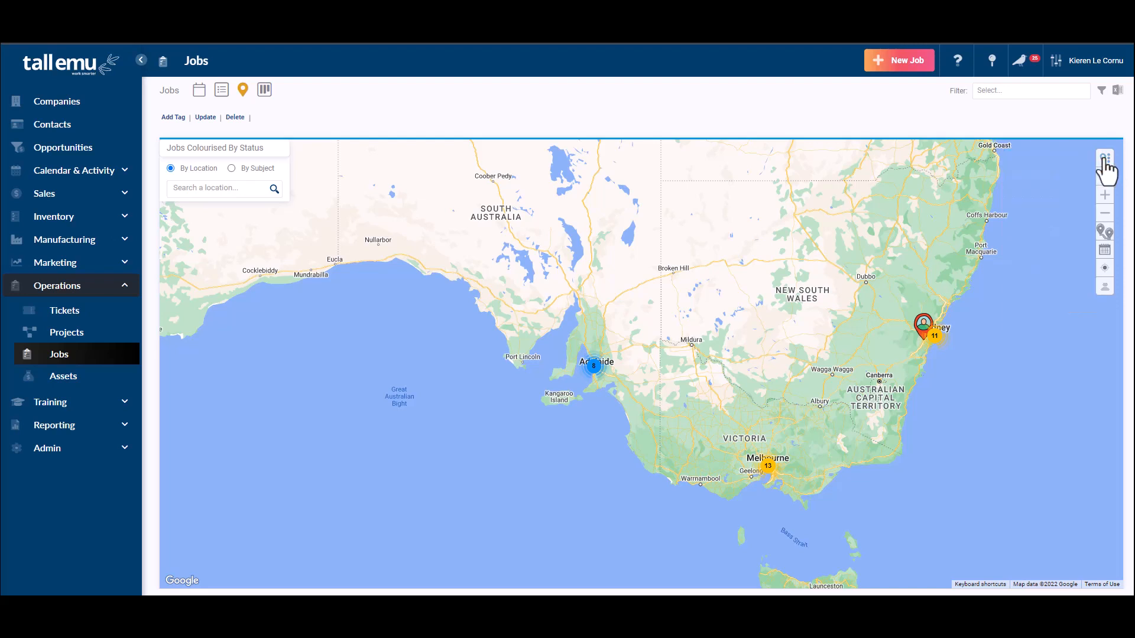
# Display the colourised job routes for 07/10/2022 on the map and inspect the stops around Melbourne
pyautogui.click(1105, 231)
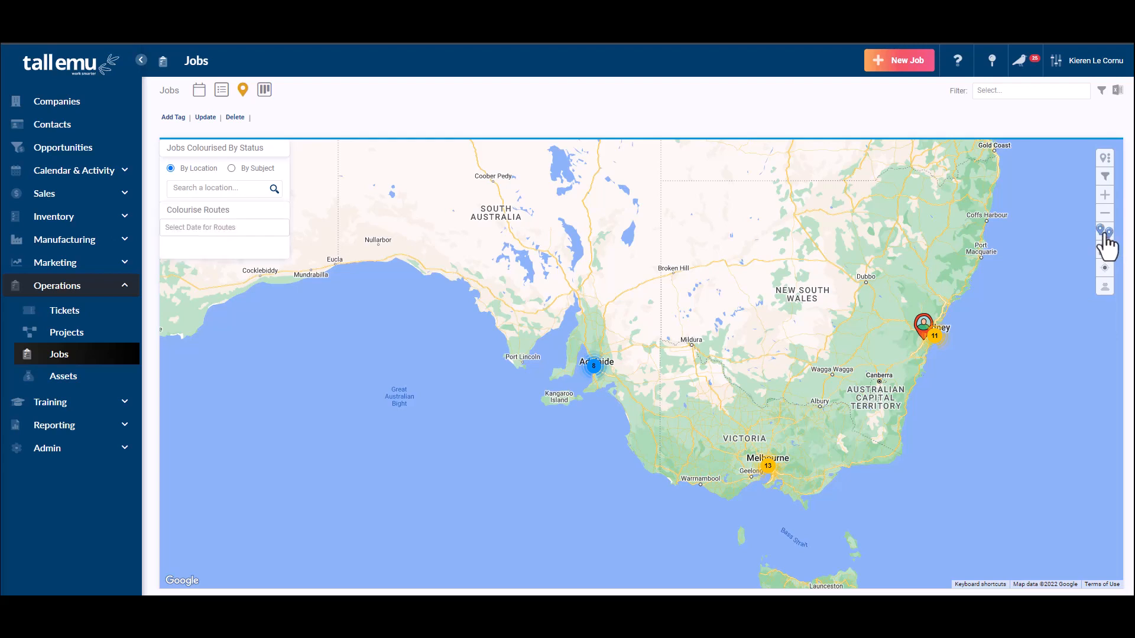
pyautogui.click(240, 228)
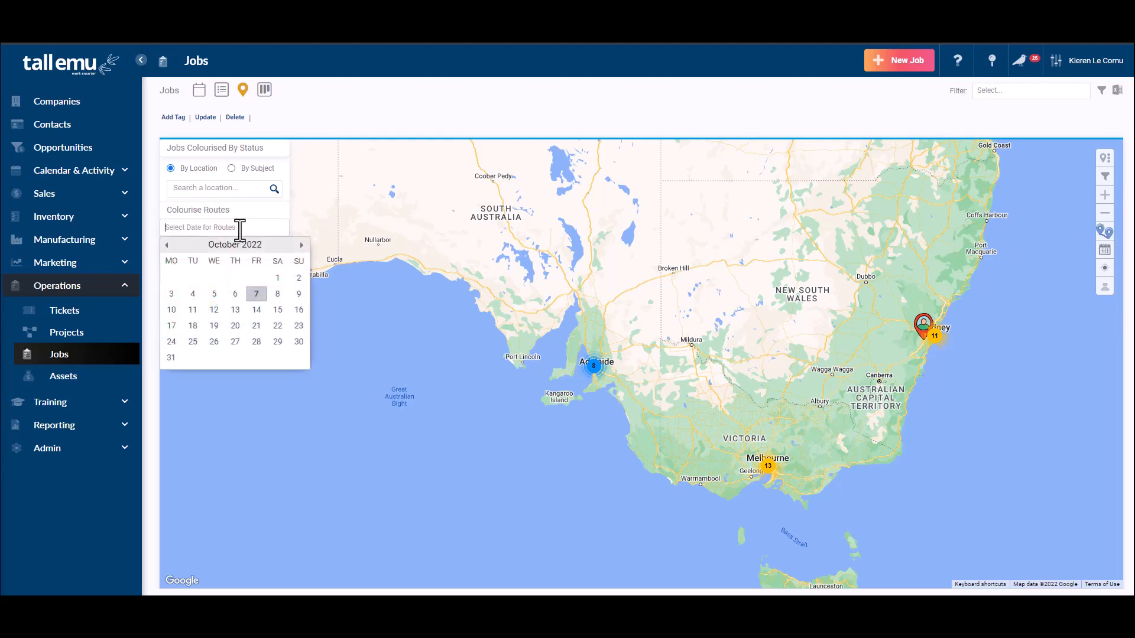
pyautogui.click(257, 296)
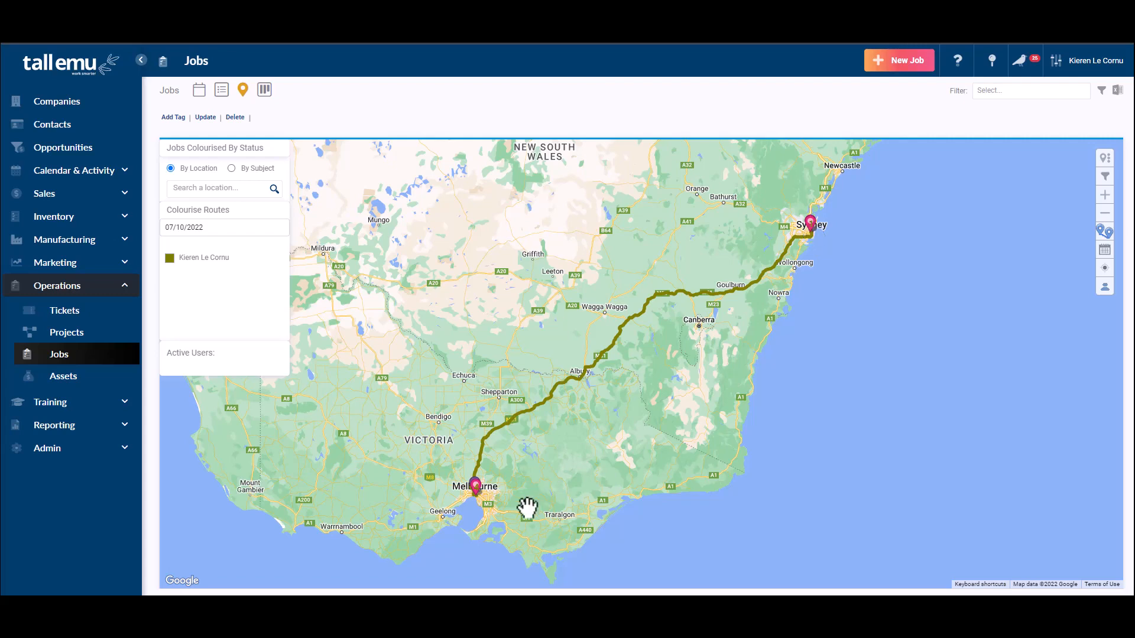
pyautogui.moveTo(489, 502); pyautogui.dragTo(578, 365)
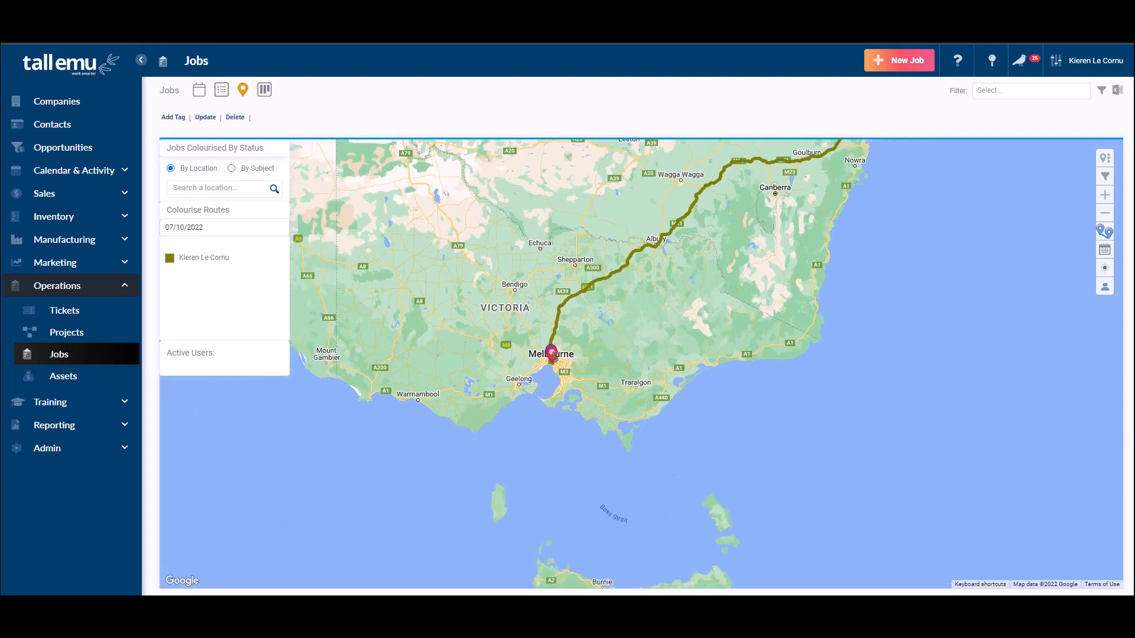
pyautogui.click(1104, 195)
pyautogui.click(1104, 195)
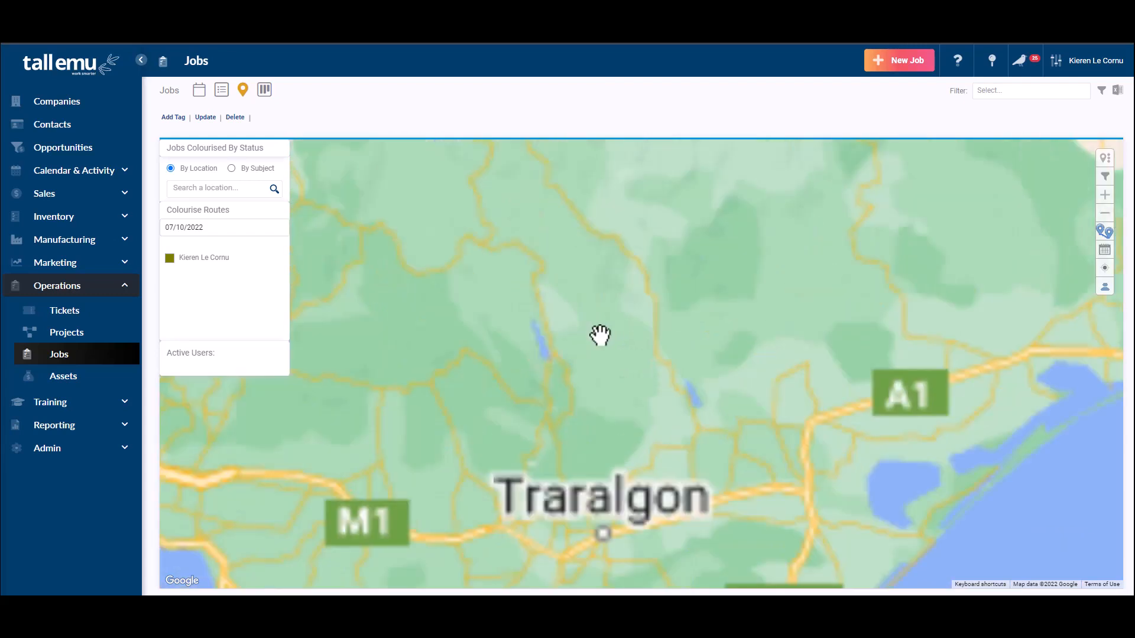
pyautogui.moveTo(485, 349); pyautogui.dragTo(1028, 203)
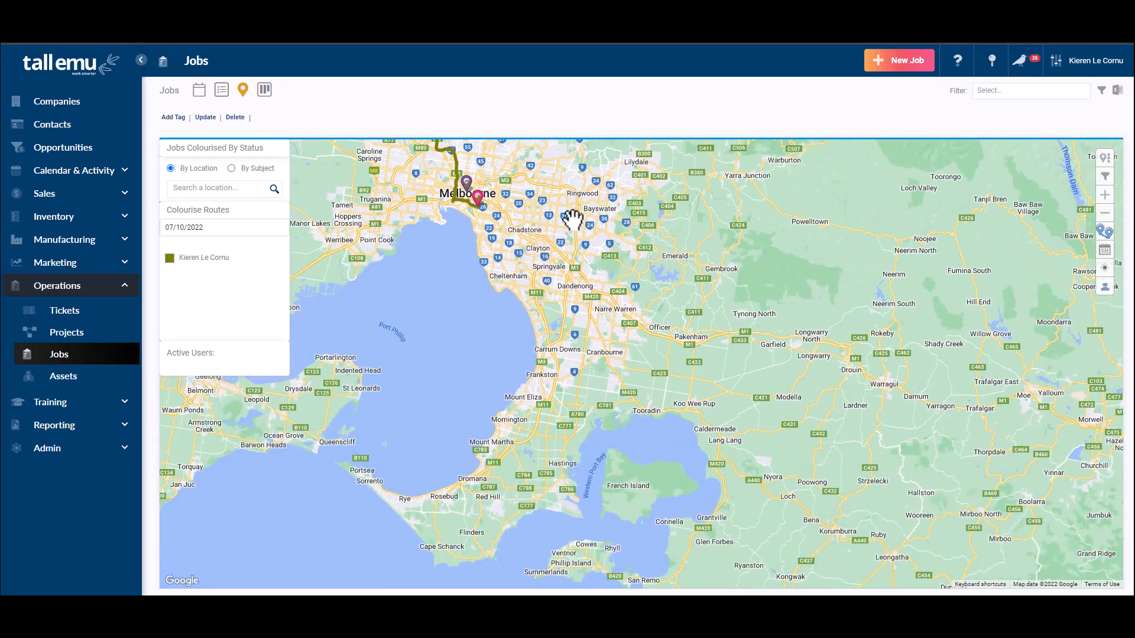
pyautogui.moveTo(576, 223); pyautogui.dragTo(762, 336)
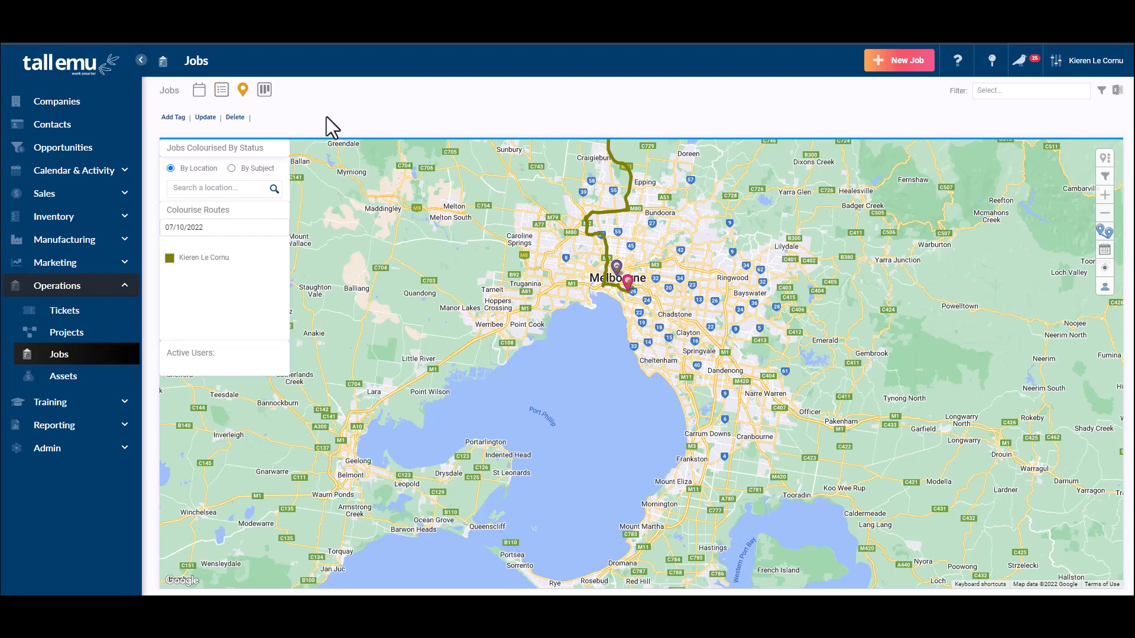
# Show the jobs as a board by status and hide the Completed and Cancelled columns
pyautogui.click(264, 90)
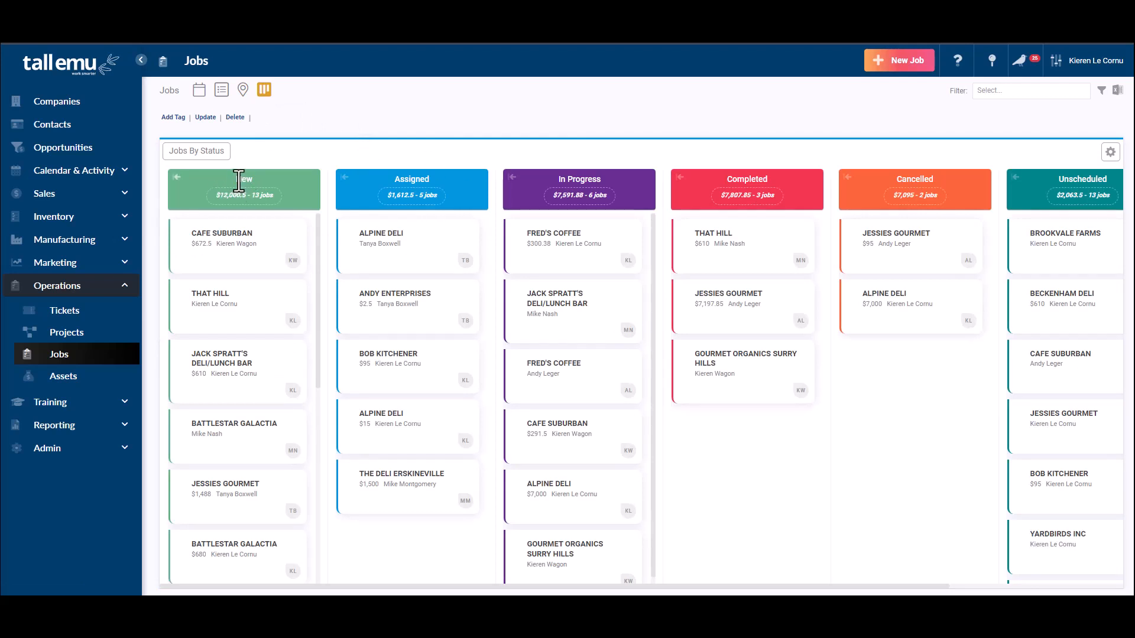
pyautogui.moveTo(394, 179); pyautogui.dragTo(449, 174)
pyautogui.click(1110, 153)
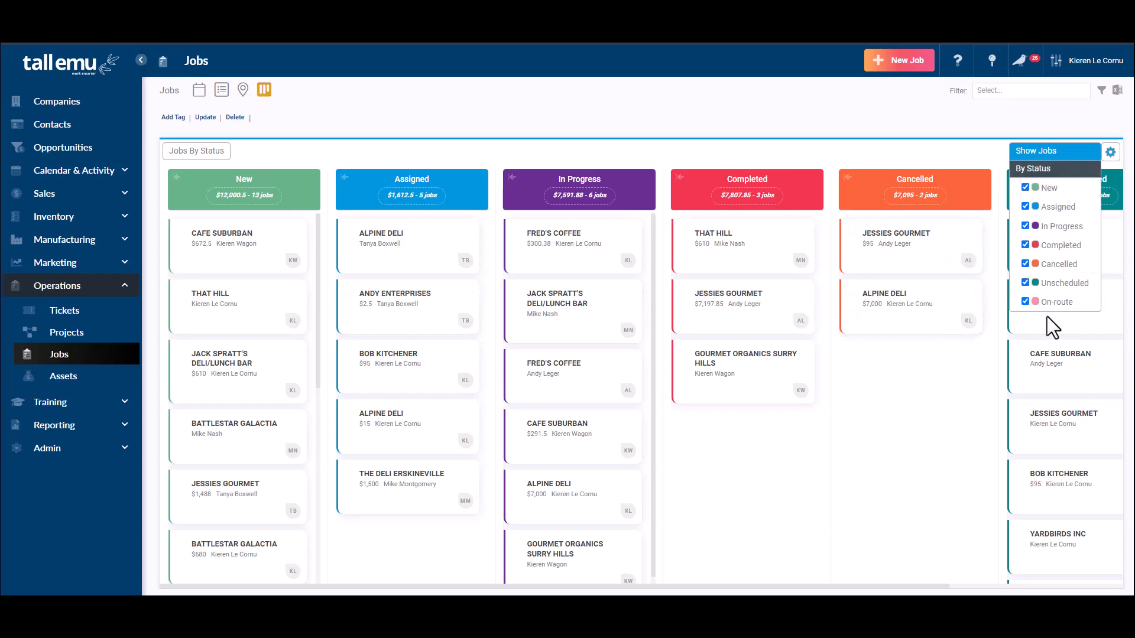
pyautogui.click(1024, 245)
pyautogui.click(1025, 264)
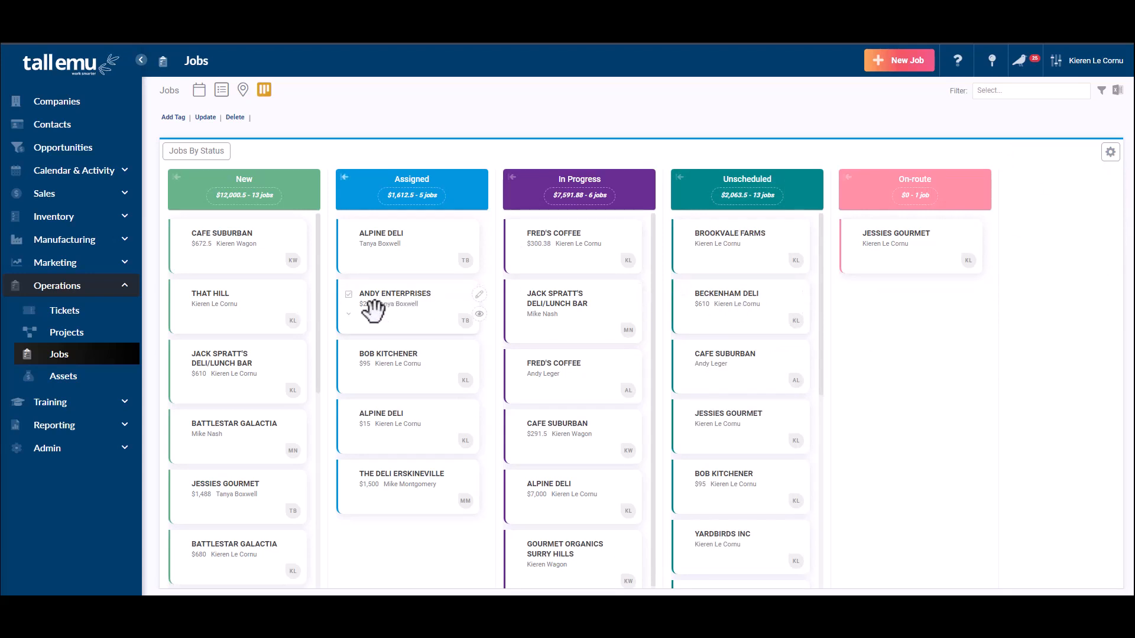
# Move the $610 New Jack Spratt's job and the Unscheduled Beckenham Deli job to On-route, and the In Progress Jack Spratt's job to Unscheduled
pyautogui.moveTo(214, 377); pyautogui.dragTo(886, 332)
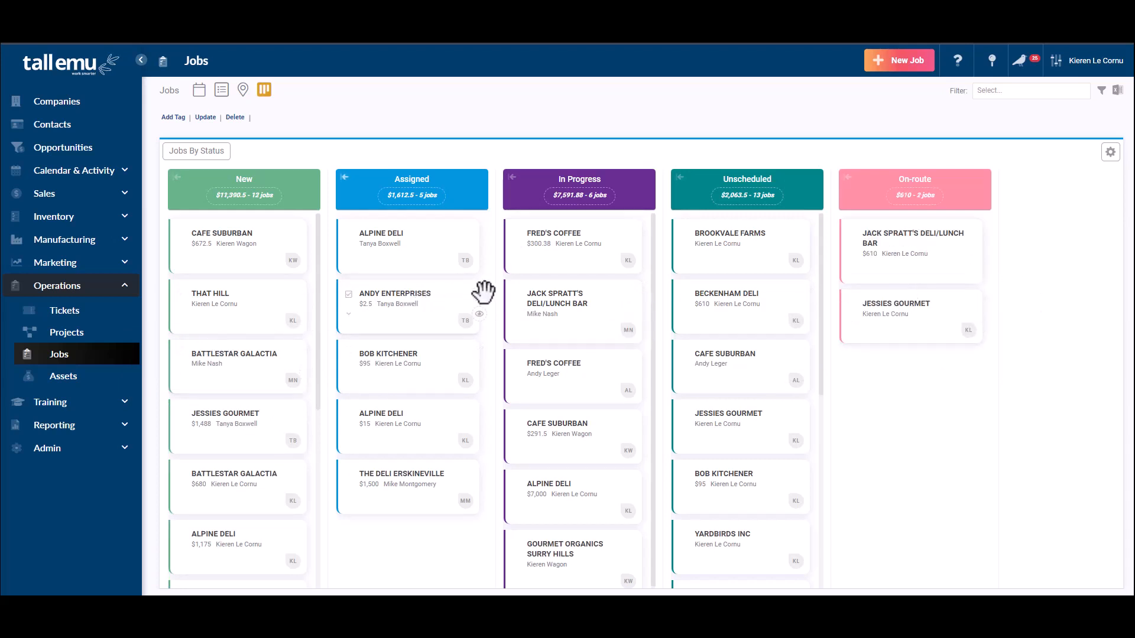
pyautogui.moveTo(715, 308); pyautogui.dragTo(870, 379)
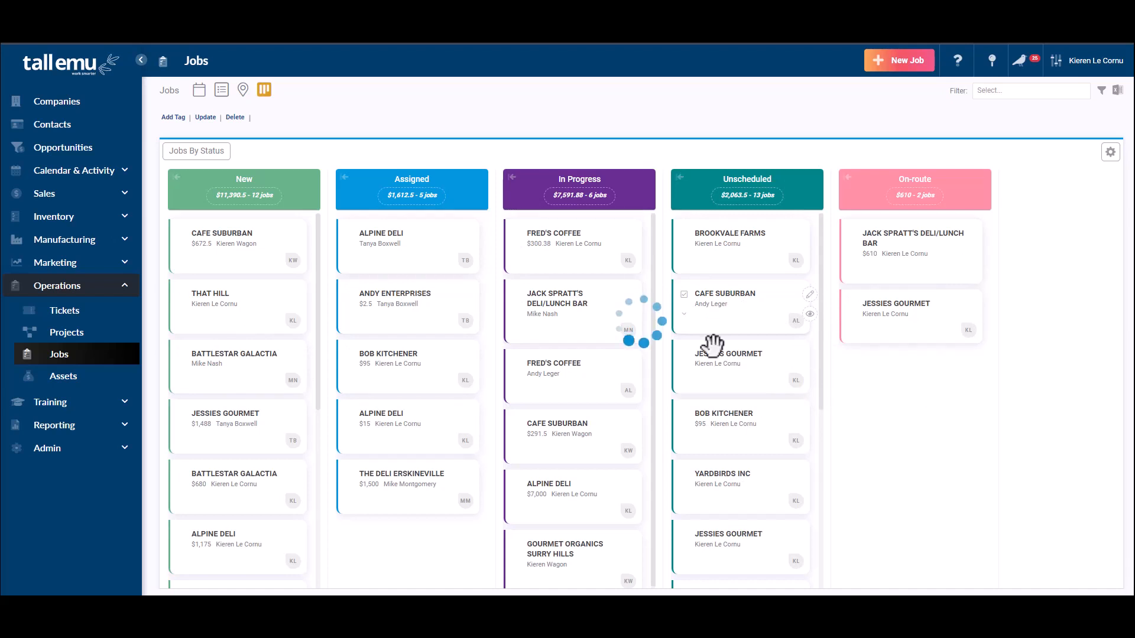
pyautogui.moveTo(565, 308); pyautogui.dragTo(747, 507)
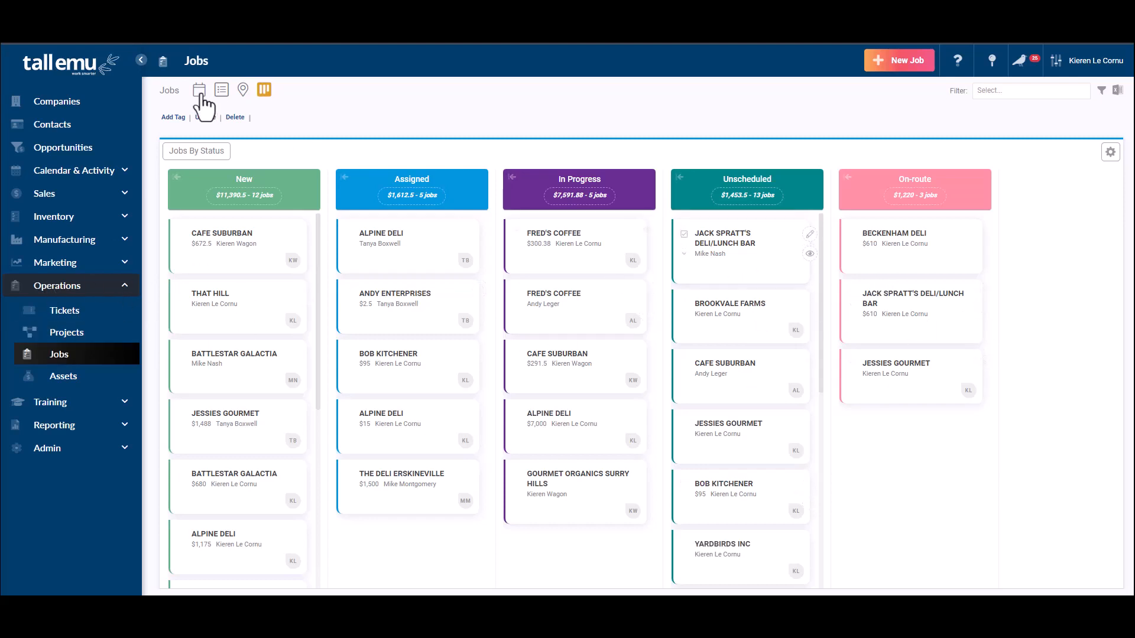
# In the list view of the jobs, select the first three jobs for a bulk field update
pyautogui.click(222, 91)
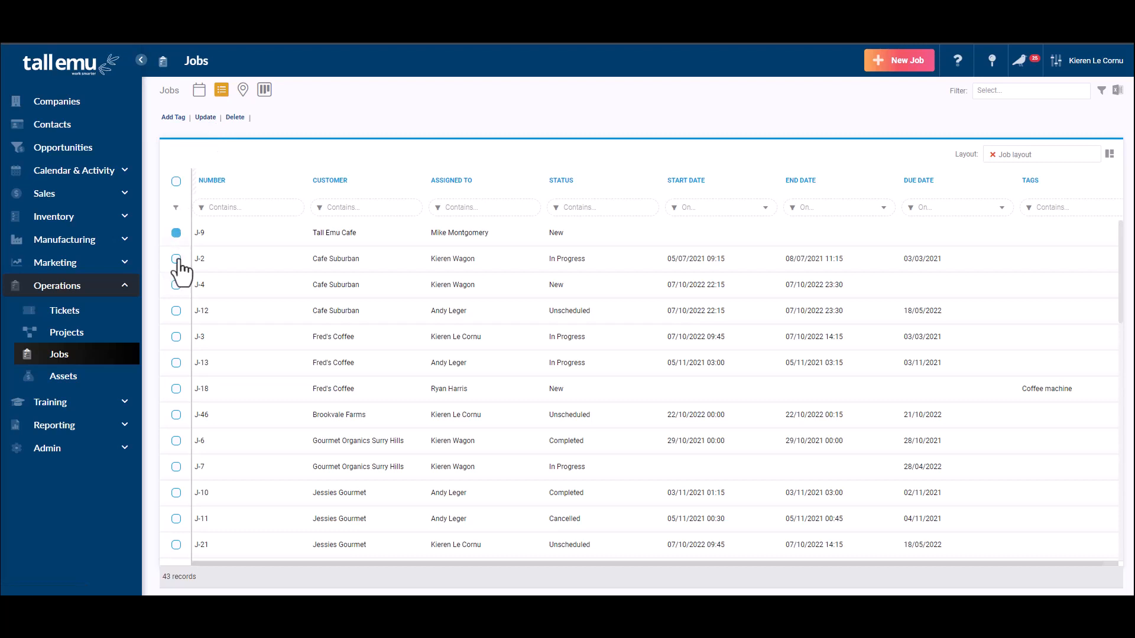
pyautogui.click(176, 286)
pyautogui.click(205, 118)
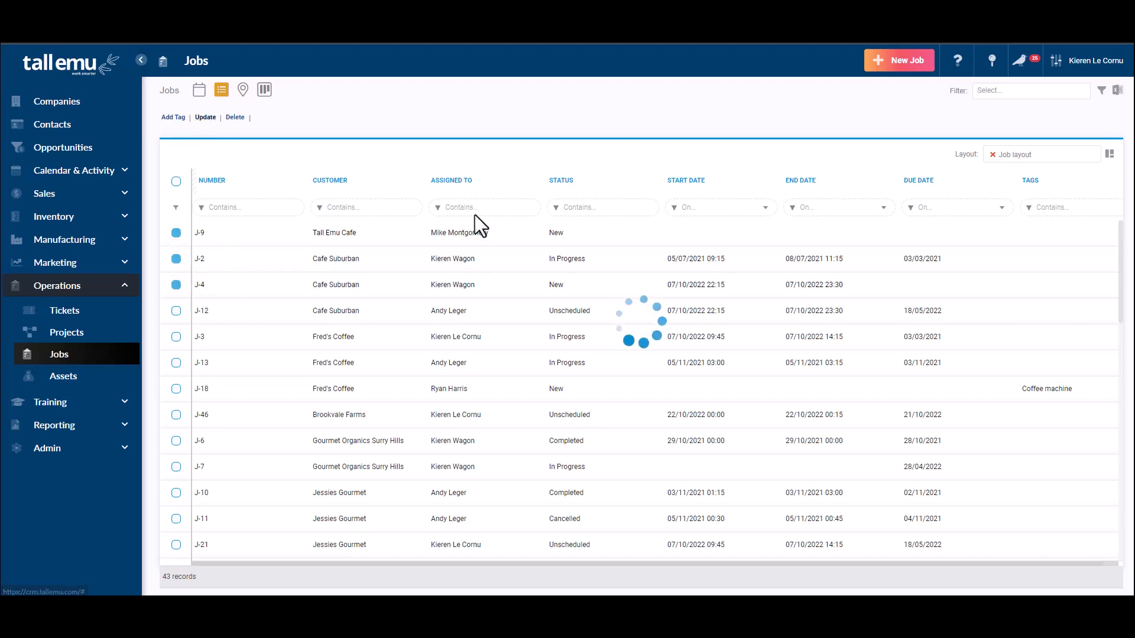
# Add the Assigned To field to the bulk update and choose a staff member as its value
pyautogui.click(511, 320)
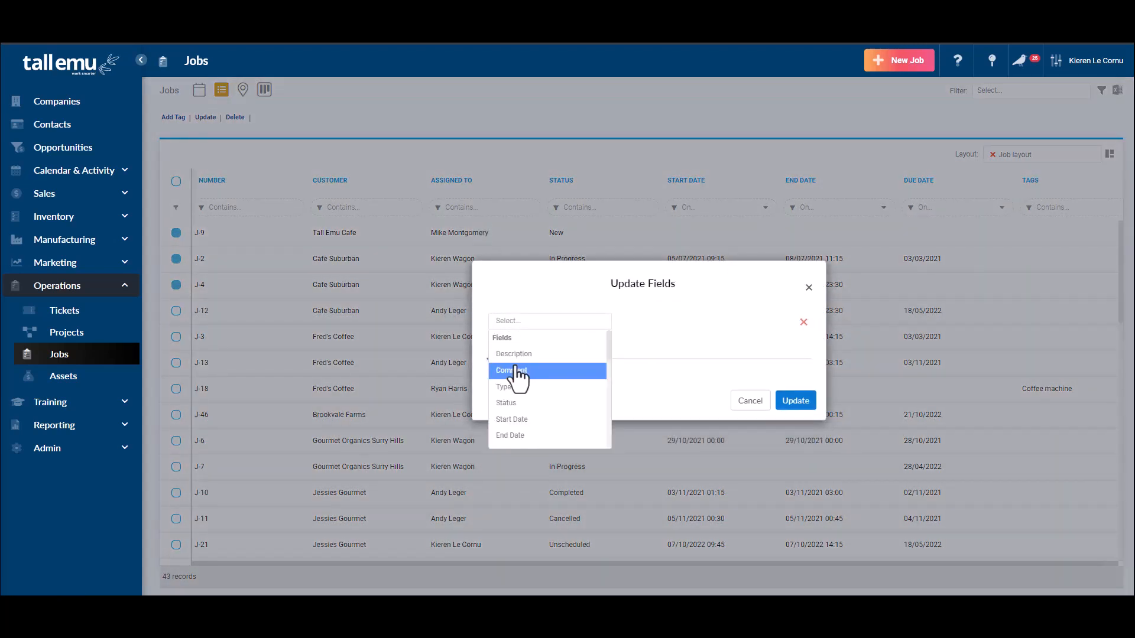
pyautogui.scroll(-2, 515, 378)
pyautogui.write('assi')
pyautogui.click(528, 354)
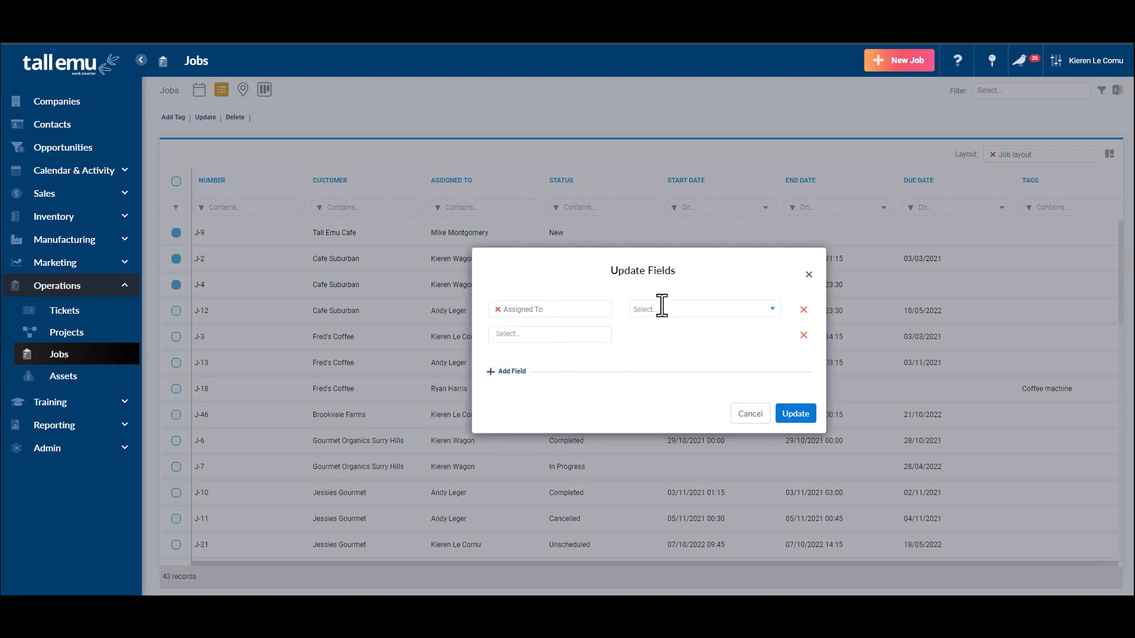
pyautogui.click(658, 307)
pyautogui.click(688, 389)
# Add the Start Date field to the bulk update, browse the other available fields, and discard the update
pyautogui.click(596, 339)
pyautogui.write('sta')
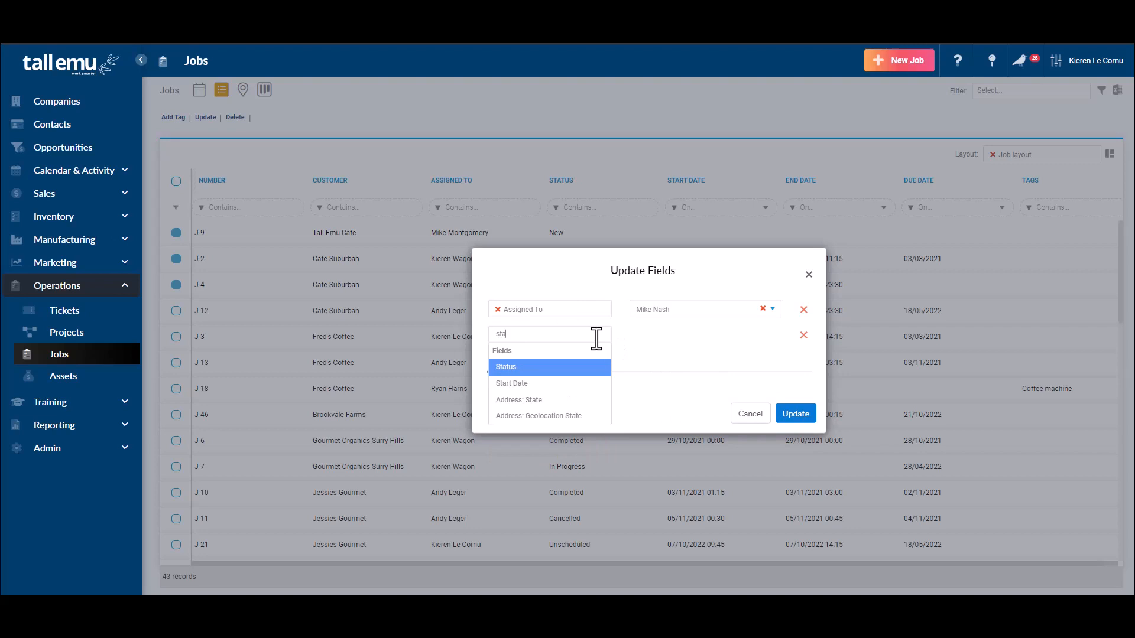
pyautogui.click(544, 383)
pyautogui.click(567, 359)
pyautogui.scroll(-3, 567, 420)
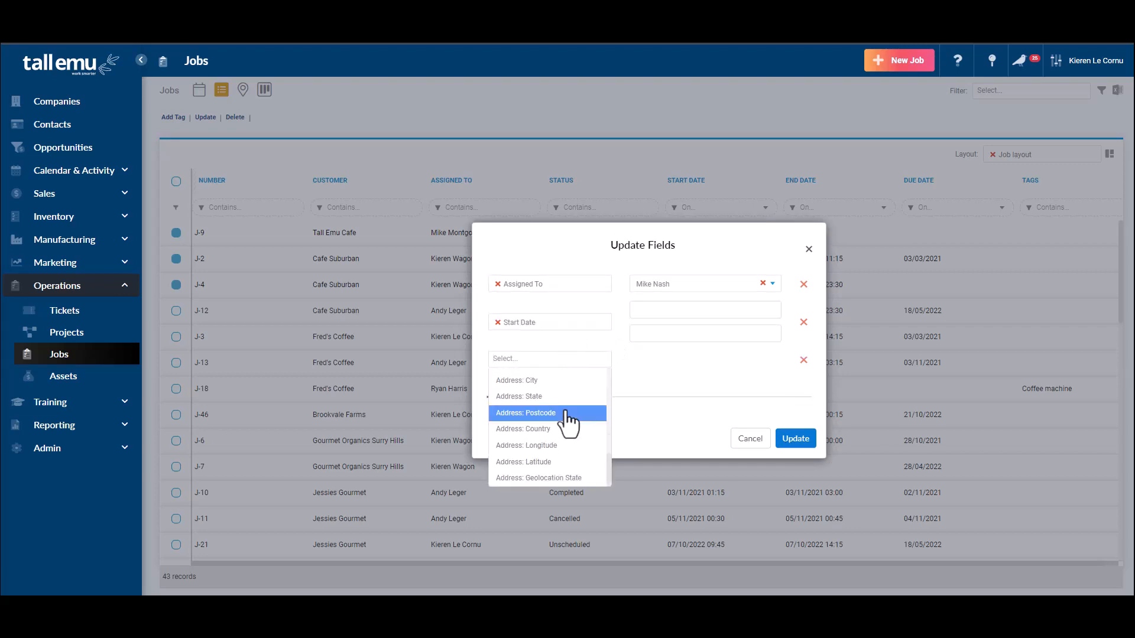
pyautogui.scroll(3, 545, 390)
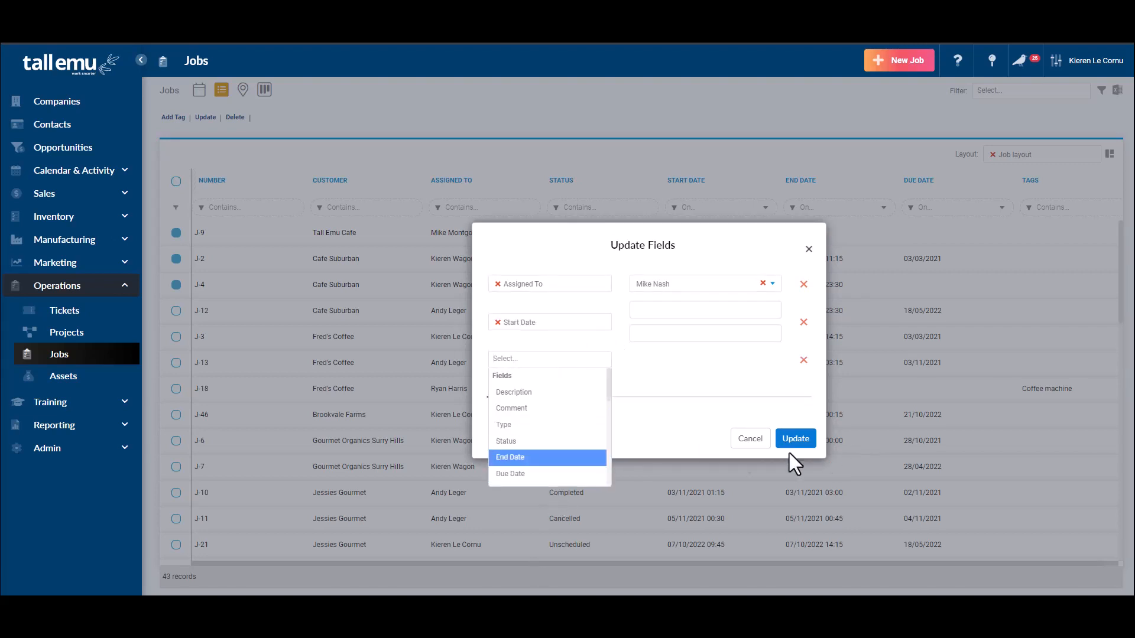
pyautogui.click(749, 438)
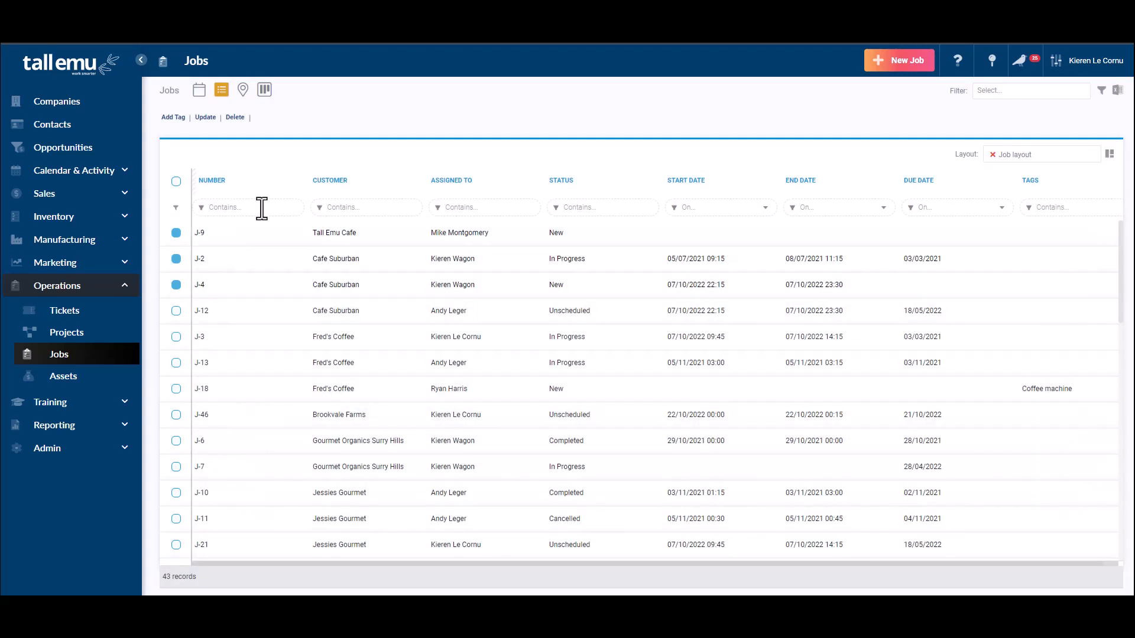
# Try to tag the first three jobs in the list as Coffee machine, and clear the job selection
pyautogui.click(176, 284)
pyautogui.click(176, 258)
pyautogui.click(176, 232)
pyautogui.click(176, 258)
pyautogui.click(176, 284)
pyautogui.click(173, 117)
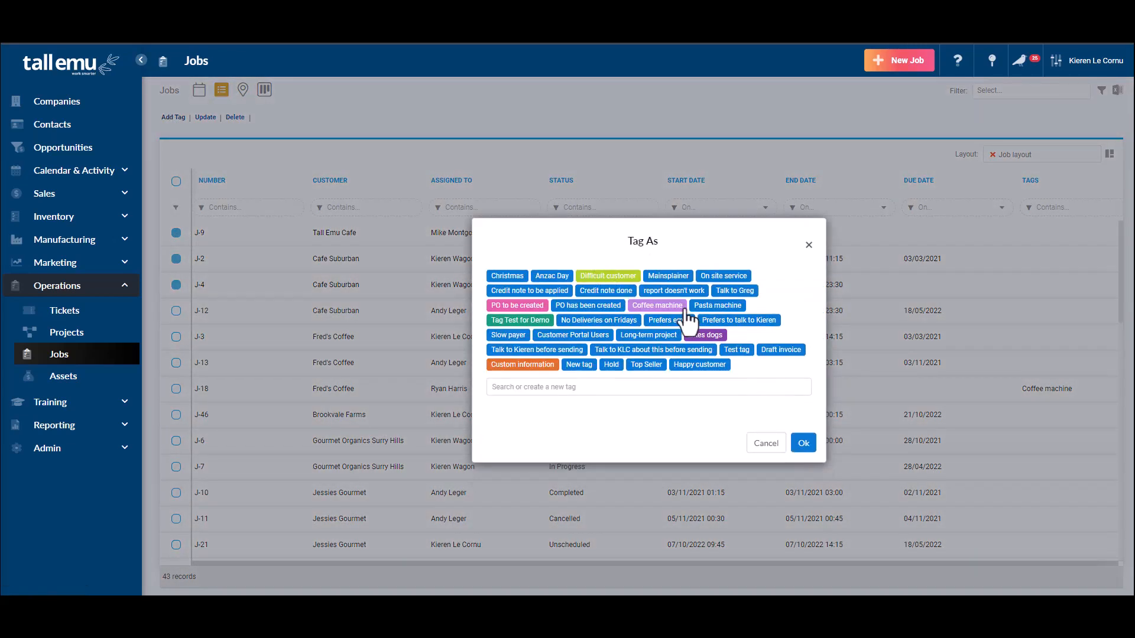
pyautogui.click(656, 305)
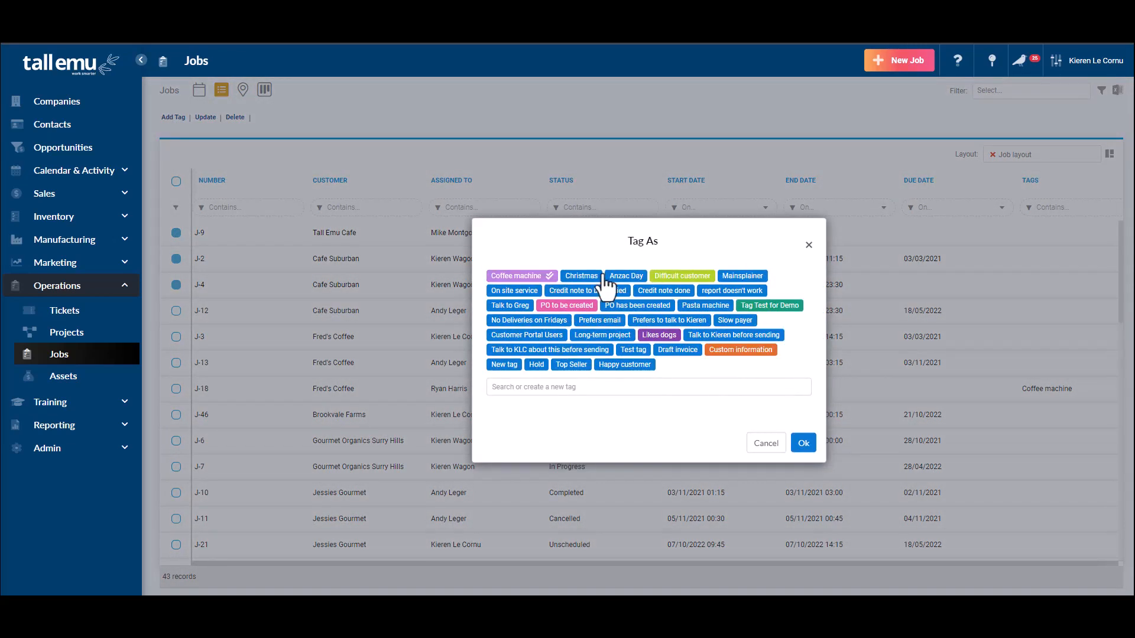
pyautogui.click(802, 444)
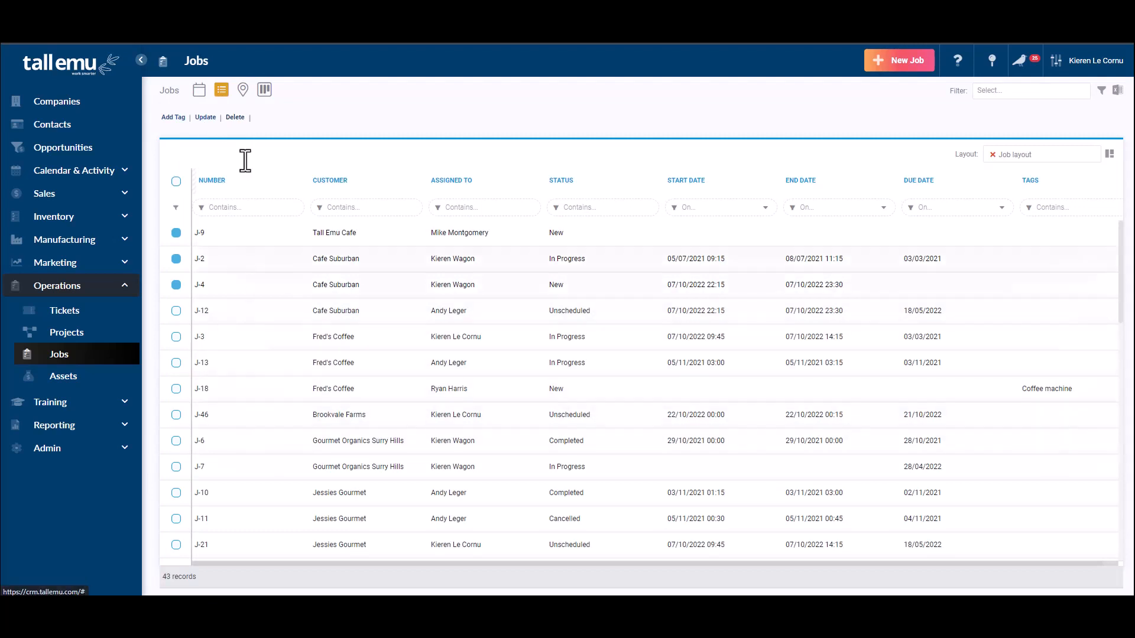
pyautogui.click(176, 285)
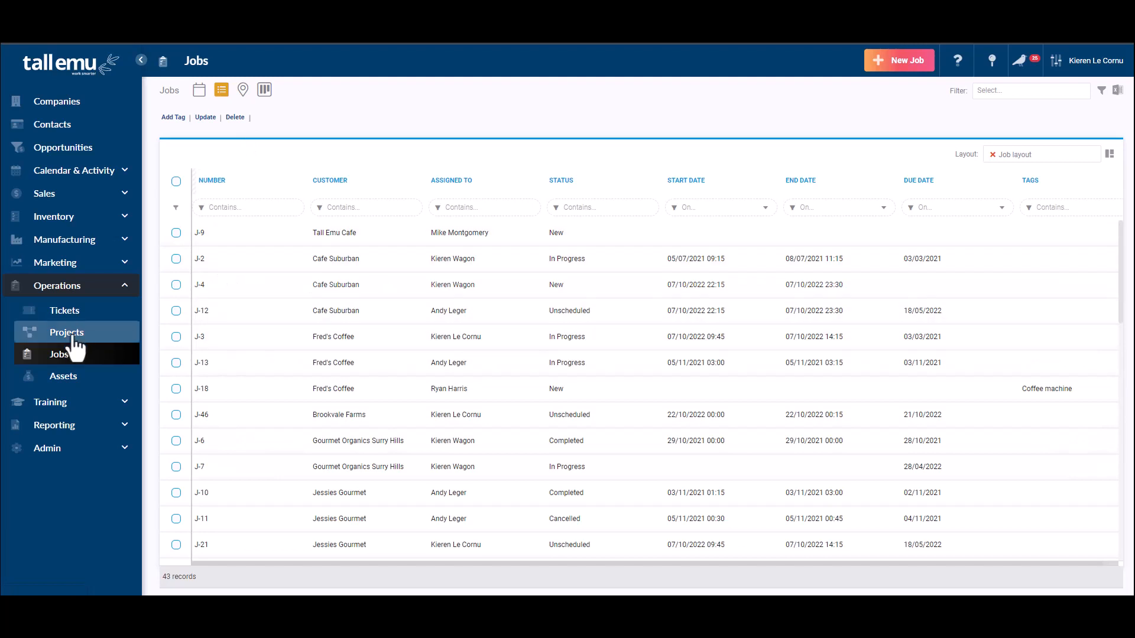